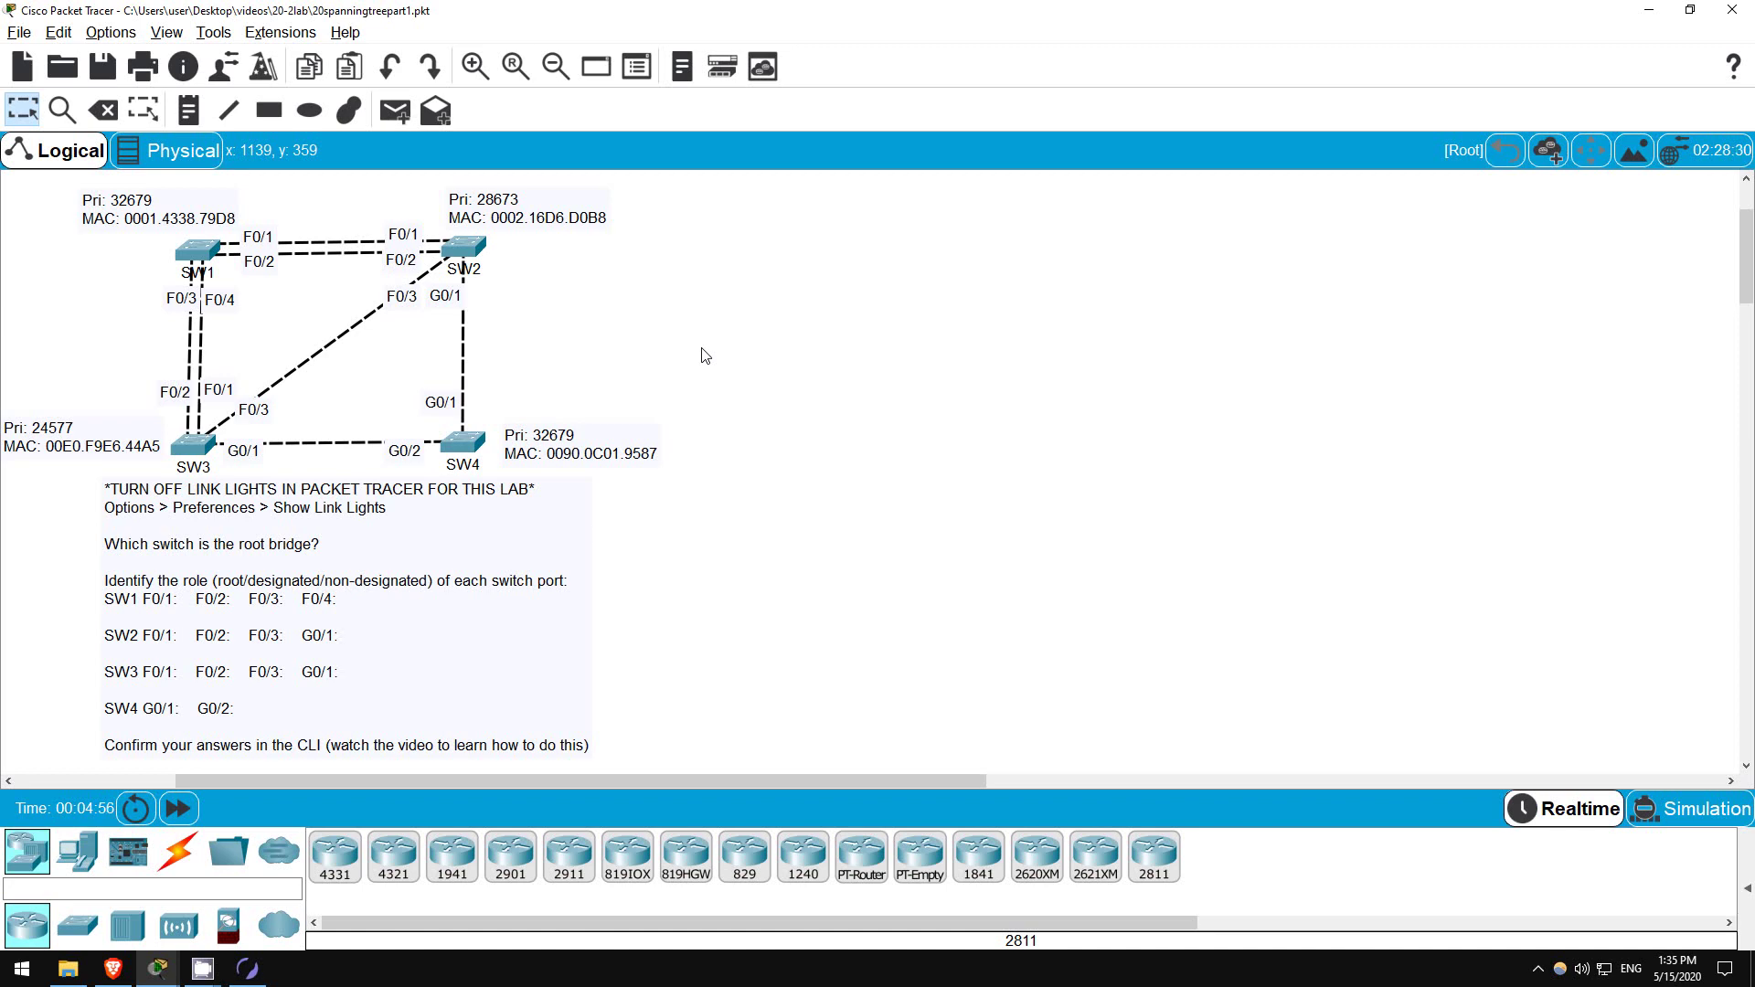
# - Switch from Packet Tracer to the Boson NetSim window
pyautogui.hotkey('alt', 'Tab')
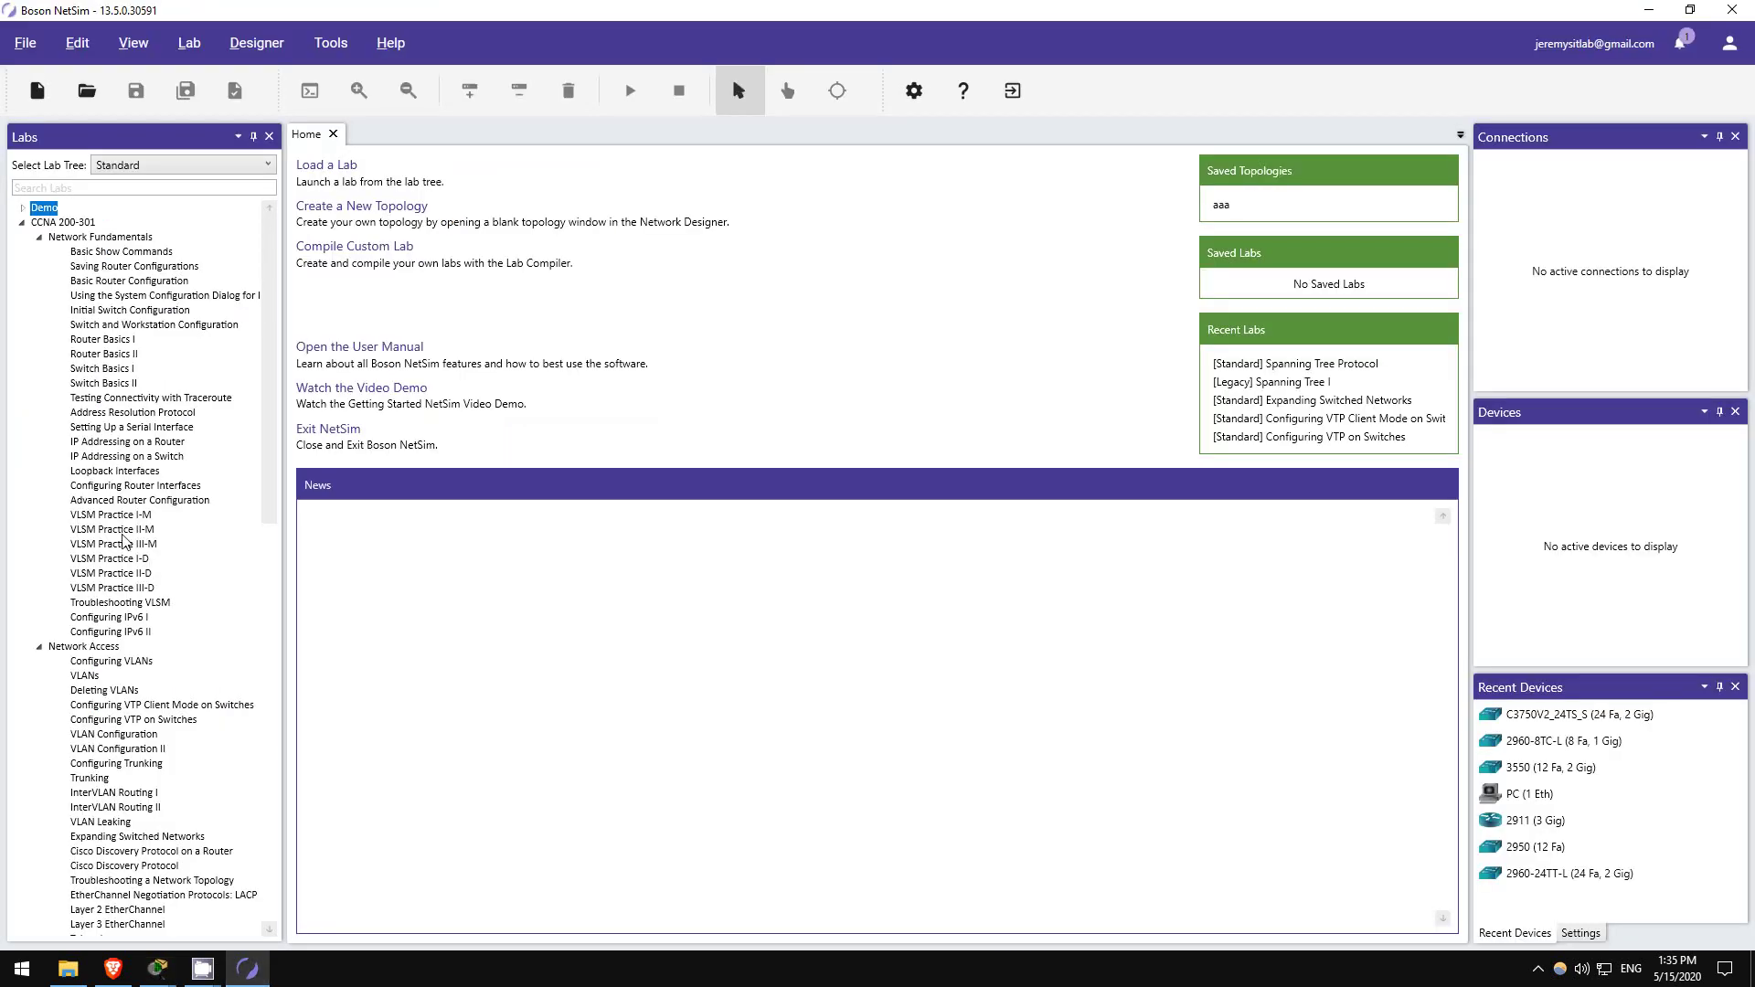
# - Expand the CCNA 200-301 lab collection and scroll down through its labs
pyautogui.click(84, 224)
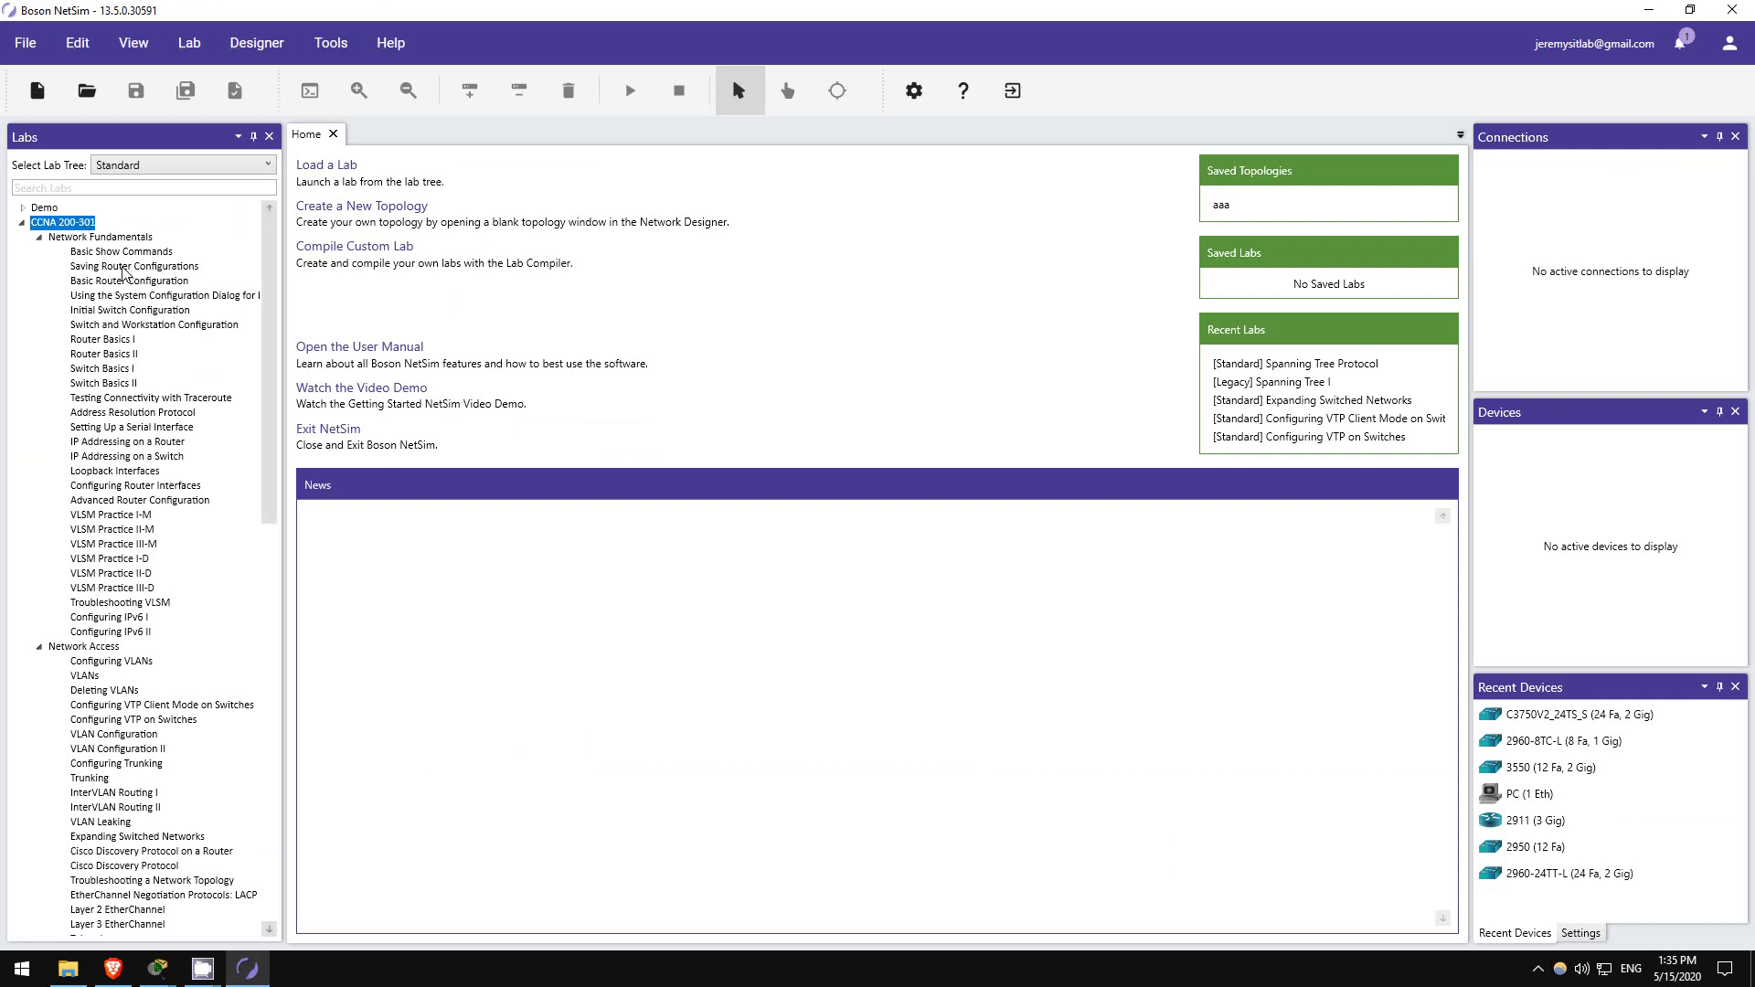
pyautogui.scroll(-3, 128, 302)
pyautogui.scroll(-1, 202, 430)
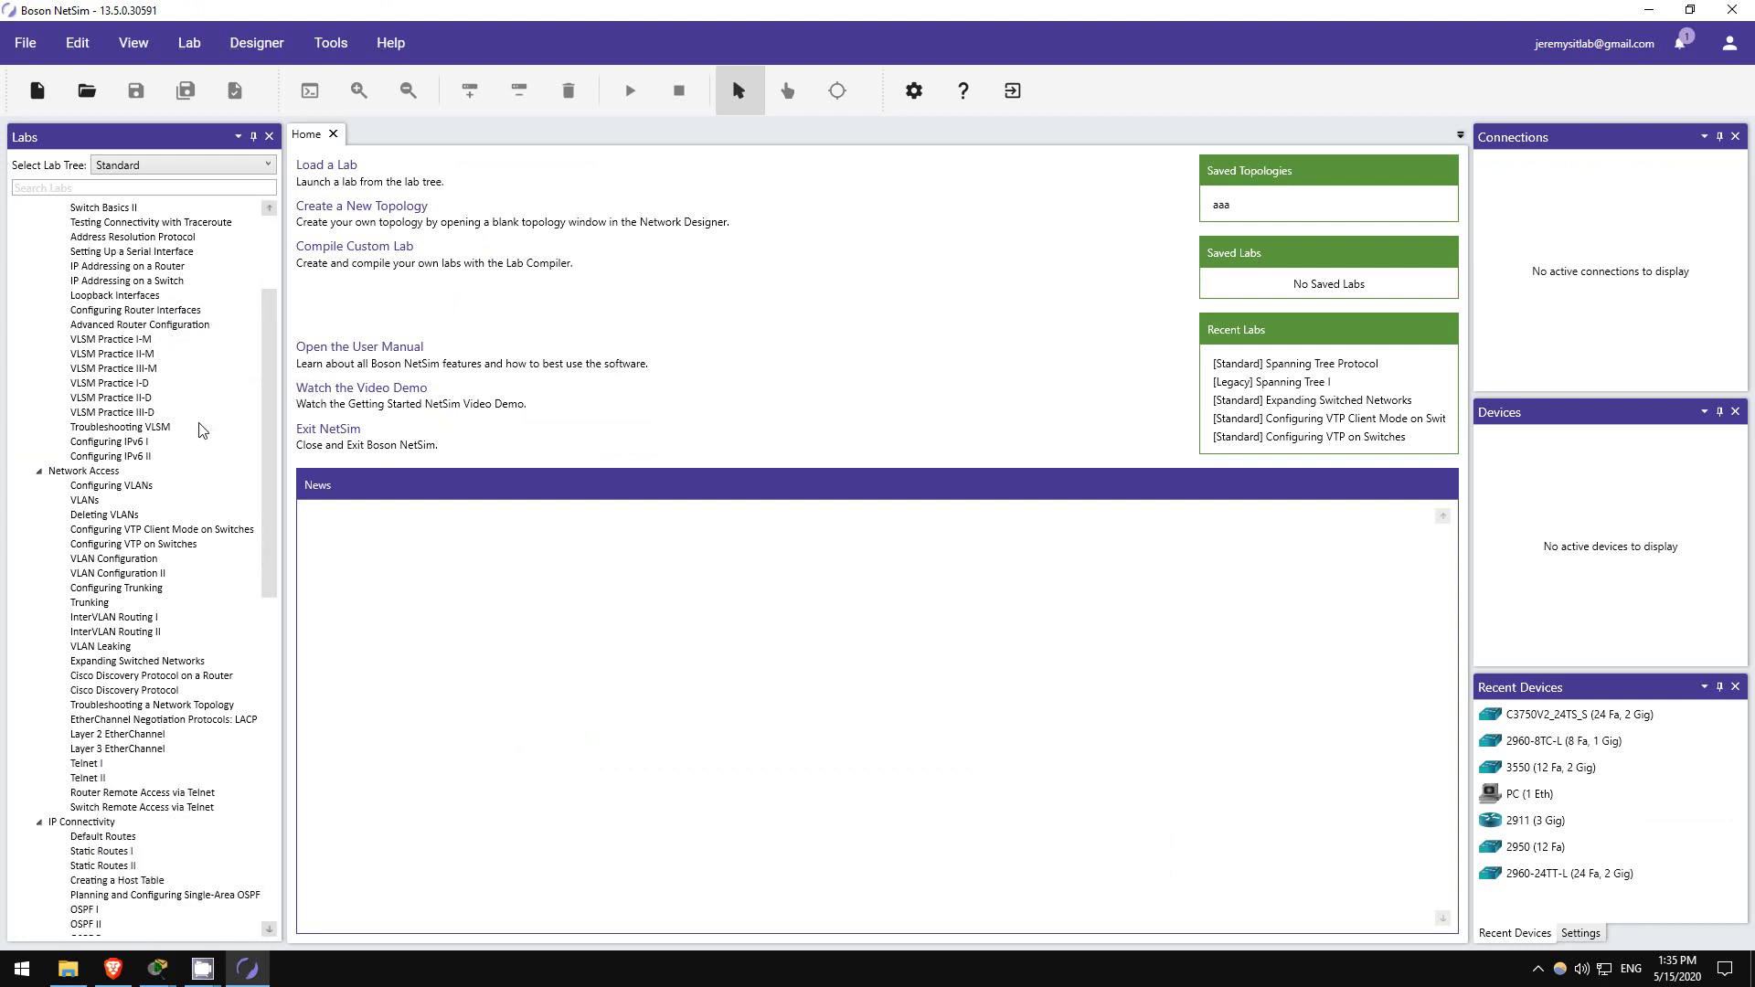
pyautogui.scroll(-3, 199, 434)
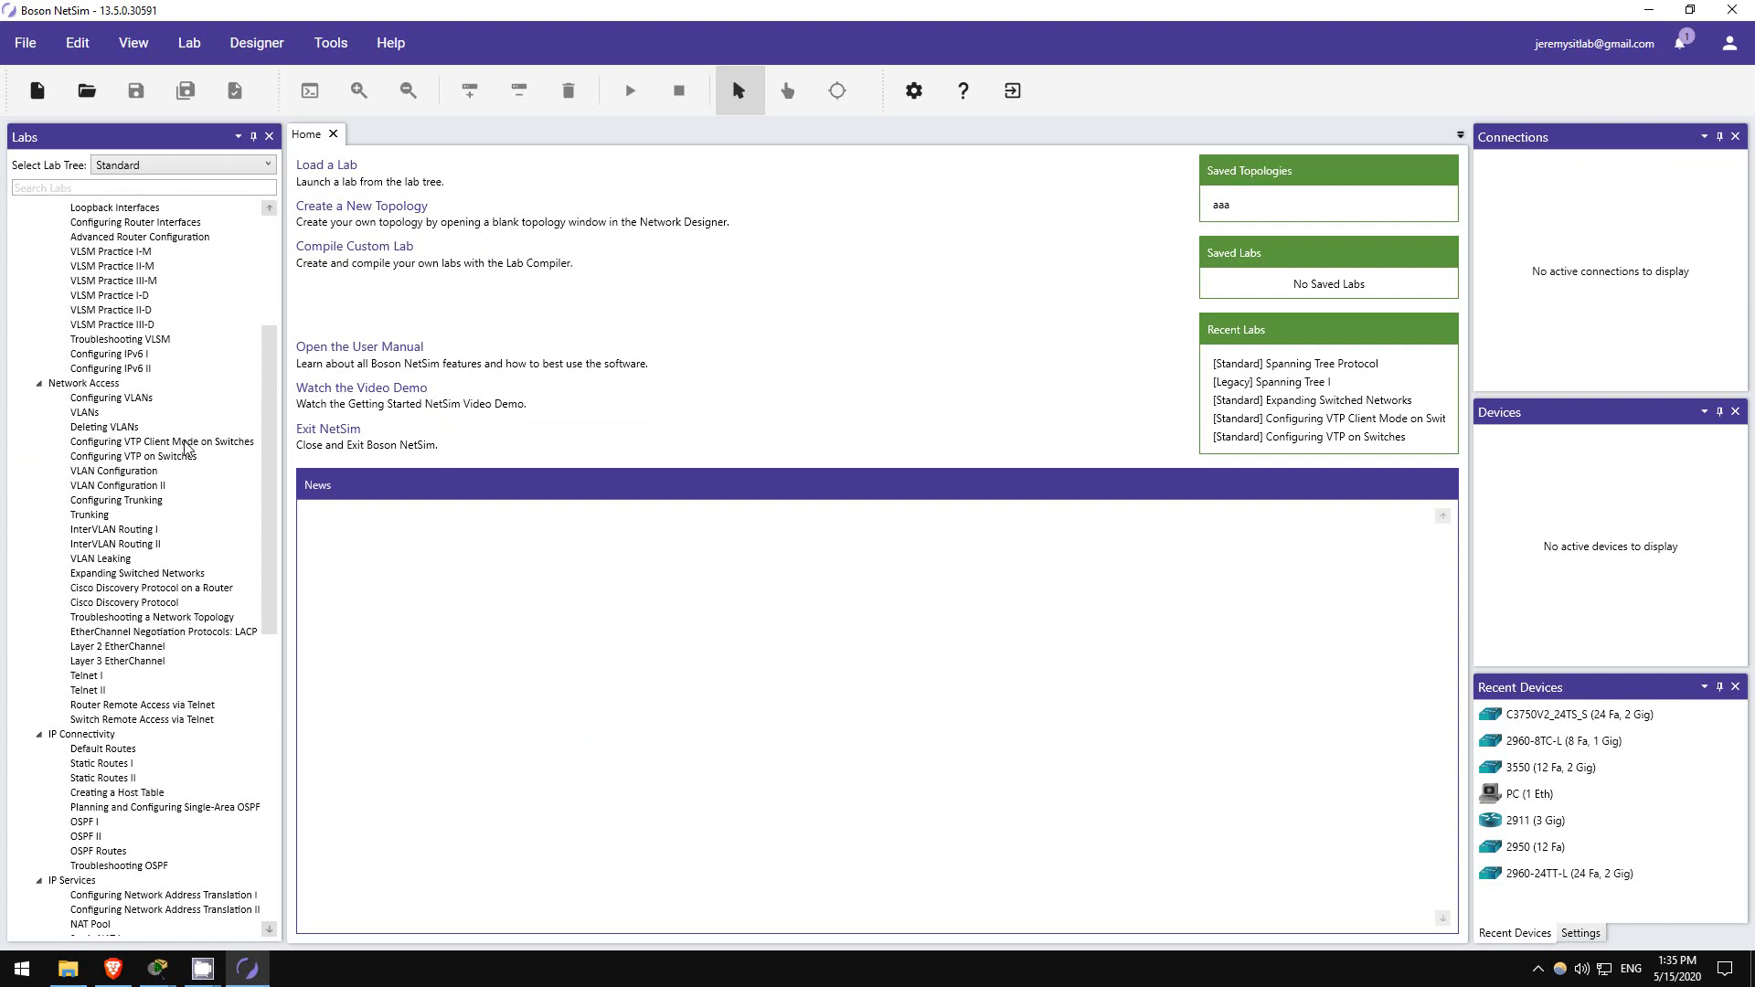
pyautogui.scroll(-2, 178, 462)
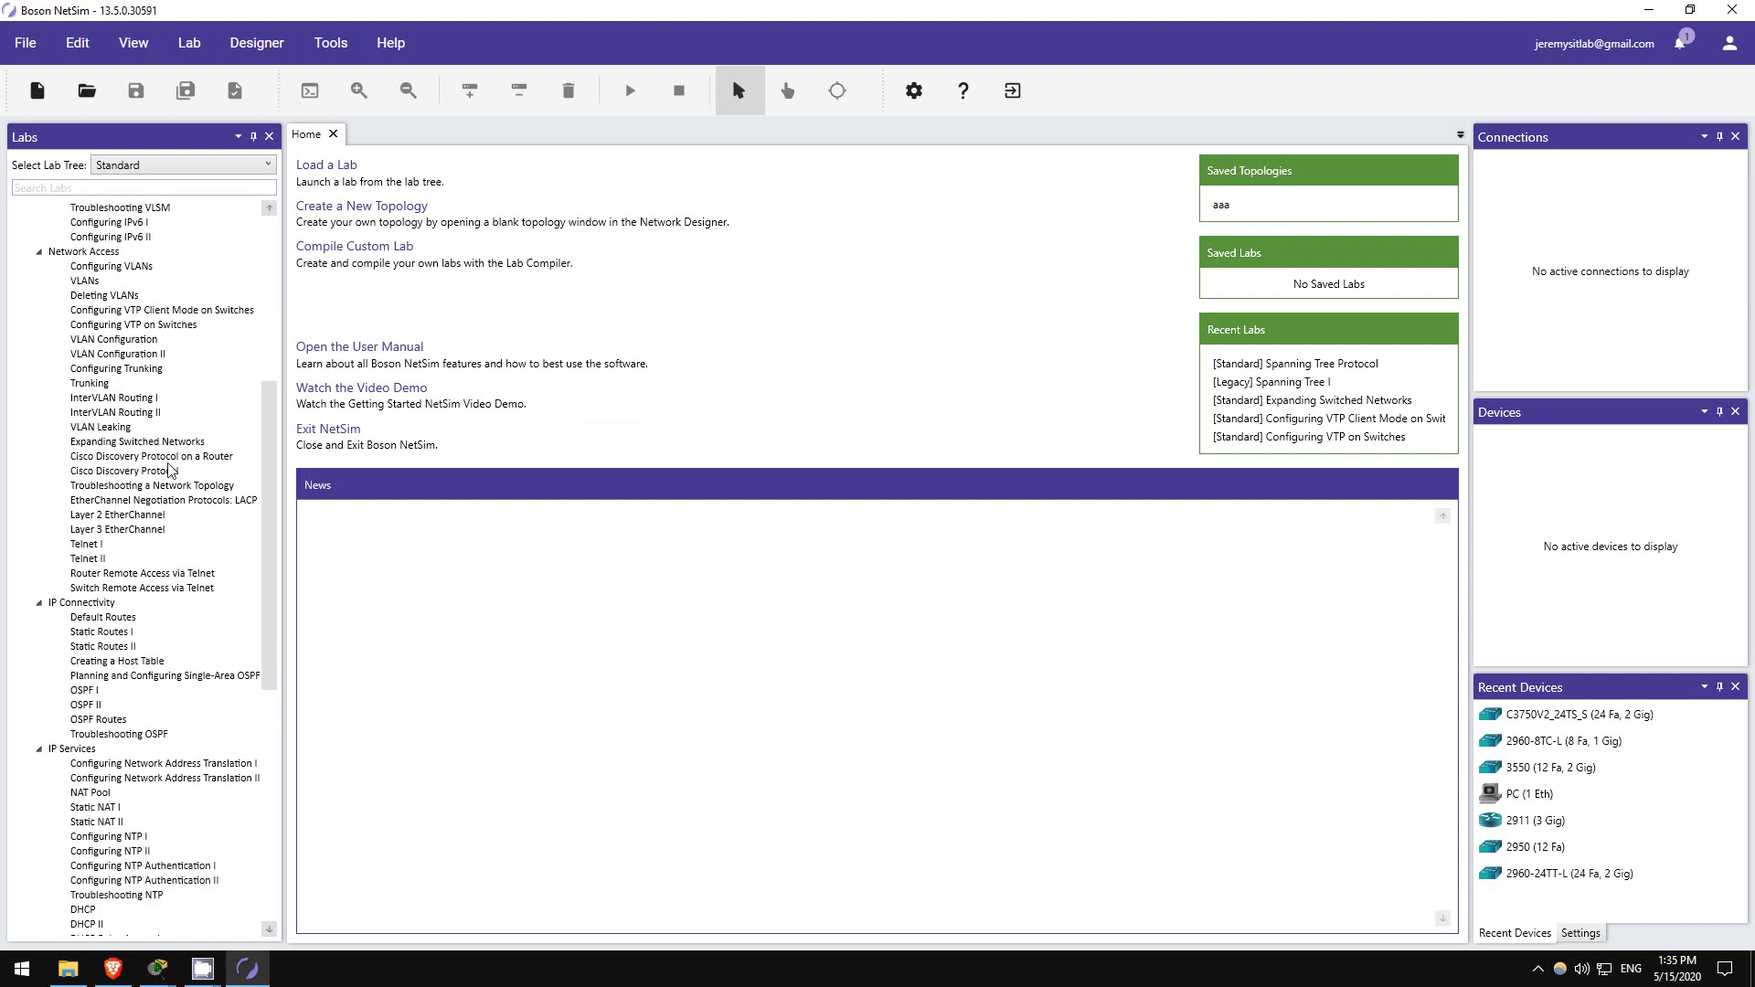
# - Preview Troubleshooting a Network Topology, OSPF II, DHCP Relay Agents I, Standard Access Lists, ACL Practice Lab 2
pyautogui.click(142, 487)
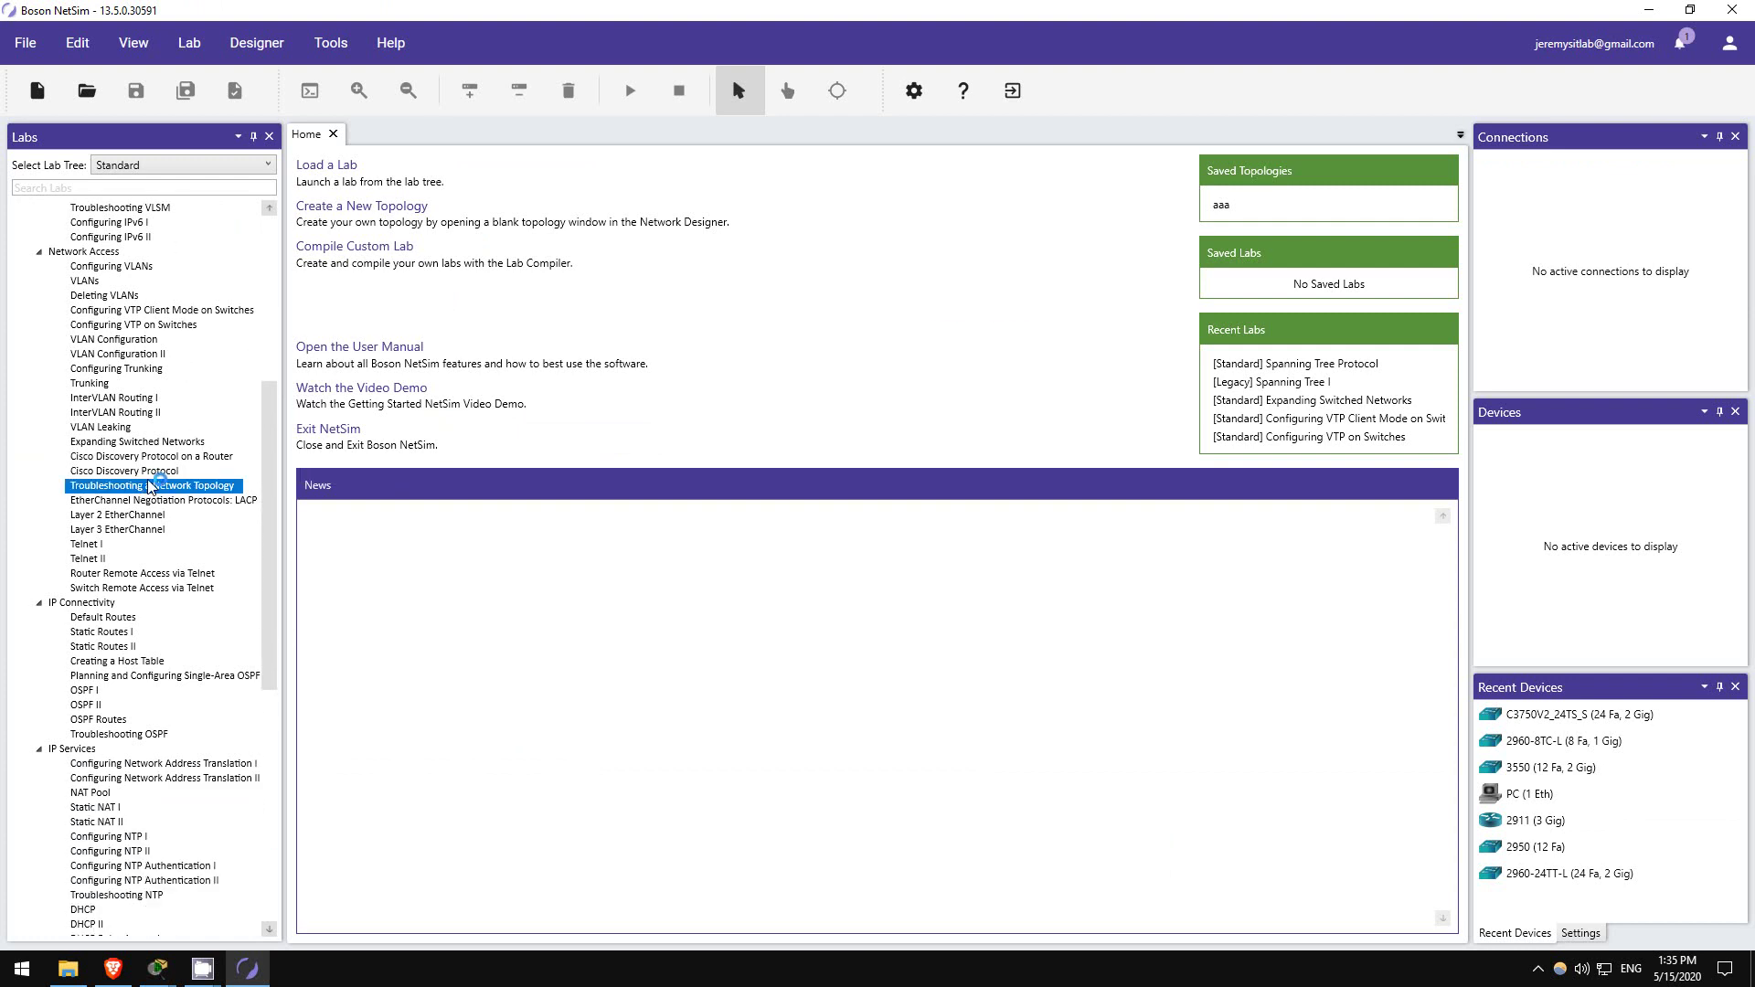
pyautogui.scroll(-3, 192, 524)
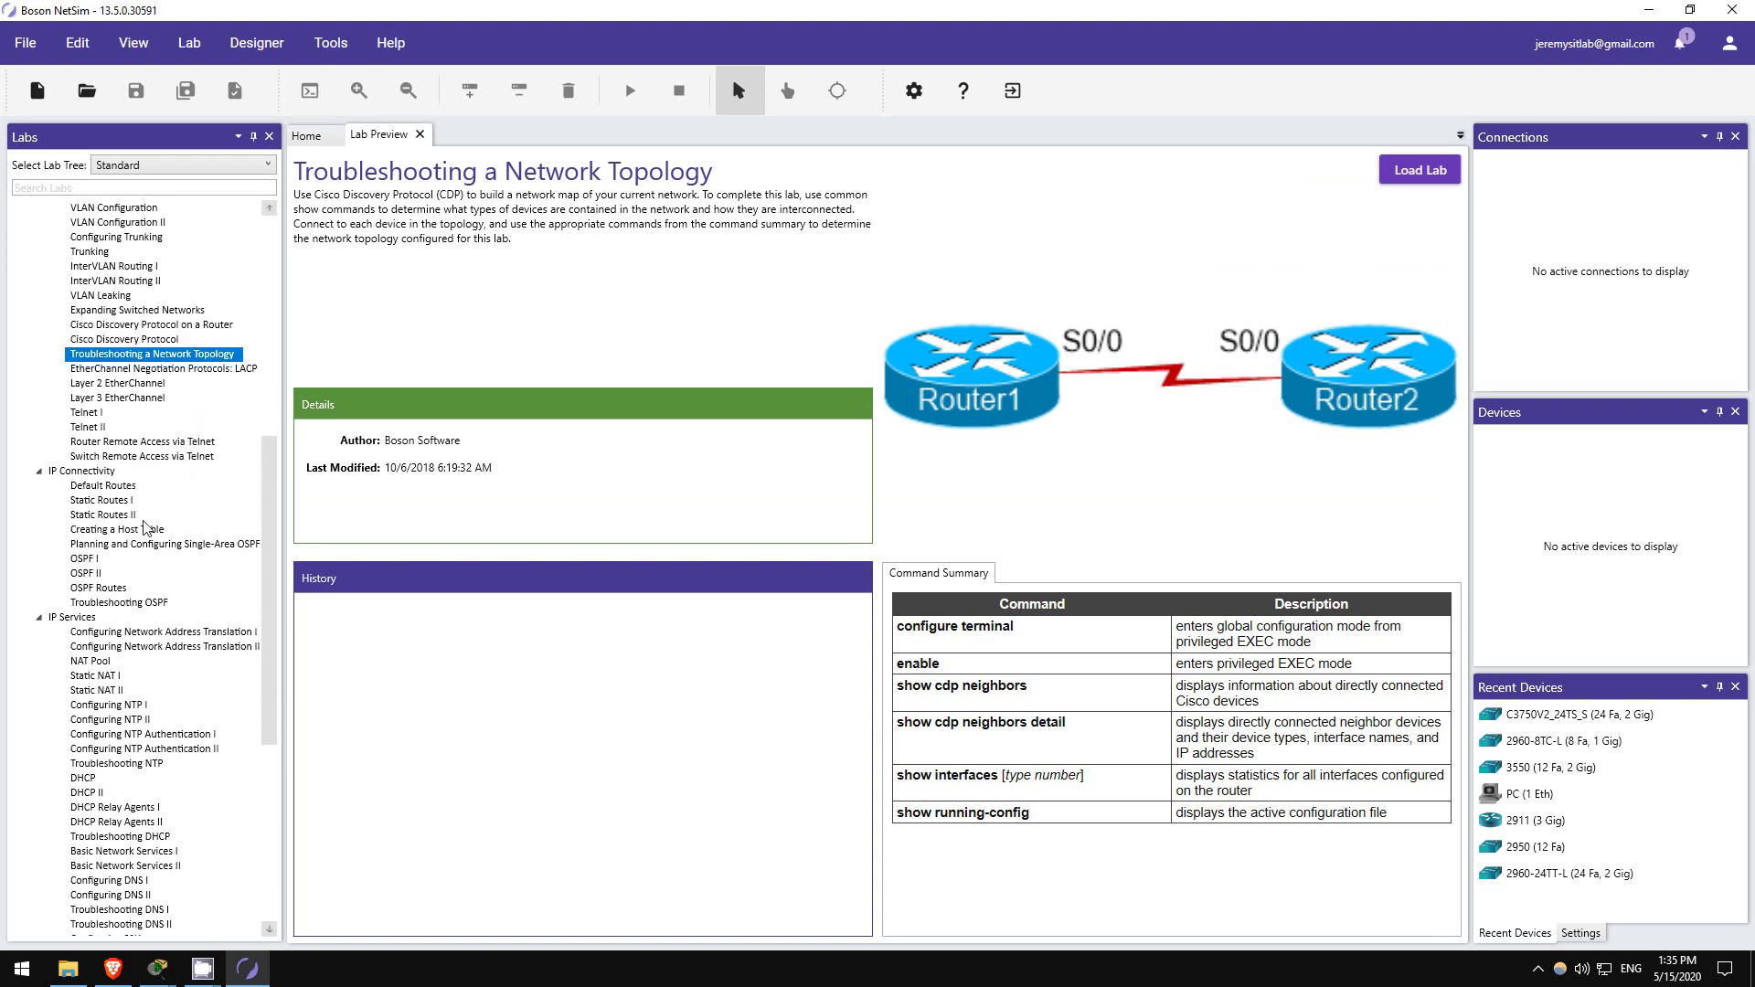
pyautogui.click(92, 574)
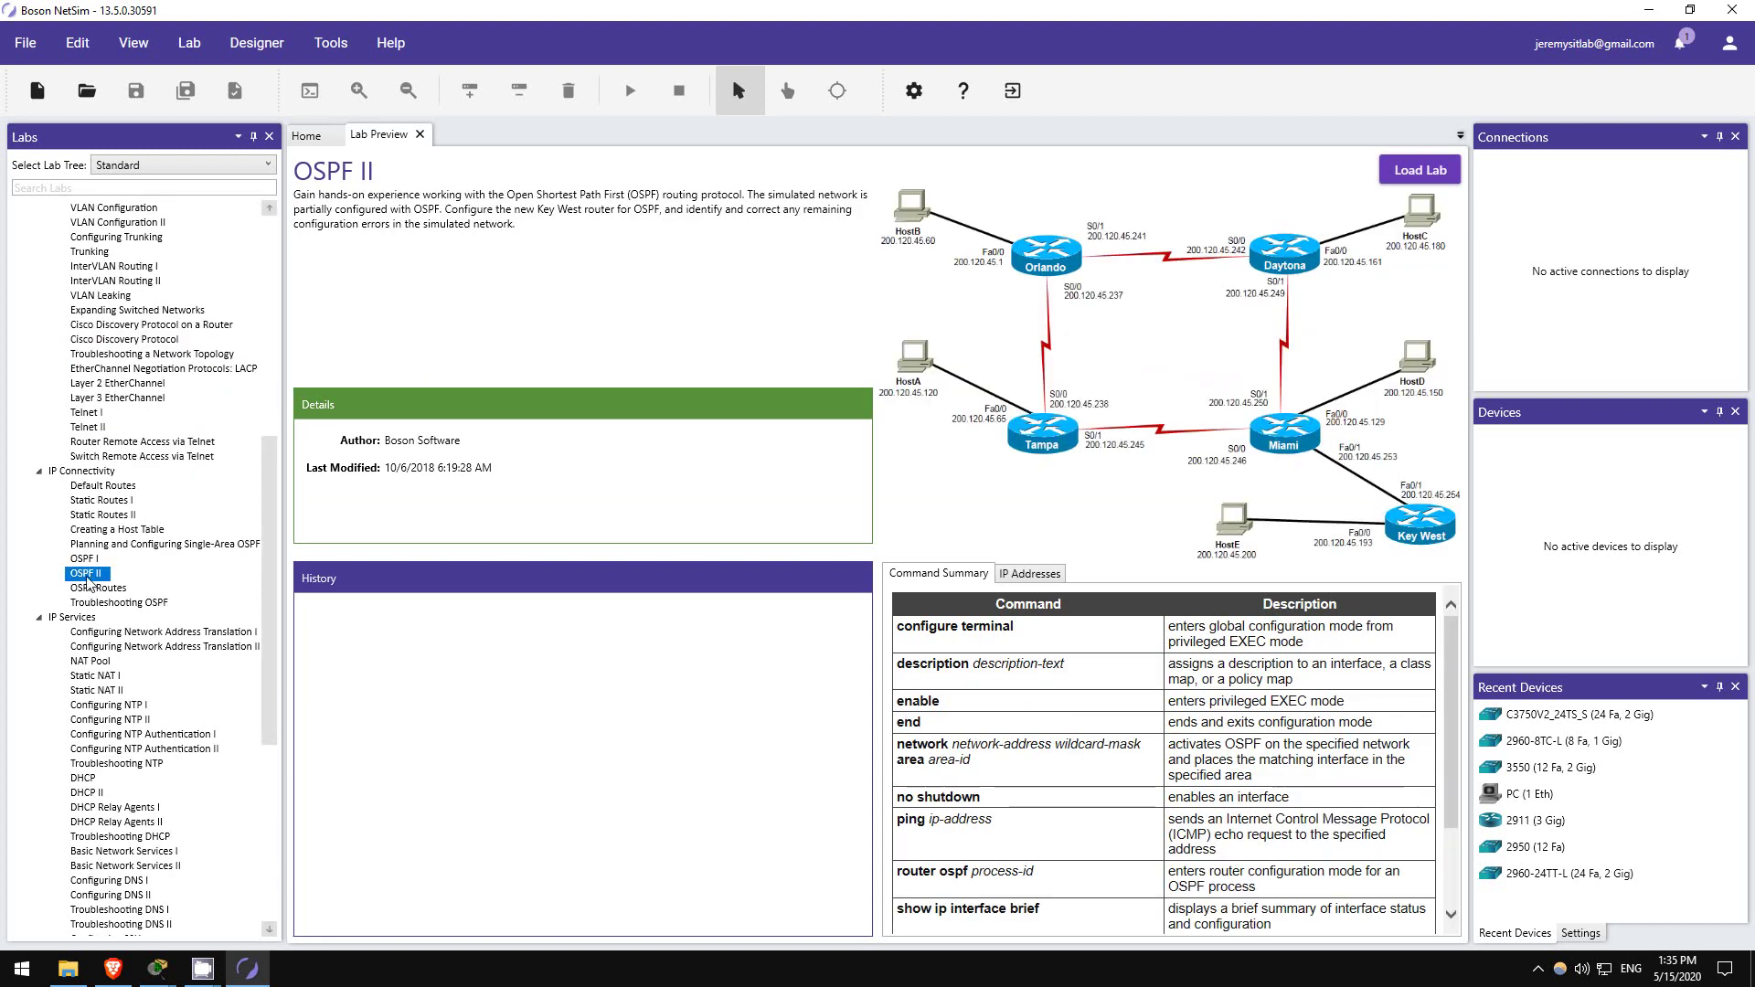
pyautogui.scroll(-3, 138, 555)
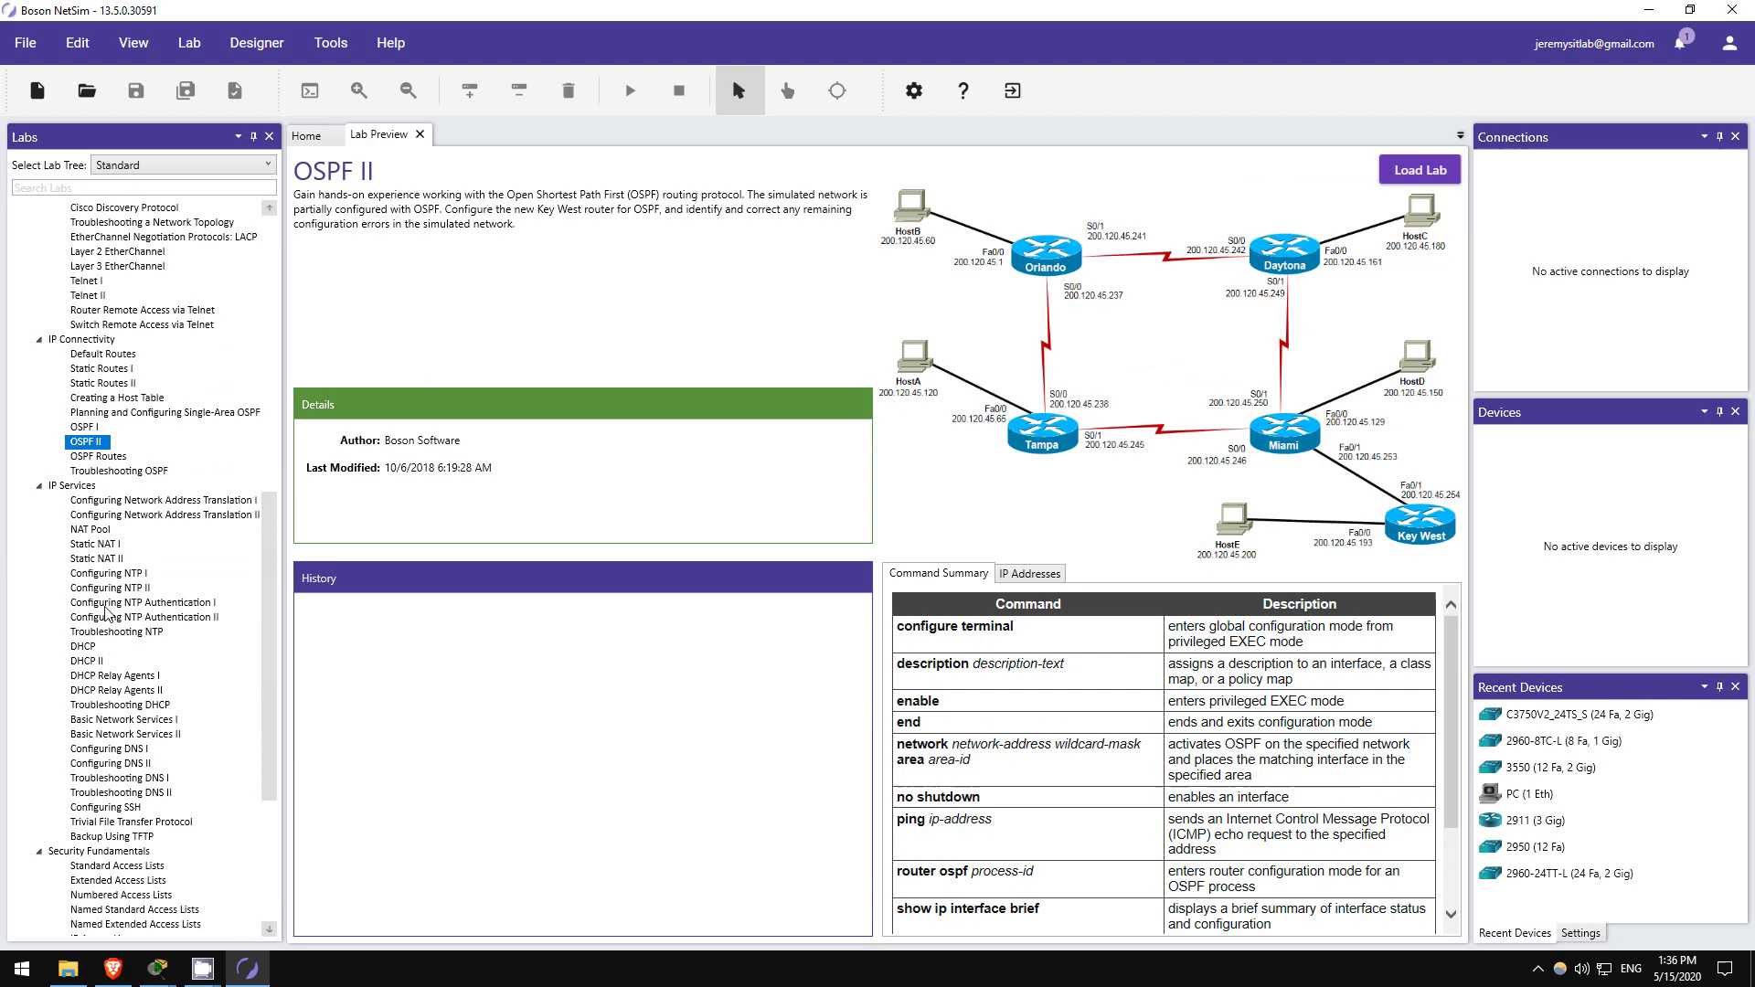
pyautogui.click(100, 678)
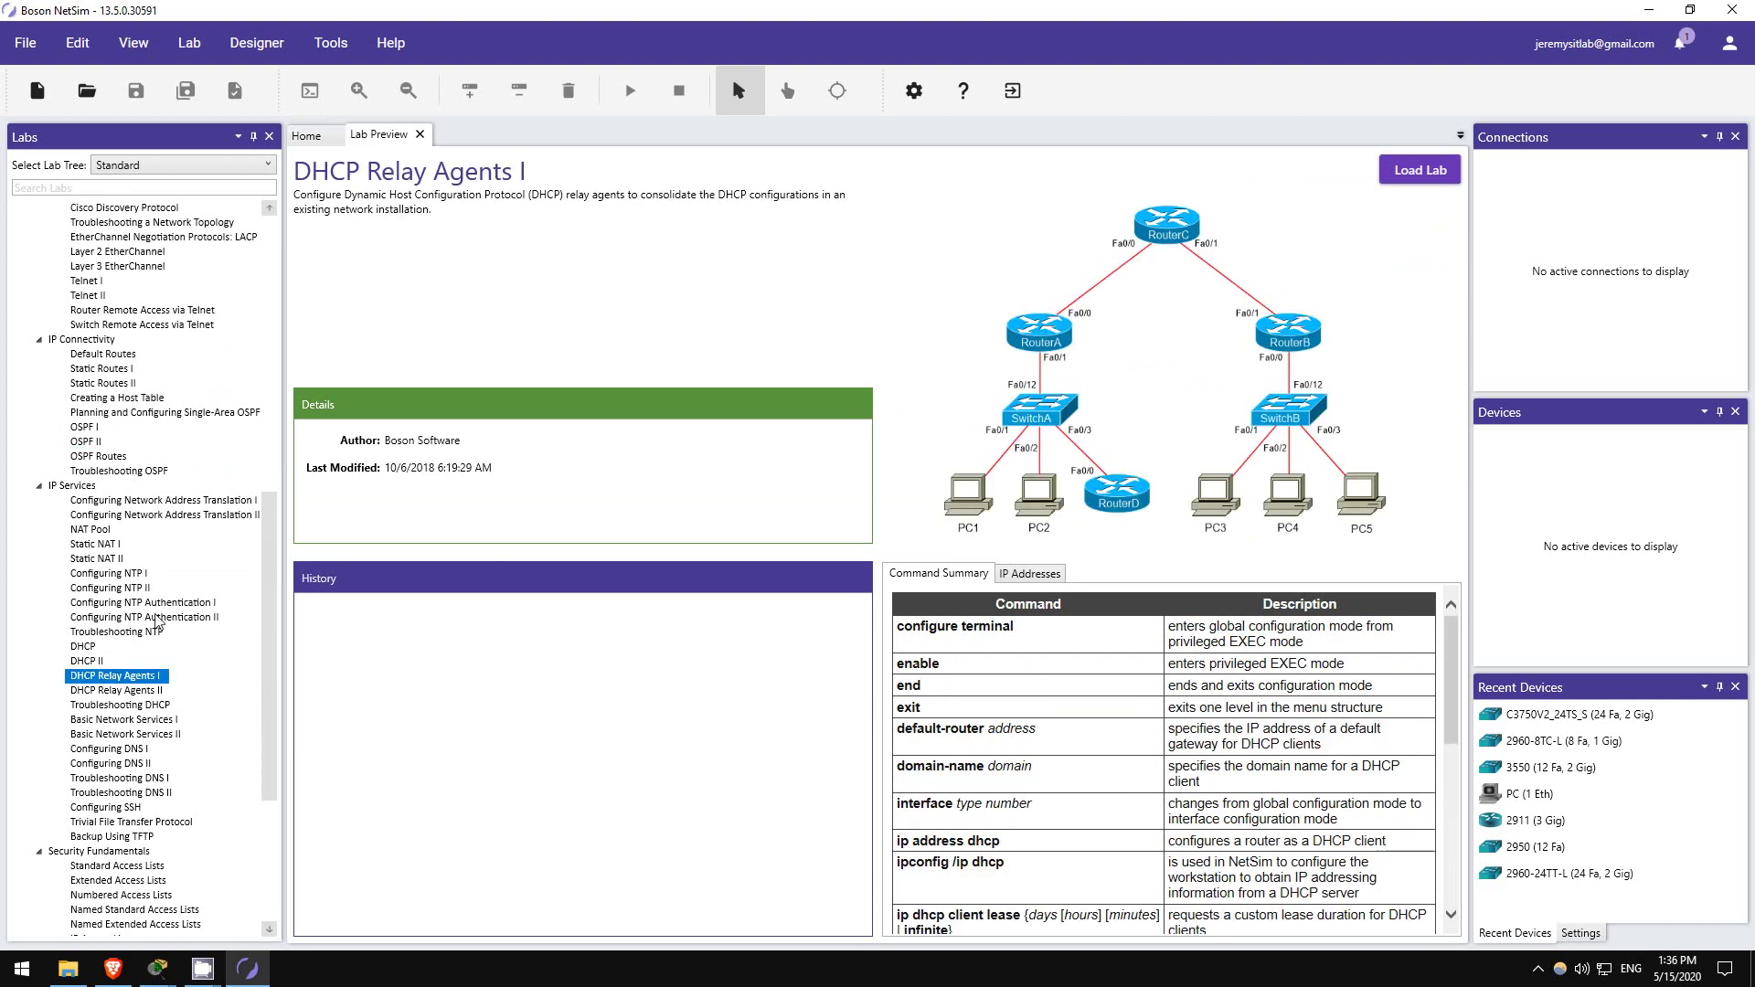
pyautogui.scroll(-4, 160, 621)
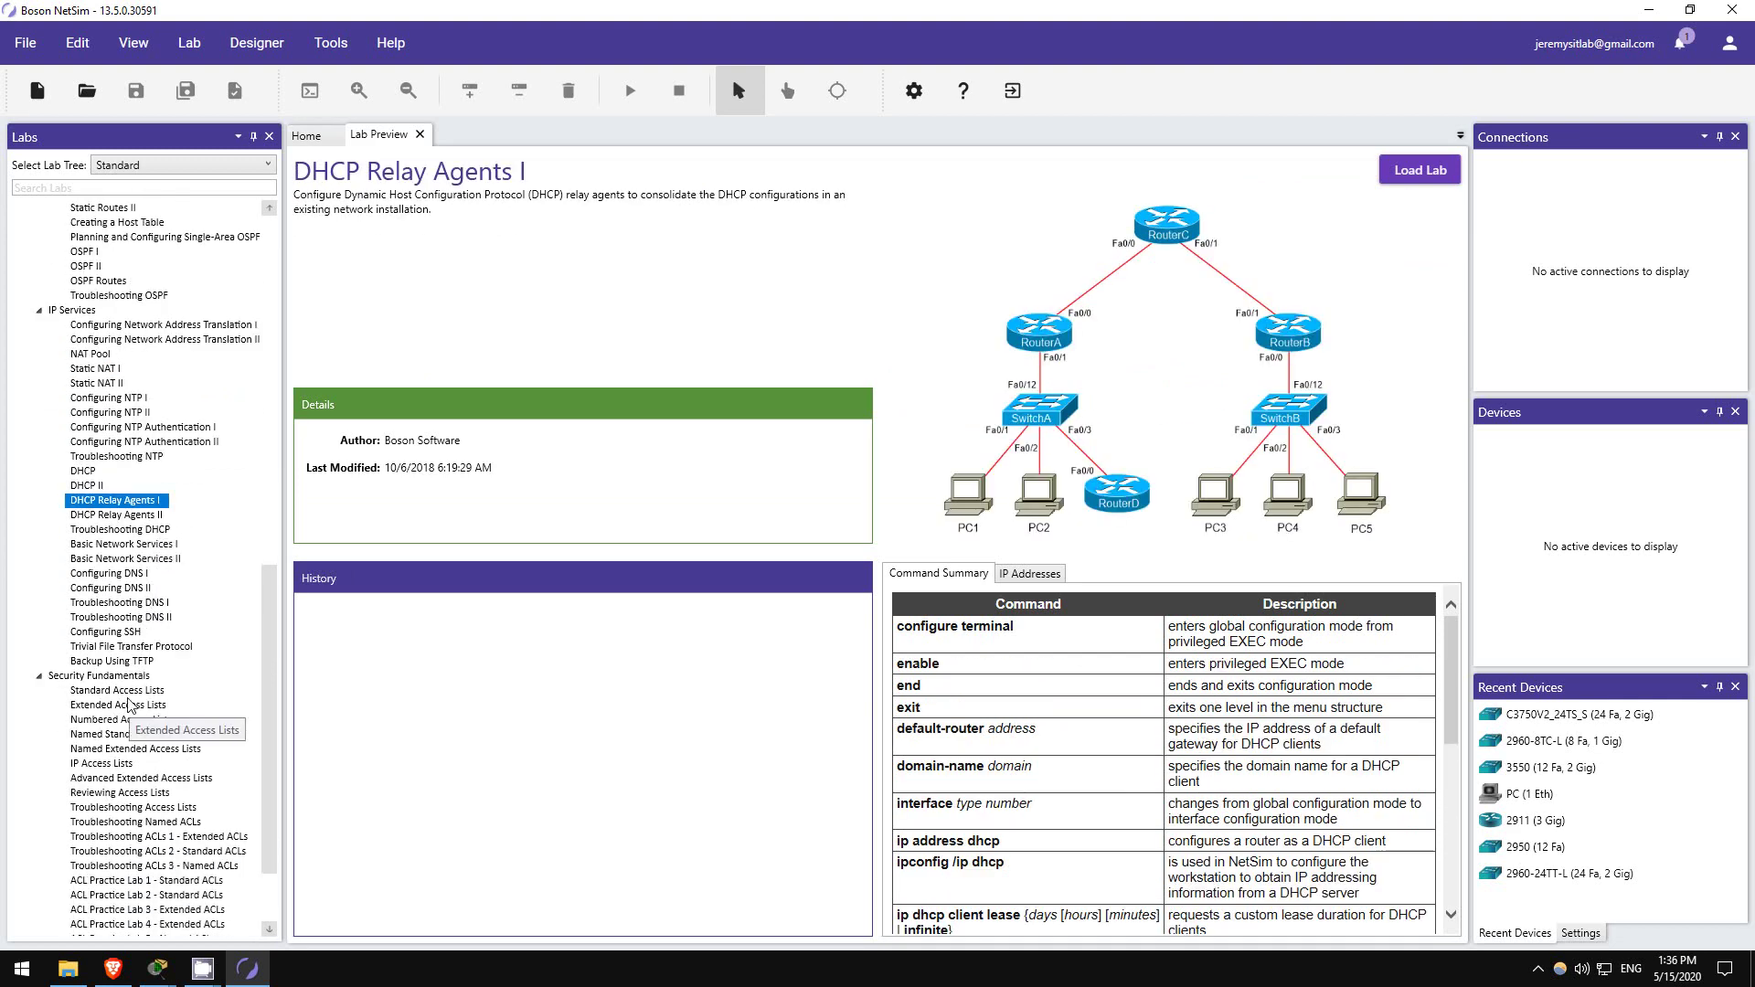
pyautogui.click(136, 690)
pyautogui.scroll(-3, 132, 667)
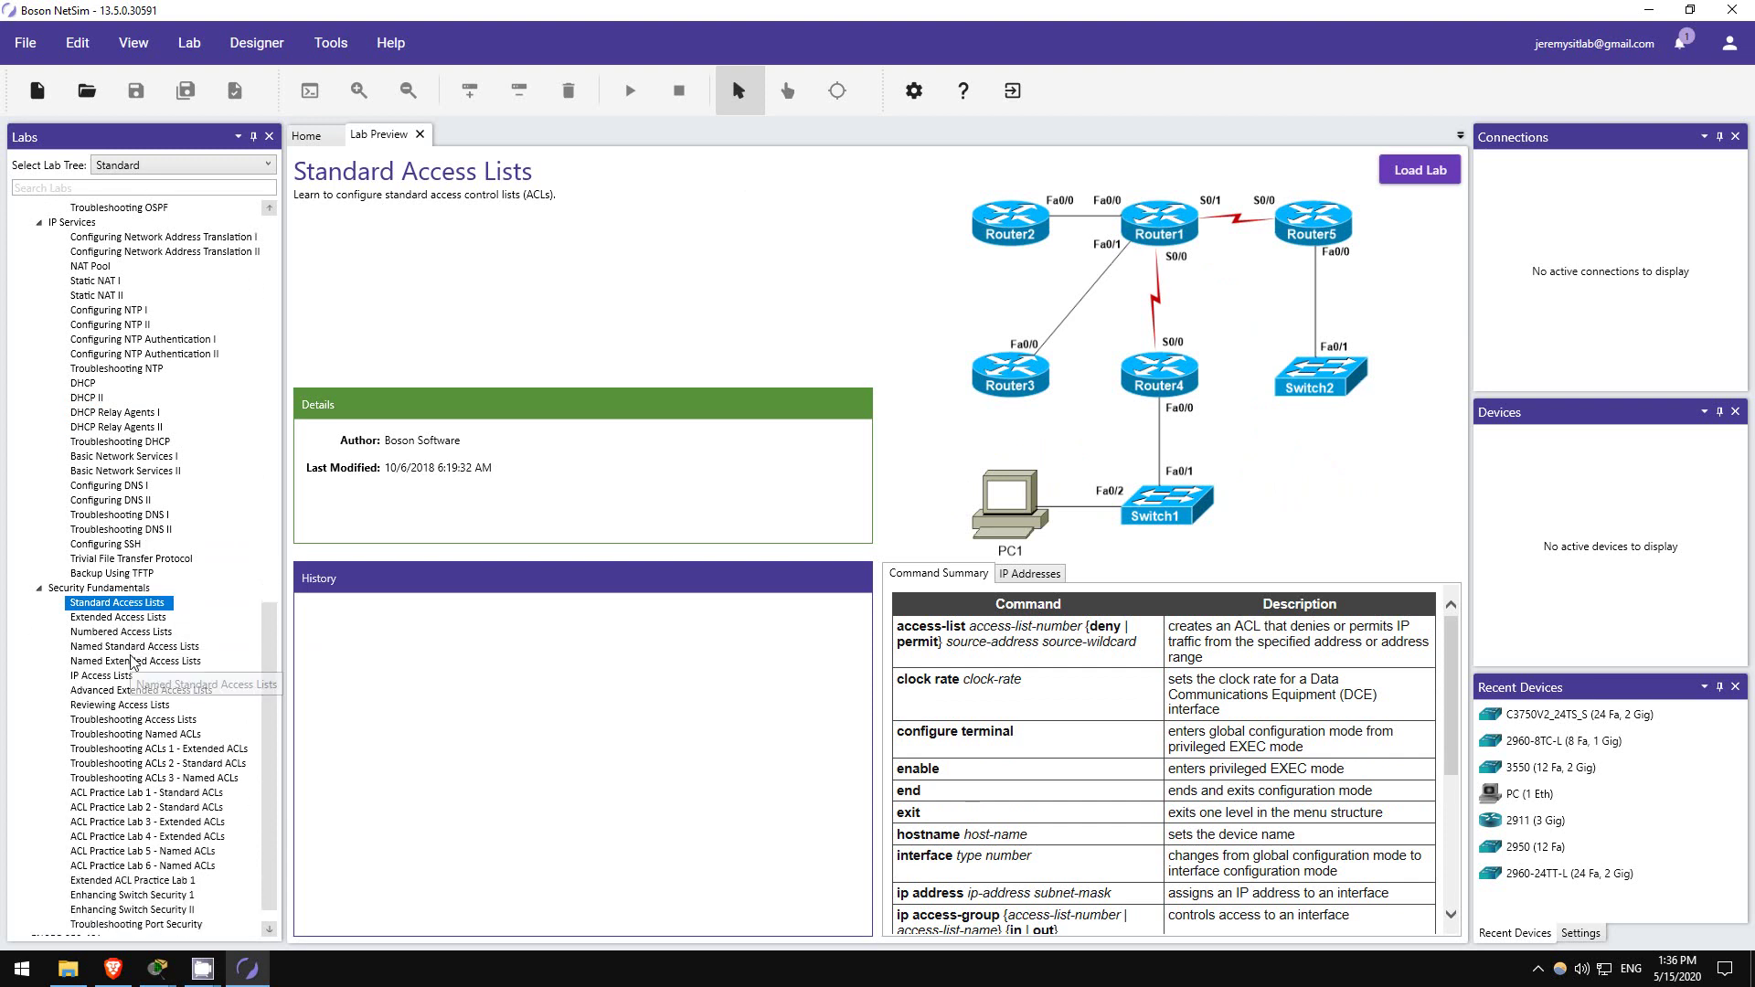
pyautogui.click(188, 784)
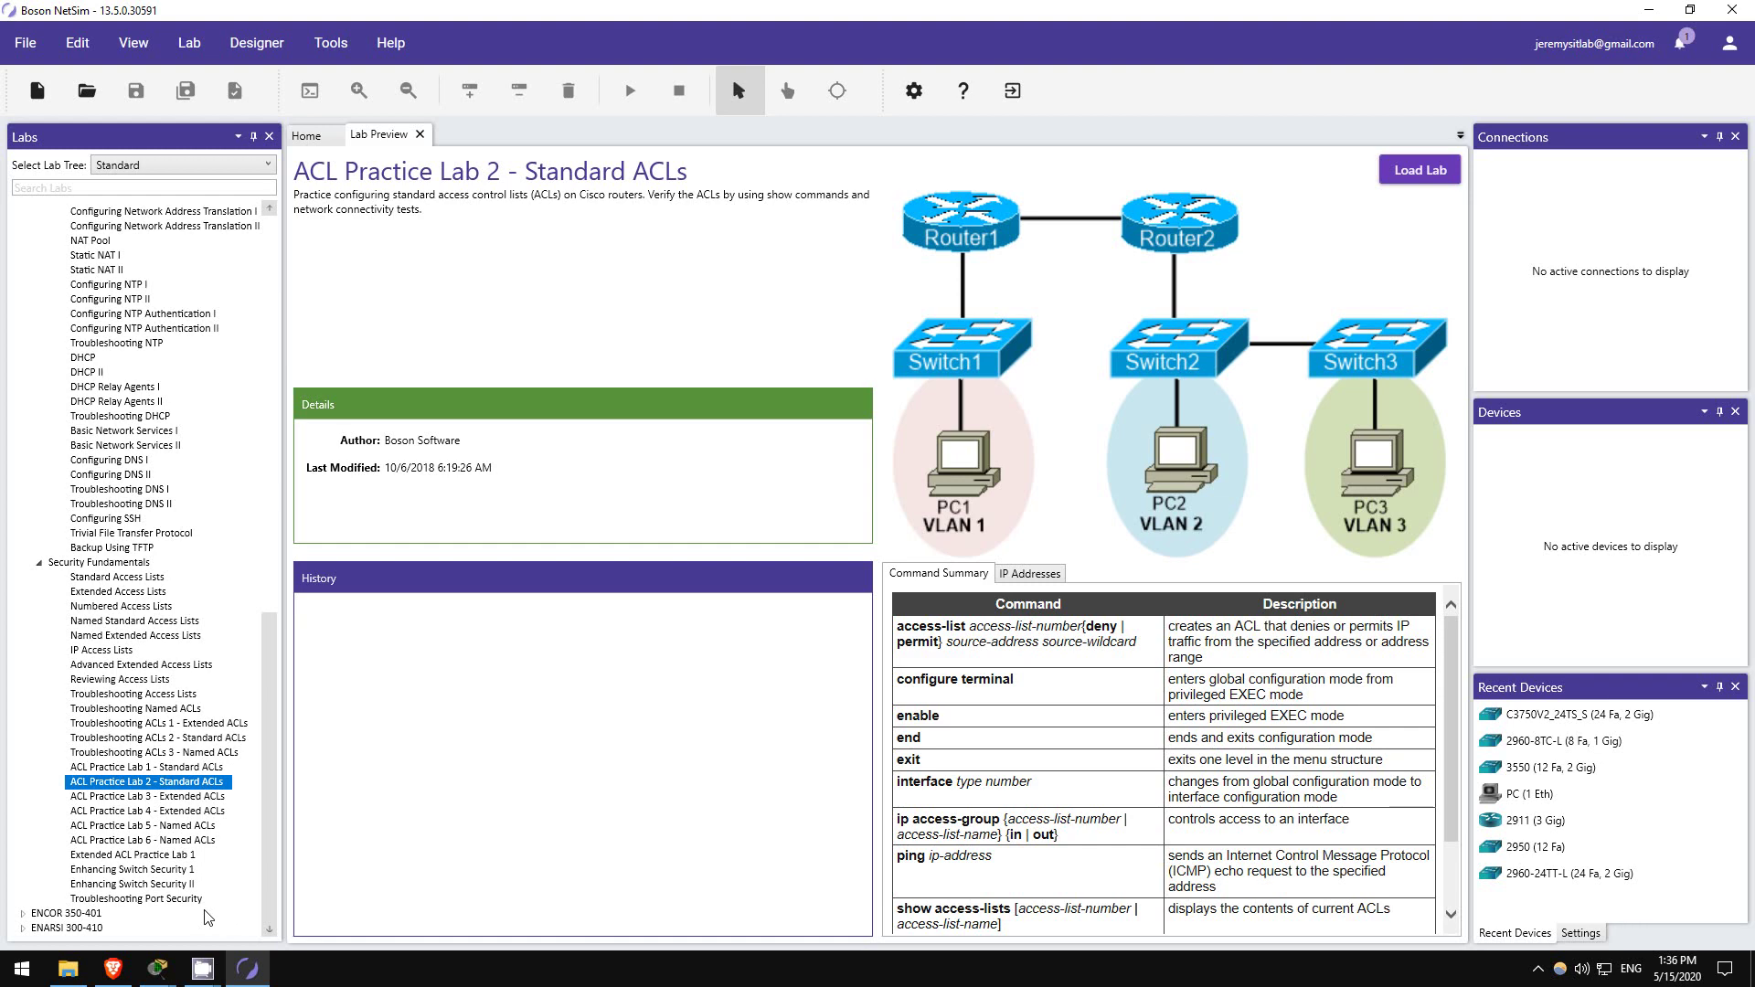
# - Return to the Packet Tracer STP lab and confirm Show Link Lights is unchecked in Preferences
pyautogui.moveTo(156, 971)
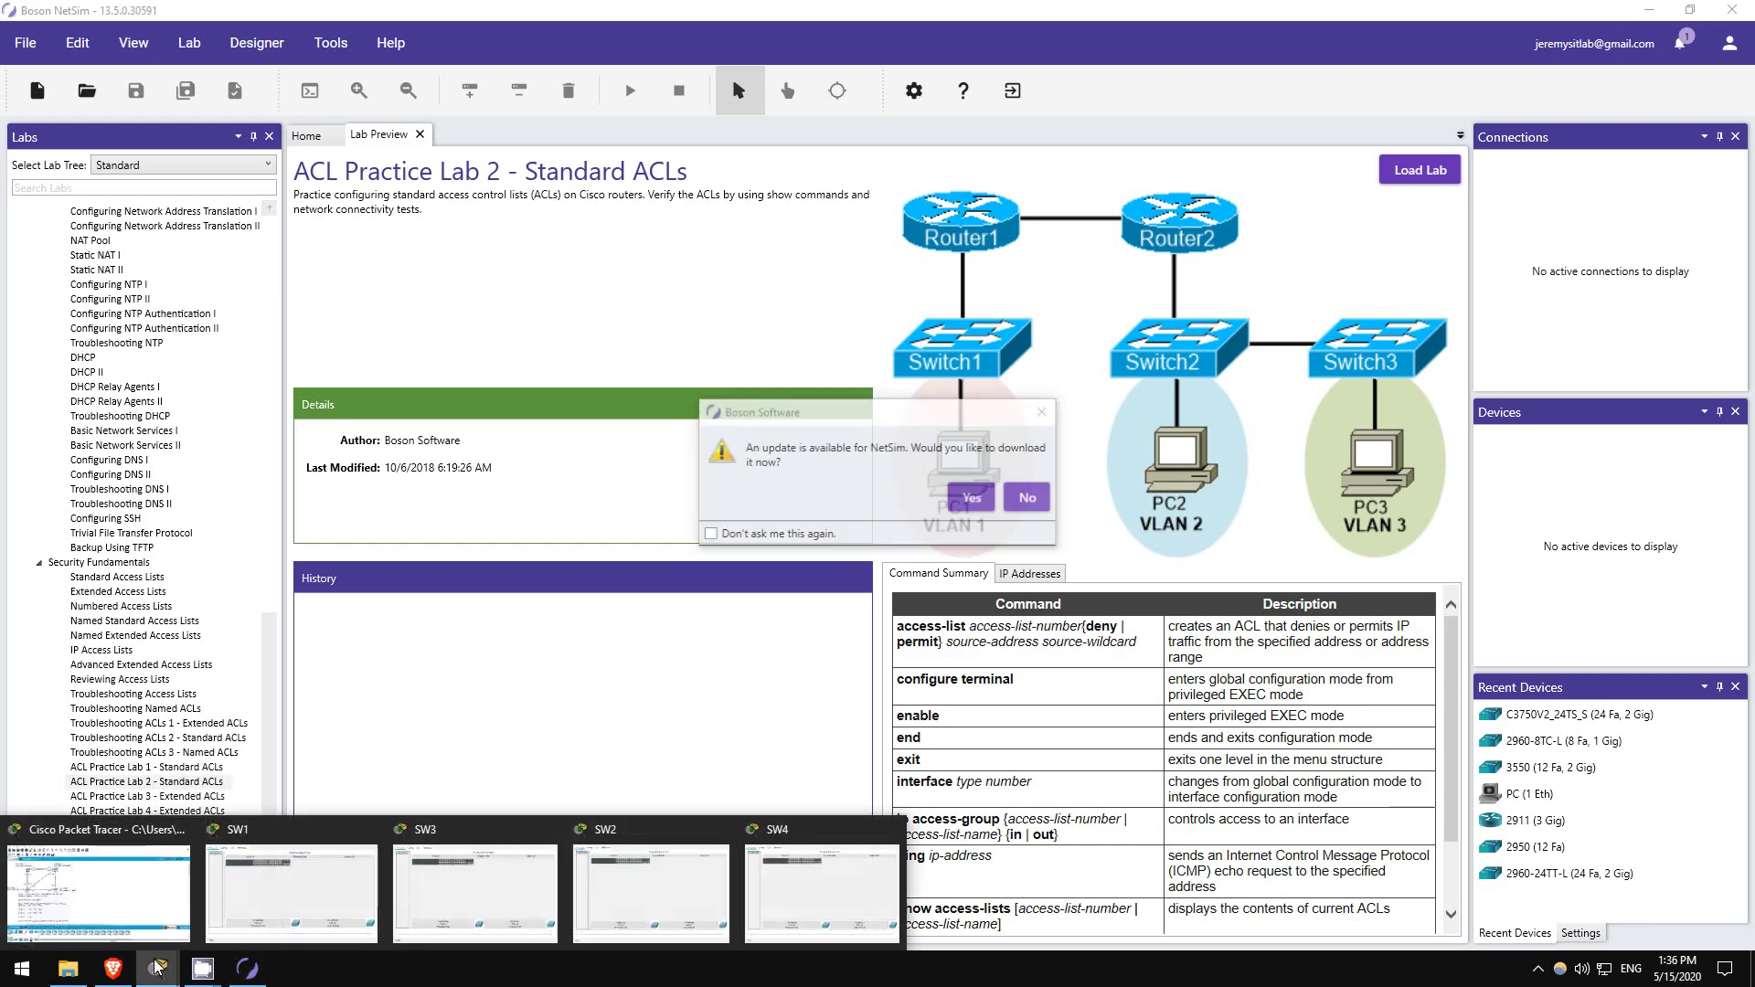
pyautogui.click(143, 909)
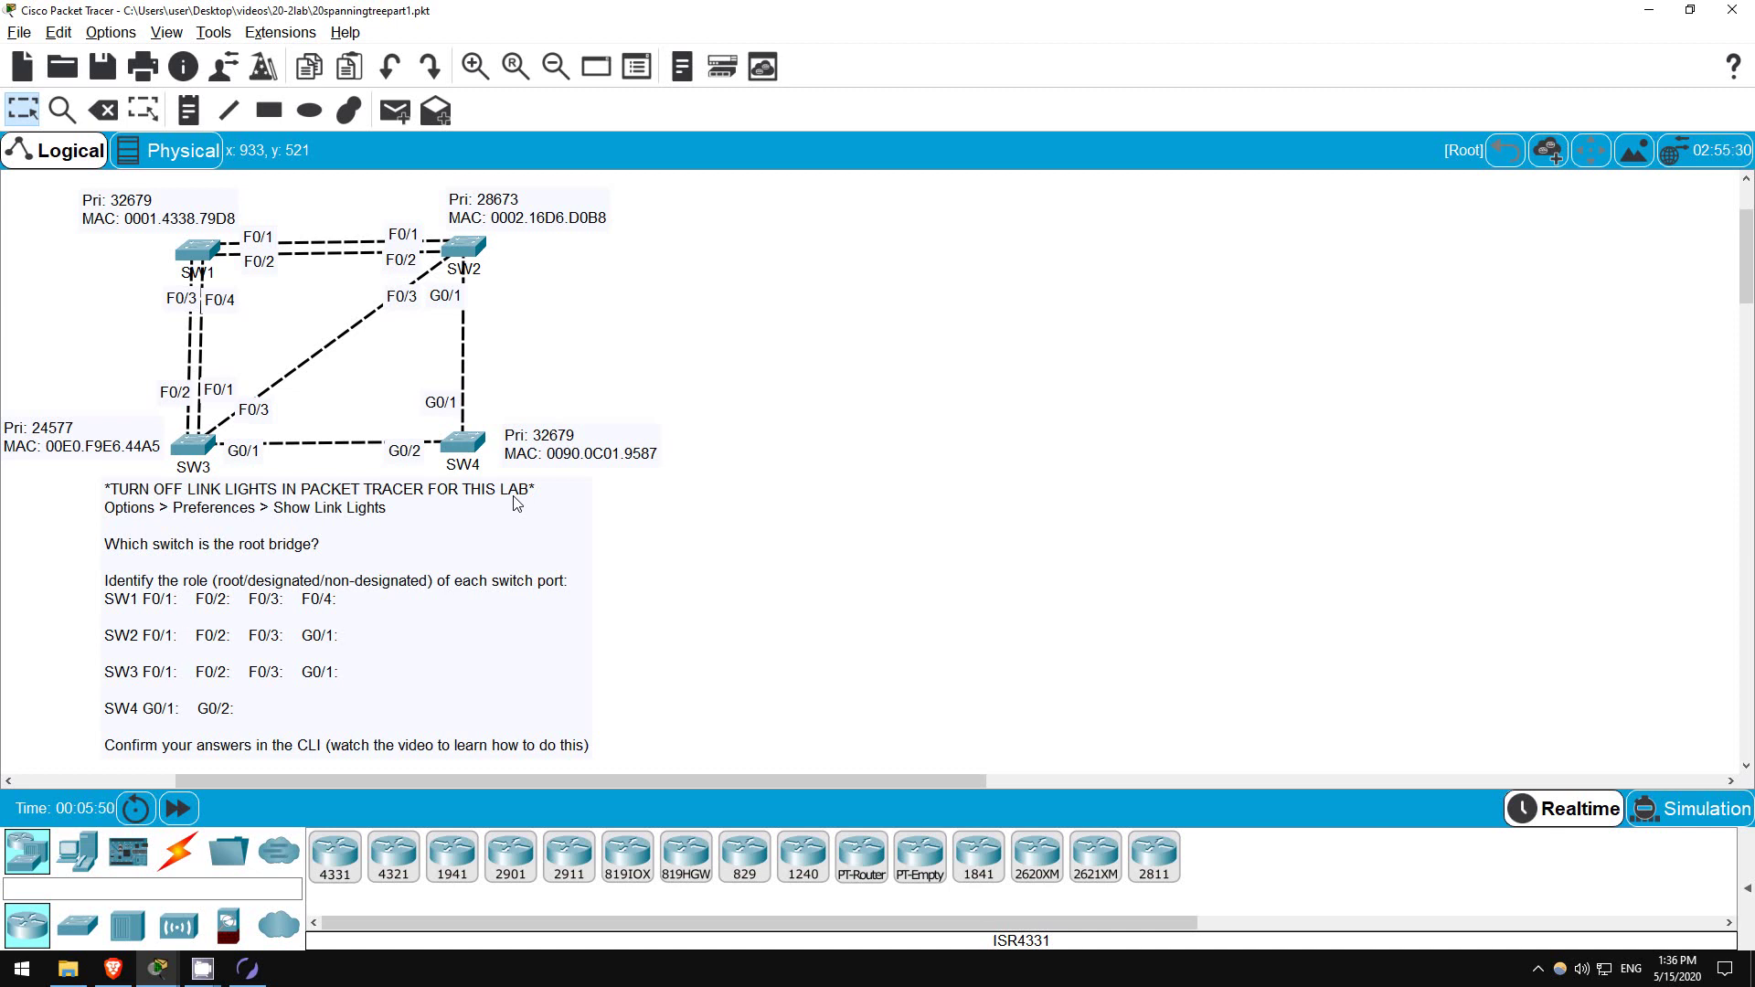
pyautogui.click(109, 34)
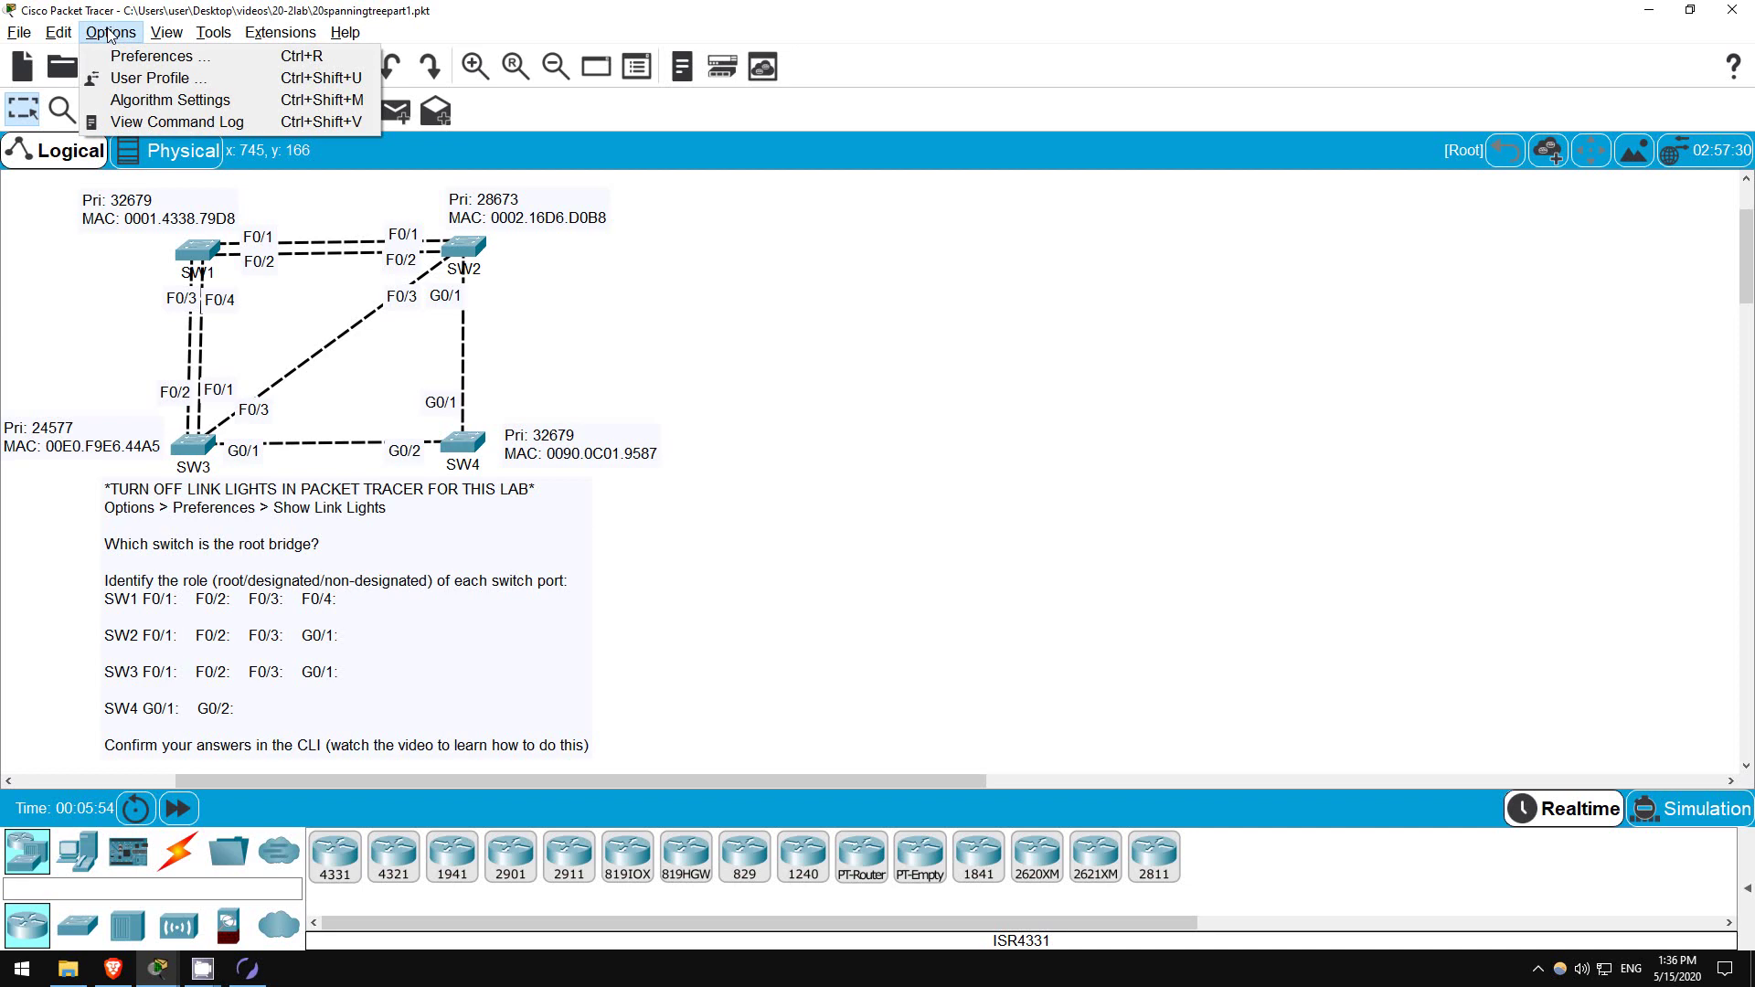
pyautogui.click(205, 63)
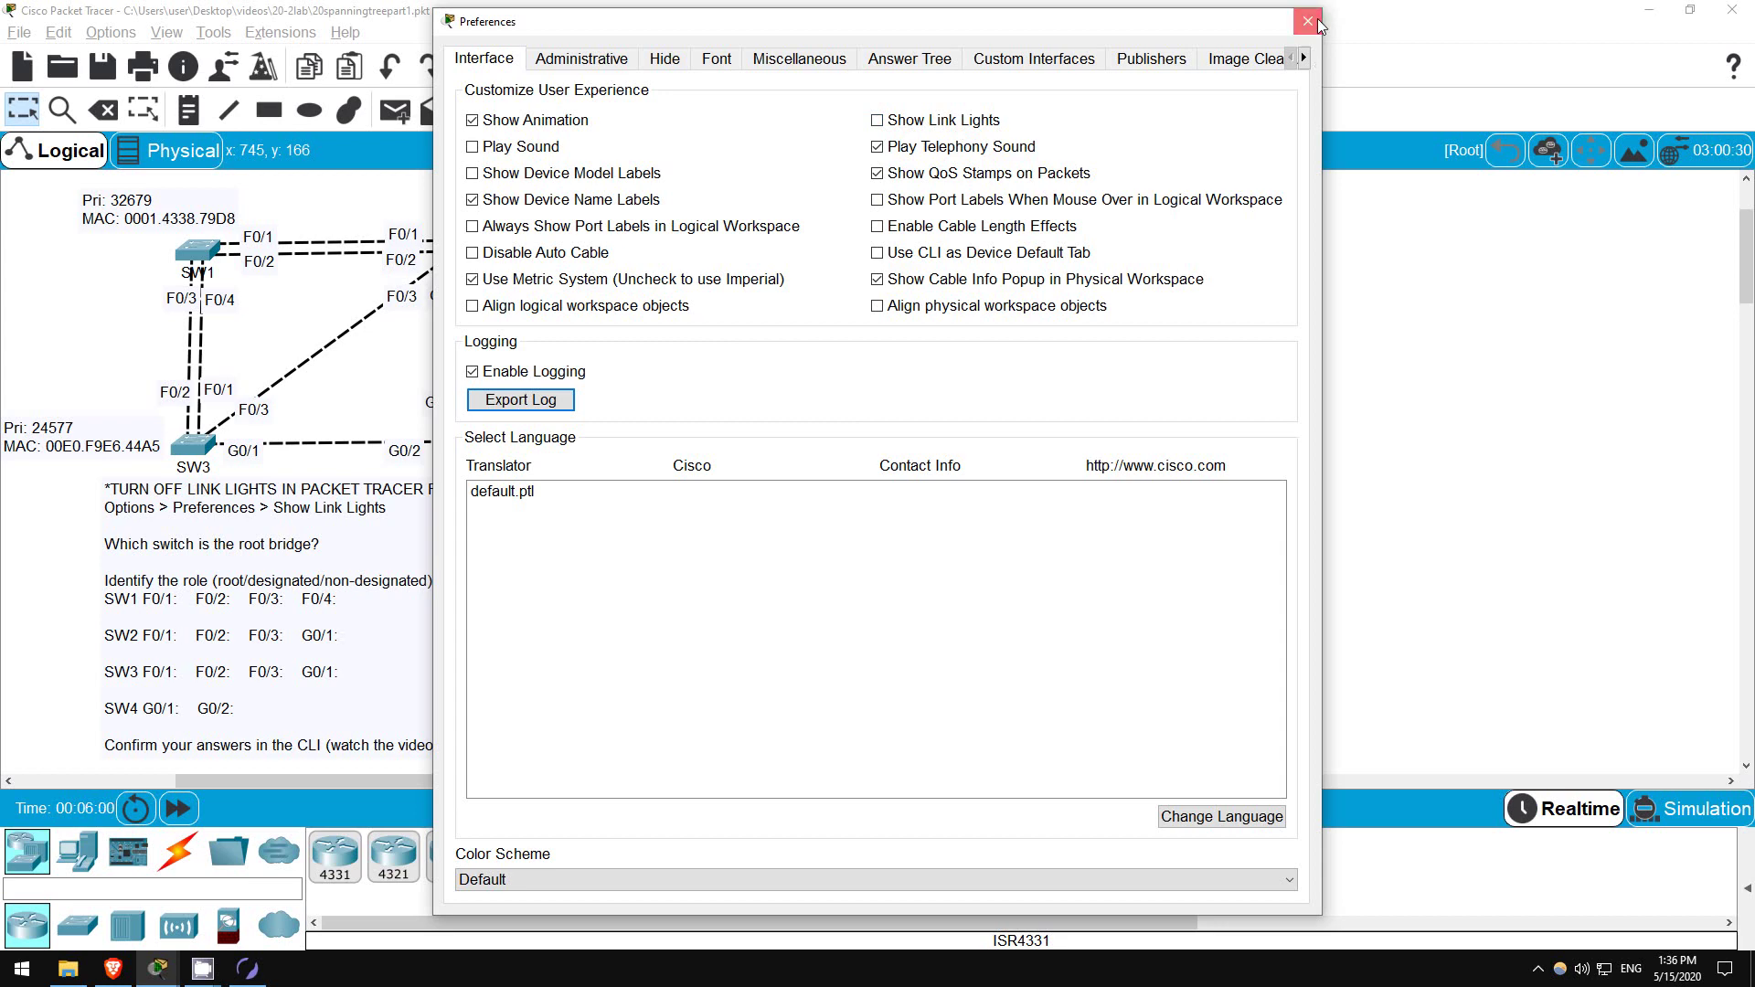
pyautogui.click(1309, 22)
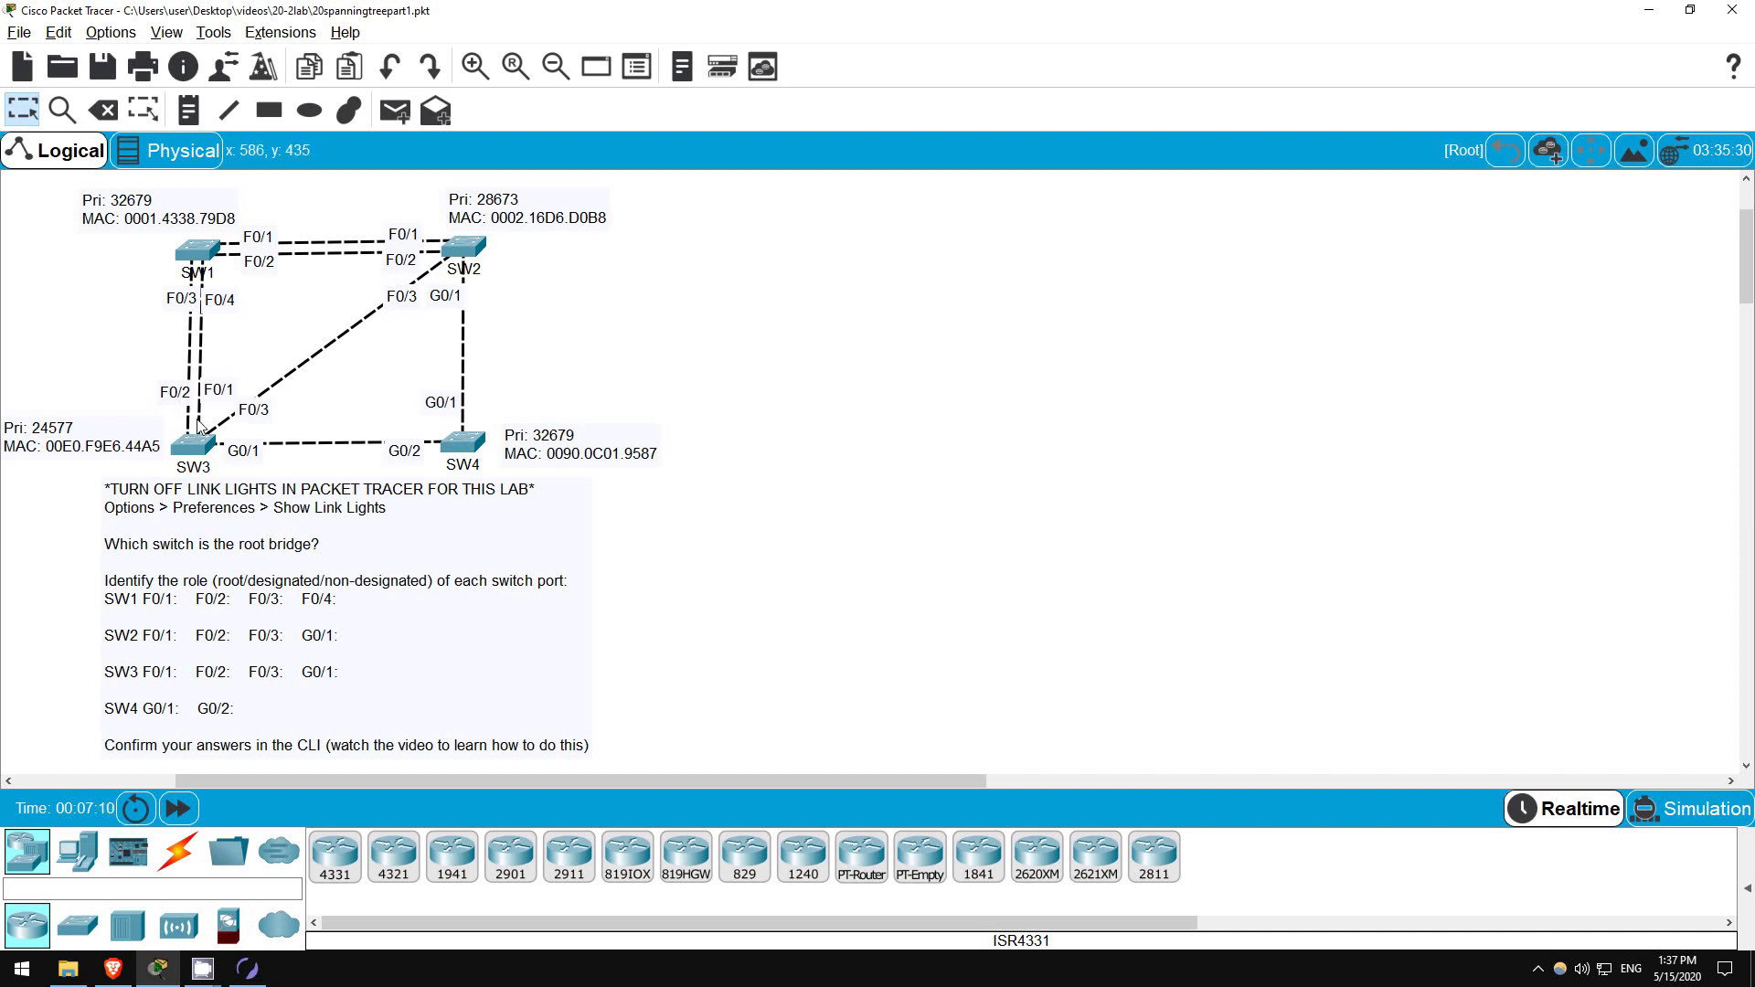
# - Check SW3's device window, then shift its G0/1 port label slightly right
pyautogui.click(190, 444)
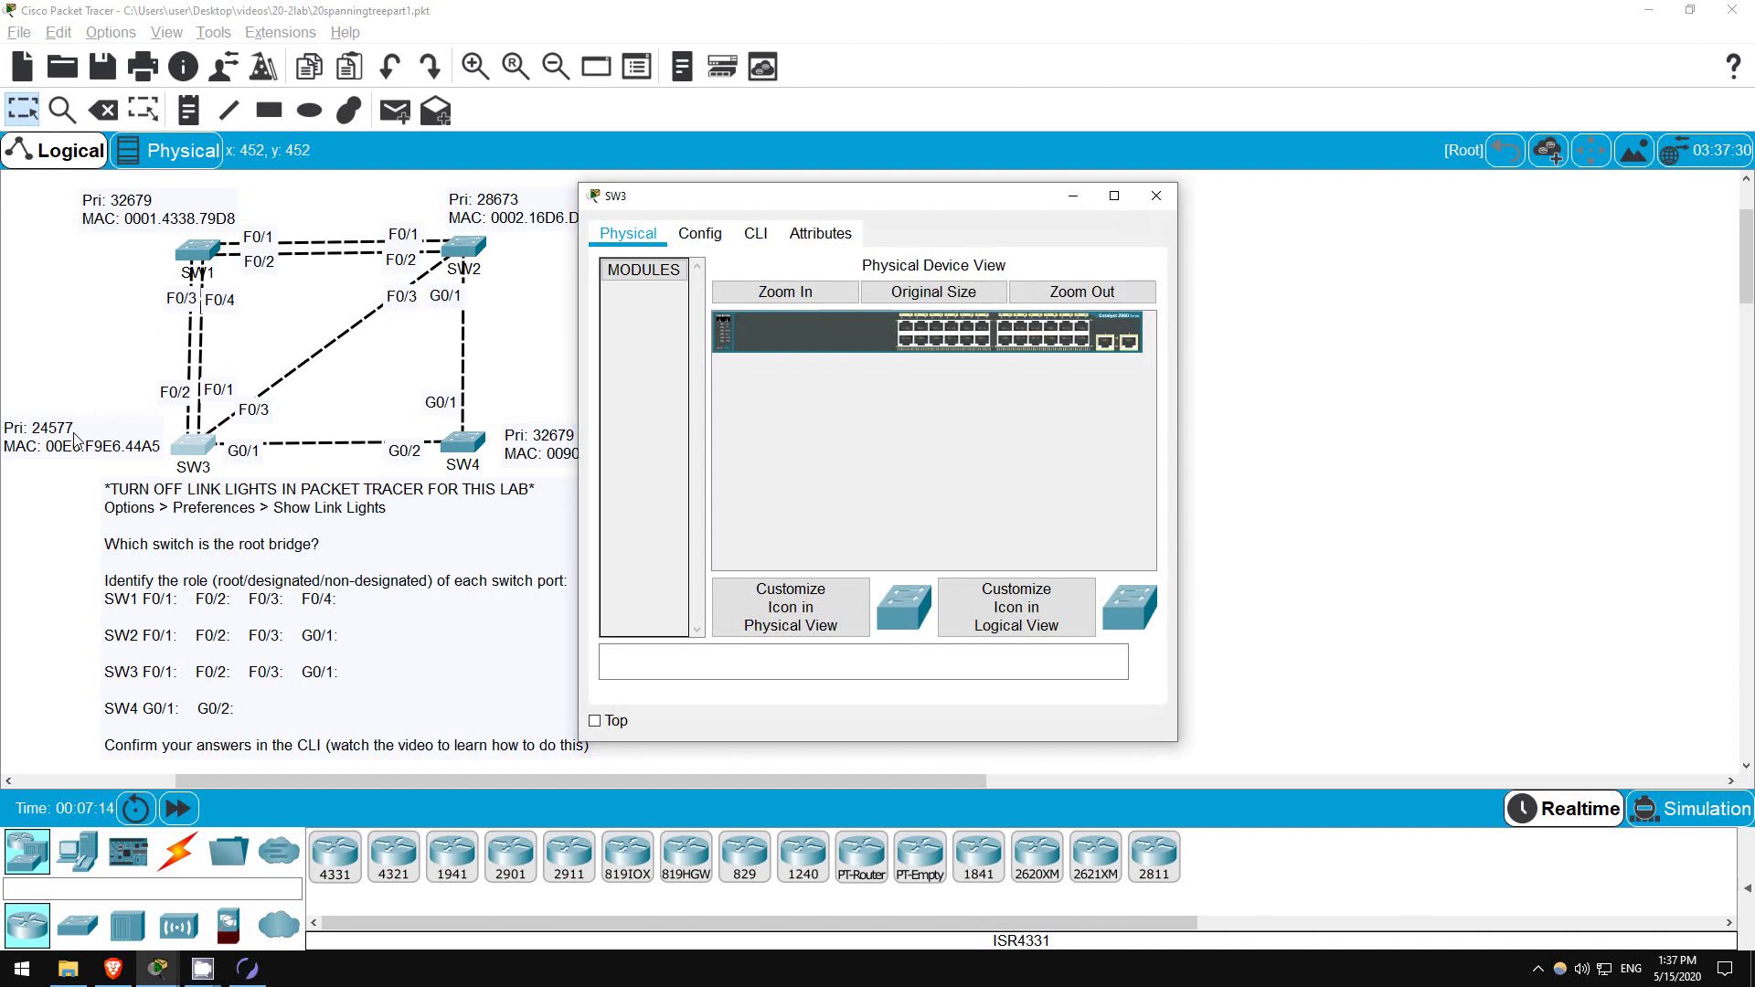
pyautogui.click(84, 326)
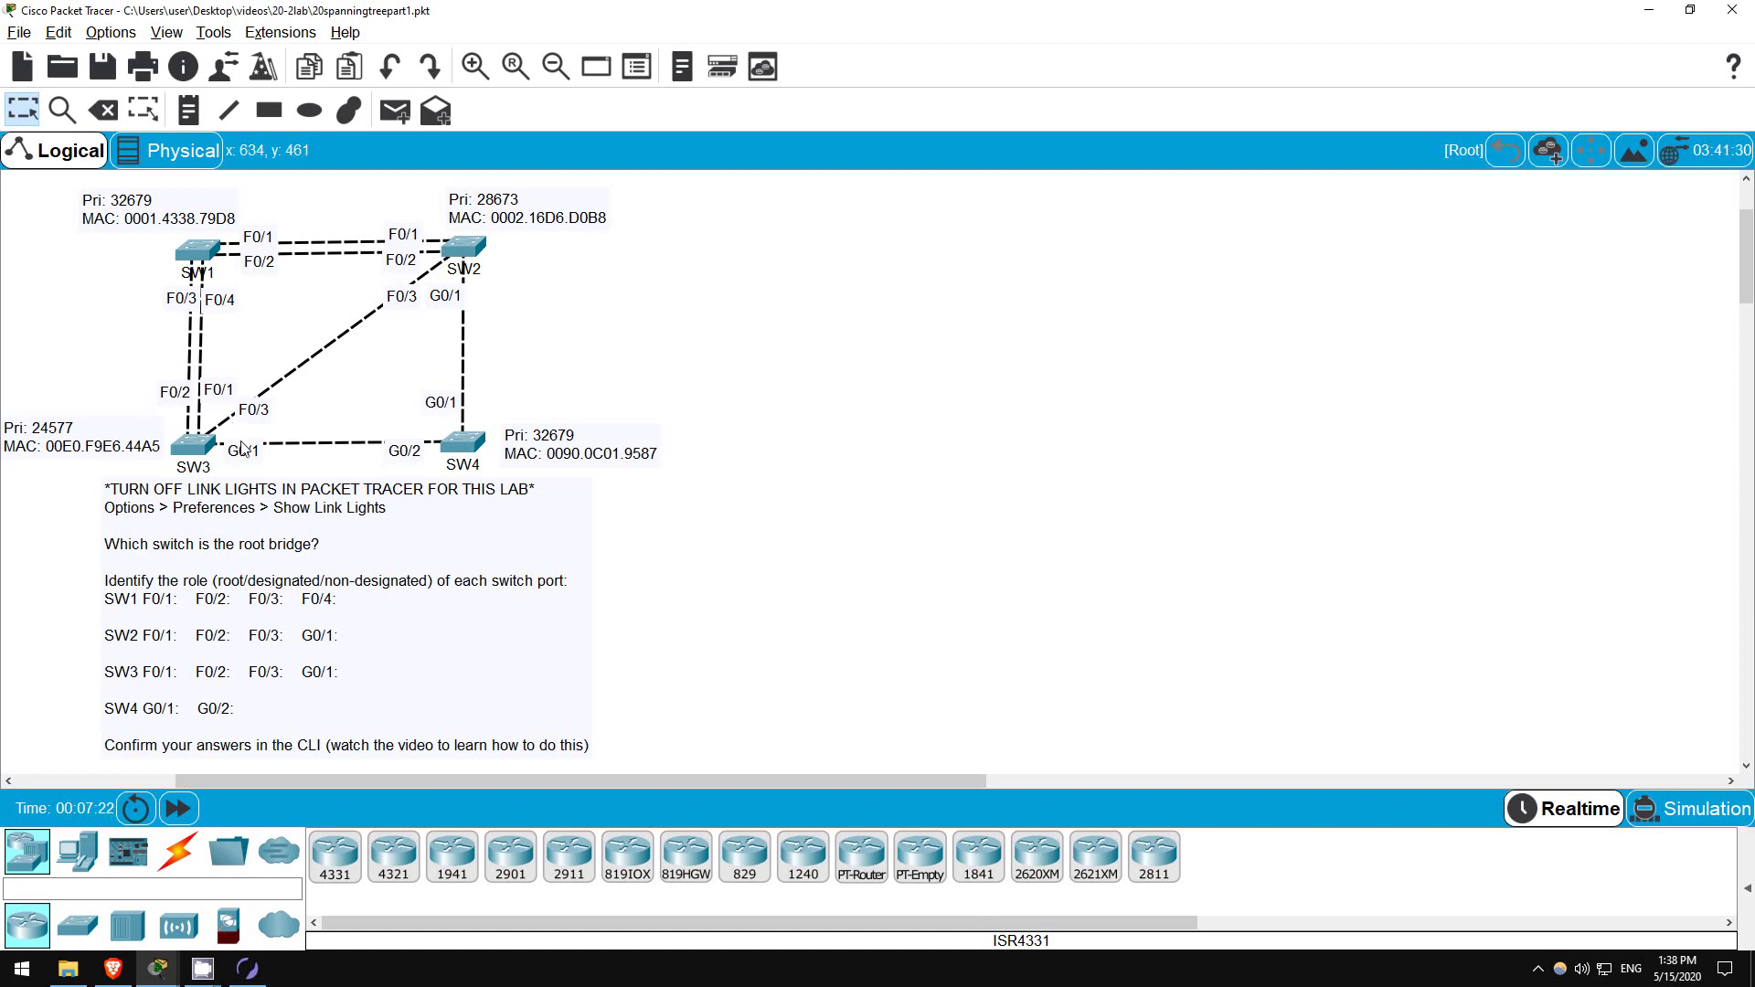
pyautogui.moveTo(236, 454); pyautogui.dragTo(255, 454)
# - Add D notes beside SW3's ports and drag them into position
pyautogui.click(188, 111)
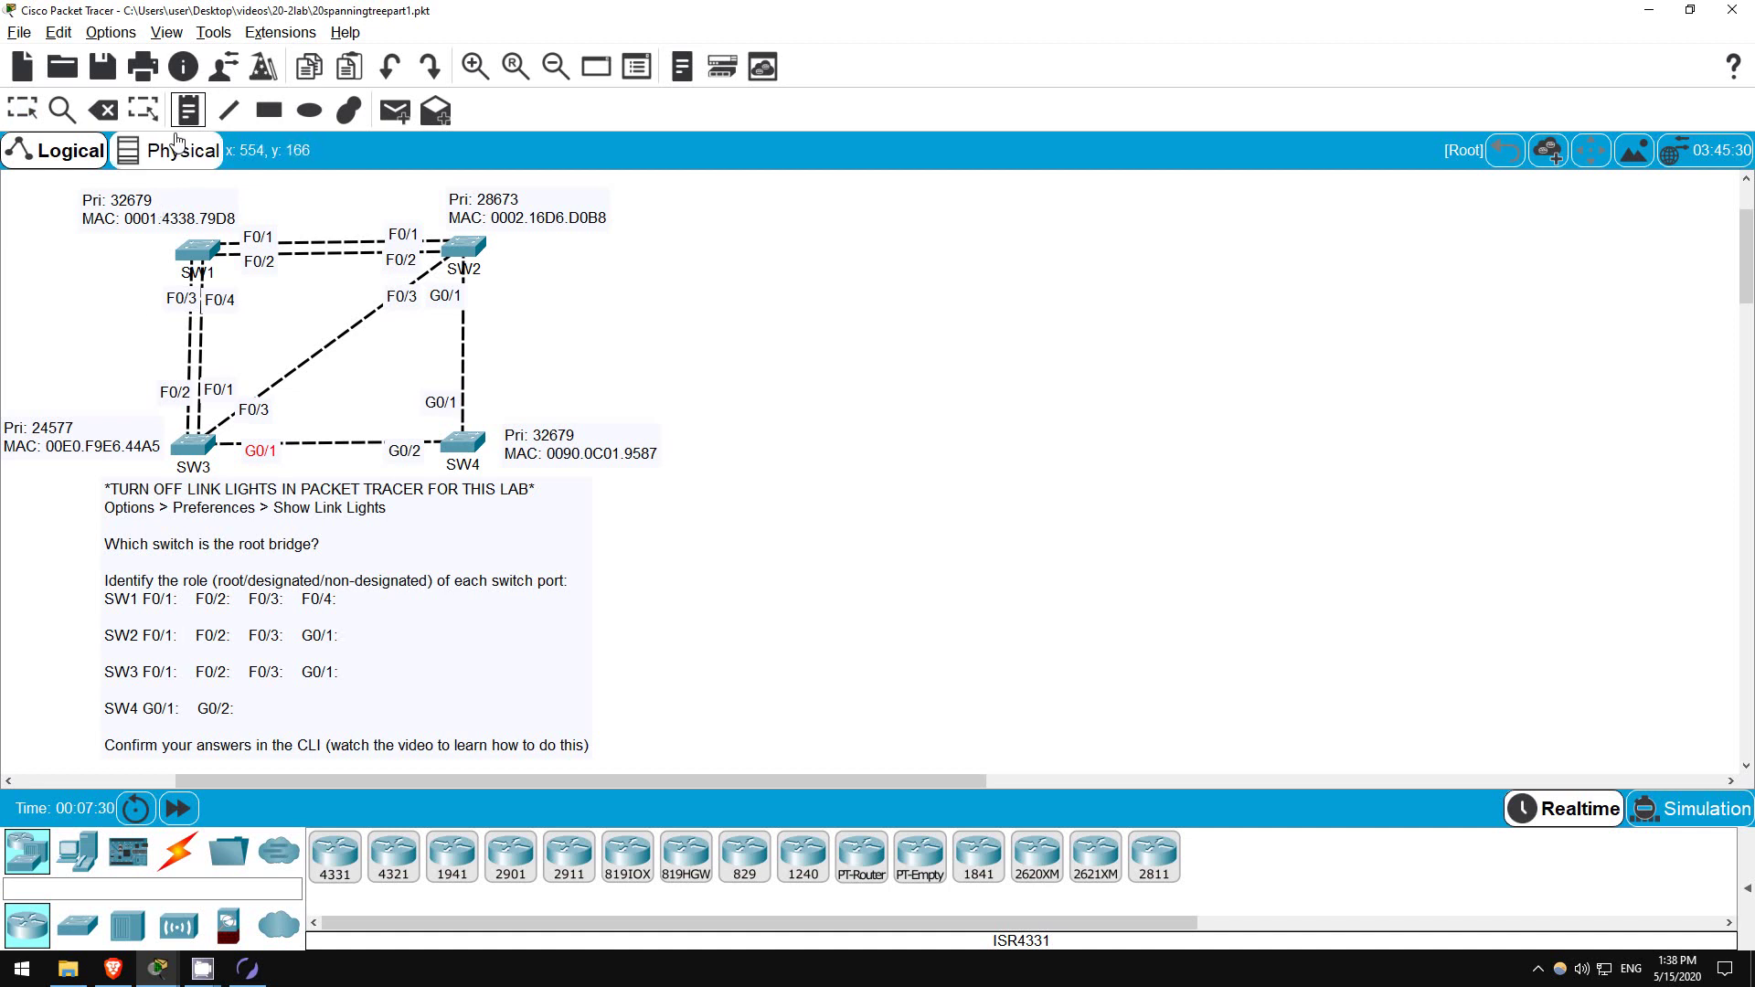
pyautogui.click(148, 412)
pyautogui.click(206, 410)
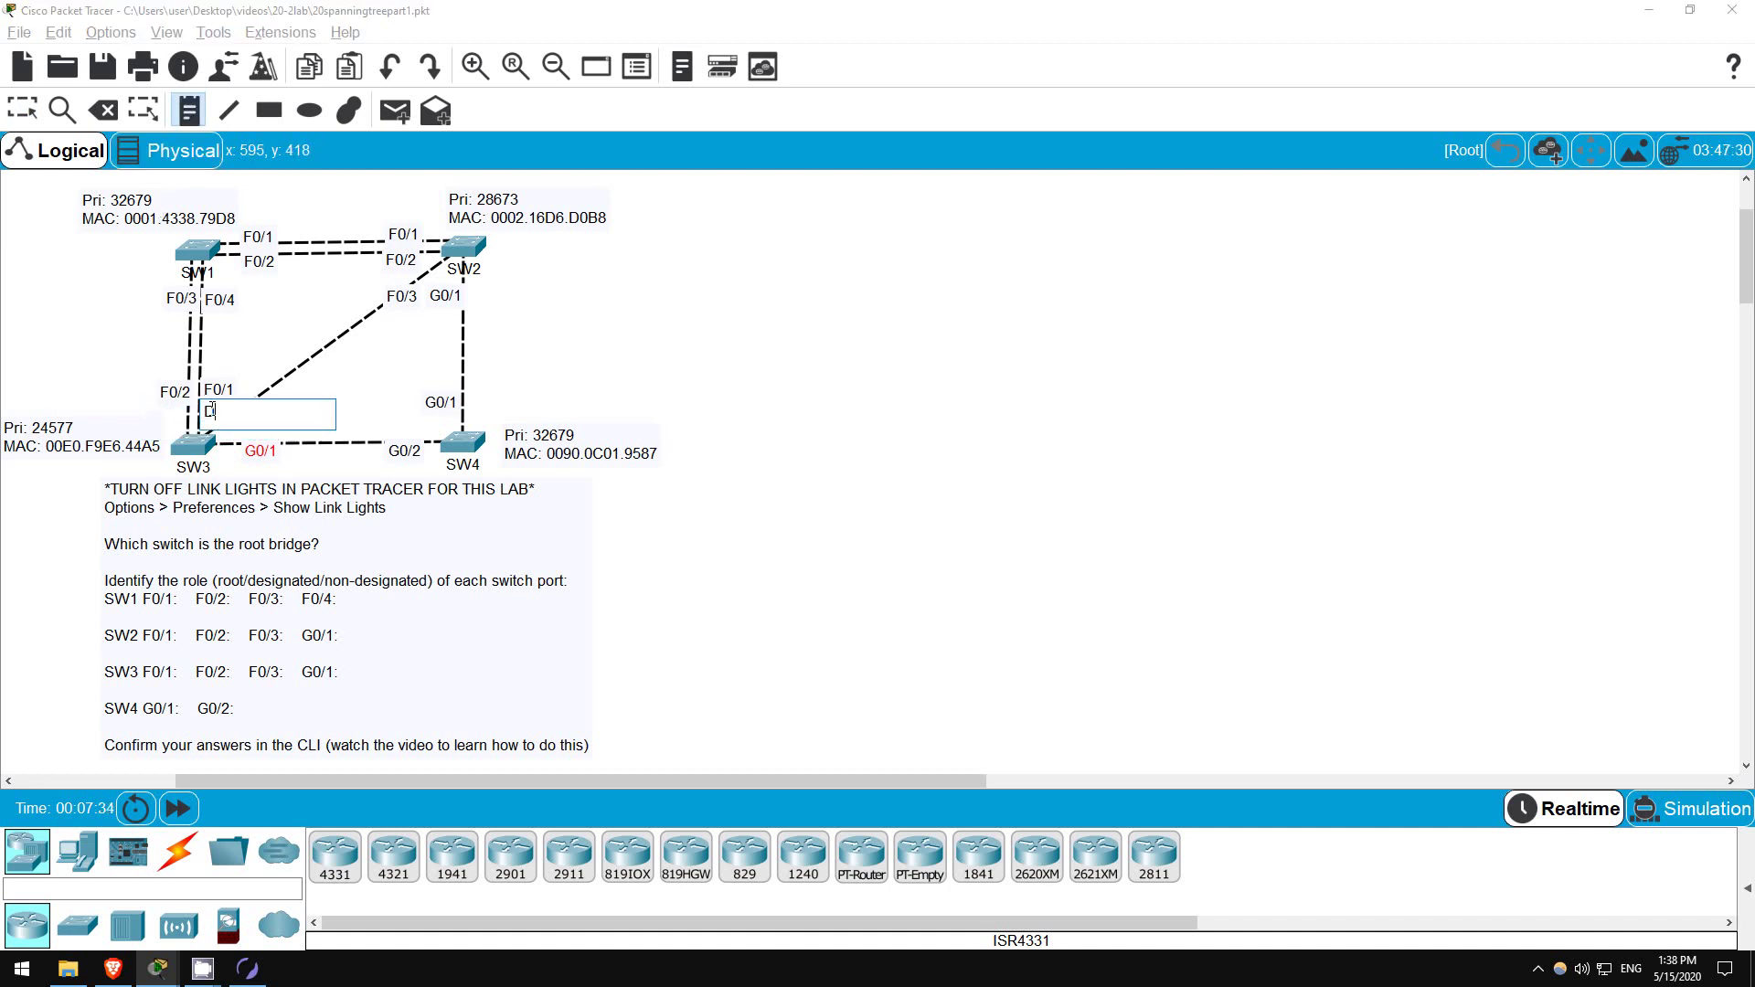
pyautogui.click(245, 448)
pyautogui.click(169, 422)
pyautogui.write('D')
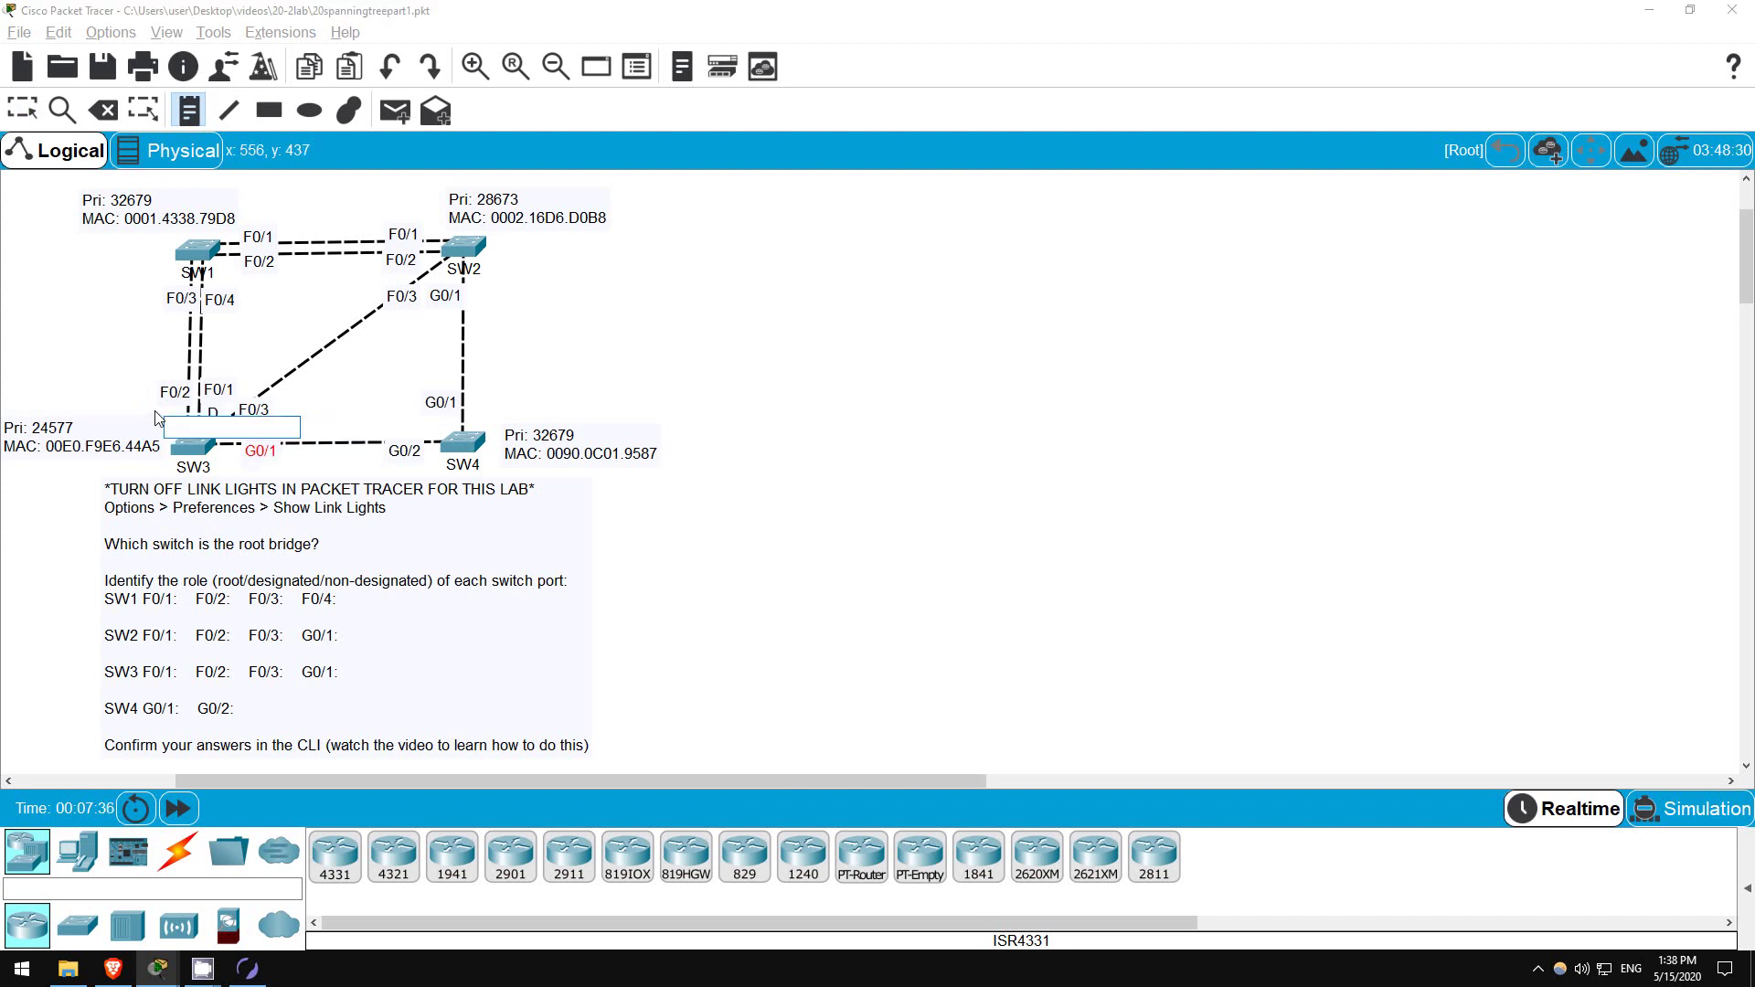
pyautogui.click(110, 391)
pyautogui.write('D')
pyautogui.click(22, 109)
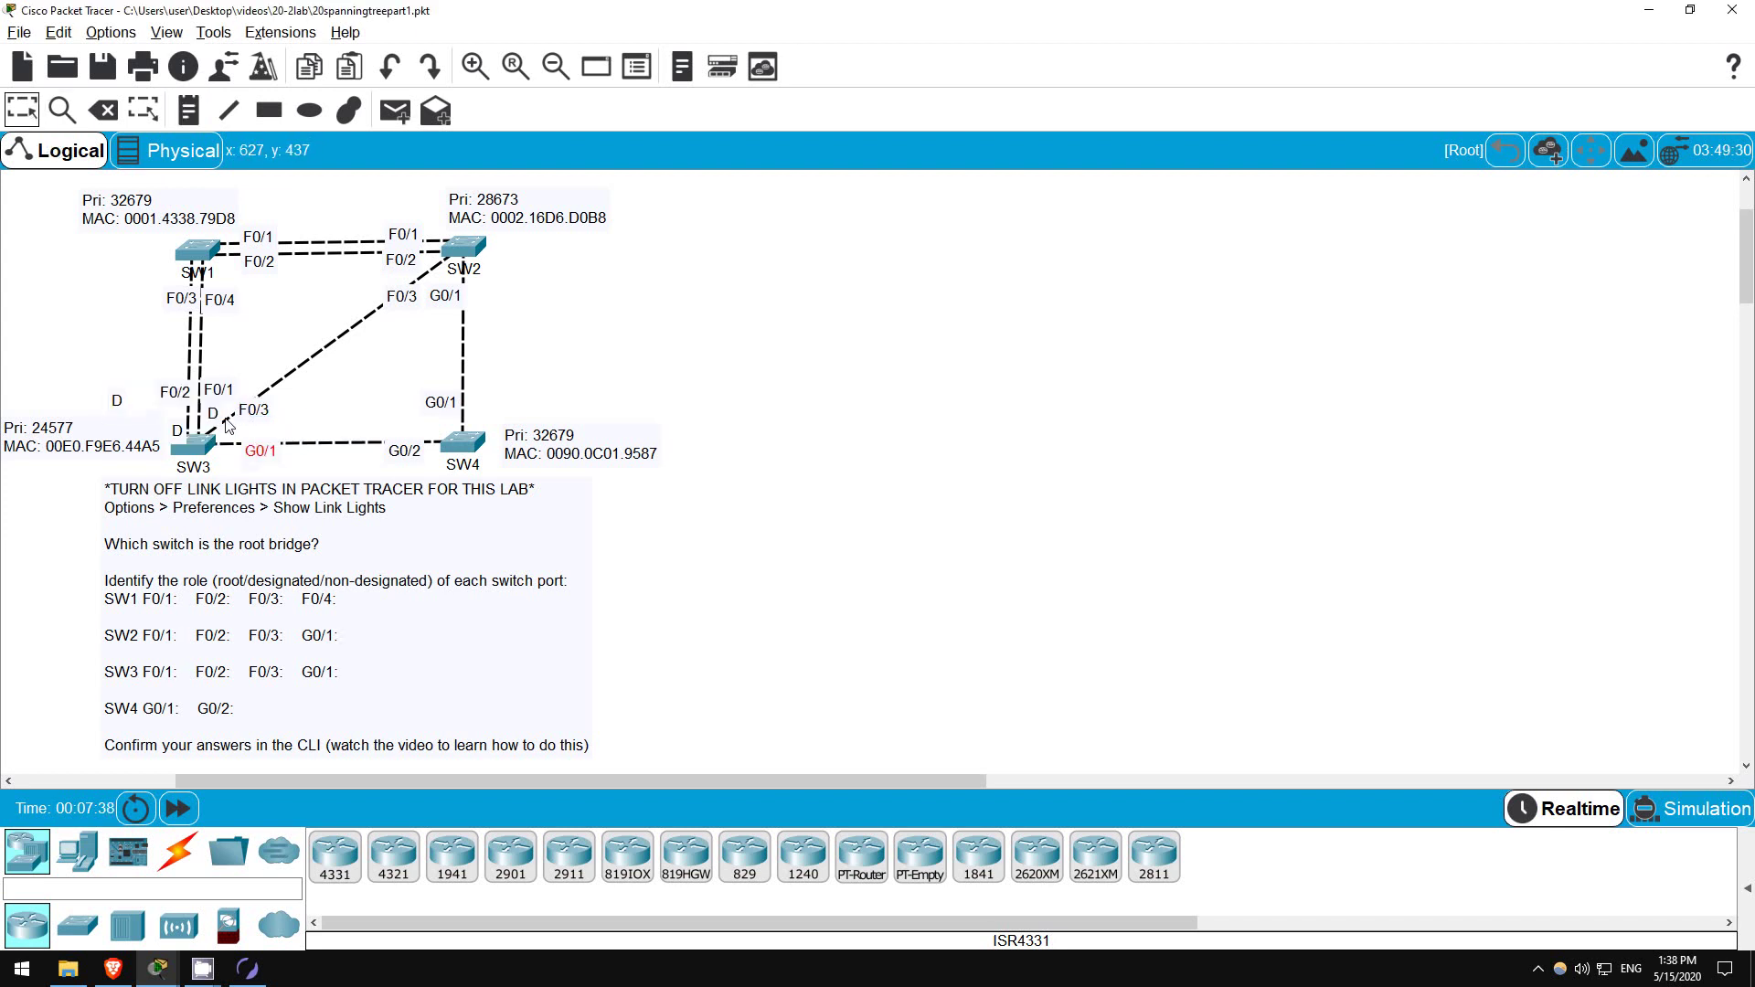
pyautogui.moveTo(219, 422)
pyautogui.mouseDown()
pyautogui.moveTo(239, 454)
pyautogui.moveTo(227, 429)
pyautogui.mouseUp()
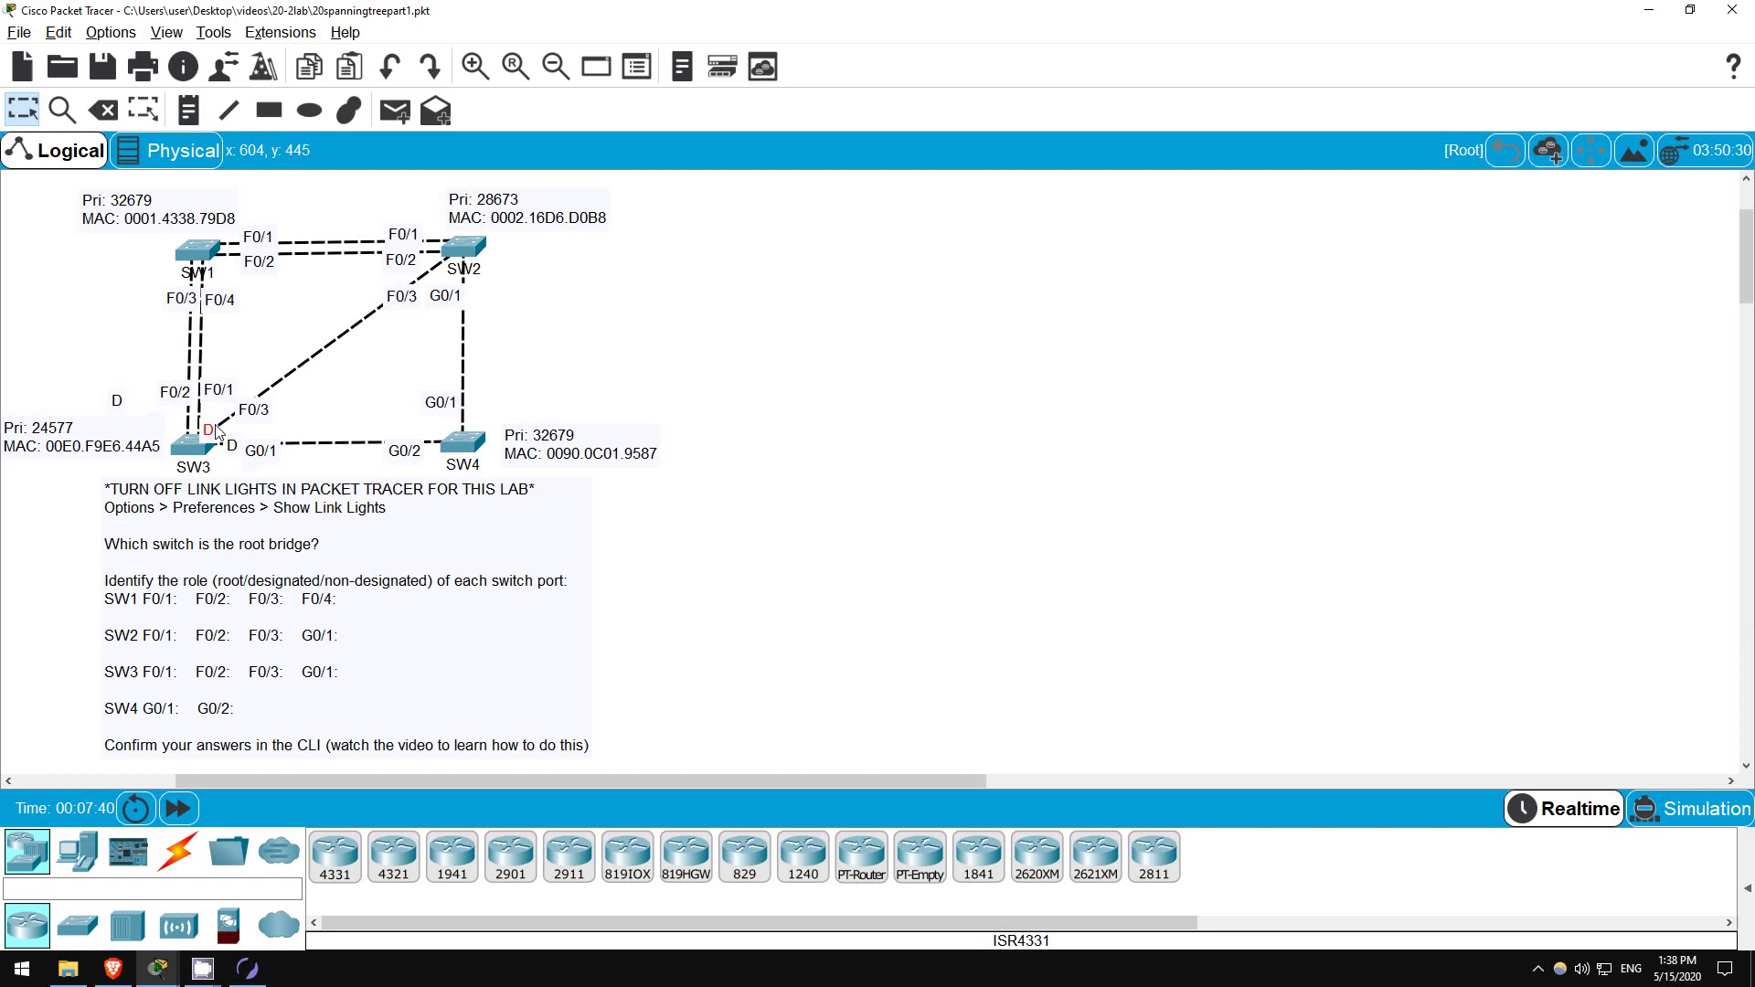
pyautogui.moveTo(121, 402); pyautogui.dragTo(207, 428)
# - Add one more D note beside SW3's F0/2 and adjust the D at G0/1
pyautogui.click(188, 111)
pyautogui.click(109, 347)
pyautogui.write('d')
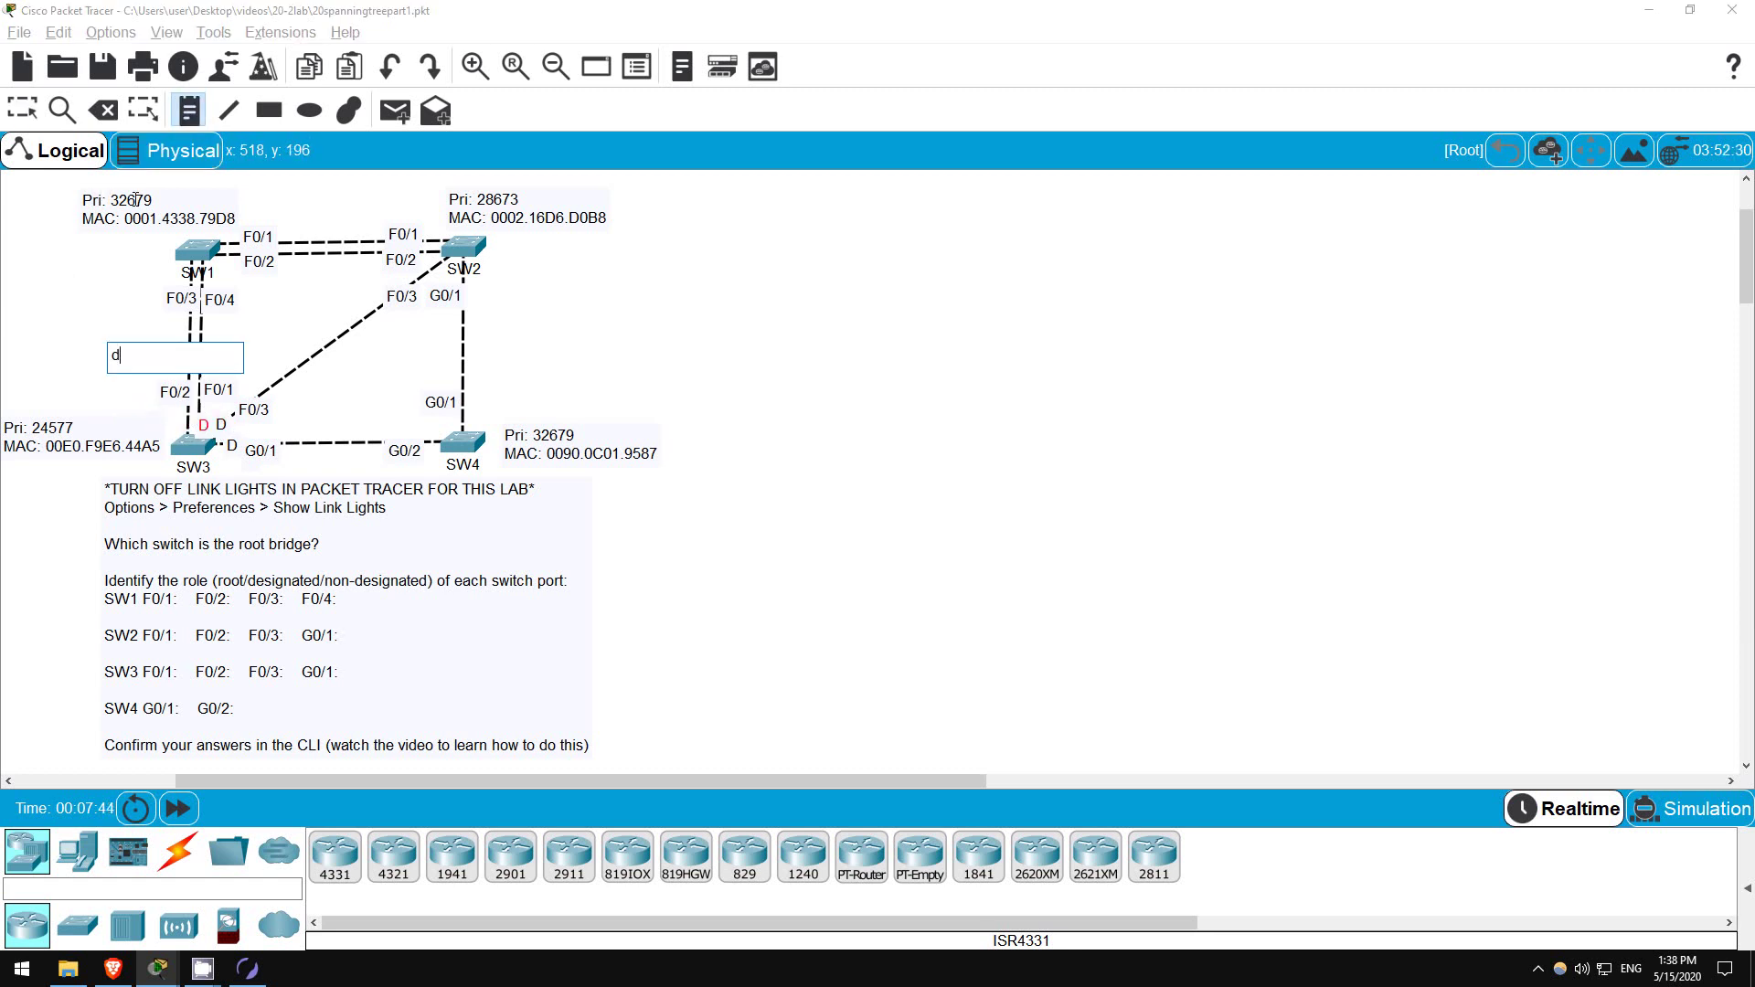
pyautogui.click(22, 109)
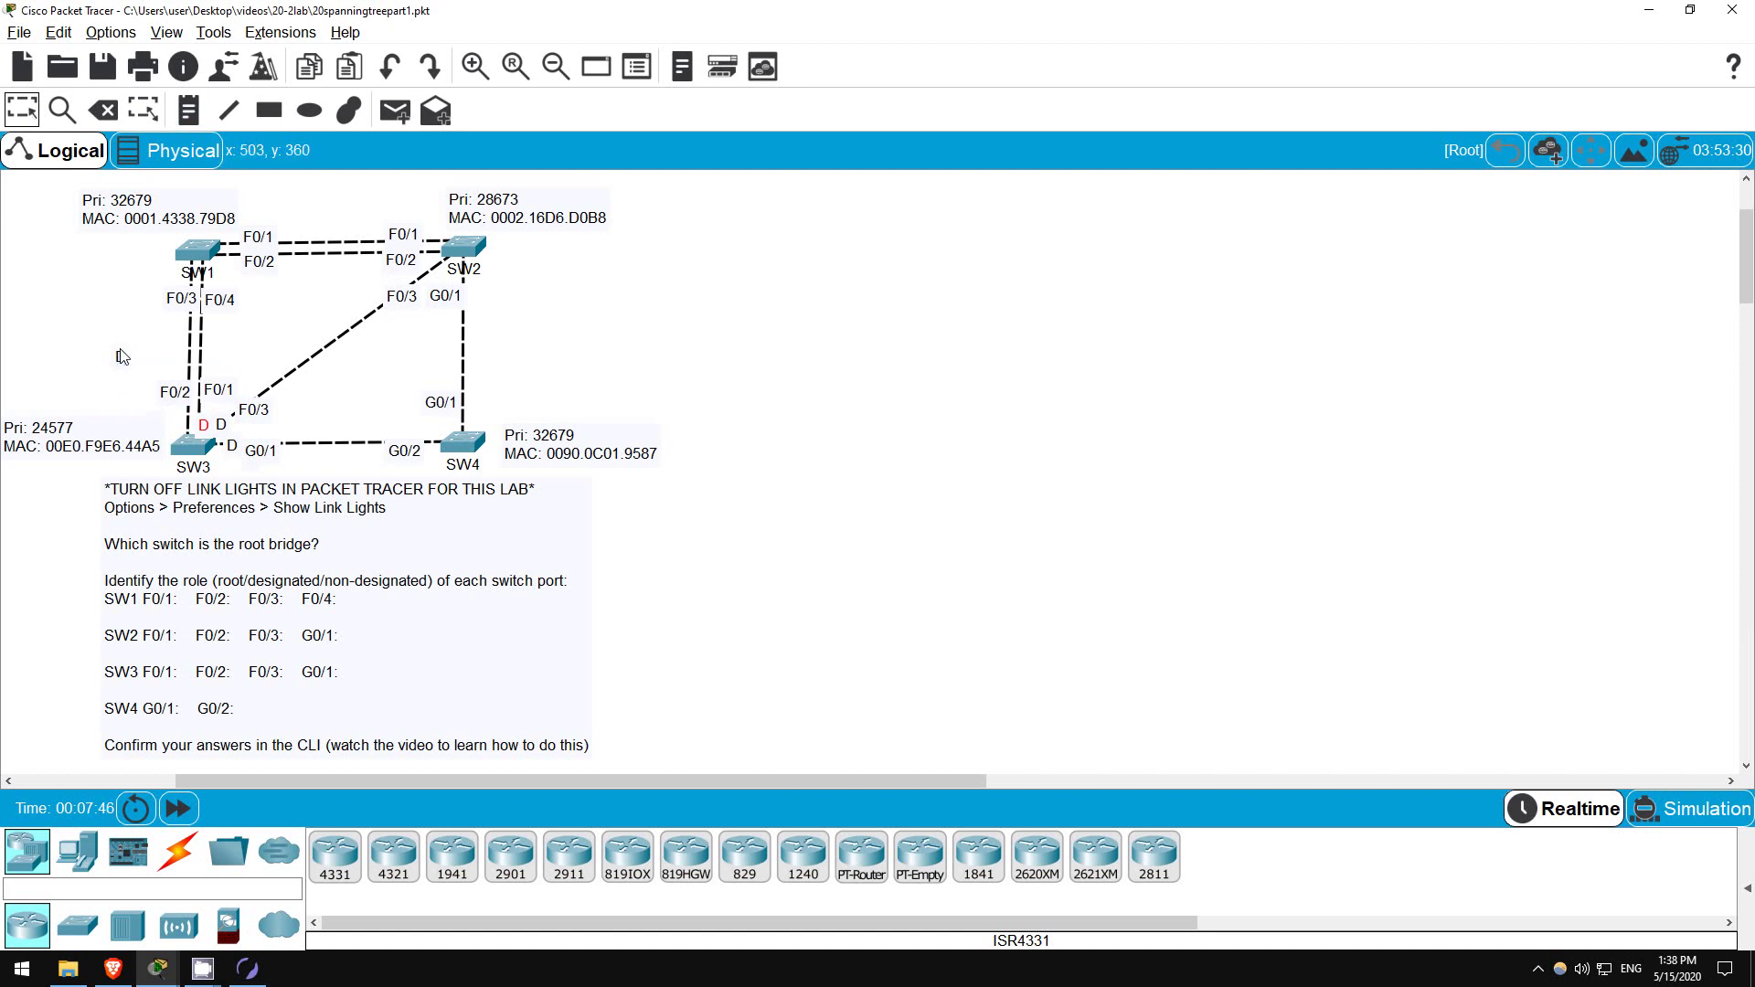
pyautogui.moveTo(122, 357); pyautogui.dragTo(178, 427)
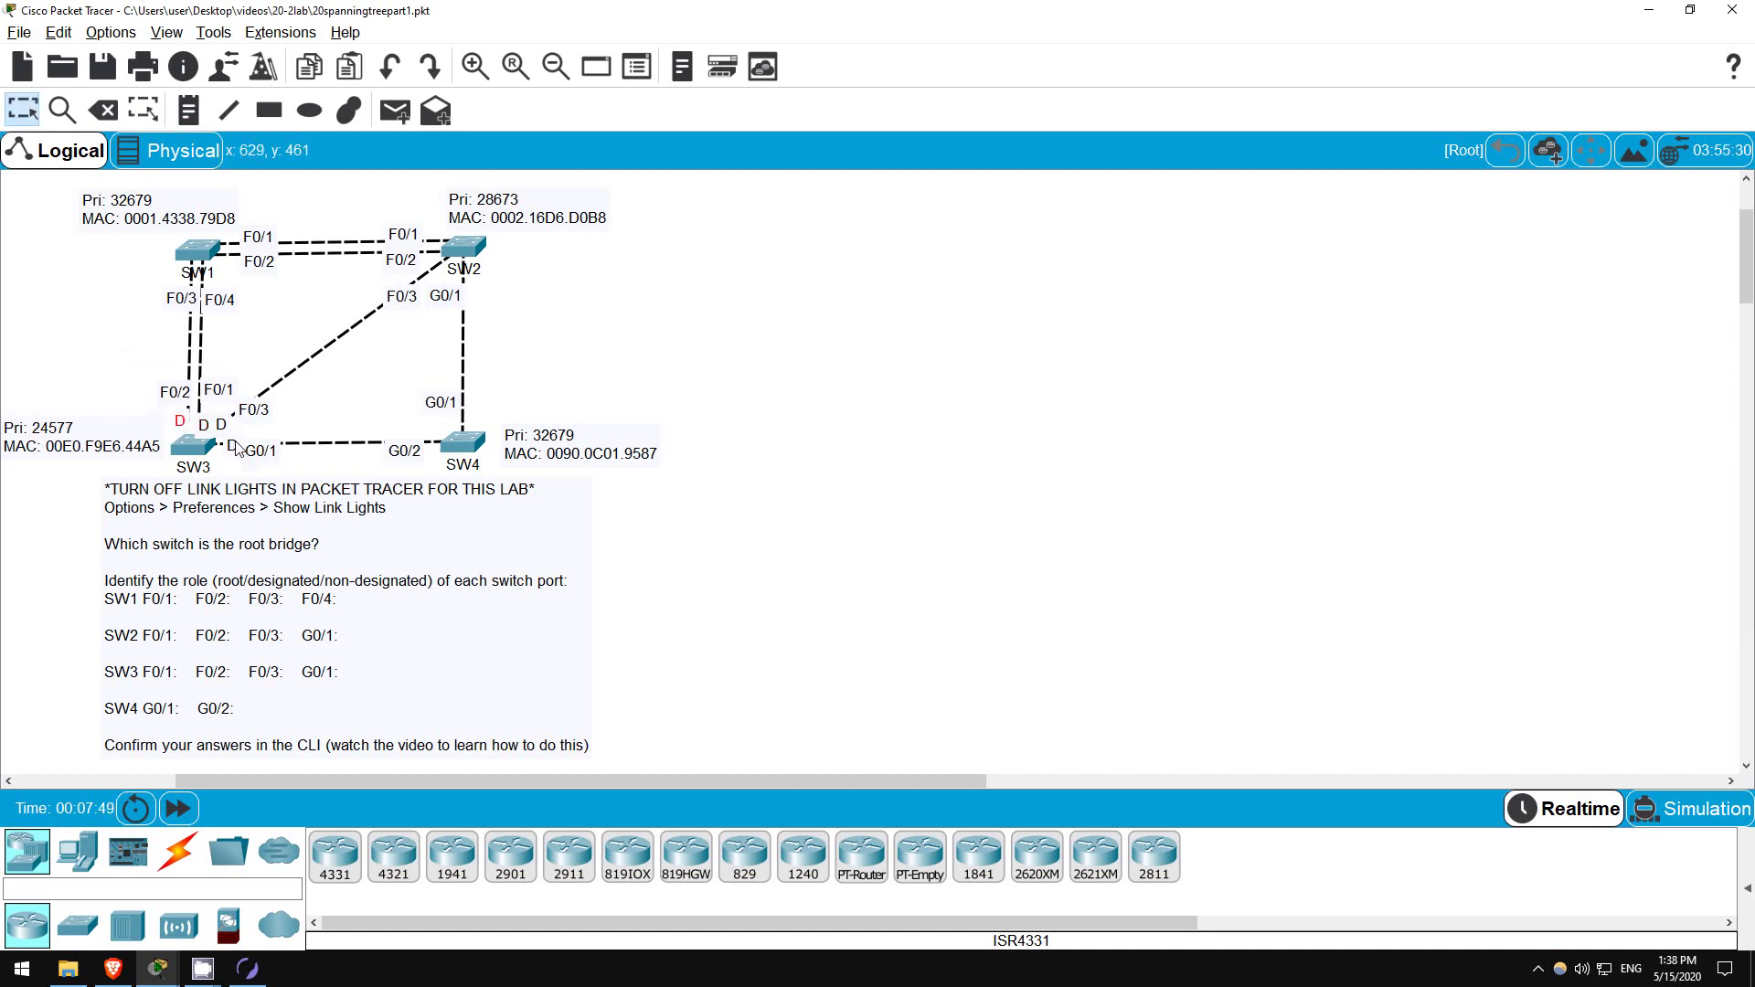
pyautogui.moveTo(234, 447); pyautogui.dragTo(228, 449)
pyautogui.click(362, 402)
# - Move SW1's device window aside, then nudge SW1's F0/4 port label down
pyautogui.click(197, 249)
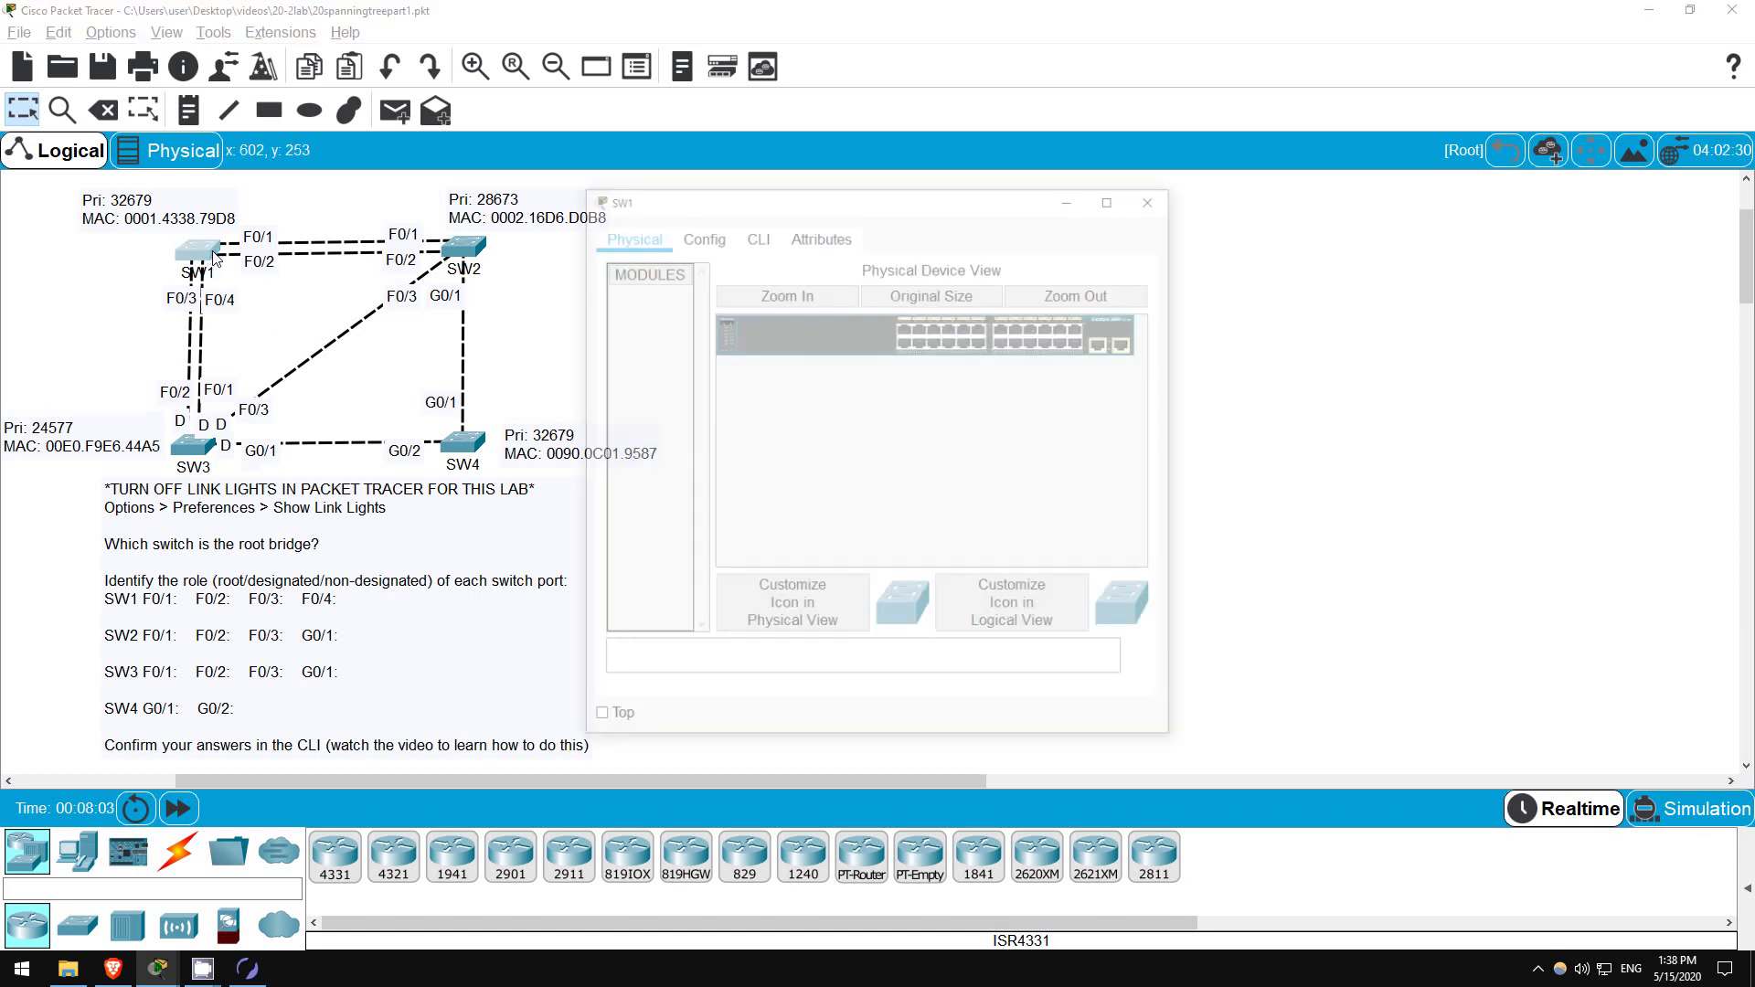
pyautogui.moveTo(813, 195); pyautogui.dragTo(944, 155)
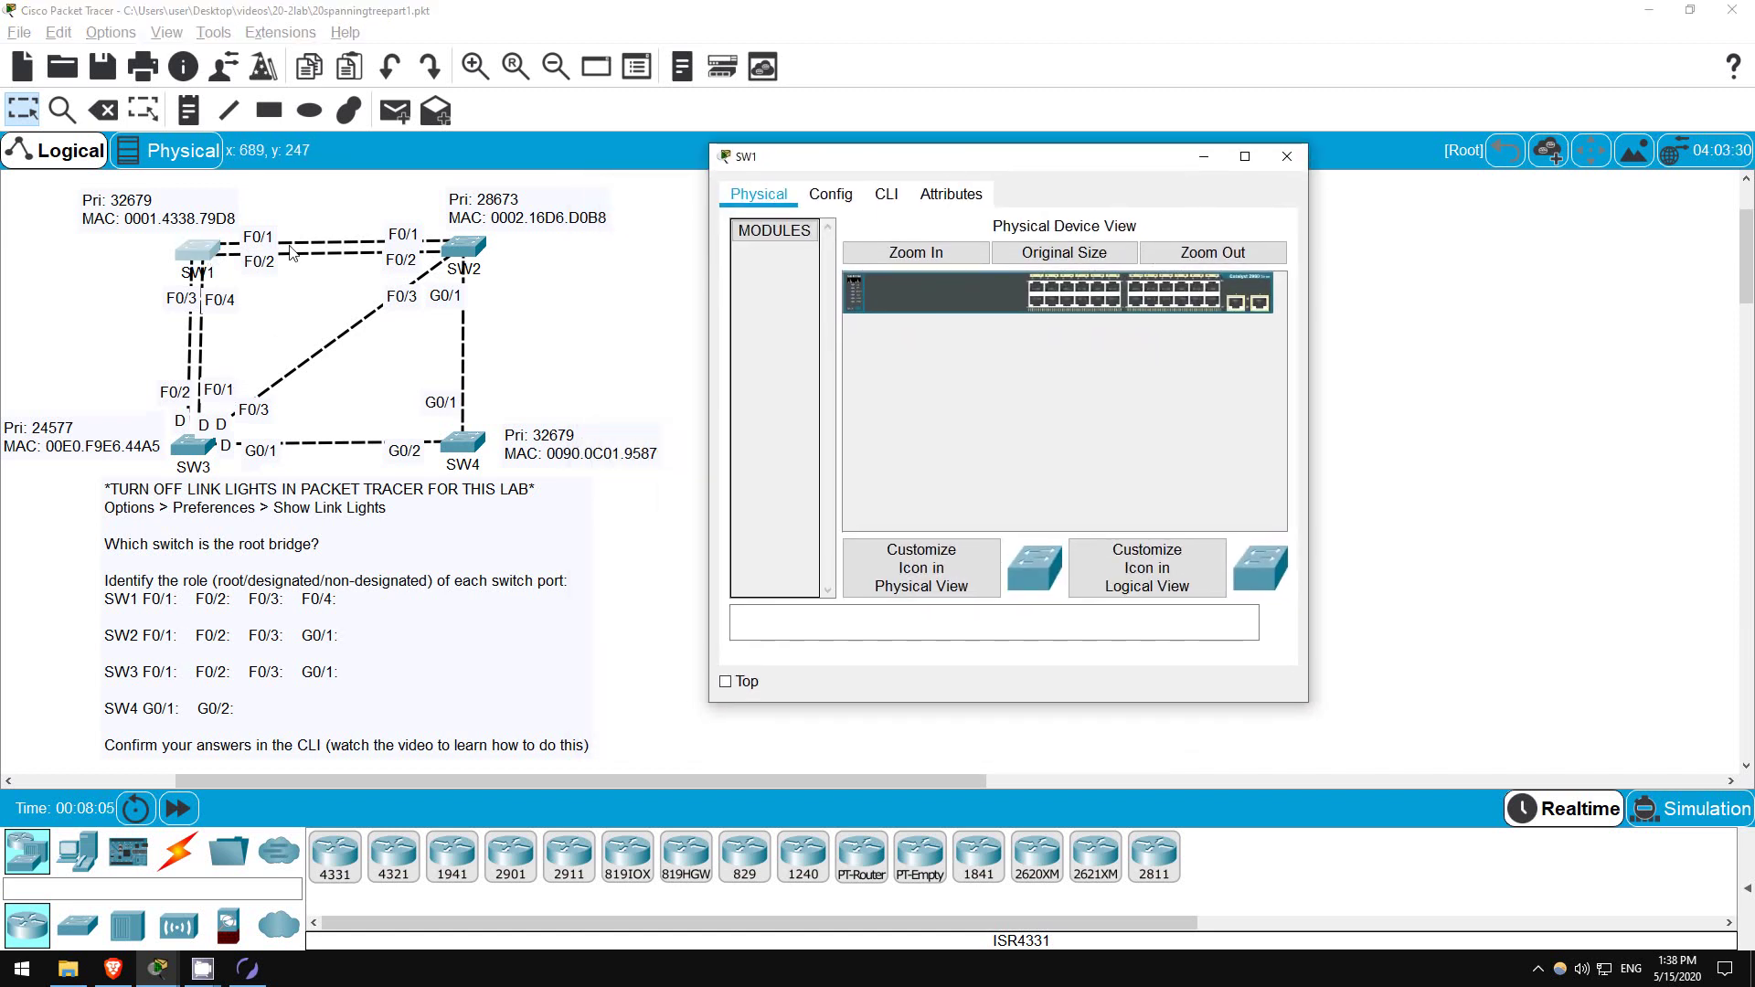
pyautogui.click(128, 279)
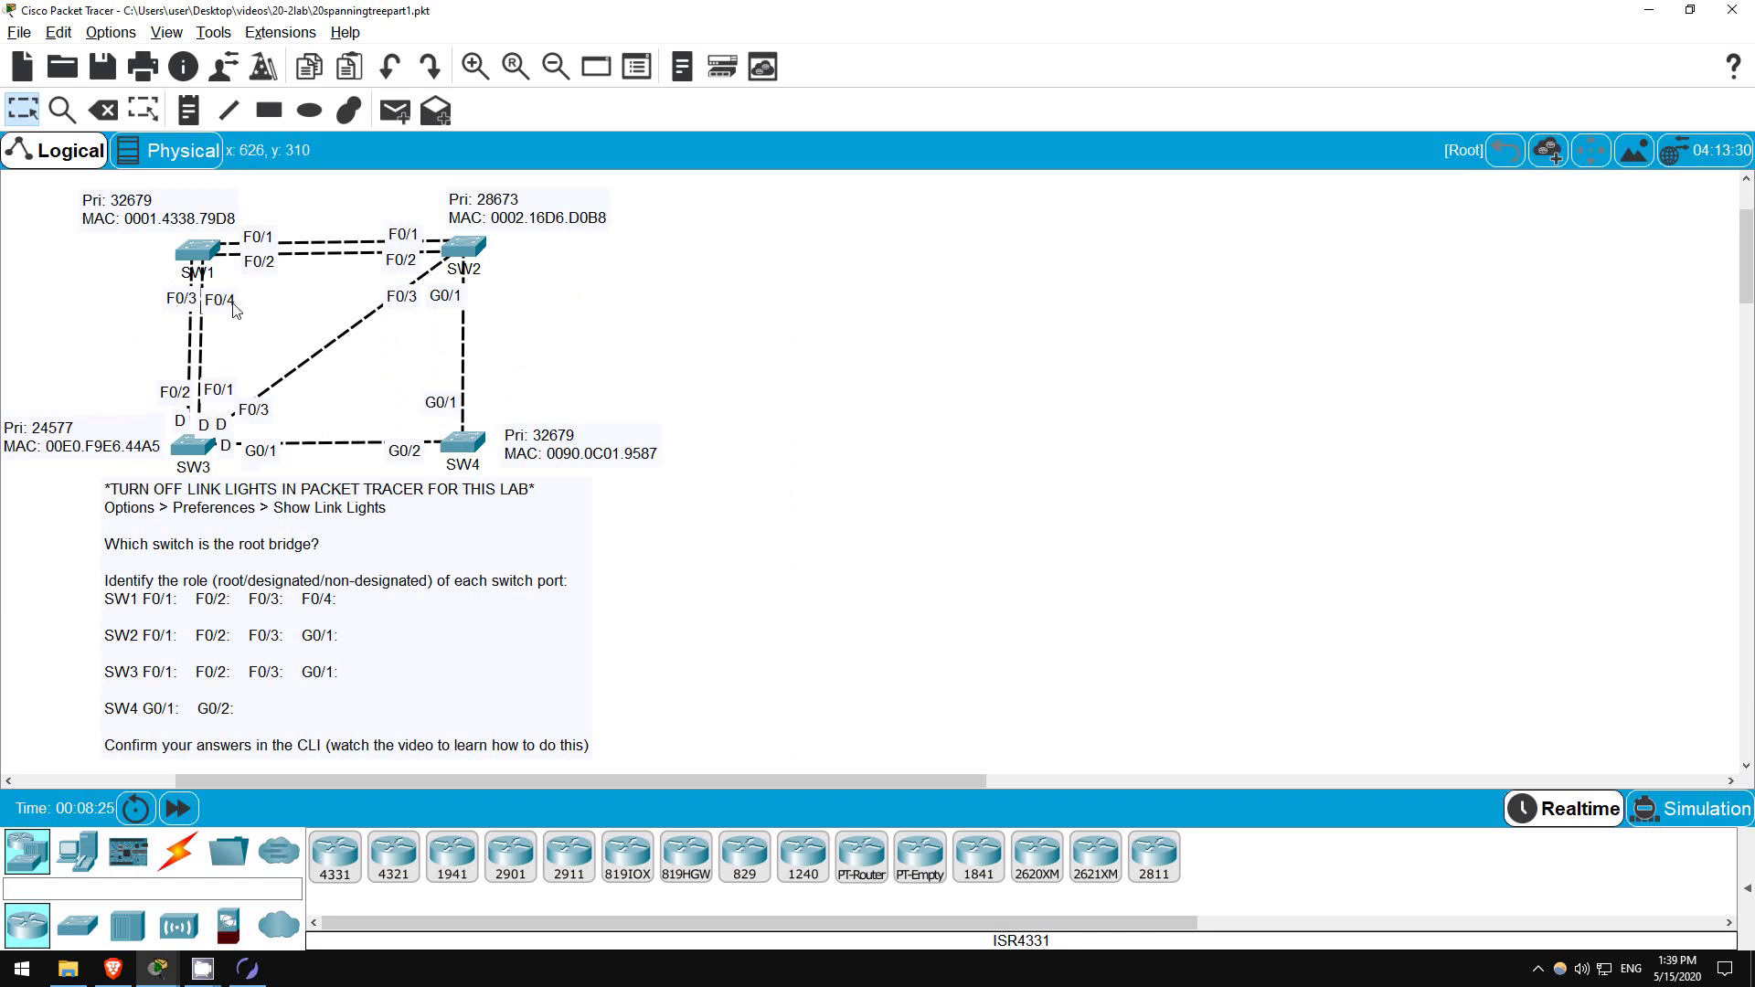
pyautogui.moveTo(221, 302); pyautogui.dragTo(179, 313)
# - Place an R note beside SW1's F0/4 port and nudge SW2's G0/1 label down
pyautogui.click(195, 111)
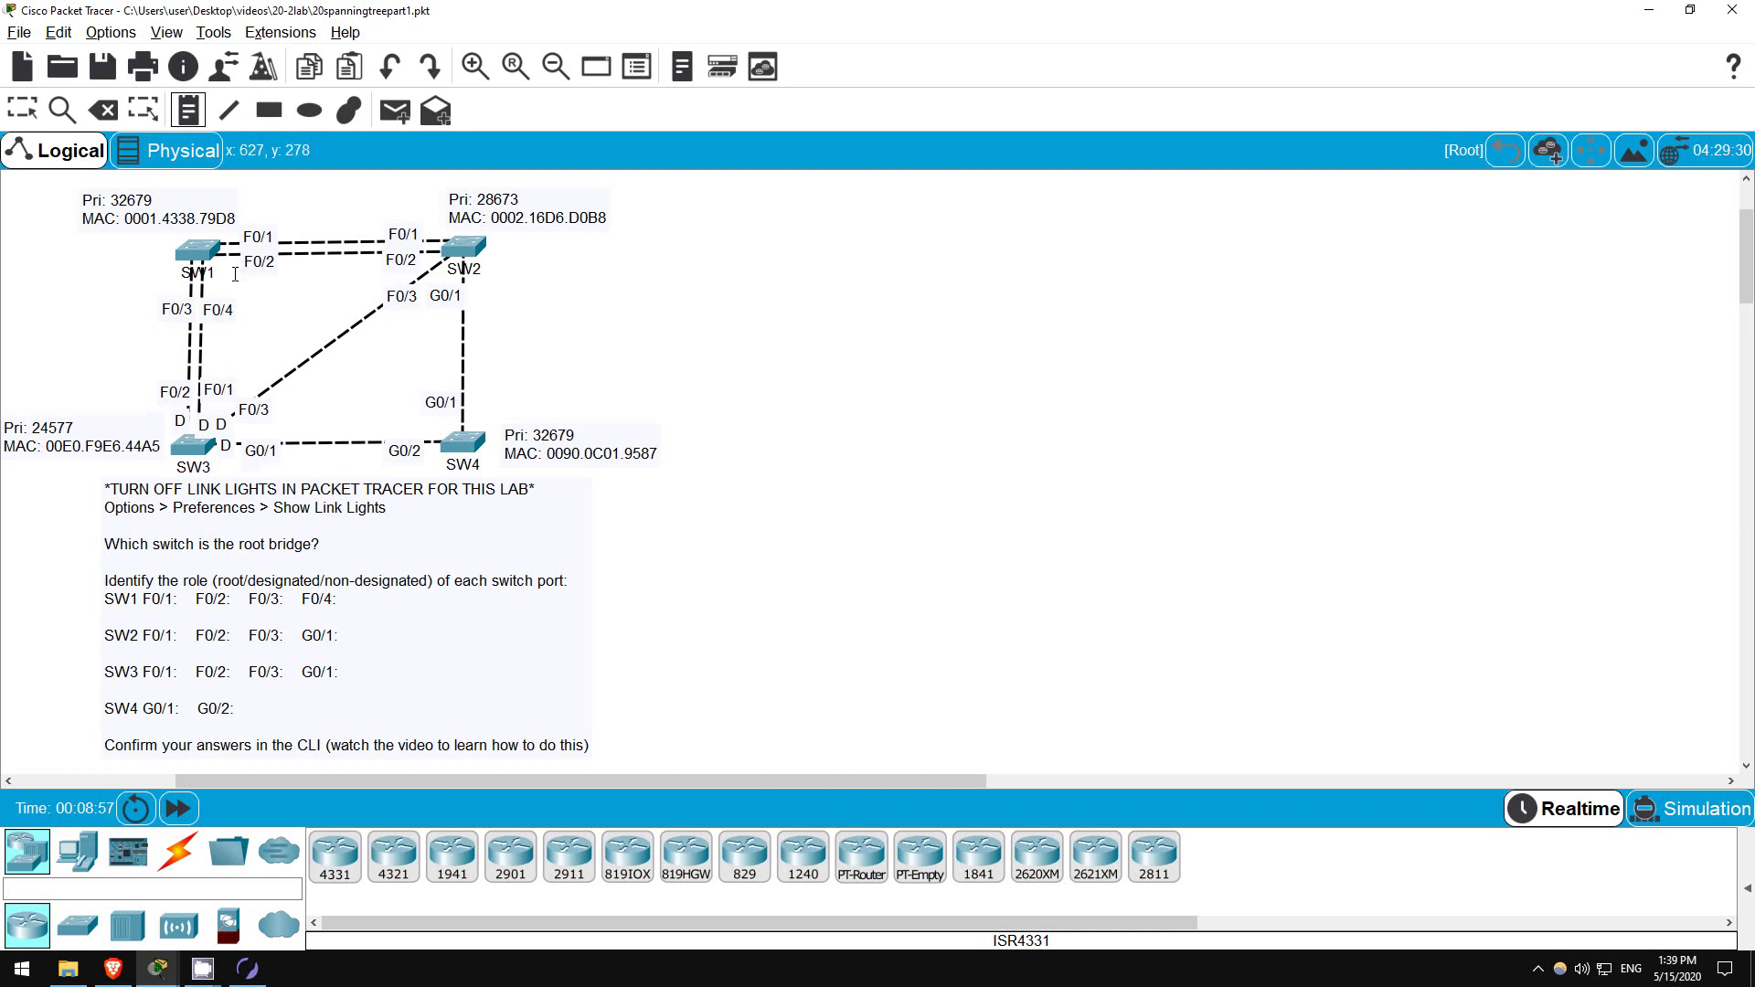
pyautogui.click(216, 290)
pyautogui.write('R')
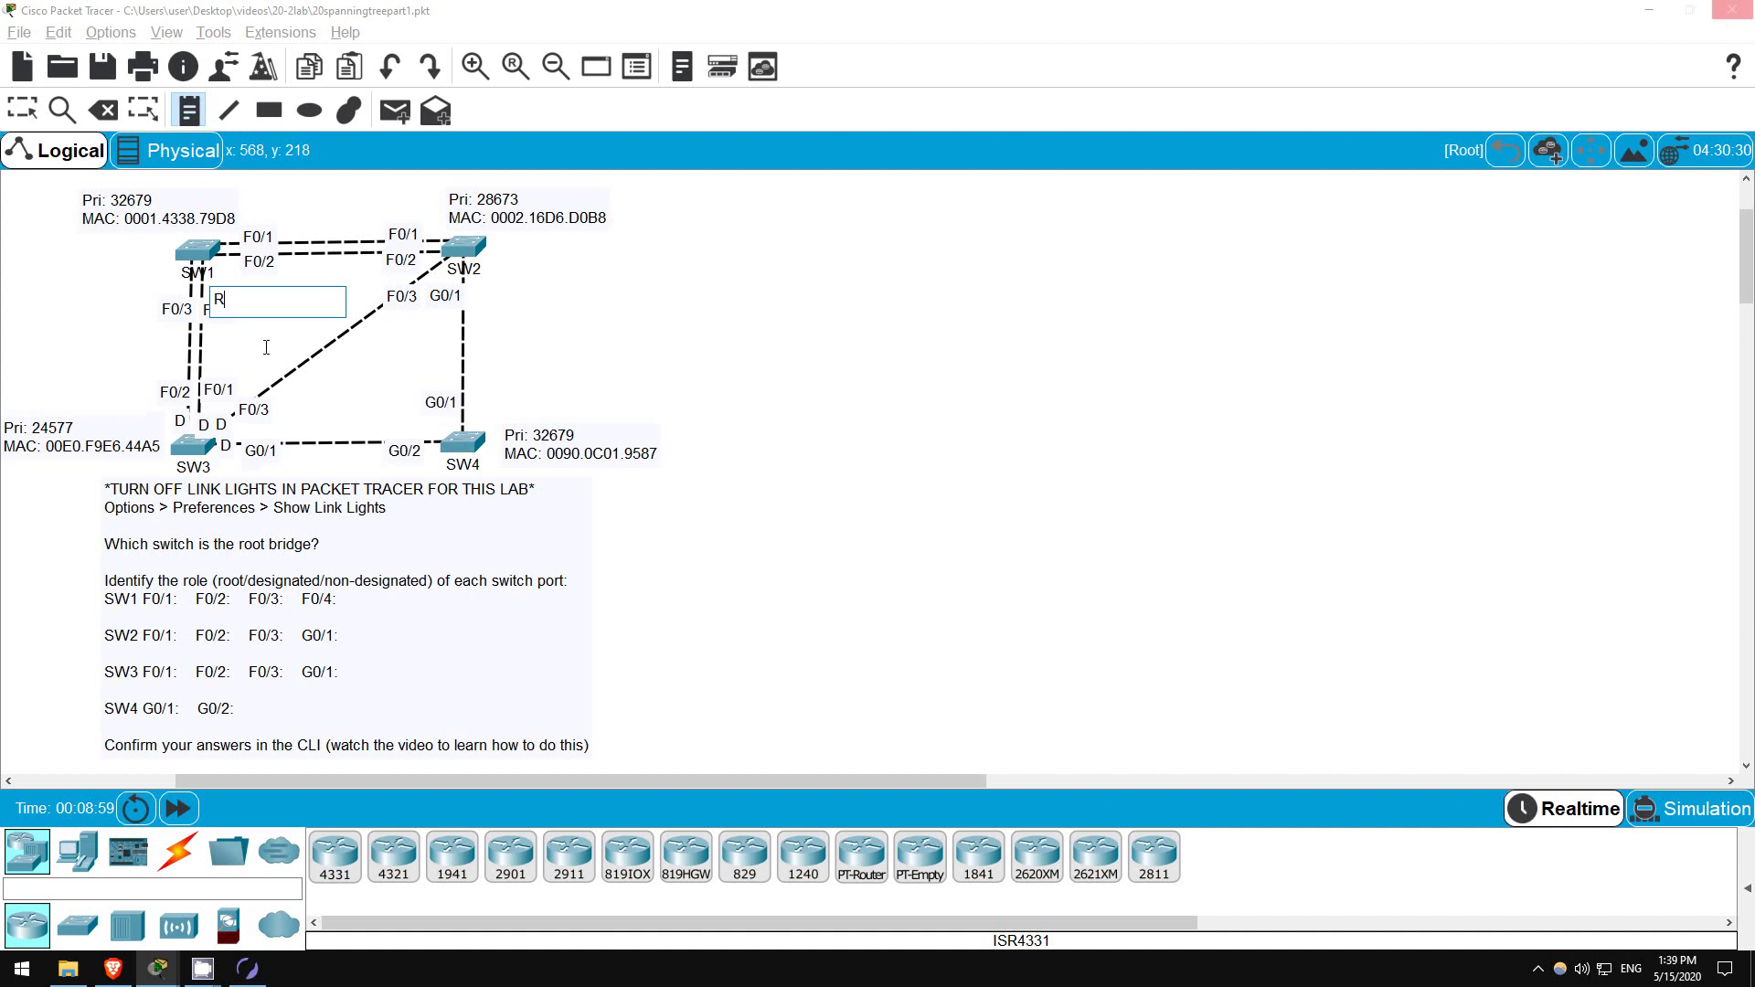
pyautogui.click(261, 344)
pyautogui.click(22, 110)
pyautogui.moveTo(225, 291); pyautogui.dragTo(211, 285)
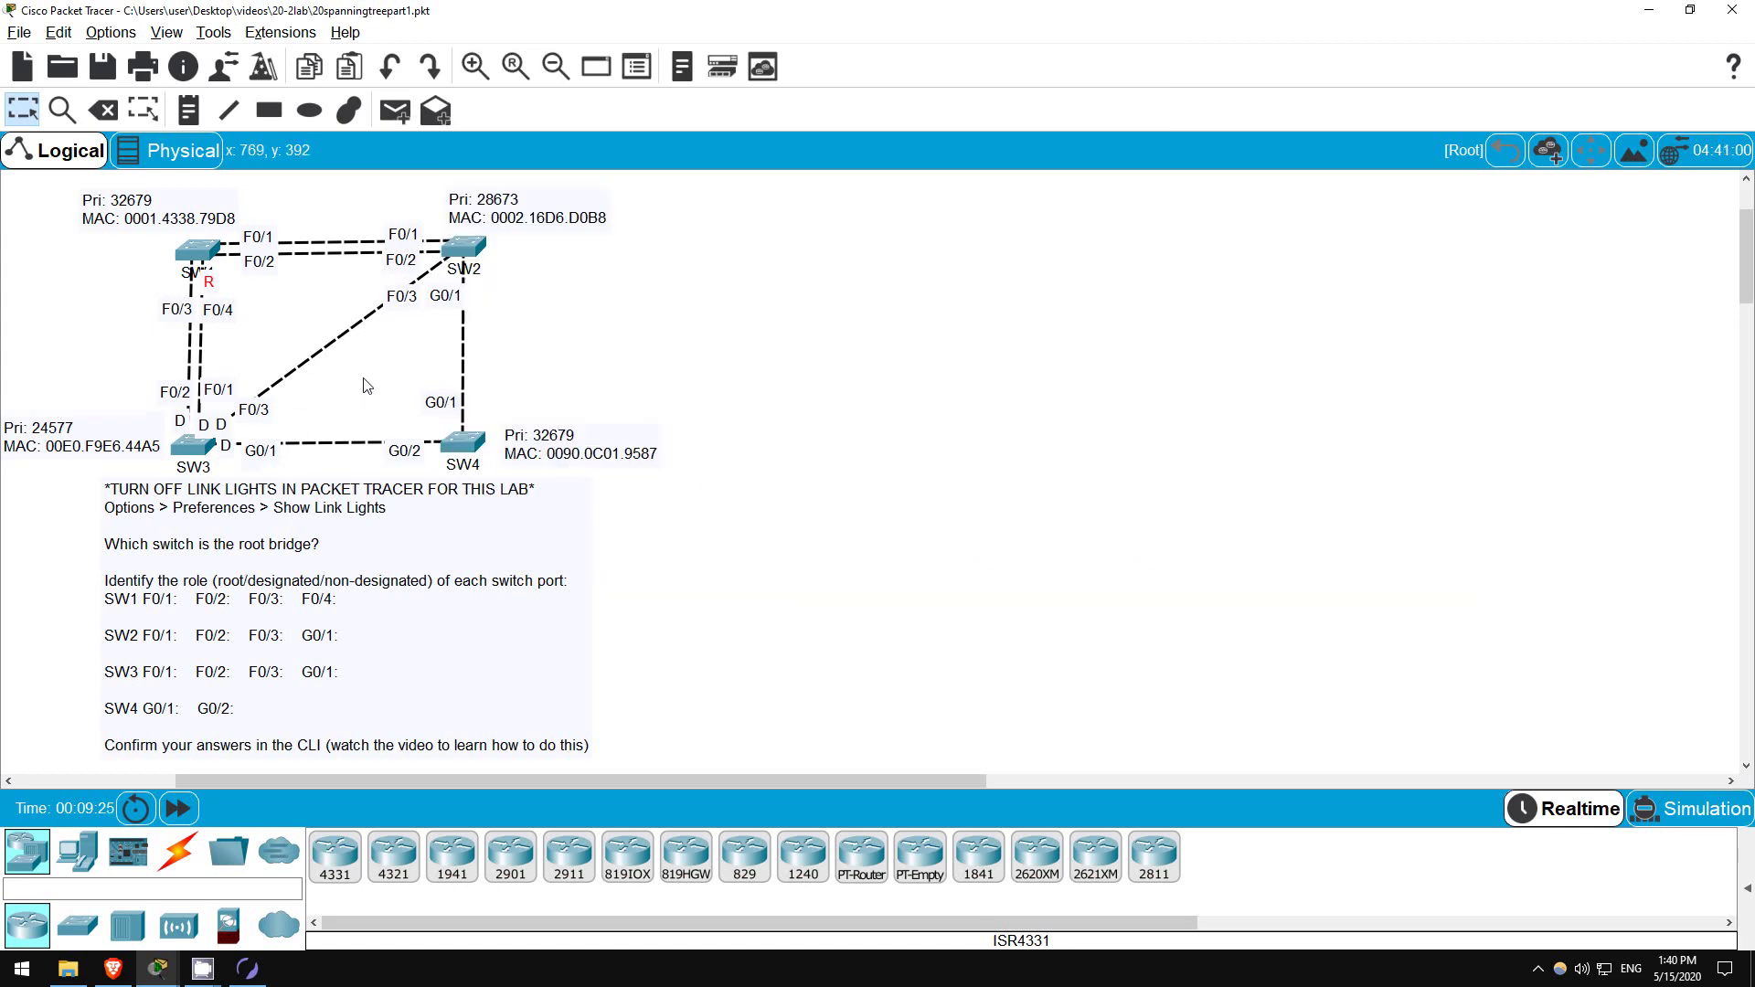
pyautogui.moveTo(446, 296); pyautogui.dragTo(448, 302)
# - Add an R note below SW2's G0/1 and a D note beside SW4's G0/1
pyautogui.click(188, 109)
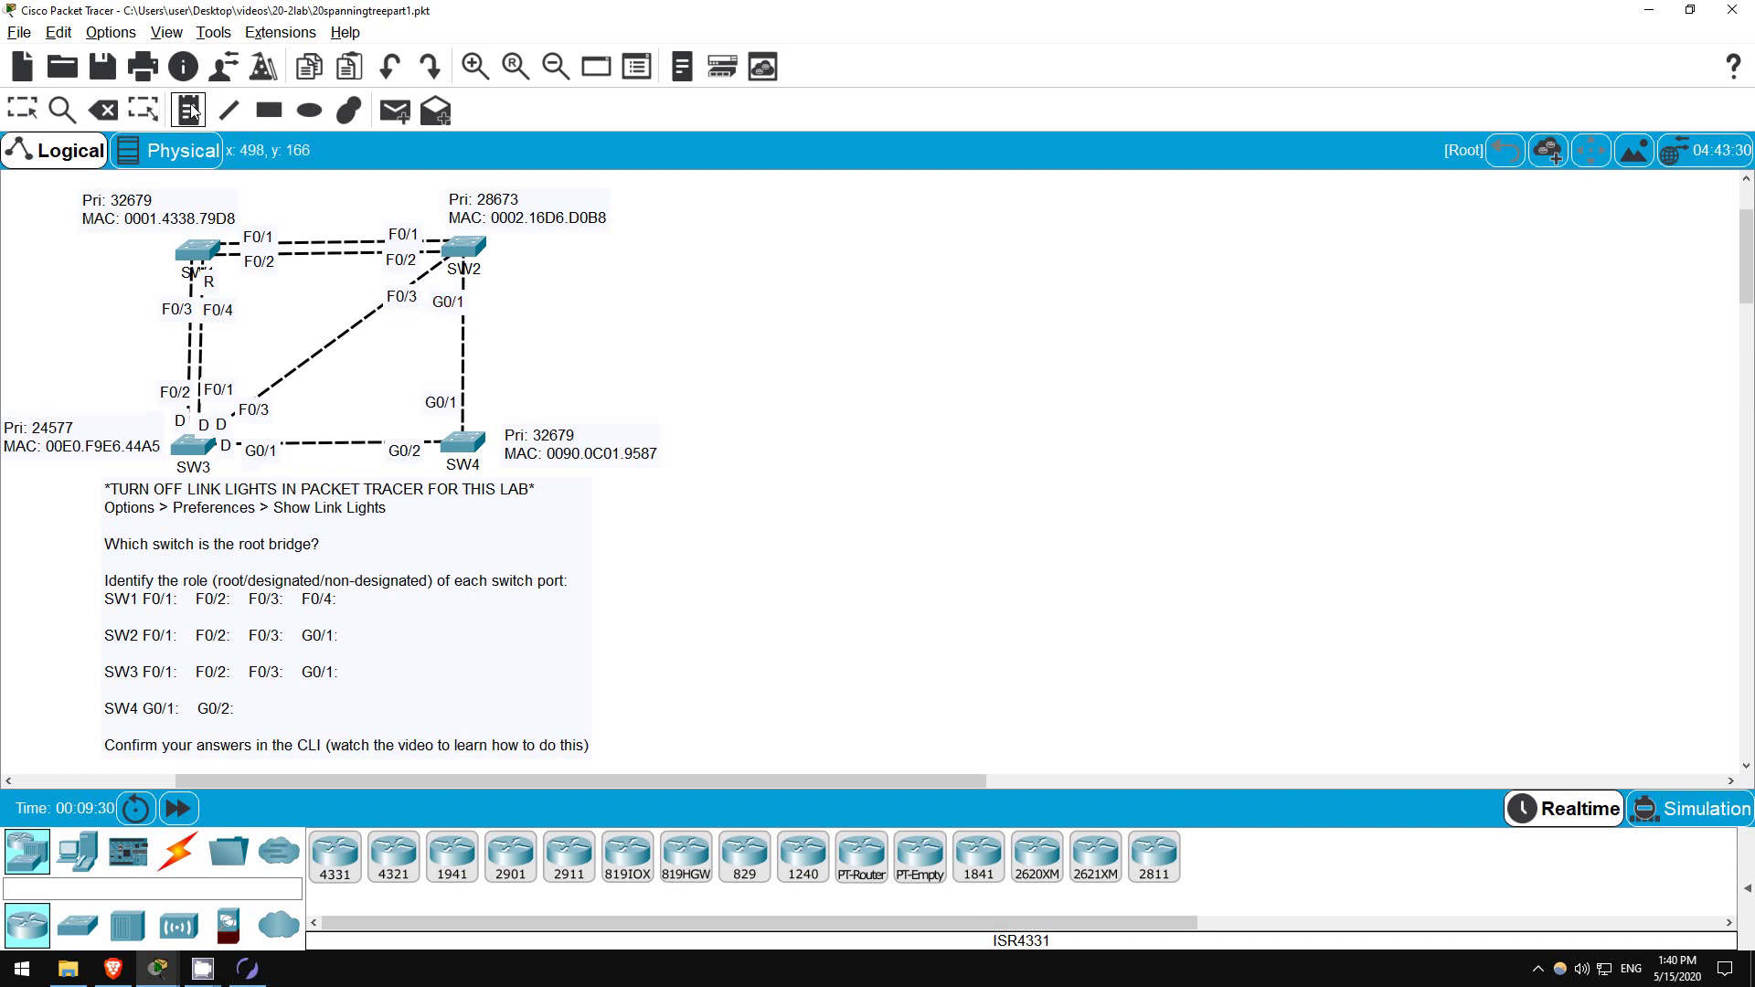
pyautogui.click(487, 282)
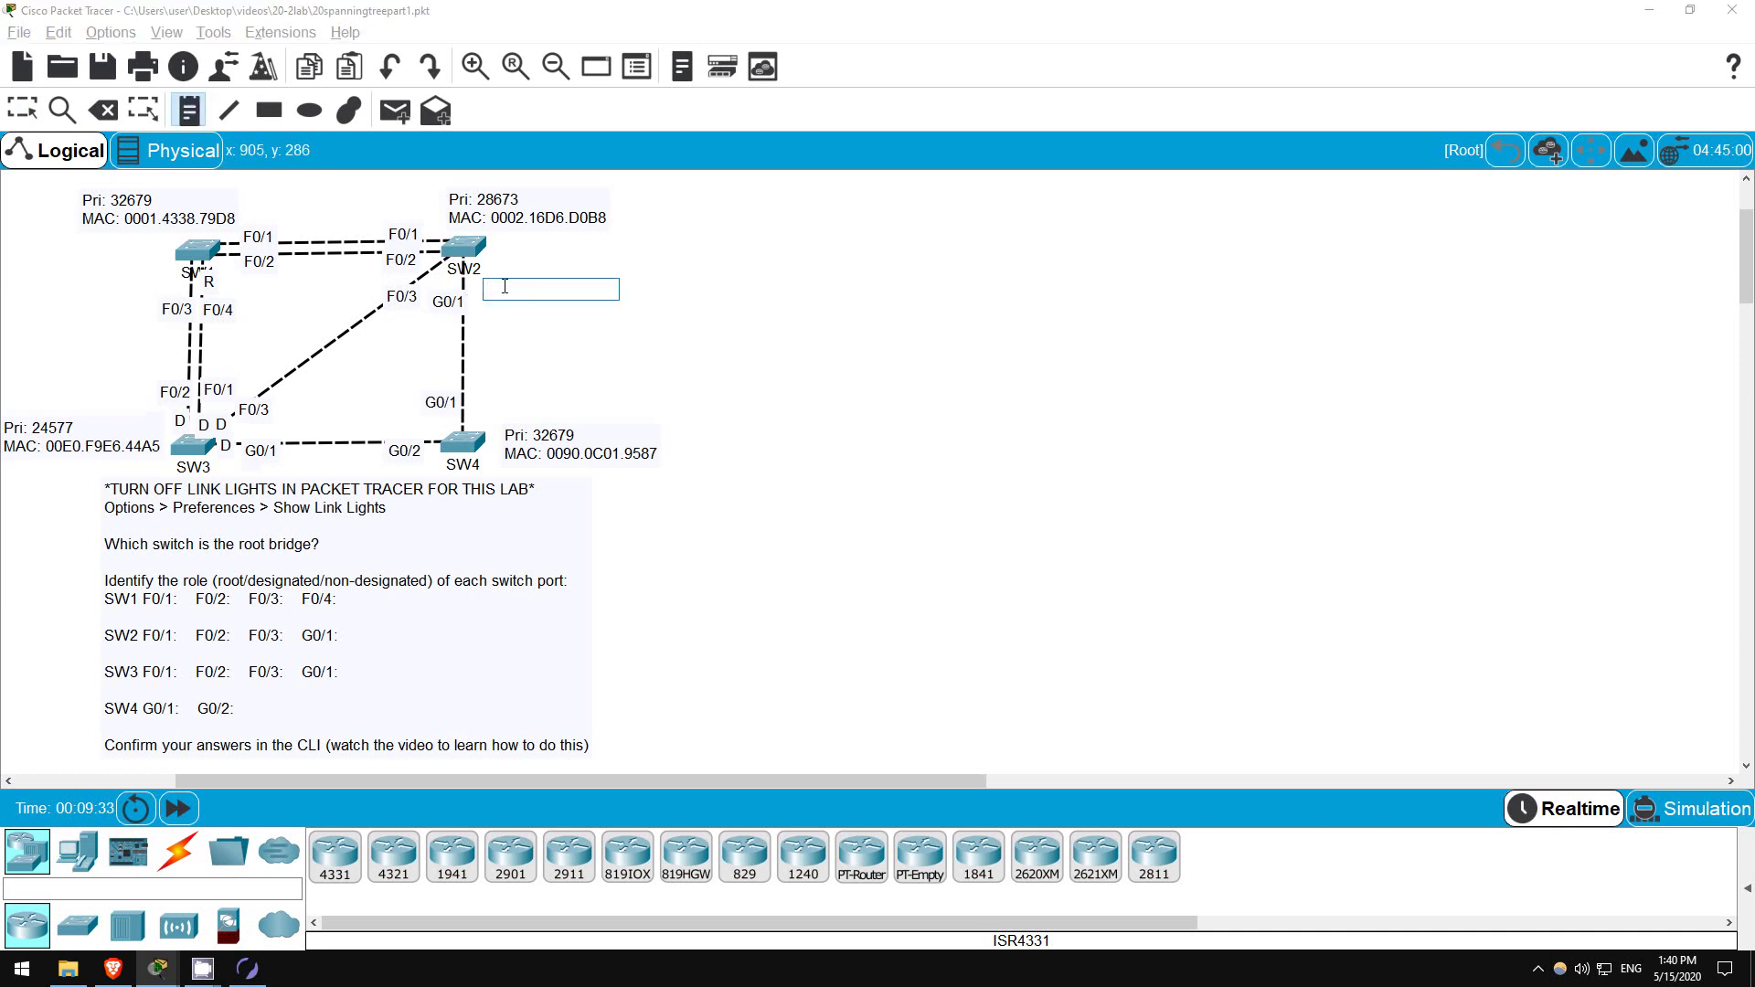
pyautogui.write('R')
pyautogui.click(491, 407)
pyautogui.write('D')
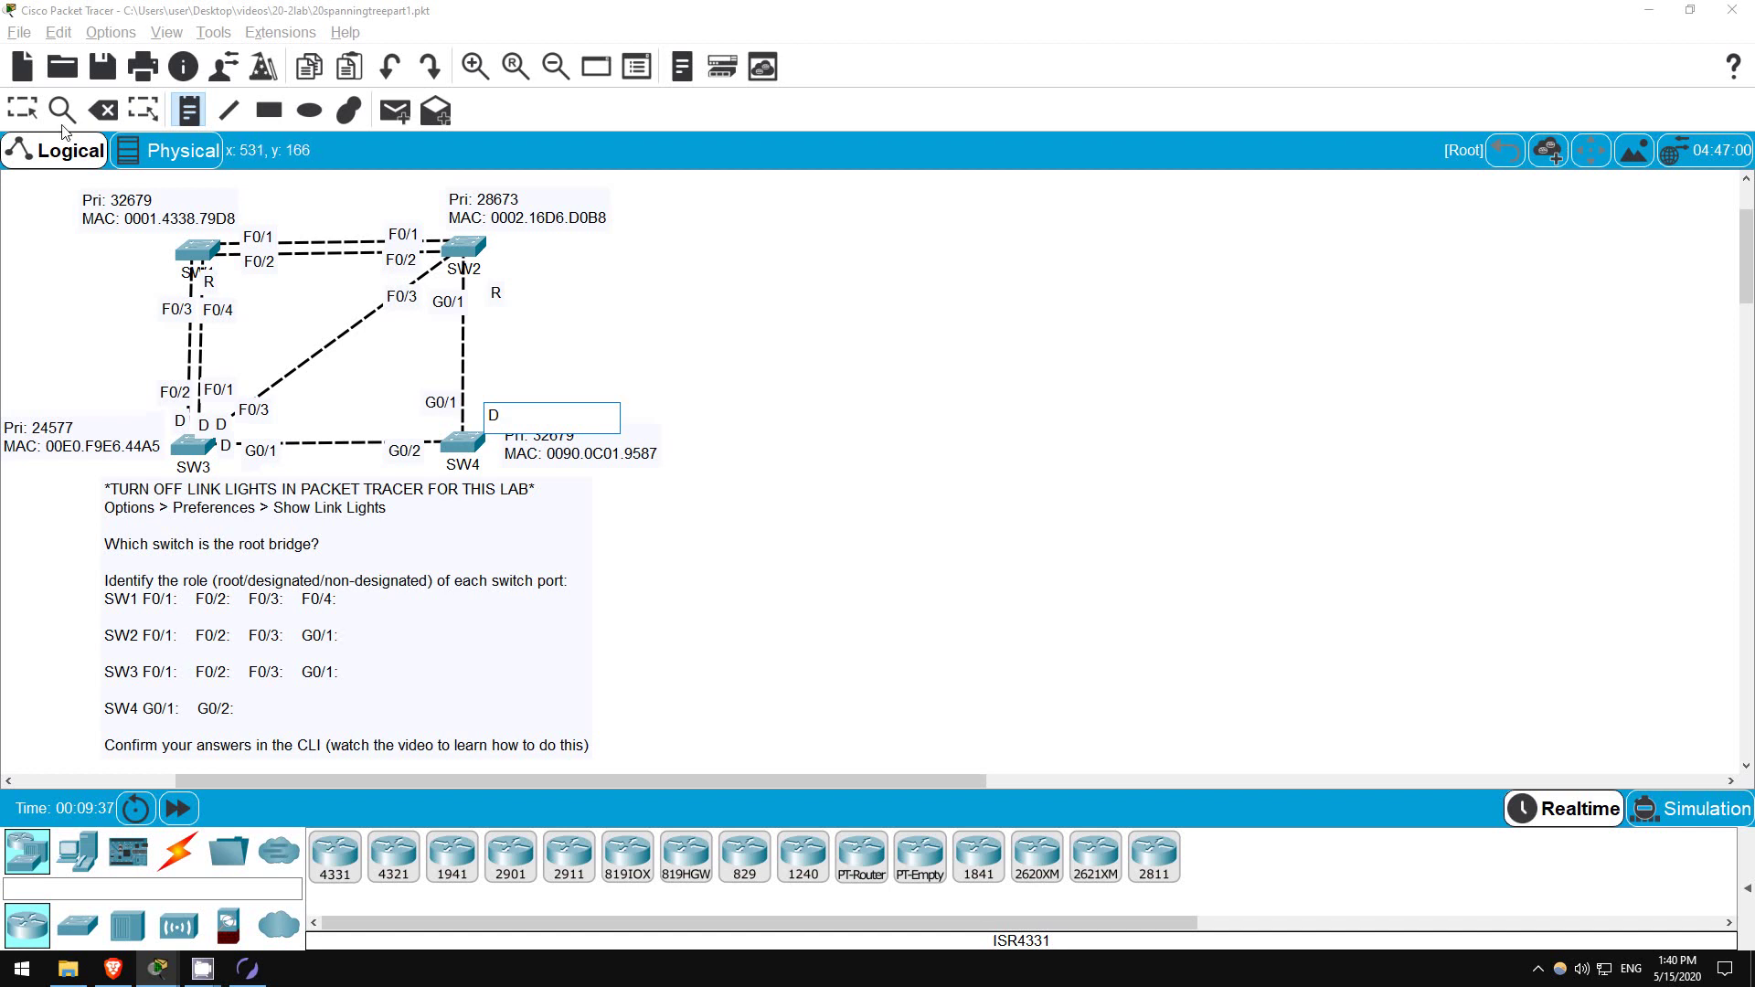
pyautogui.click(21, 110)
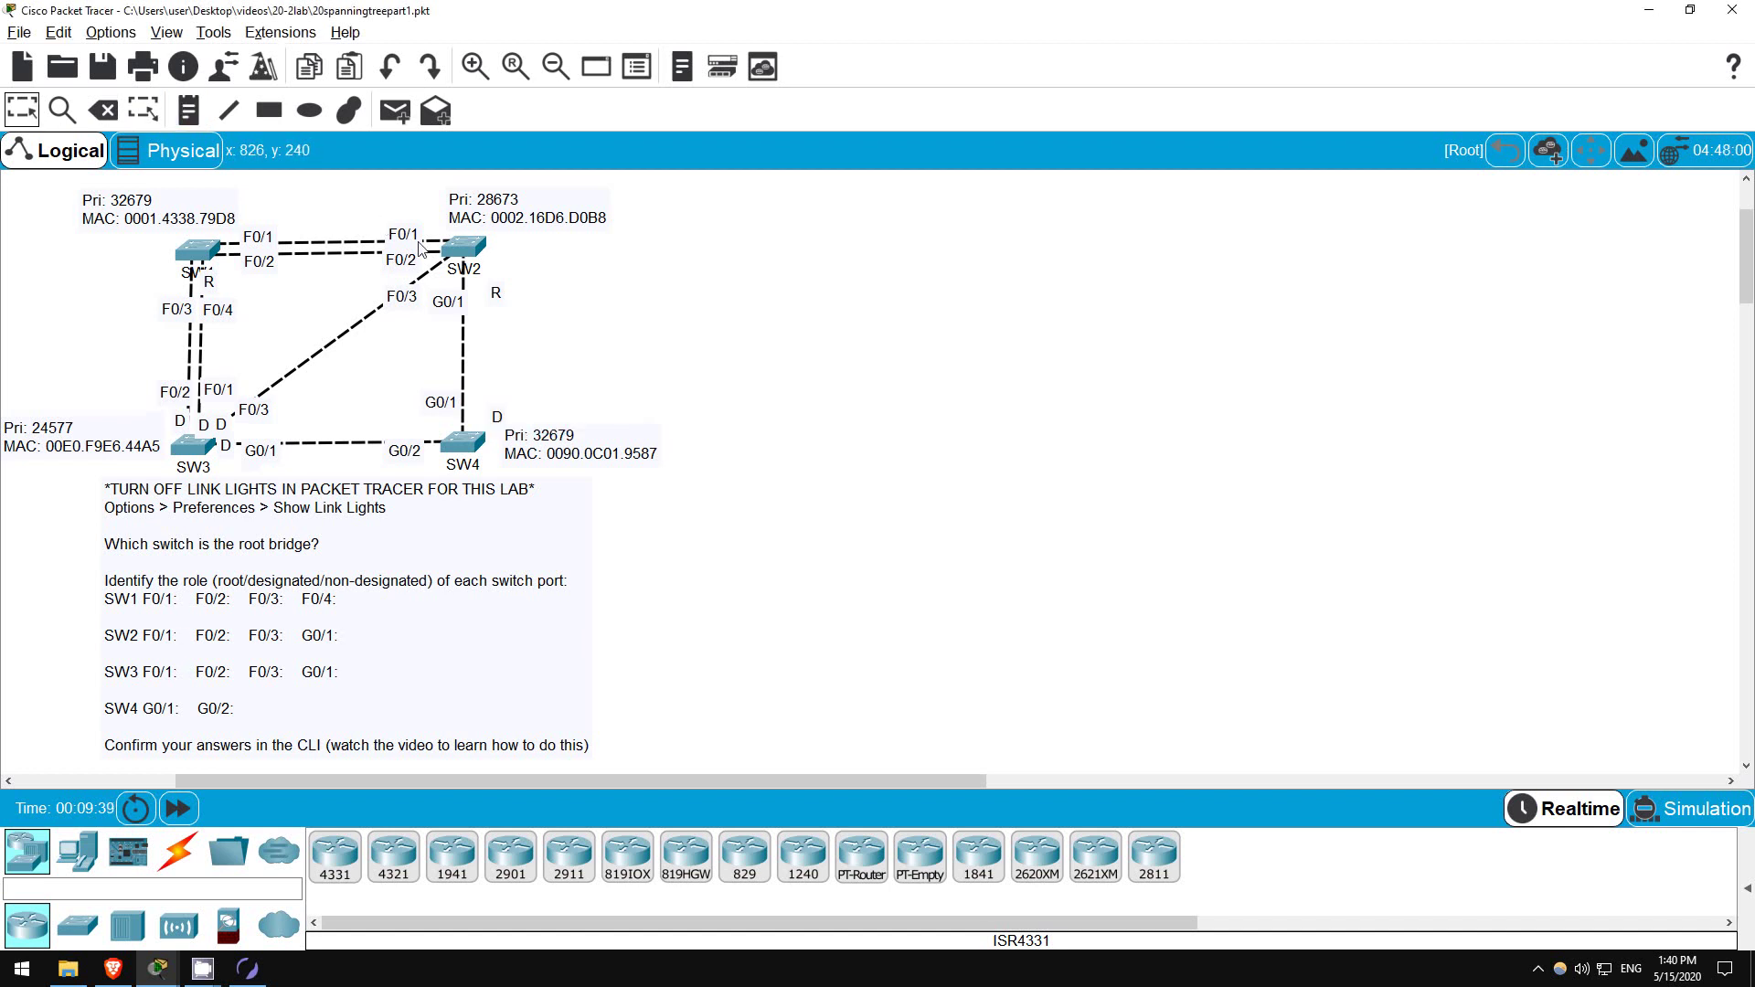
pyautogui.moveTo(493, 292); pyautogui.dragTo(468, 285)
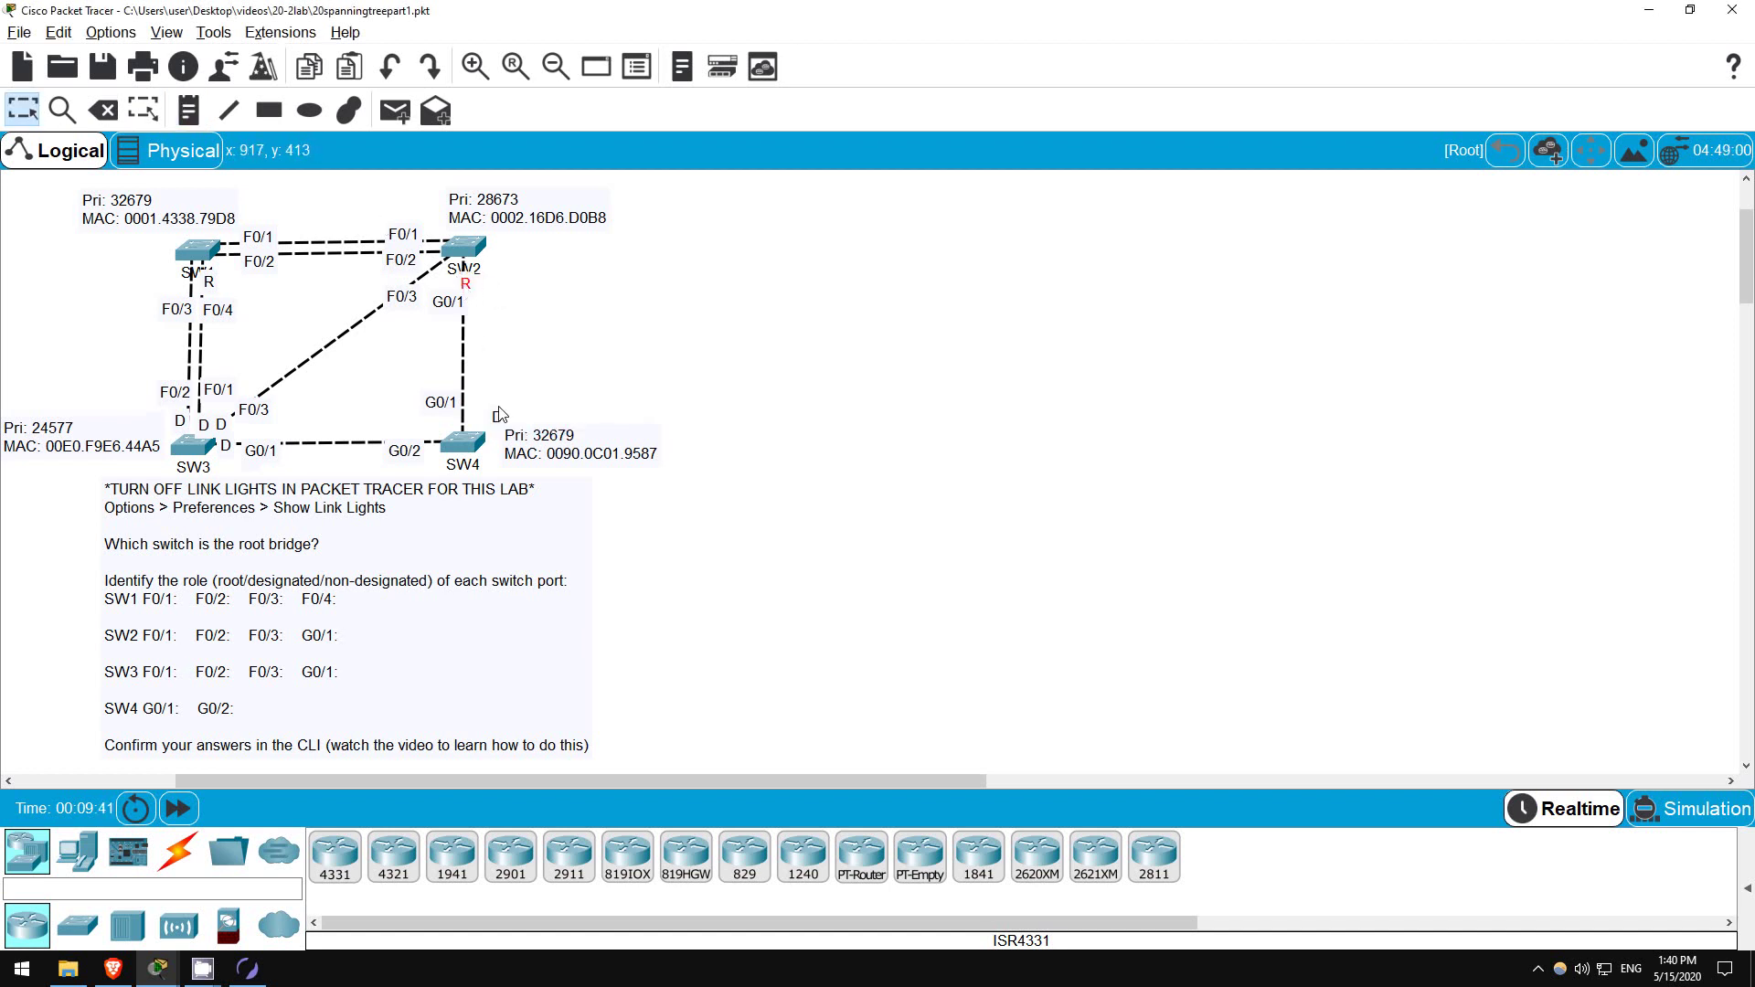
pyautogui.moveTo(497, 418); pyautogui.dragTo(468, 419)
# - Shift SW4's G0/2 label left and mark that port with an R note
pyautogui.click(406, 451)
pyautogui.moveTo(406, 451); pyautogui.dragTo(401, 452)
pyautogui.click(181, 117)
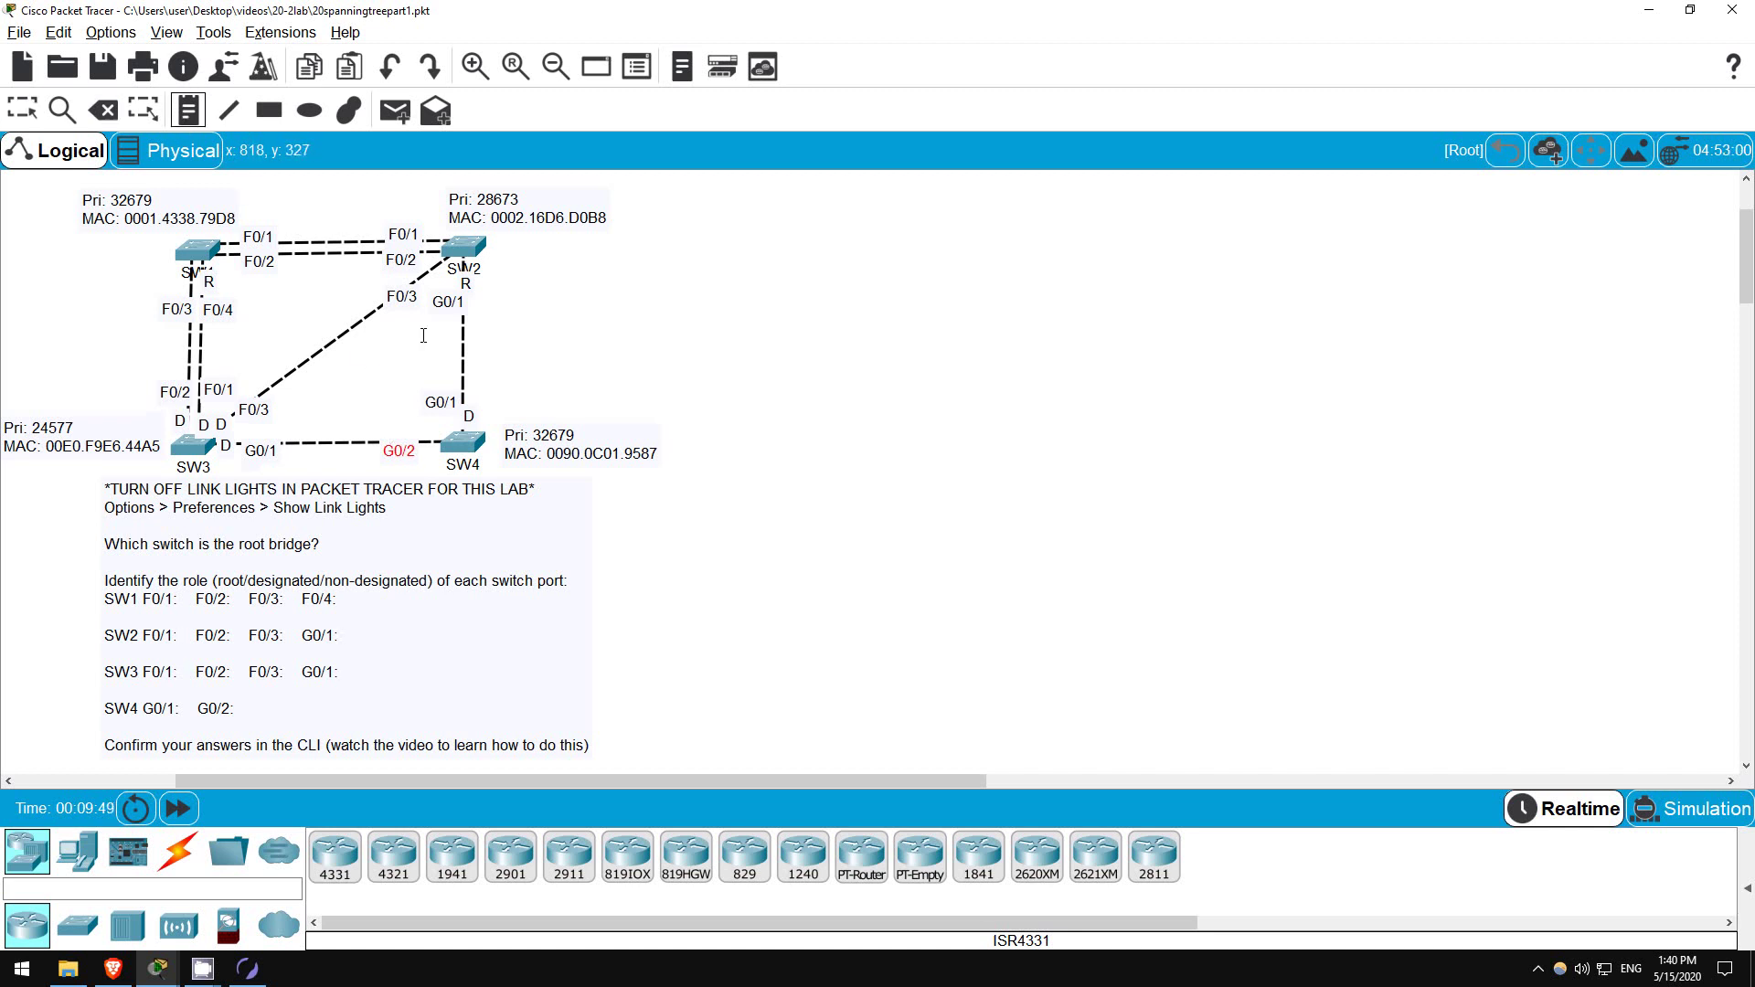
pyautogui.click(384, 393)
pyautogui.write('R')
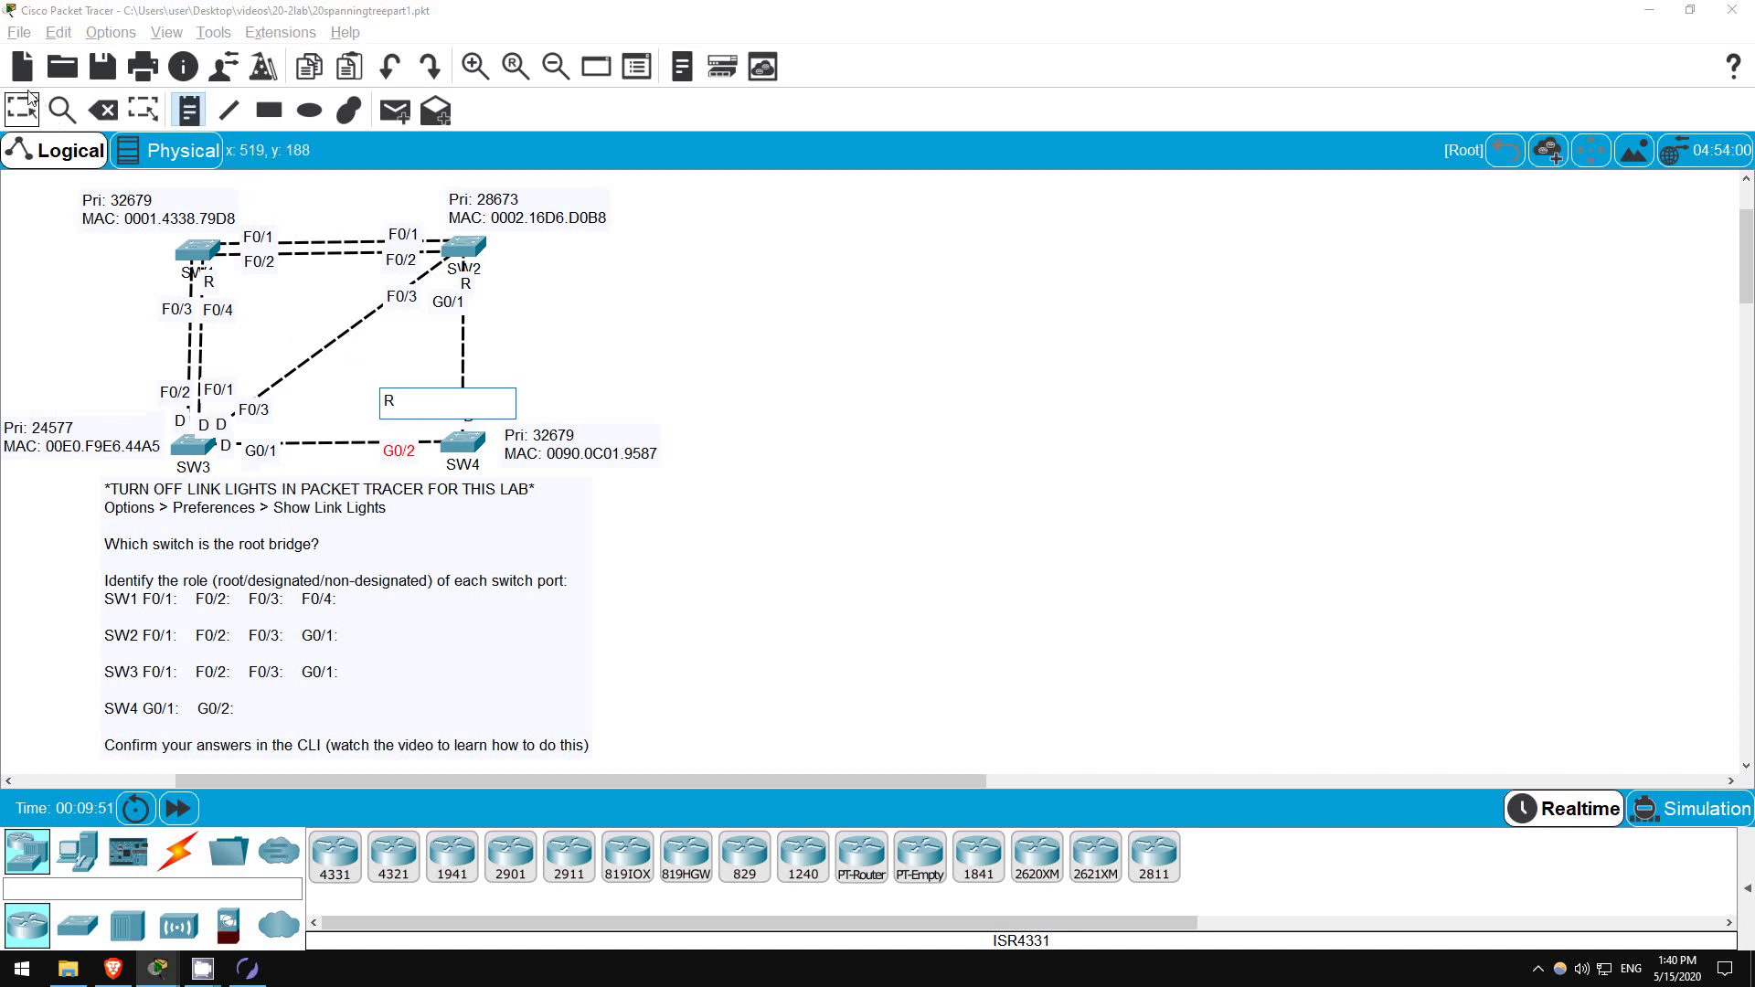
pyautogui.click(28, 99)
pyautogui.moveTo(390, 404); pyautogui.dragTo(422, 441)
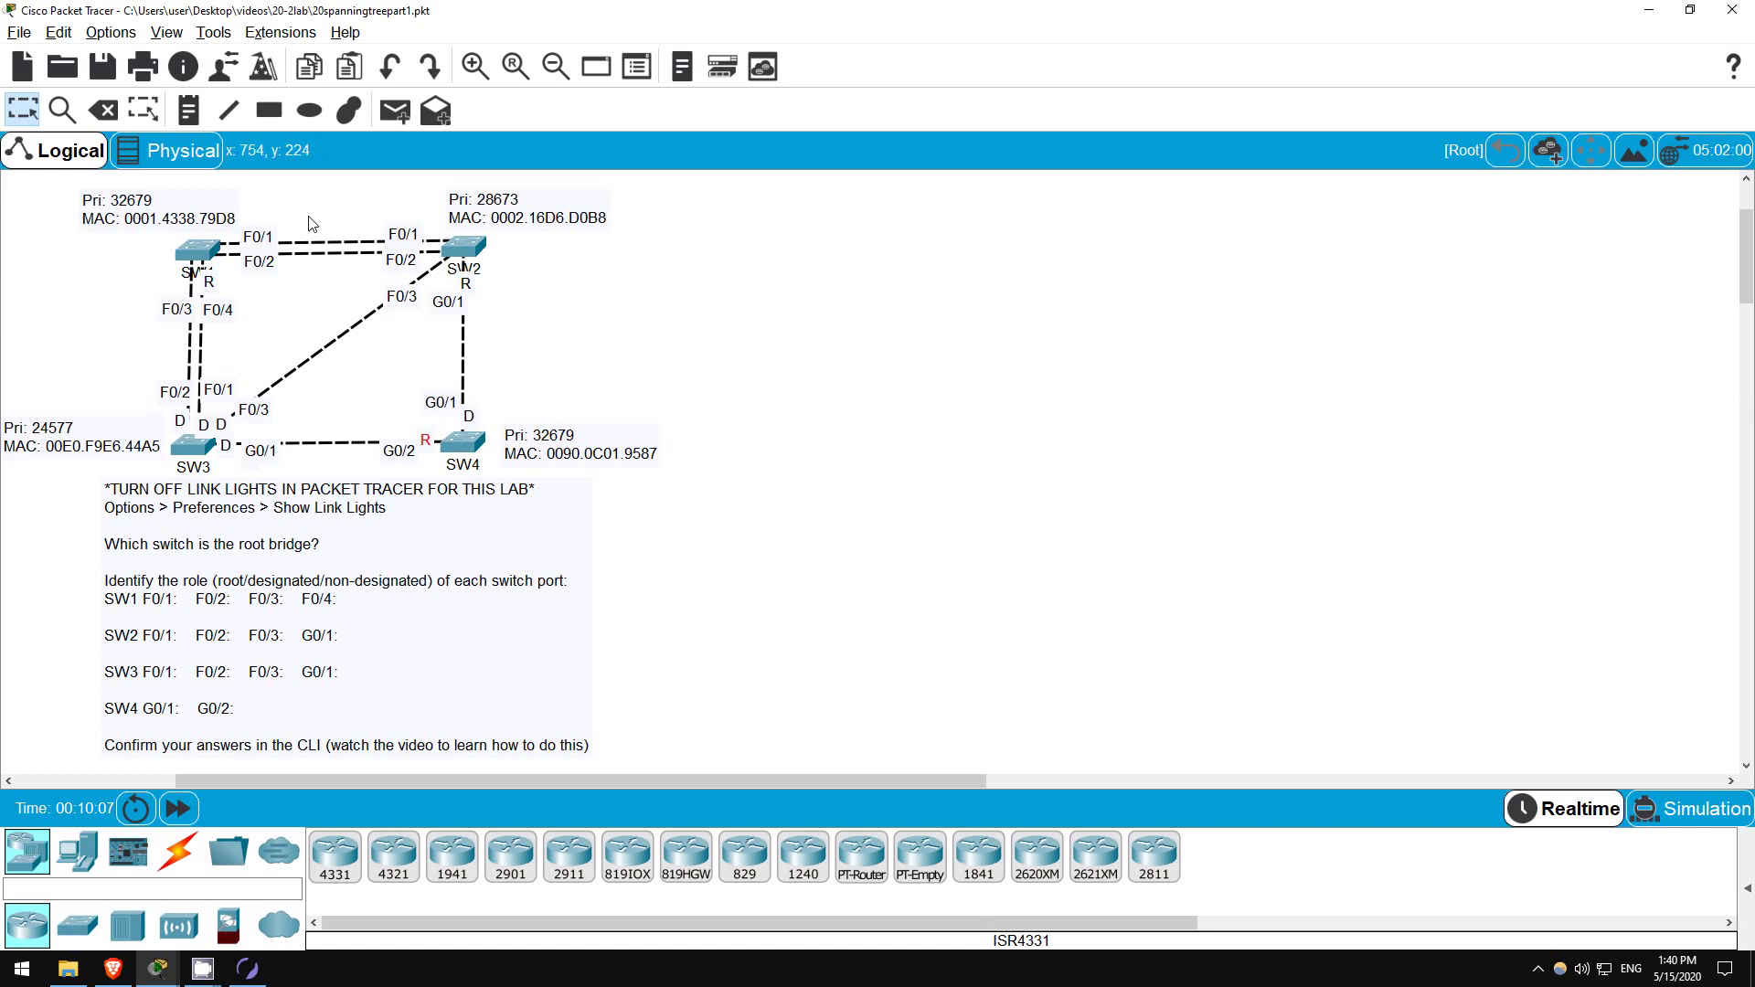
# - Mark SW1's F0/3 and SW2's F0/3 ports with N notes
pyautogui.click(193, 113)
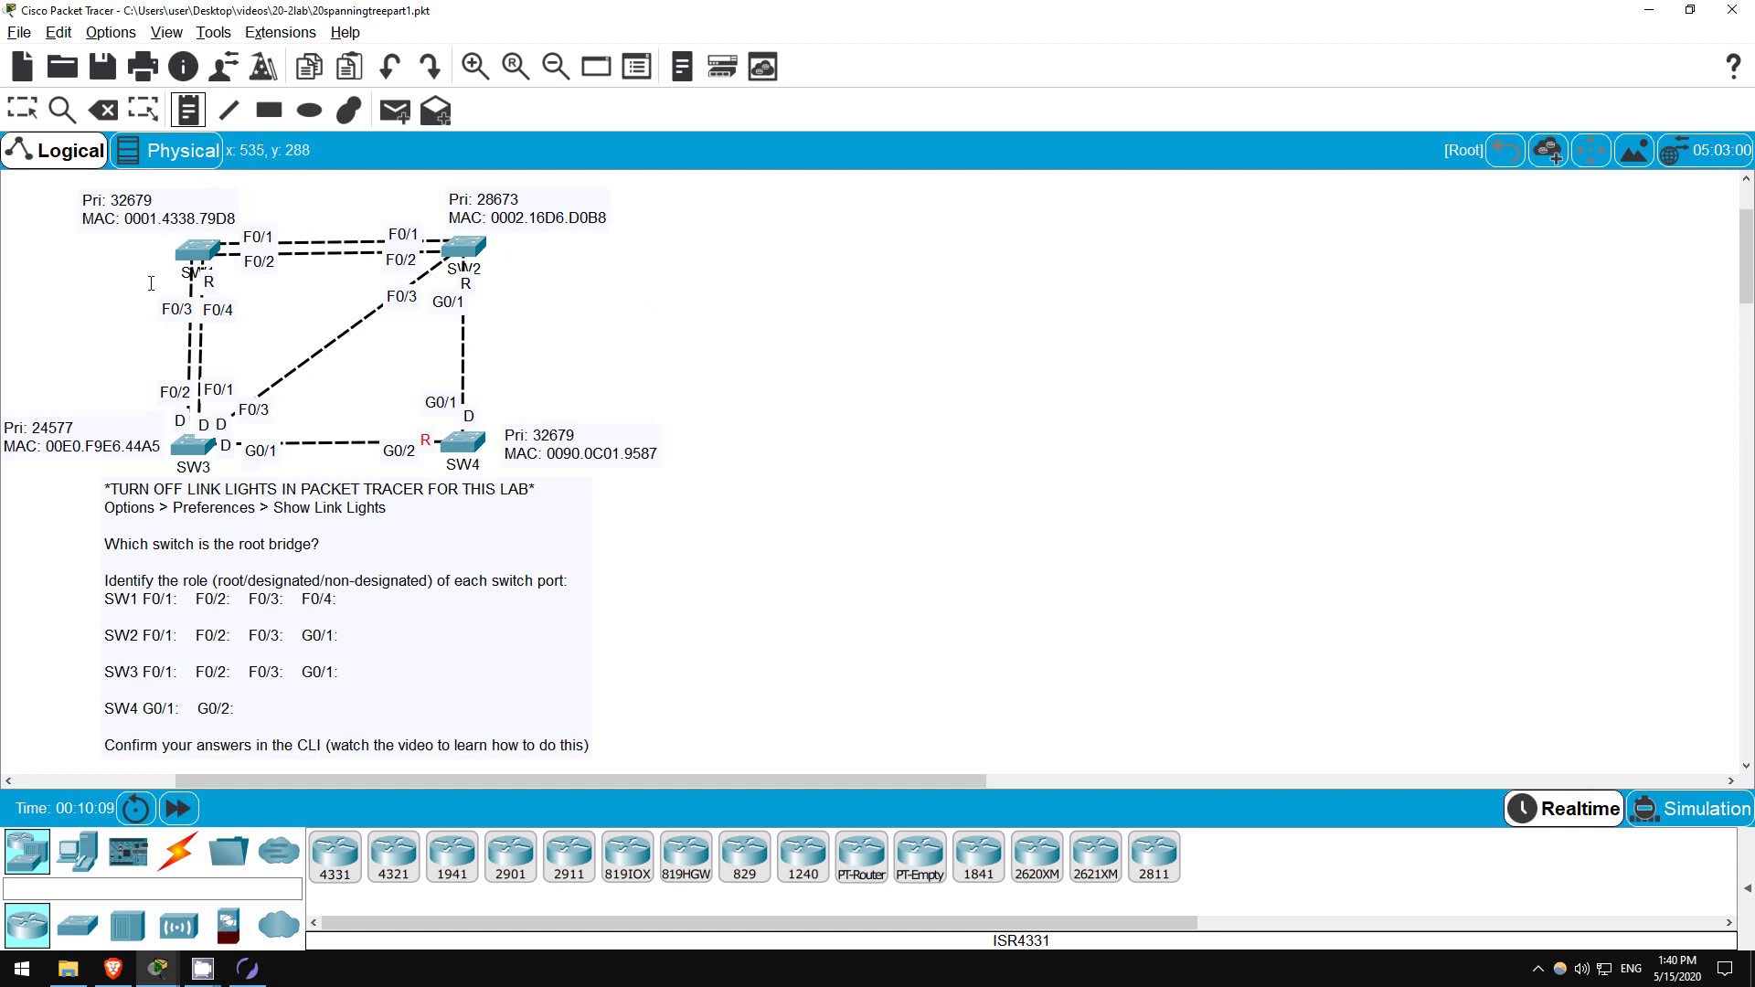
pyautogui.click(151, 282)
pyautogui.write('N')
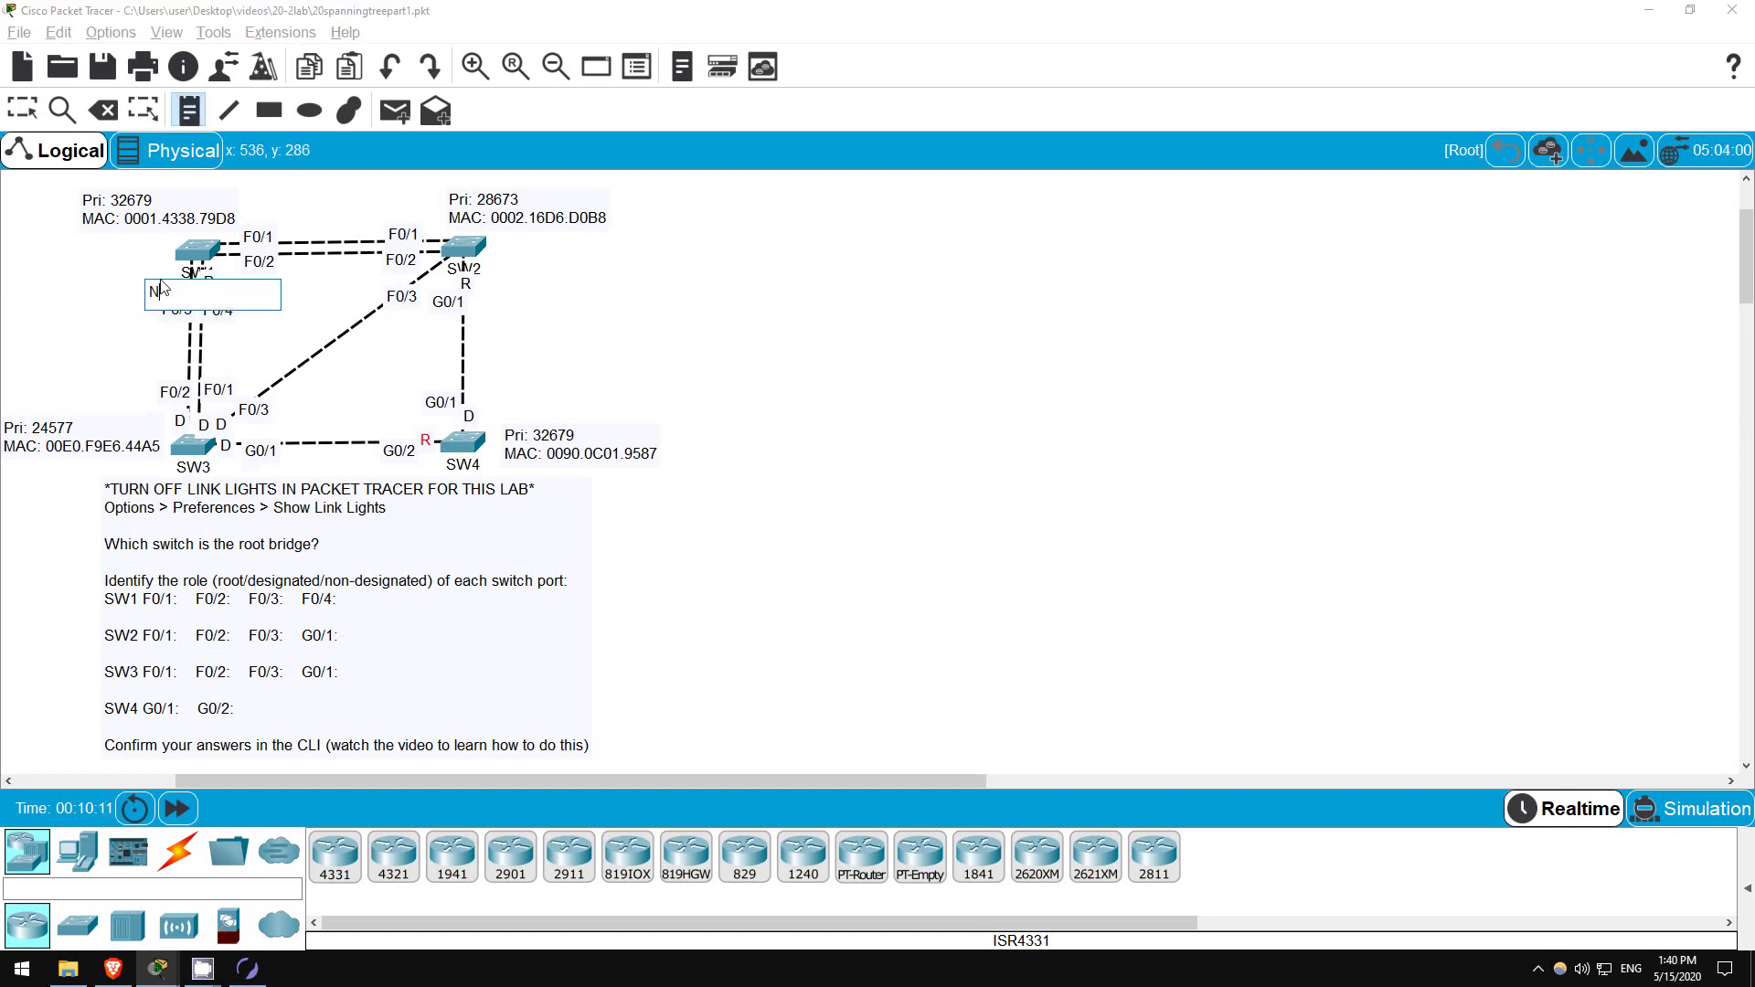
pyautogui.click(366, 286)
pyautogui.write('N')
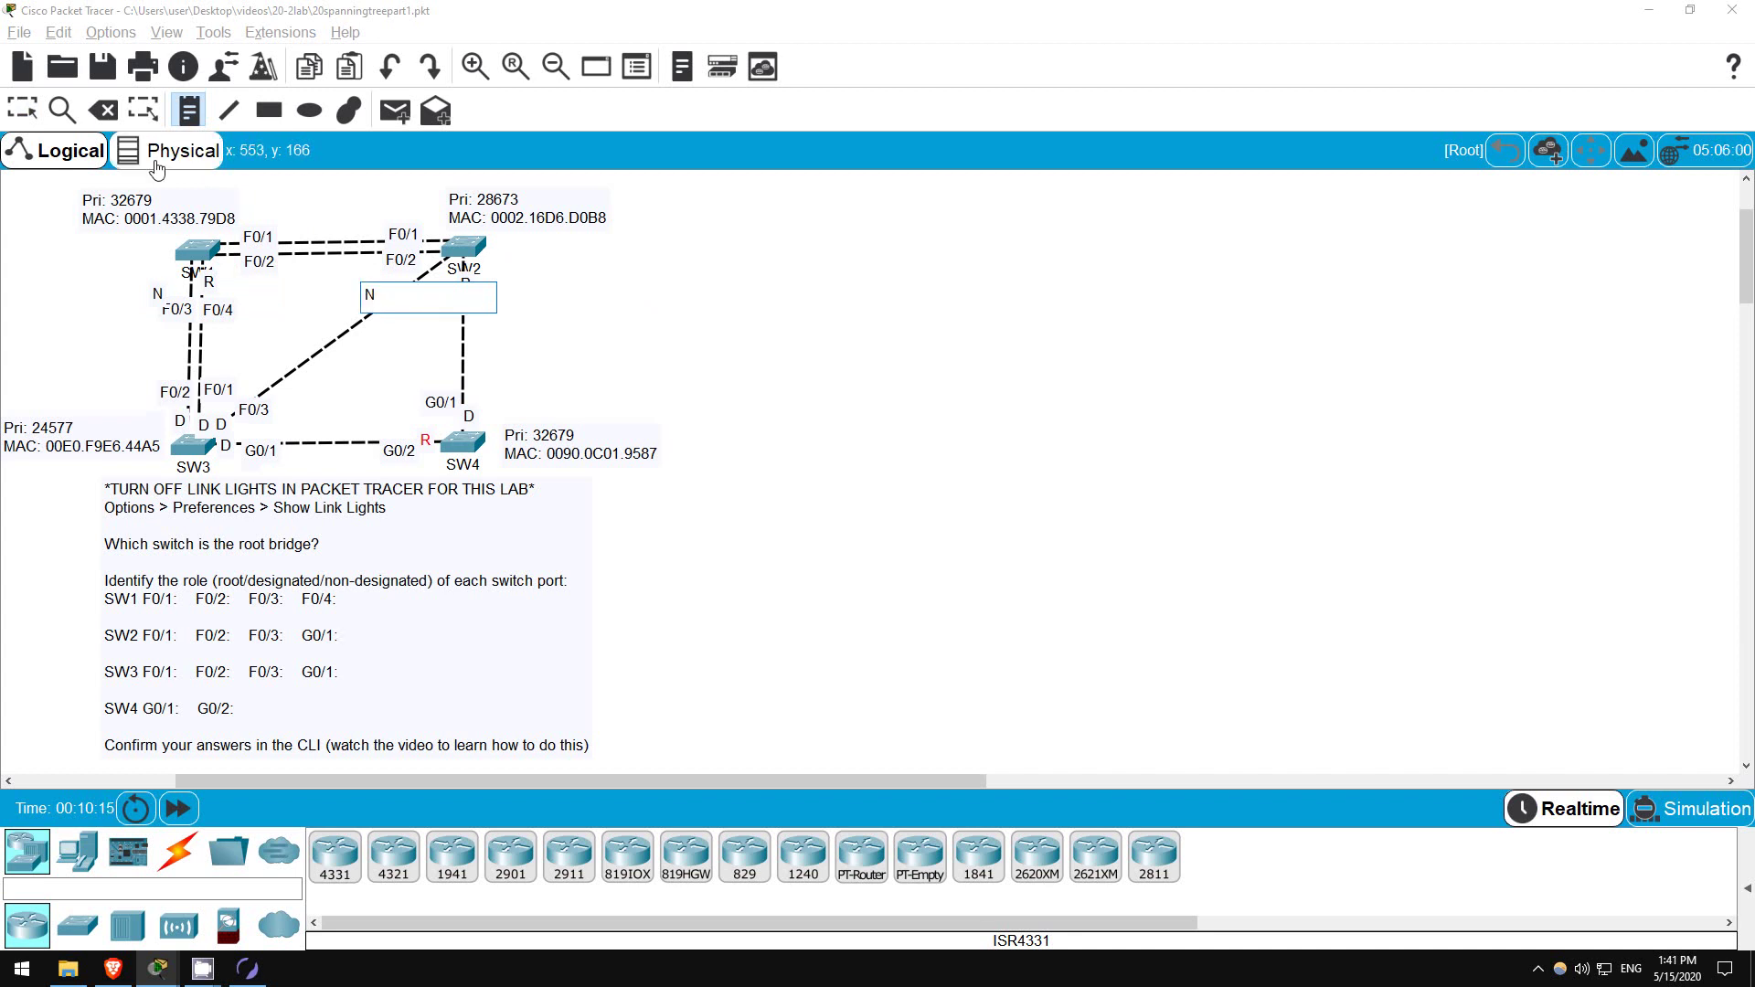
pyautogui.press('Escape')
pyautogui.moveTo(158, 304); pyautogui.dragTo(184, 294)
pyautogui.moveTo(370, 302); pyautogui.dragTo(432, 281)
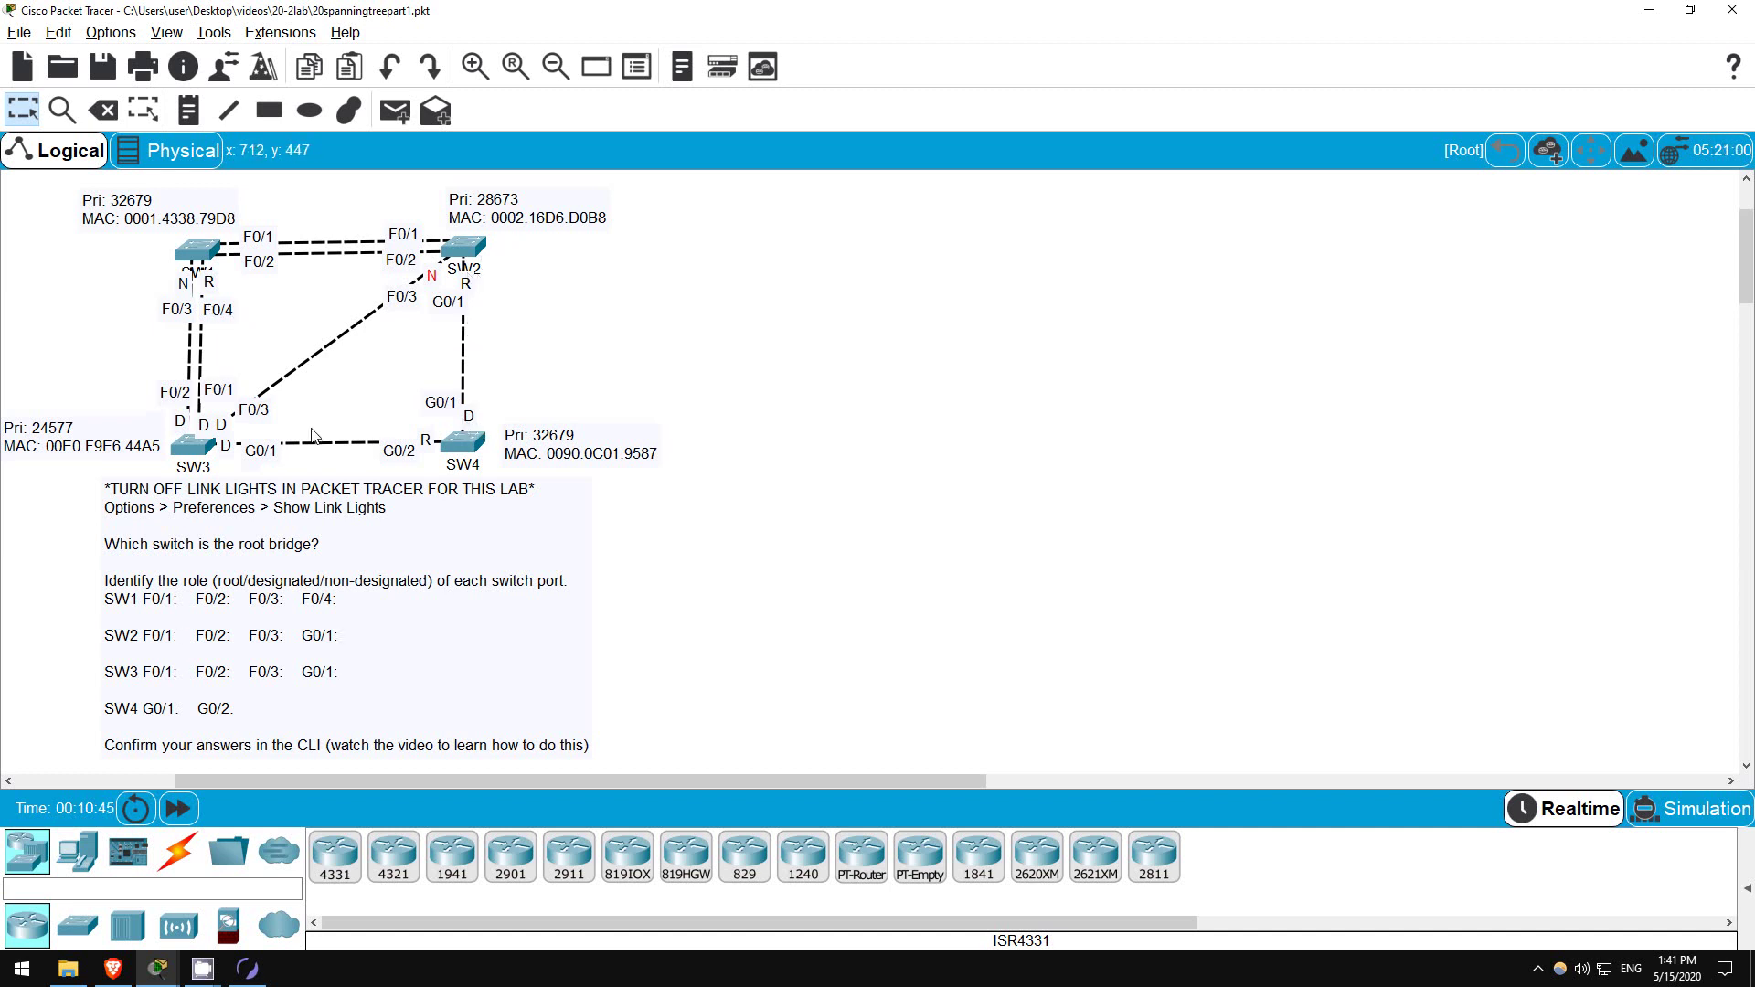
# - Create two D notes and two N notes on the canvas
pyautogui.click(189, 110)
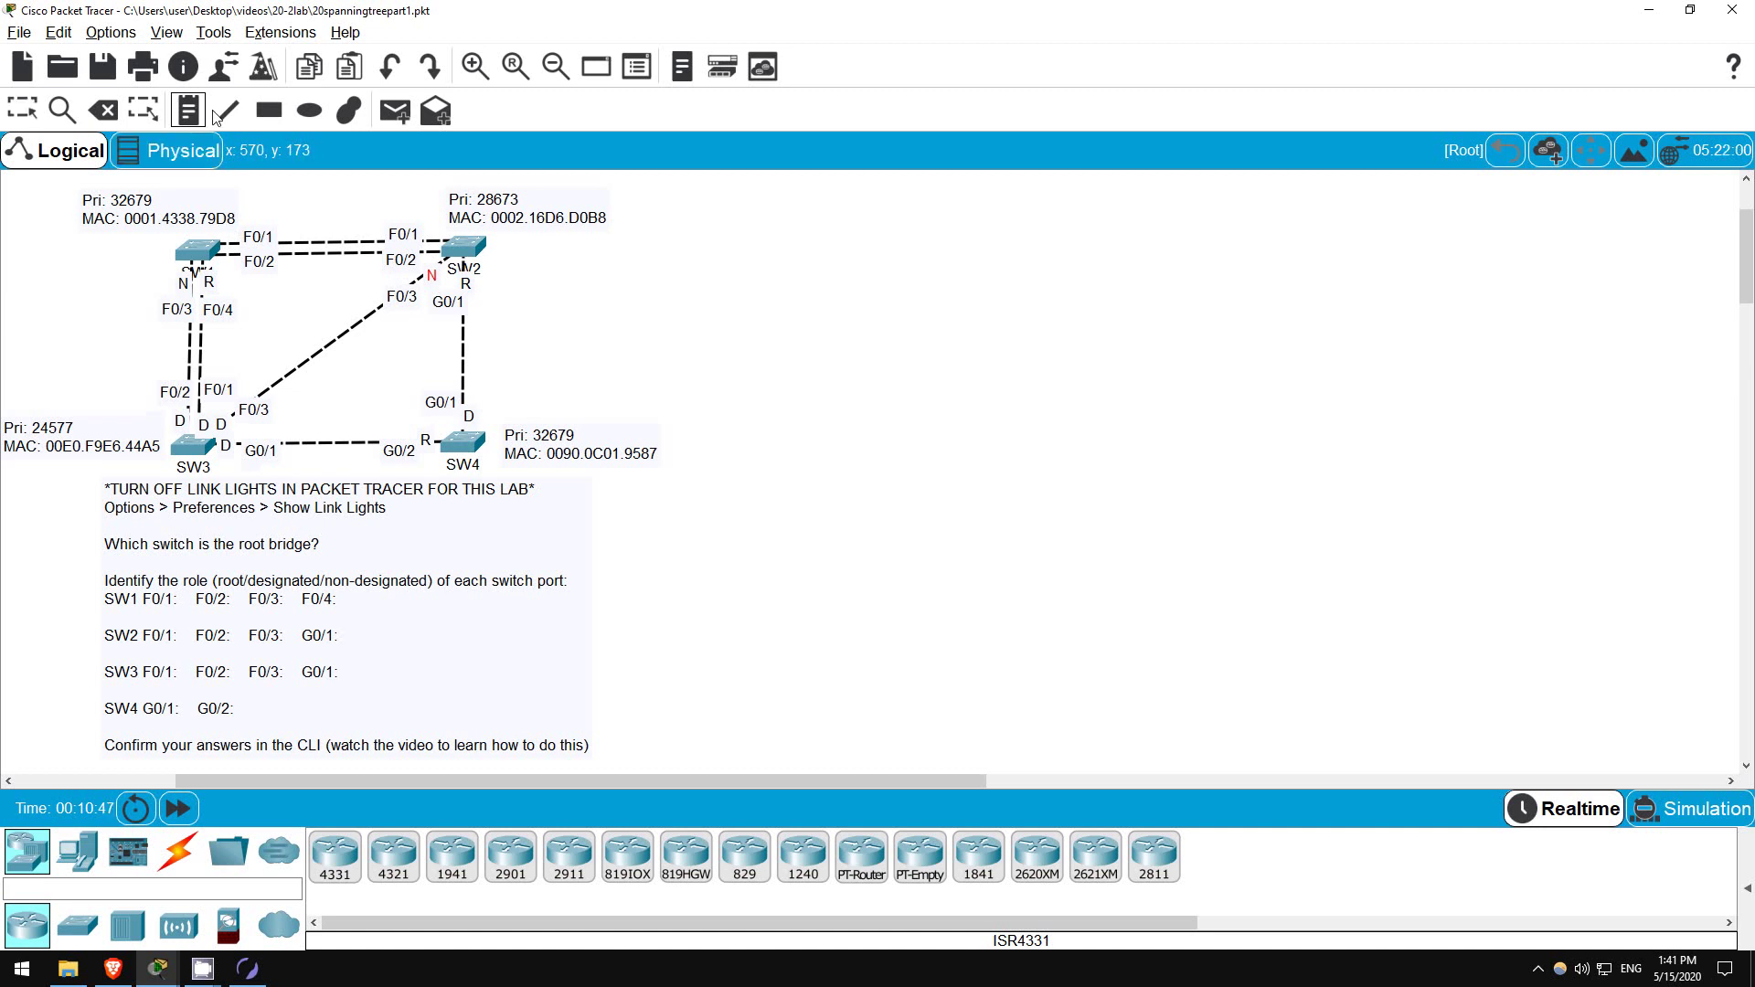
pyautogui.click(538, 260)
pyautogui.write('D')
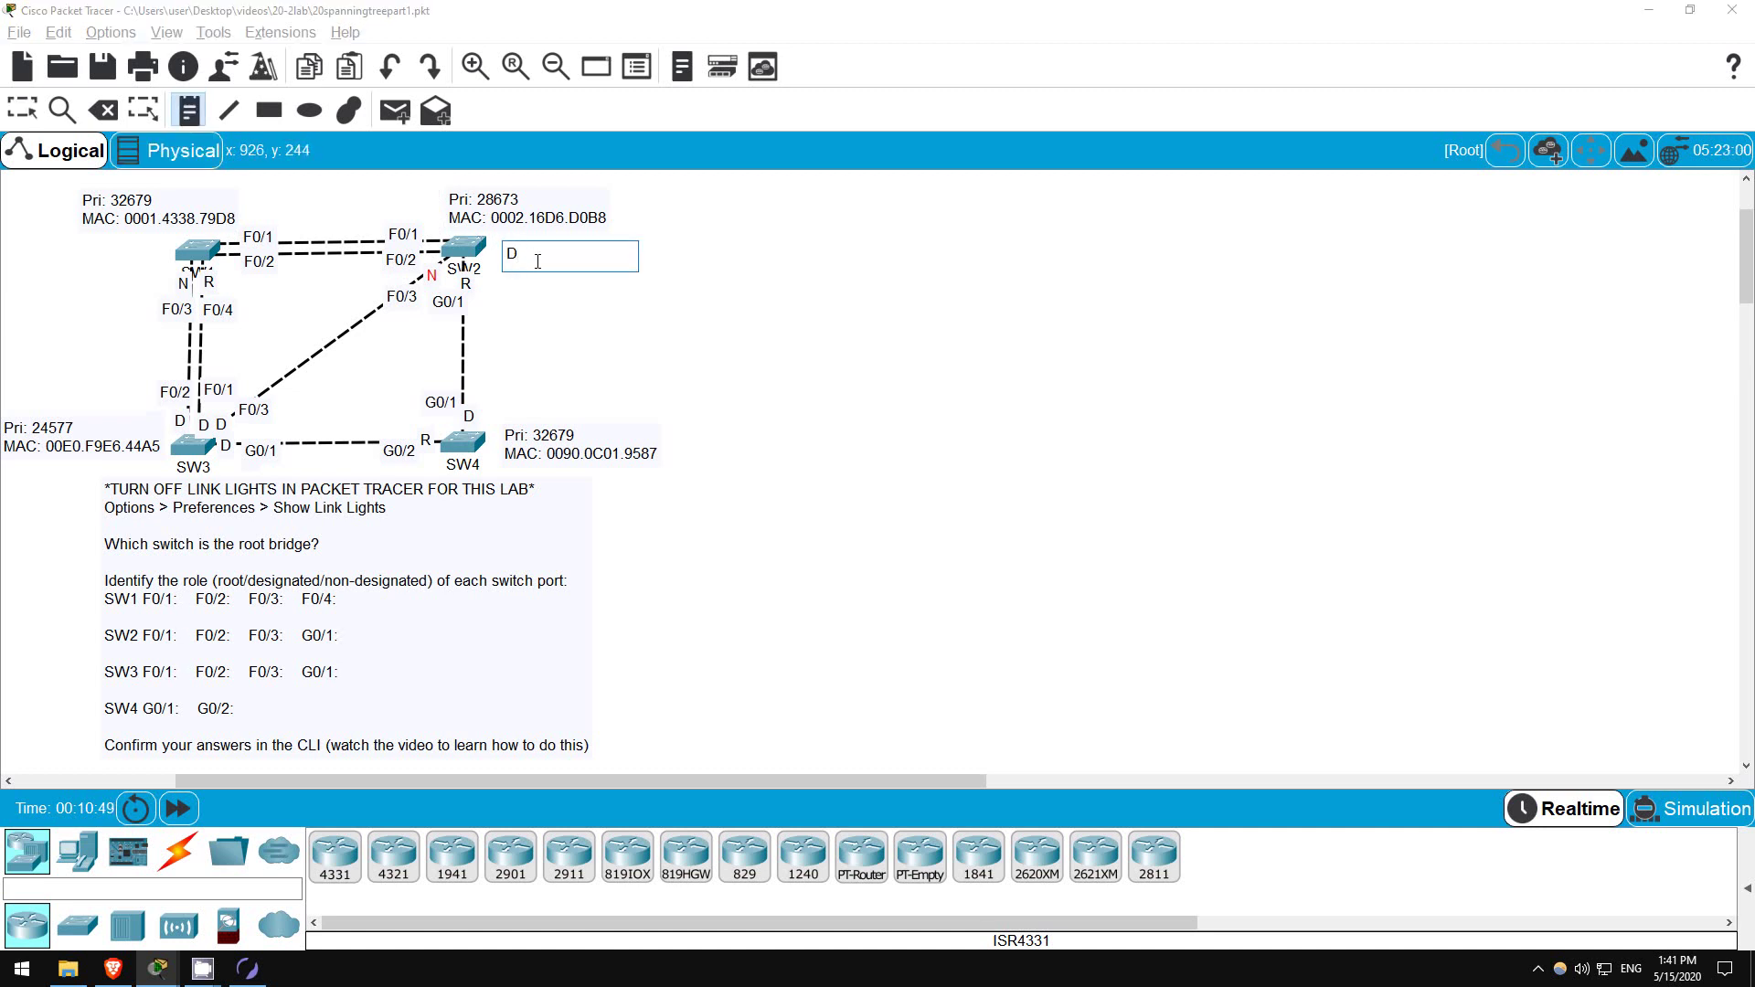
pyautogui.click(649, 240)
pyautogui.write('D')
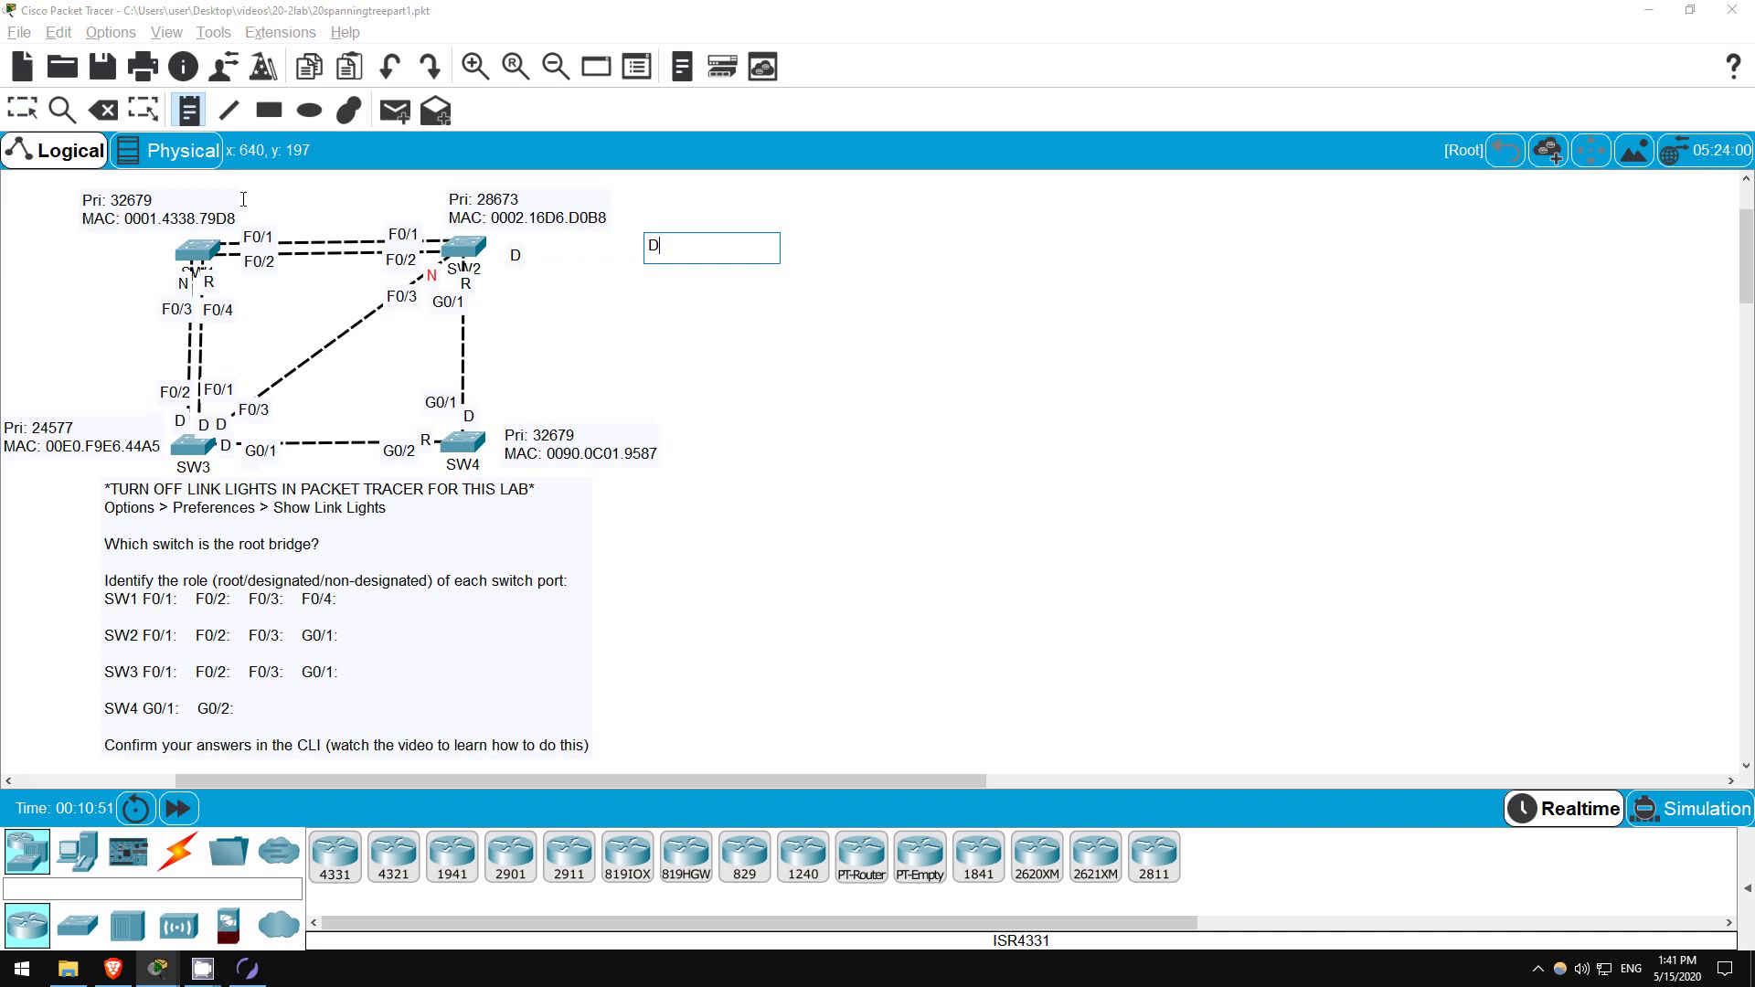
pyautogui.click(234, 193)
pyautogui.write('Nn')
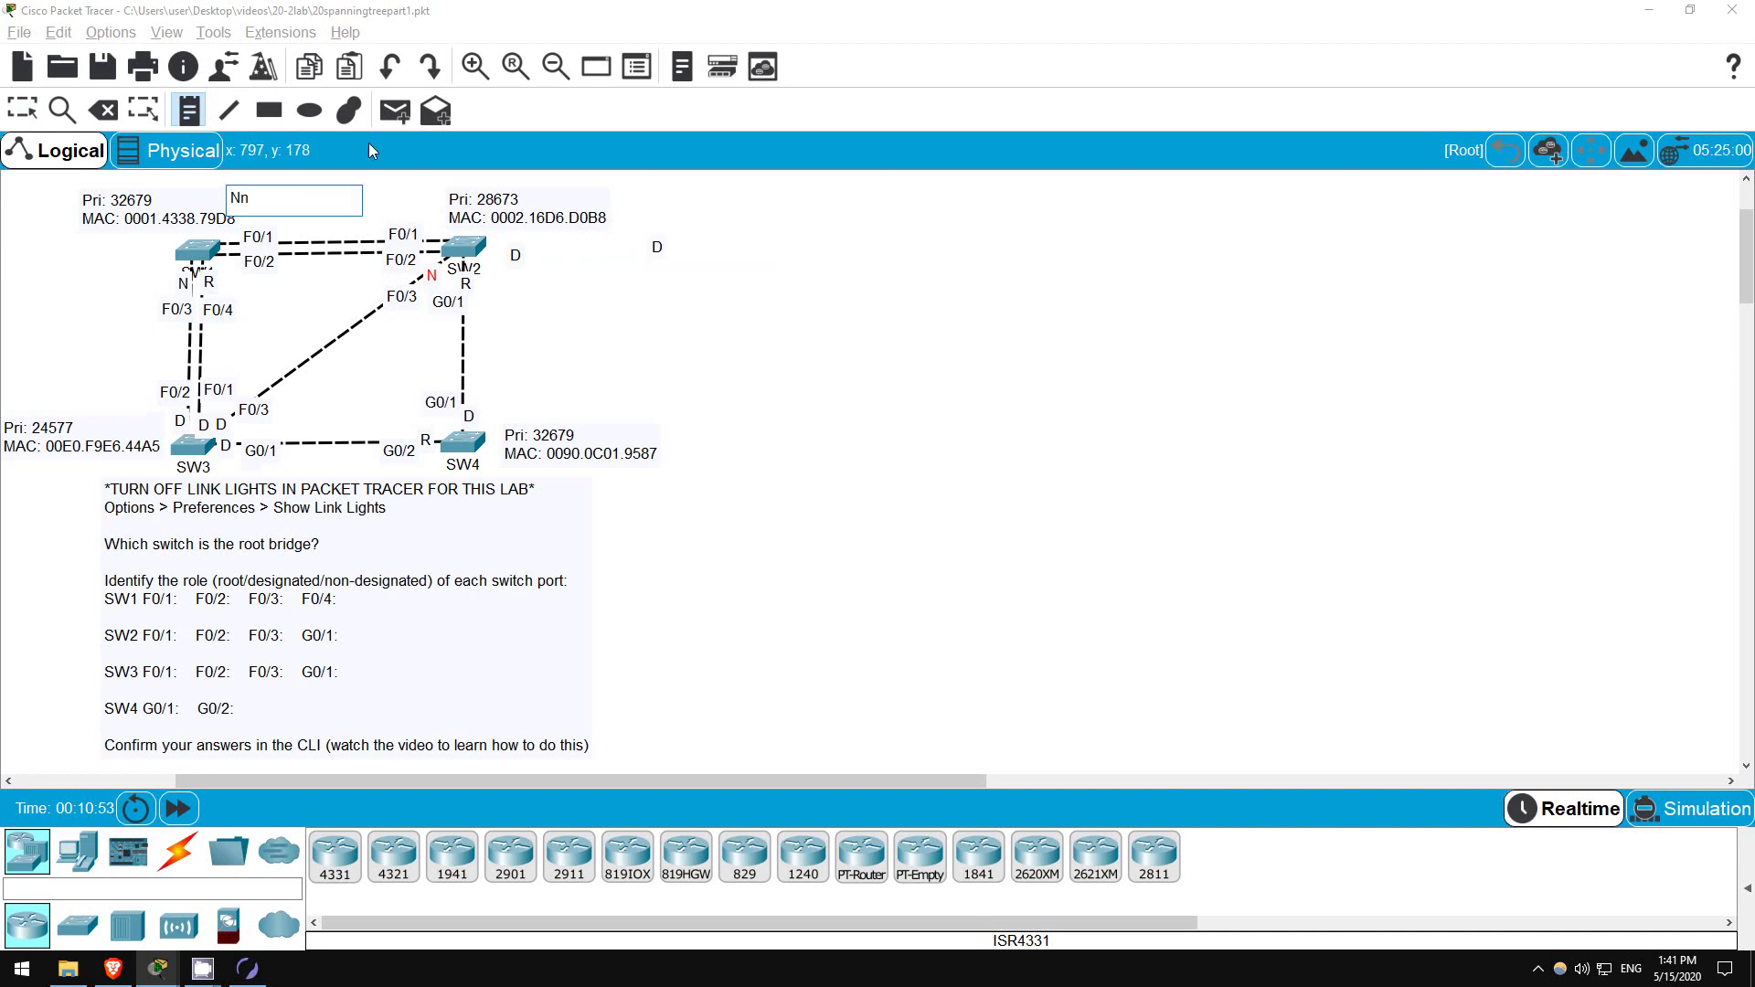
pyautogui.press('BackSpace')
pyautogui.click(389, 187)
pyautogui.write('N')
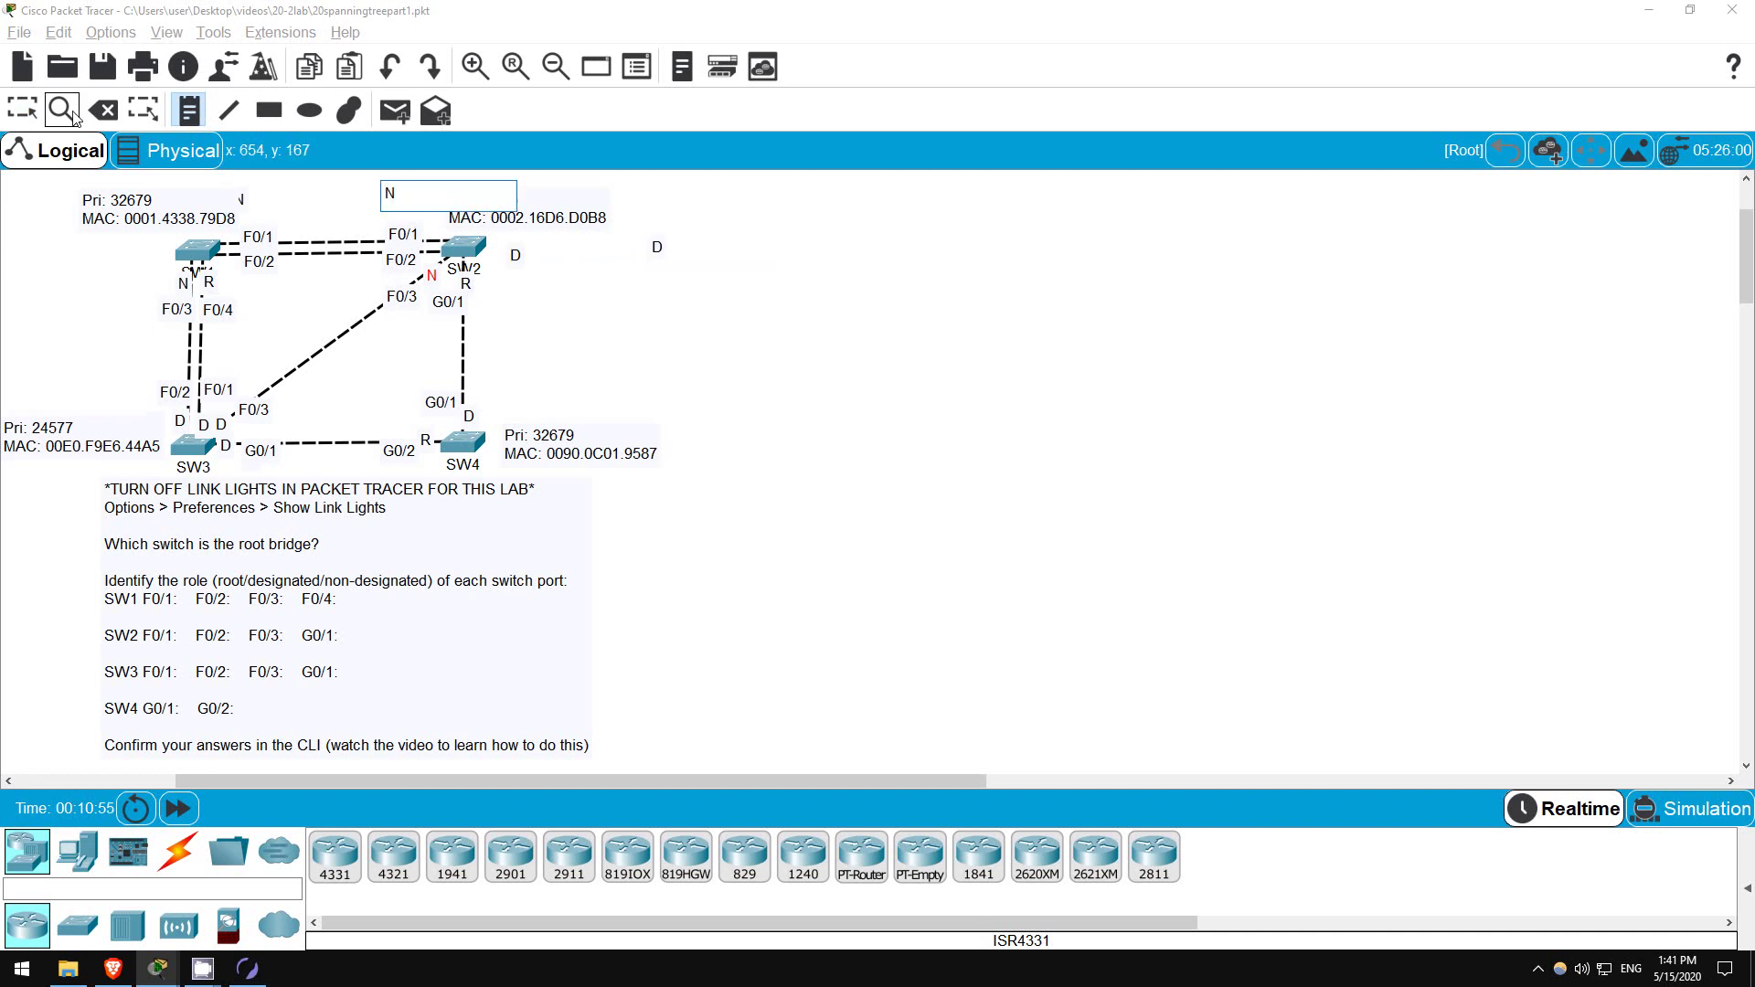
pyautogui.press('Escape')
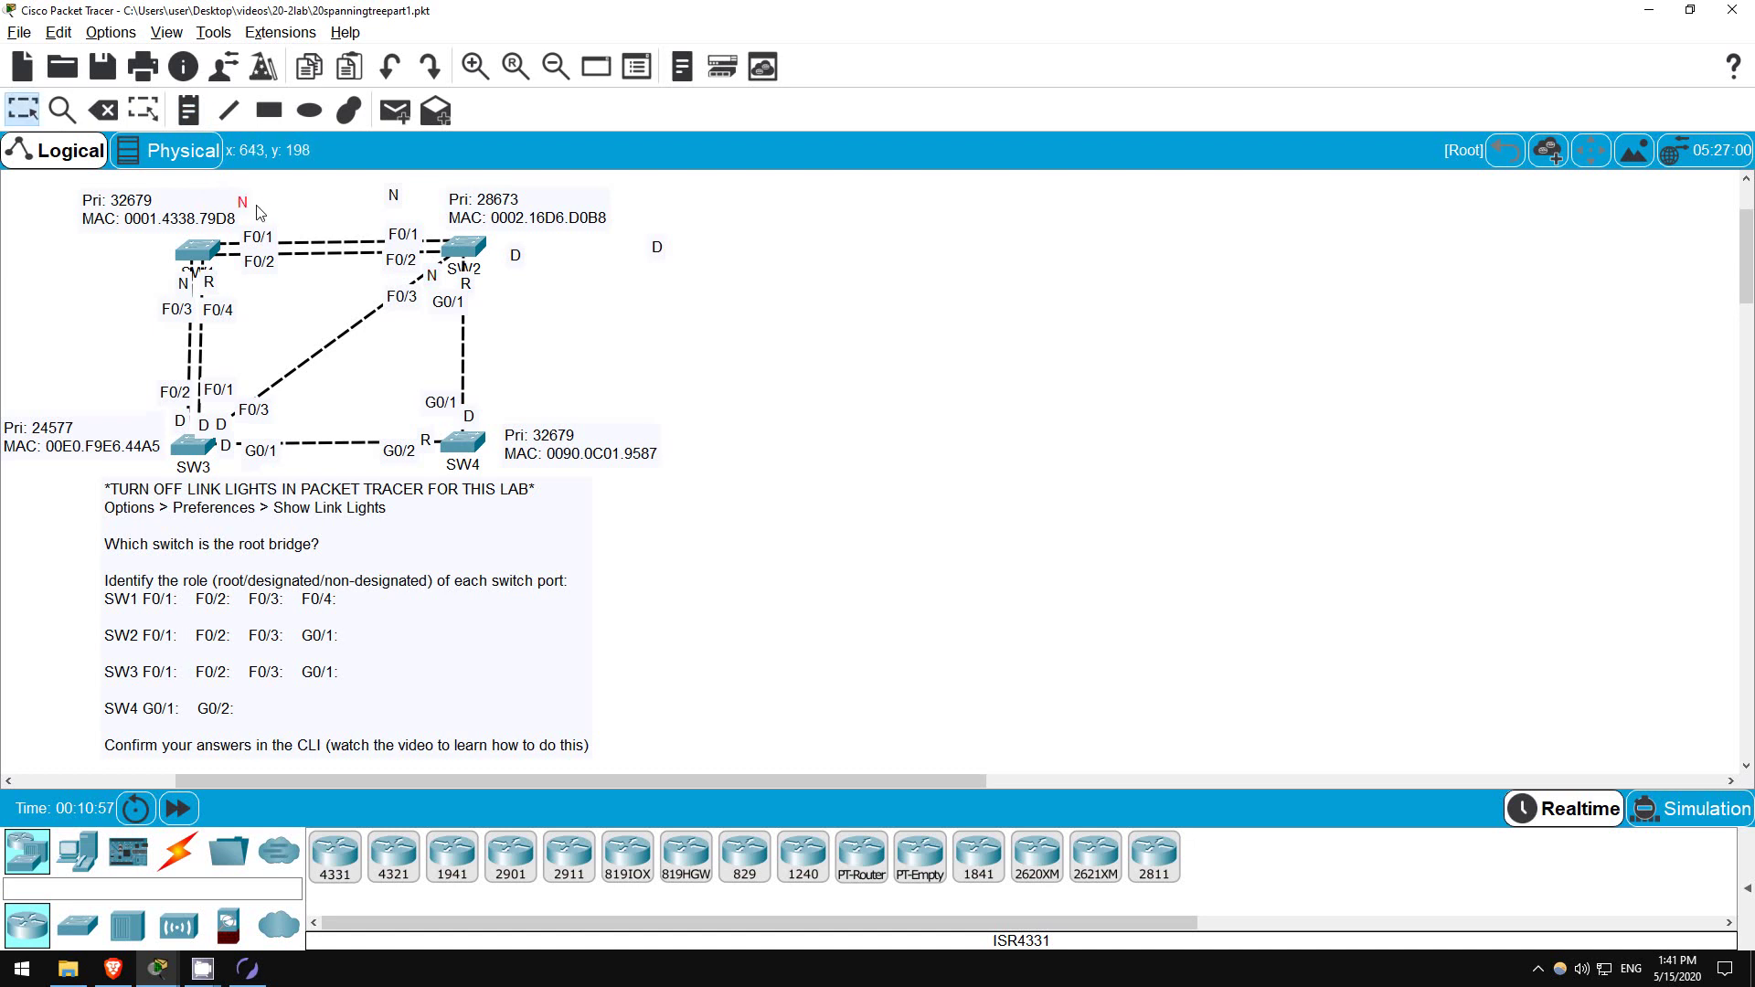
# - Move the N notes beside SW1's F0/1 and F0/2, the D notes beside SW2's
pyautogui.moveTo(259, 212); pyautogui.dragTo(246, 247)
pyautogui.moveTo(395, 203); pyautogui.dragTo(231, 242)
pyautogui.moveTo(516, 255); pyautogui.dragTo(429, 255)
pyautogui.moveTo(656, 246); pyautogui.dragTo(439, 236)
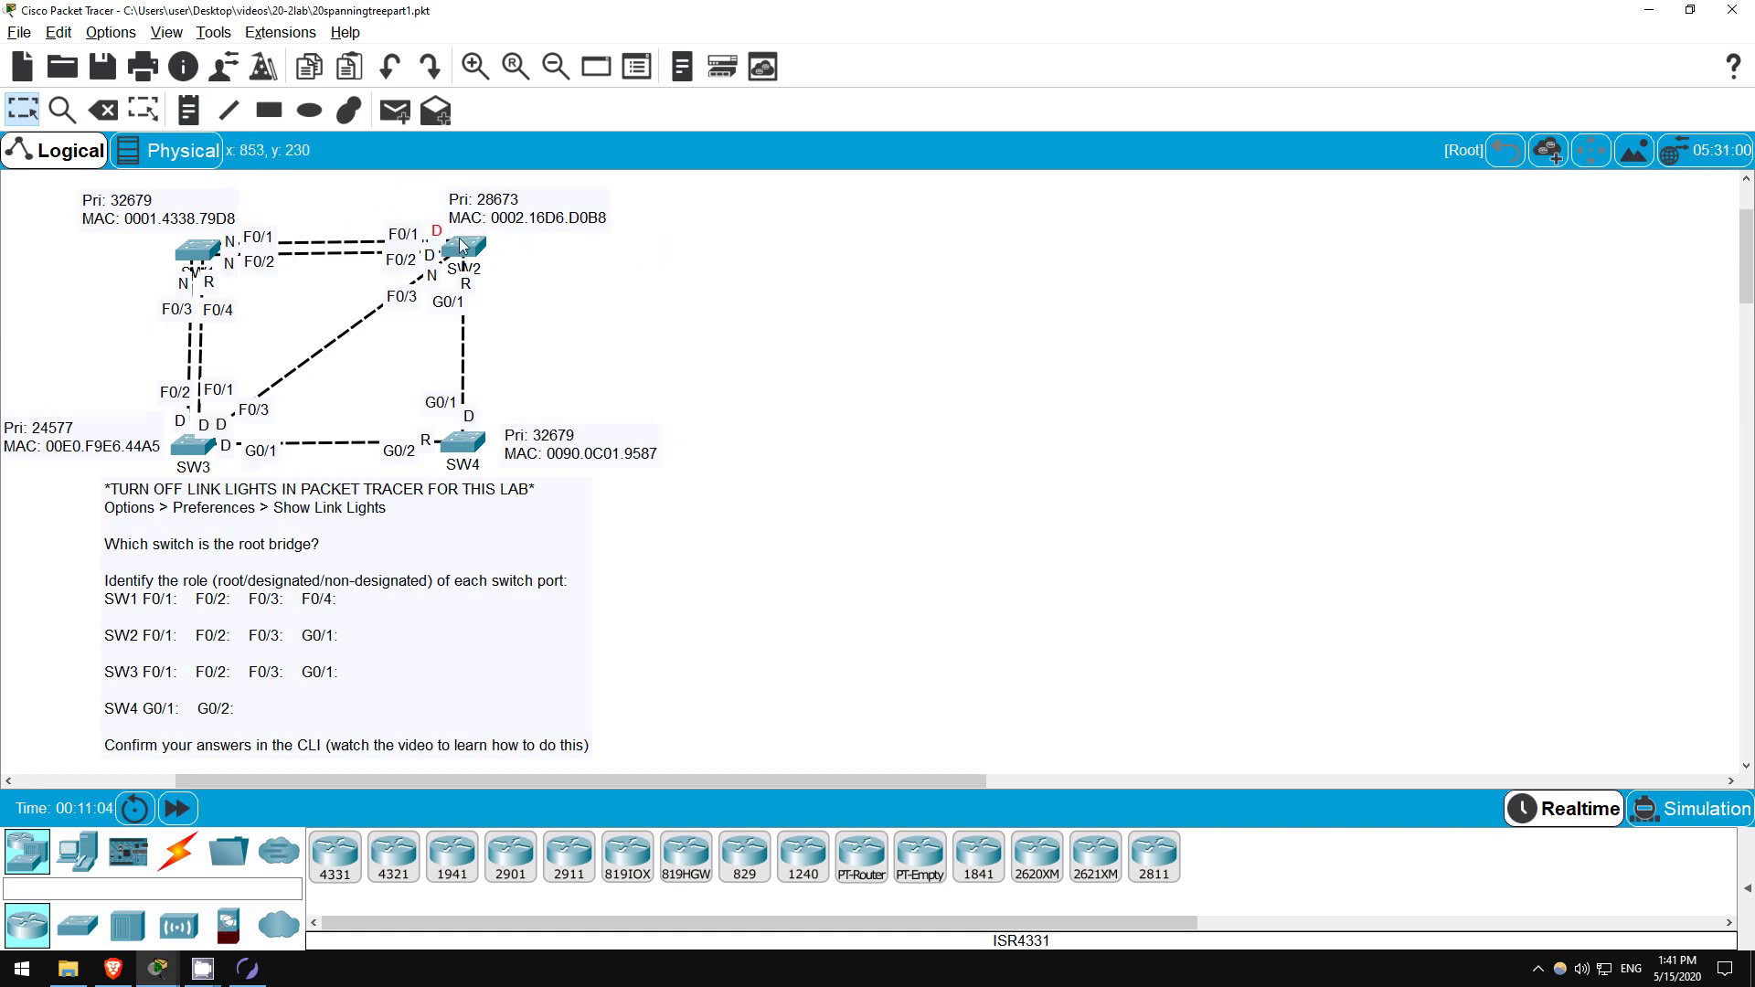
pyautogui.click(663, 356)
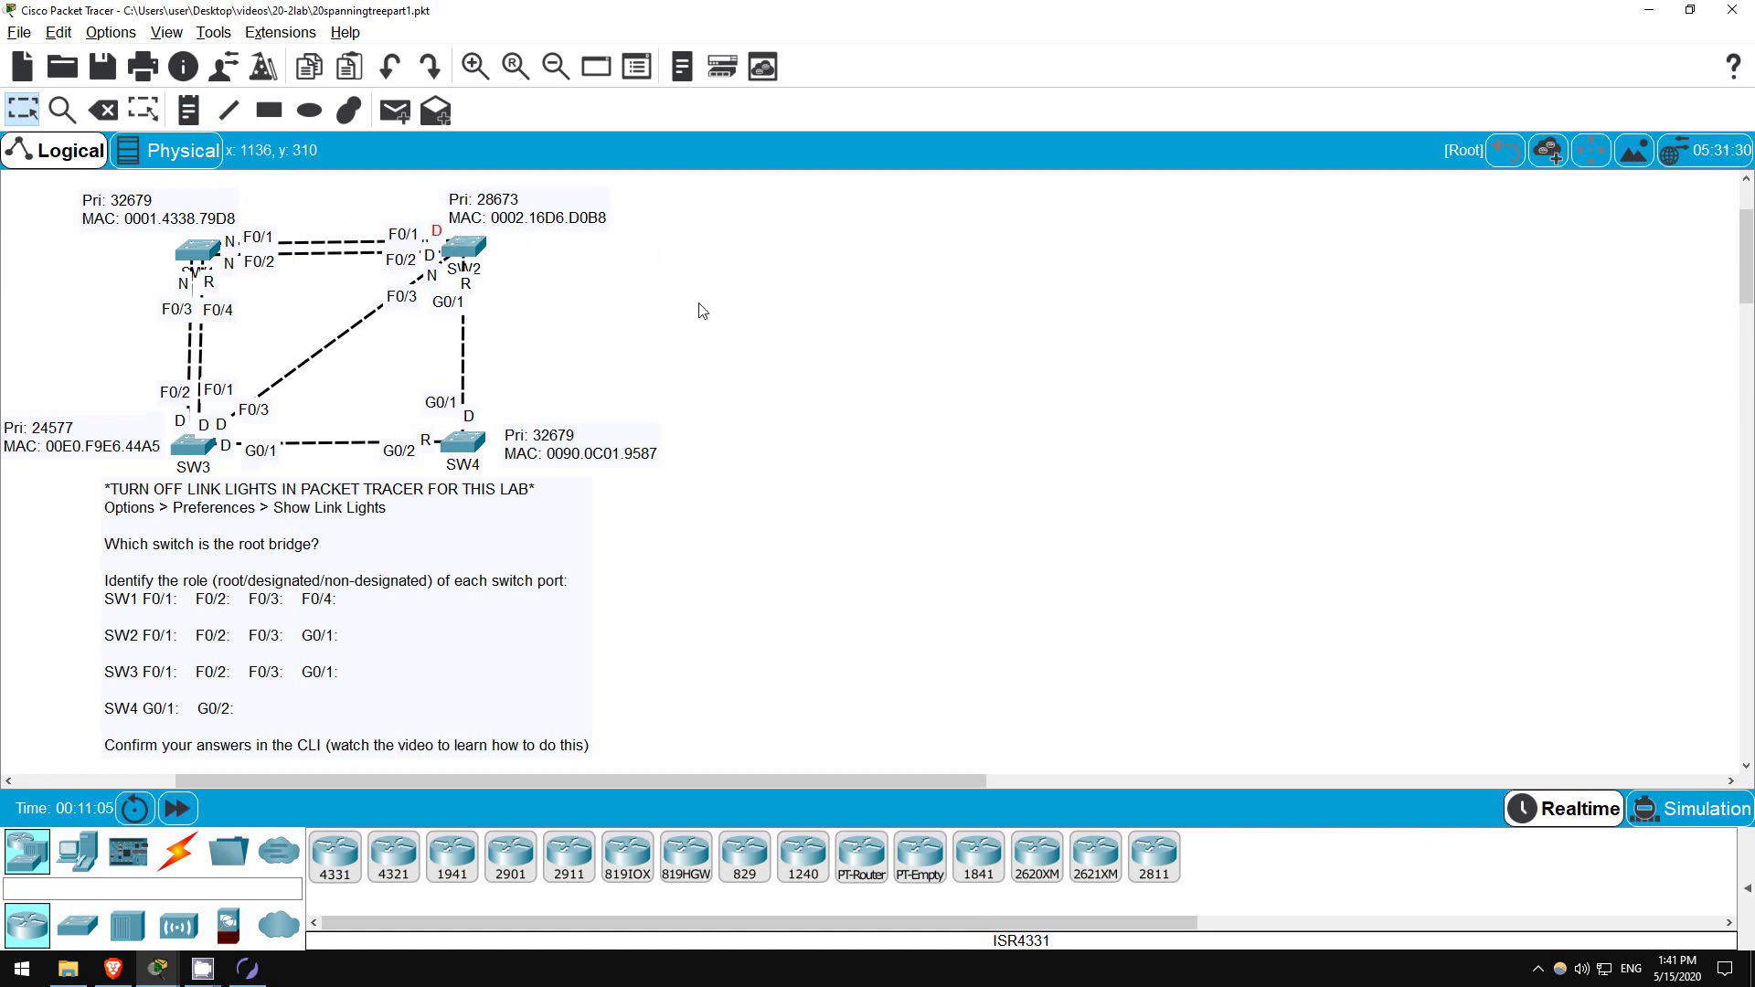
# - Open SW3's CLI and enter privileged EXEC mode with en
pyautogui.click(179, 444)
pyautogui.moveTo(862, 197); pyautogui.dragTo(912, 116)
pyautogui.click(807, 142)
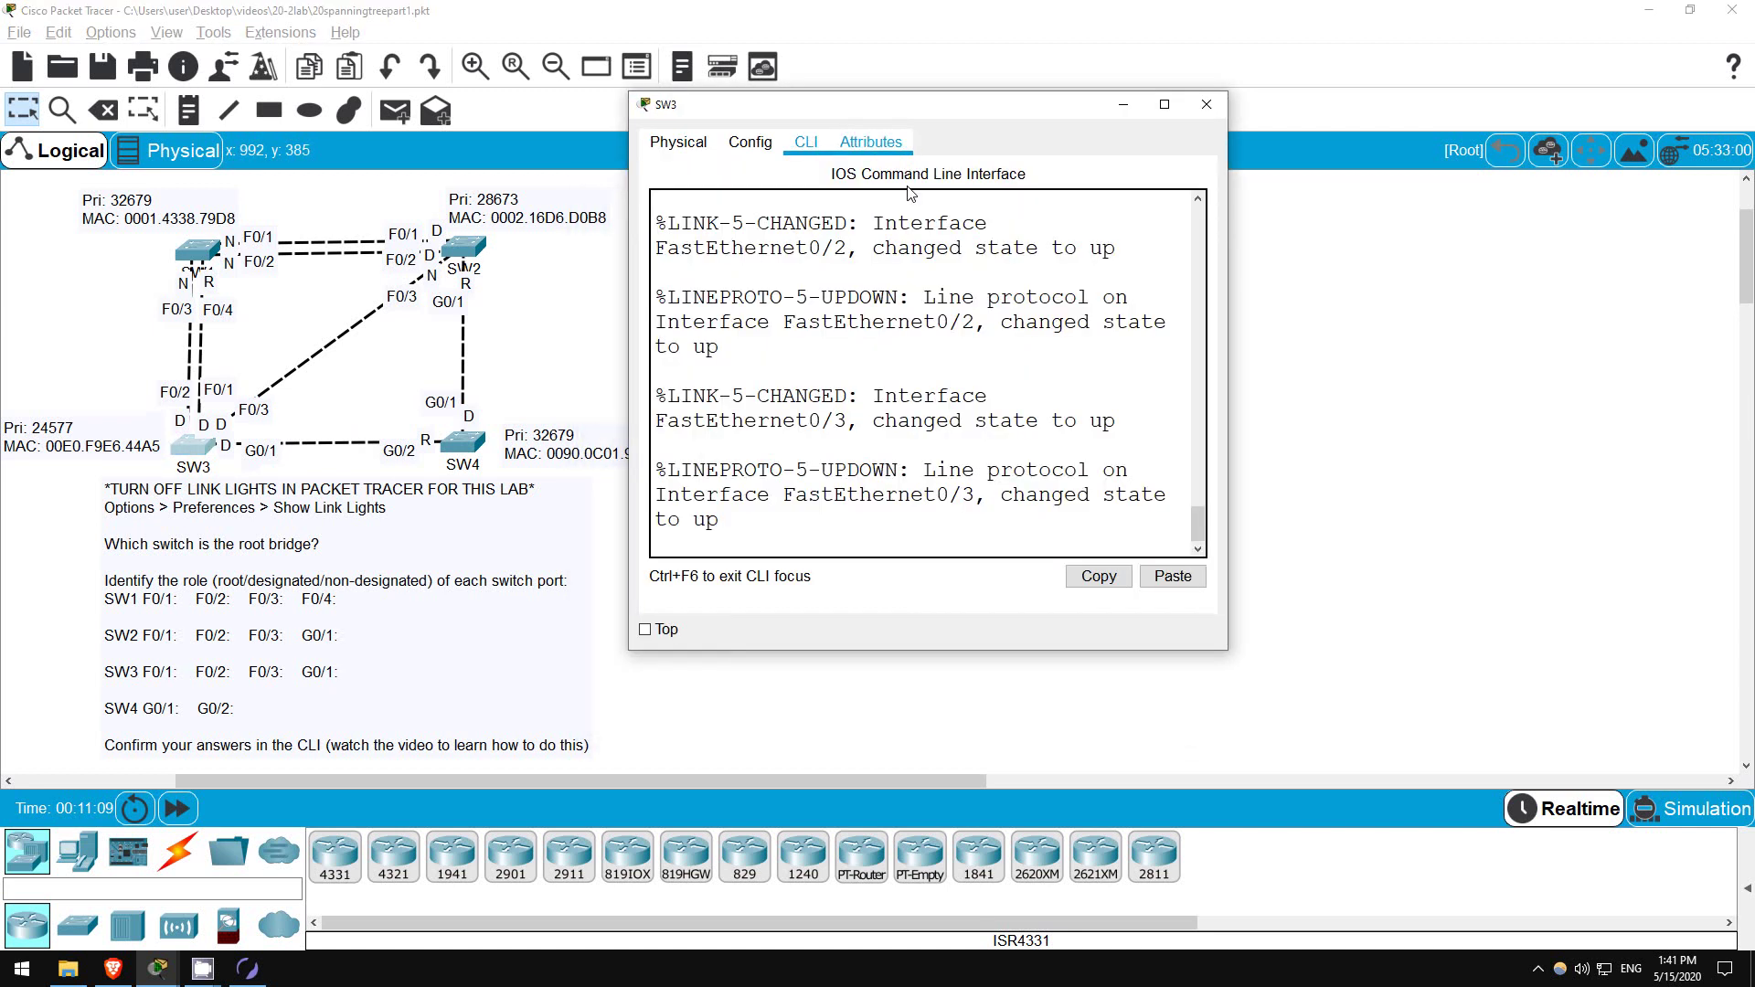
pyautogui.write('\\')
pyautogui.press('Return')
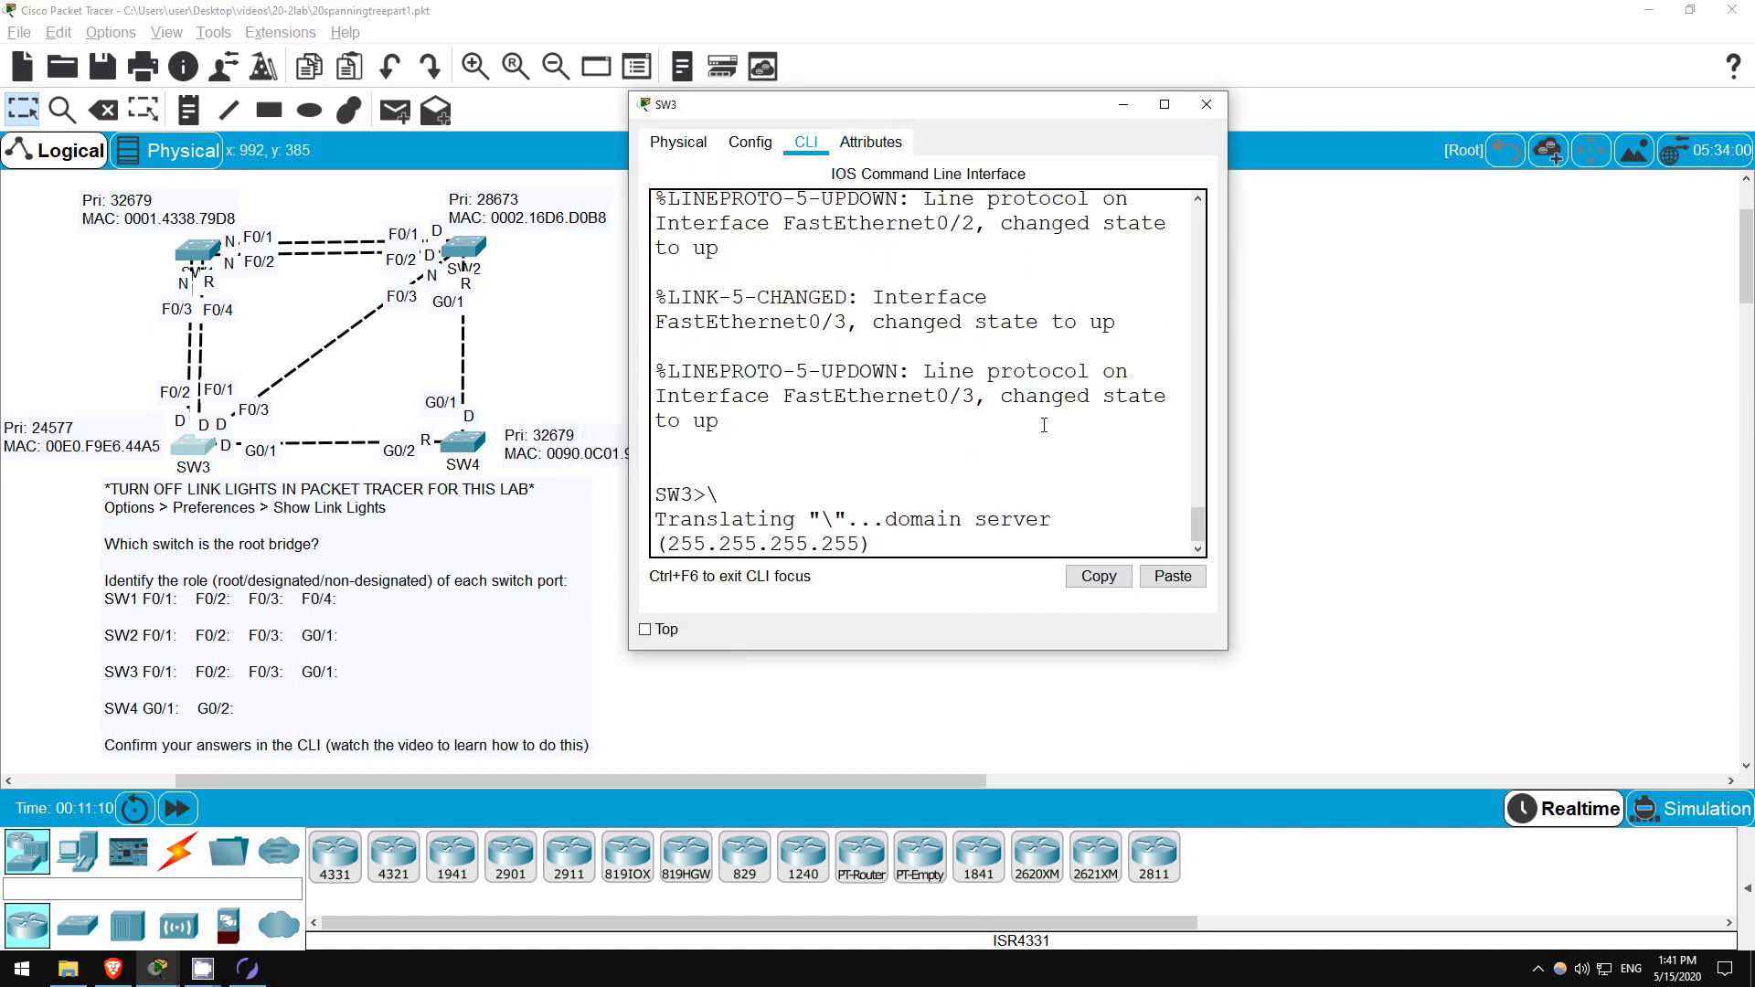
pyautogui.write('en')
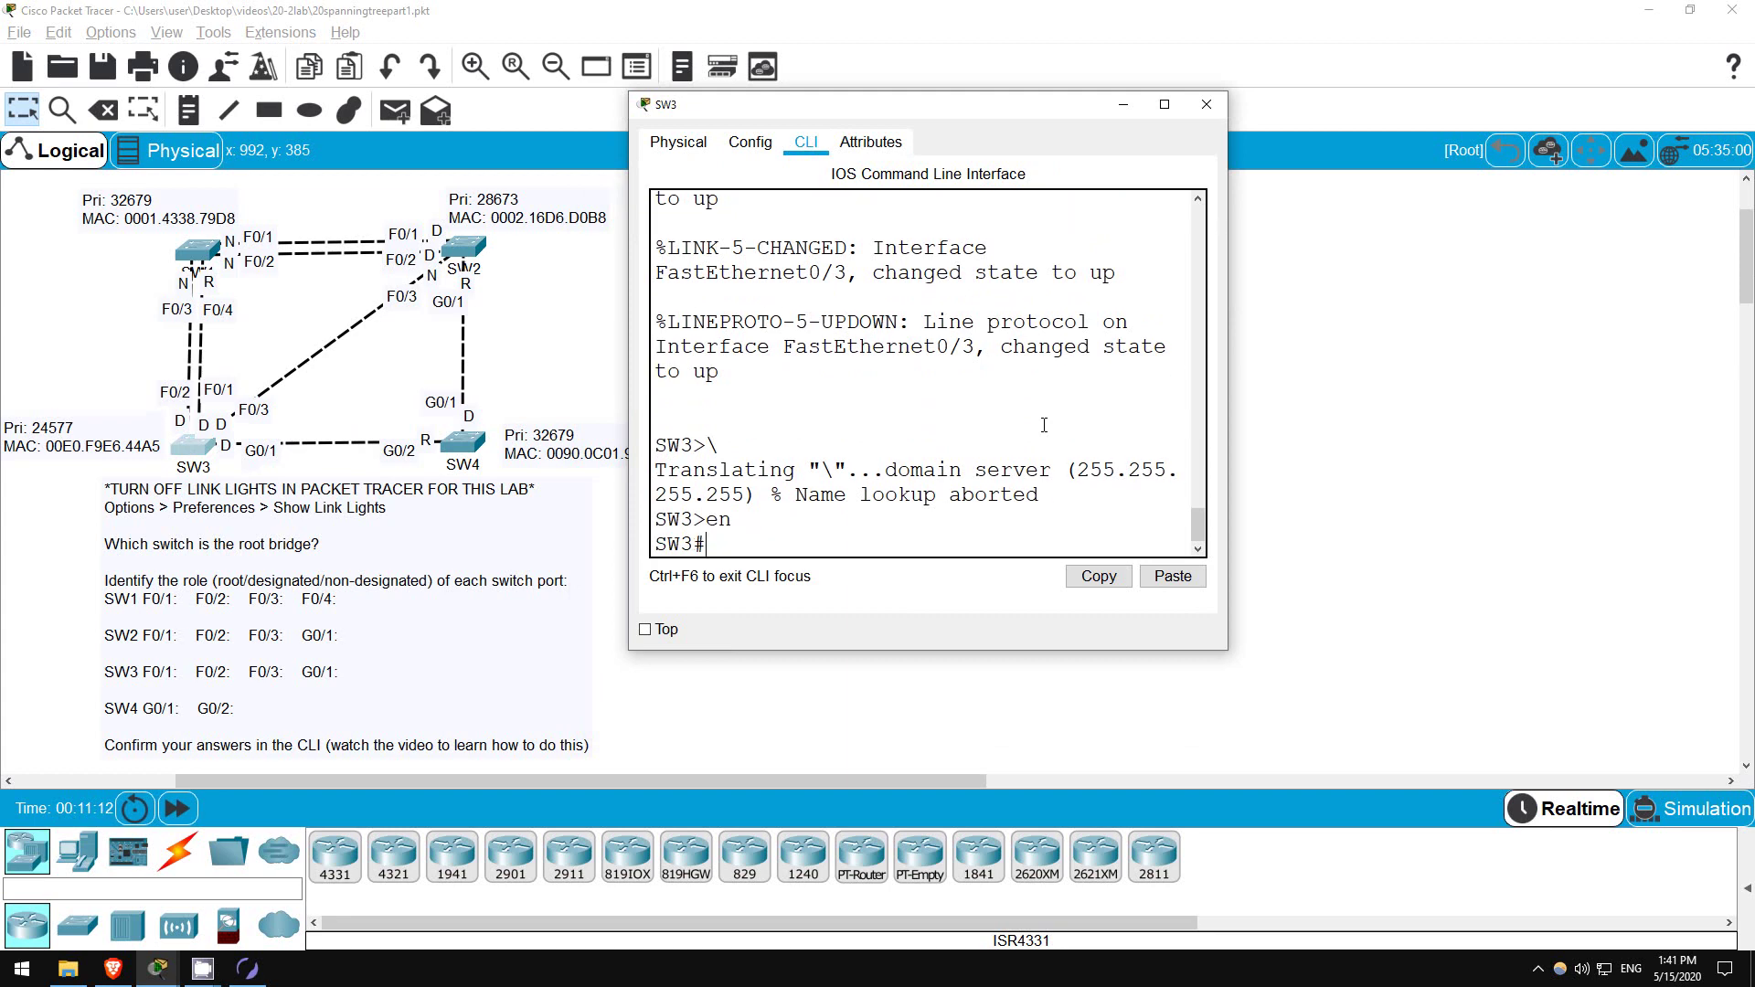
pyautogui.press('Return')
# - Run show spanning-tree on SW3 and widen the console to read the full output
pyautogui.write('show span')
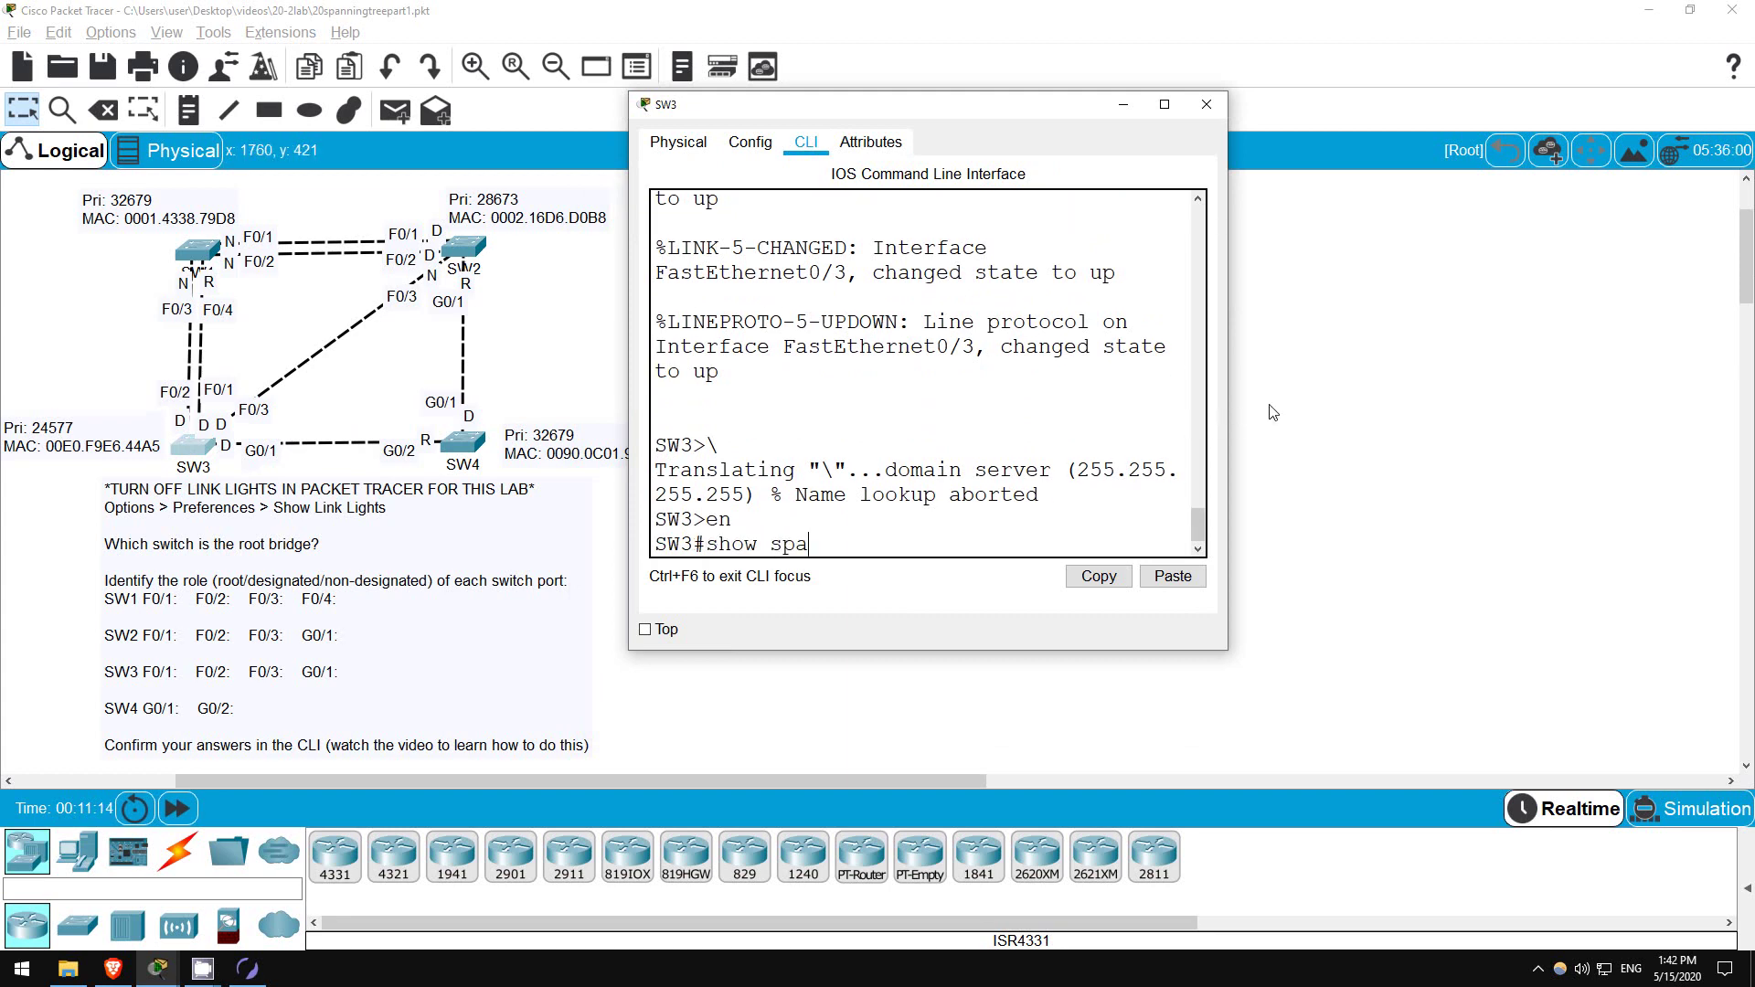
pyautogui.press('Tab')
pyautogui.press('Return')
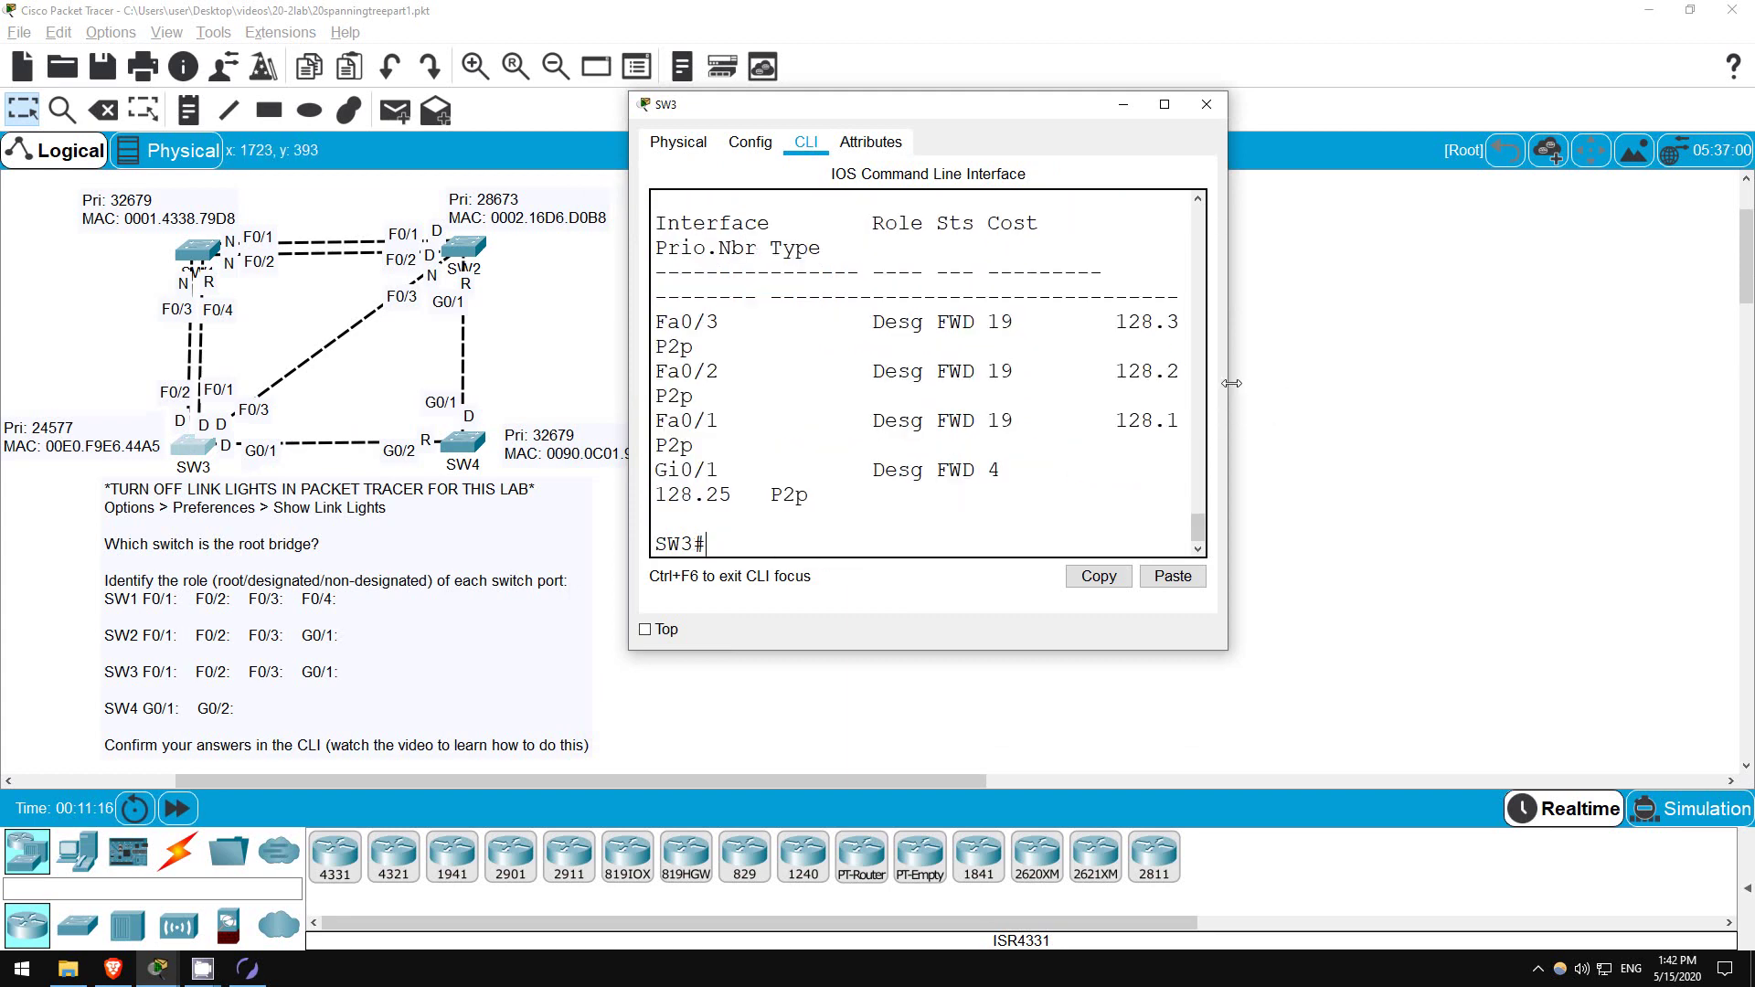
pyautogui.moveTo(1228, 384); pyautogui.dragTo(1713, 365)
pyautogui.scroll(3, 1107, 299)
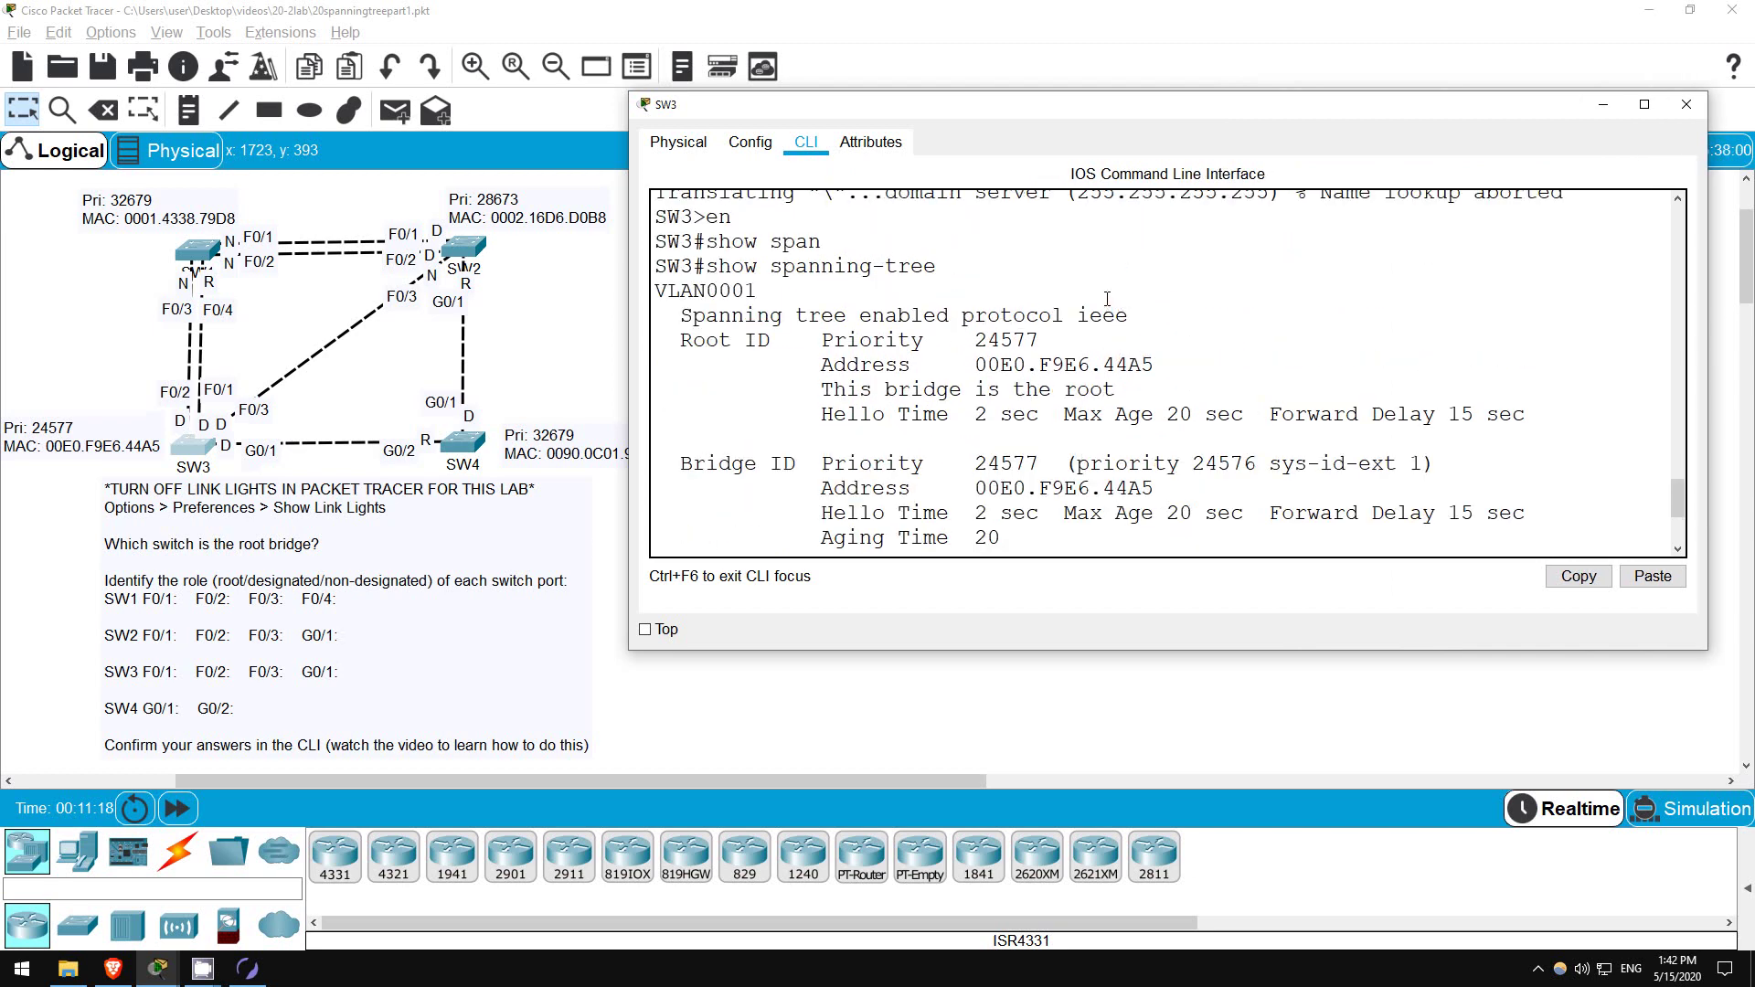
pyautogui.moveTo(773, 304); pyautogui.dragTo(653, 283)
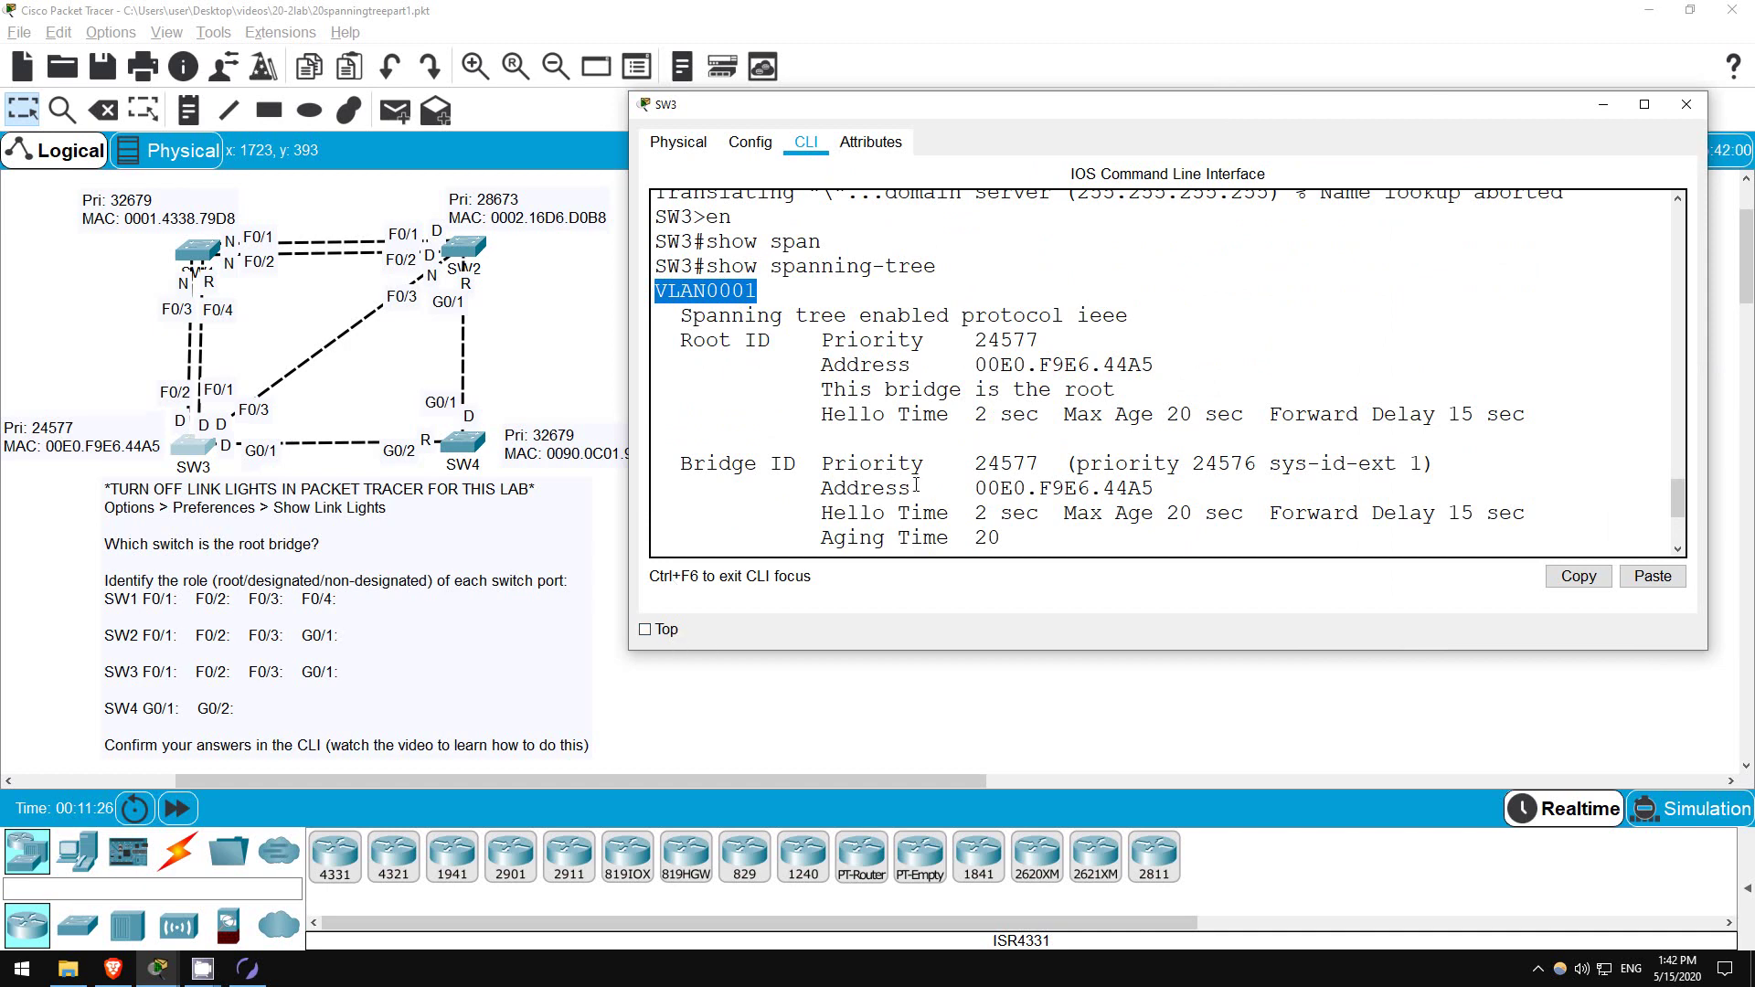
pyautogui.press('Return')
pyautogui.press('Return')
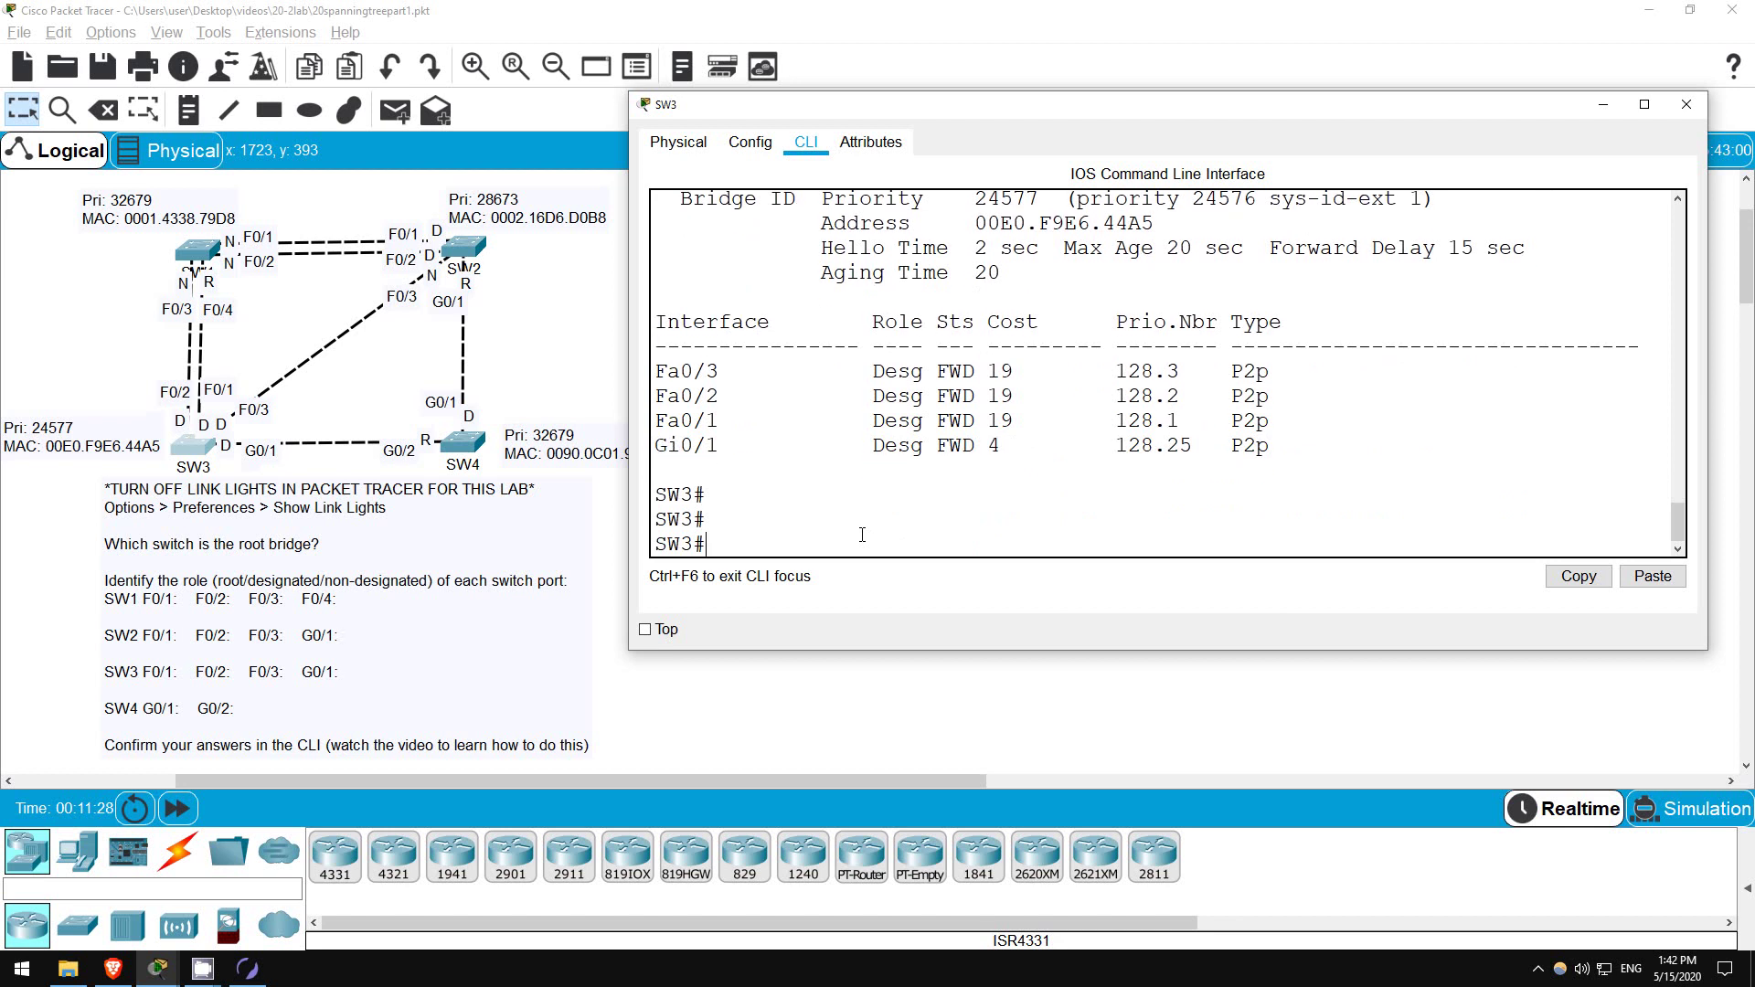
# - Run show spanning-tree vlan 1 on SW3 and highlight the ieee protocol line
pyautogui.write('show span')
pyautogui.press('Tab')
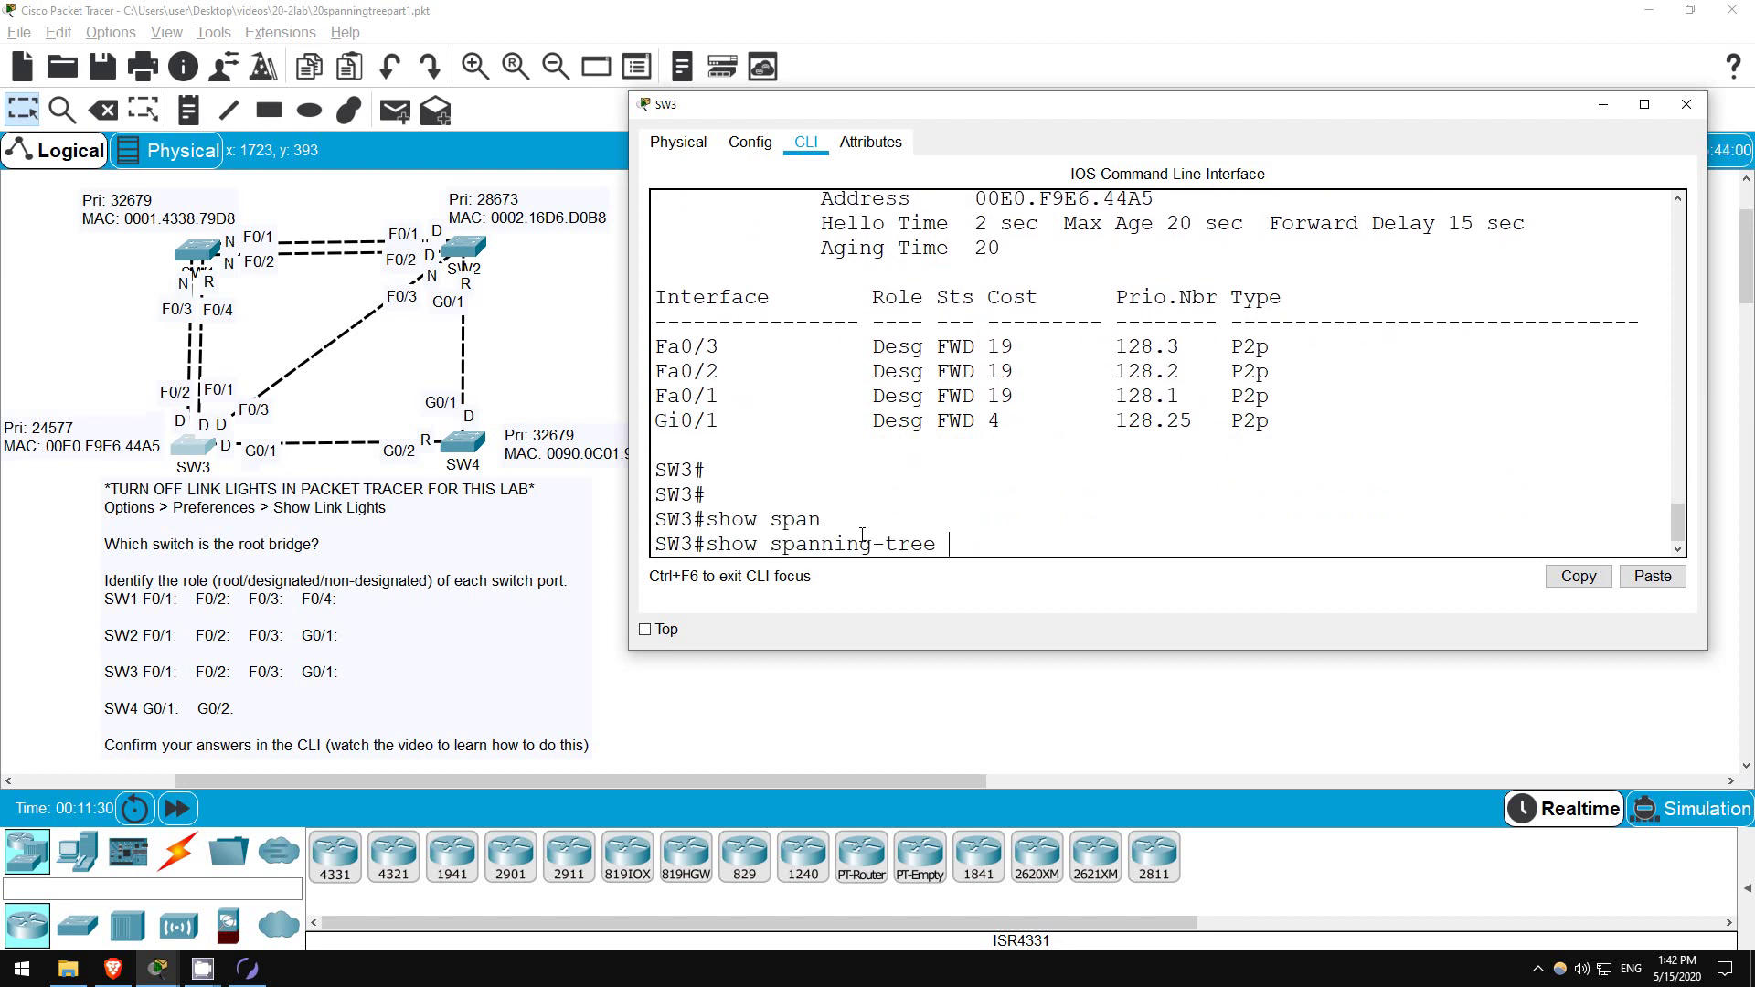
pyautogui.write('vlan 1')
pyautogui.press('Return')
pyautogui.scroll(2, 779, 384)
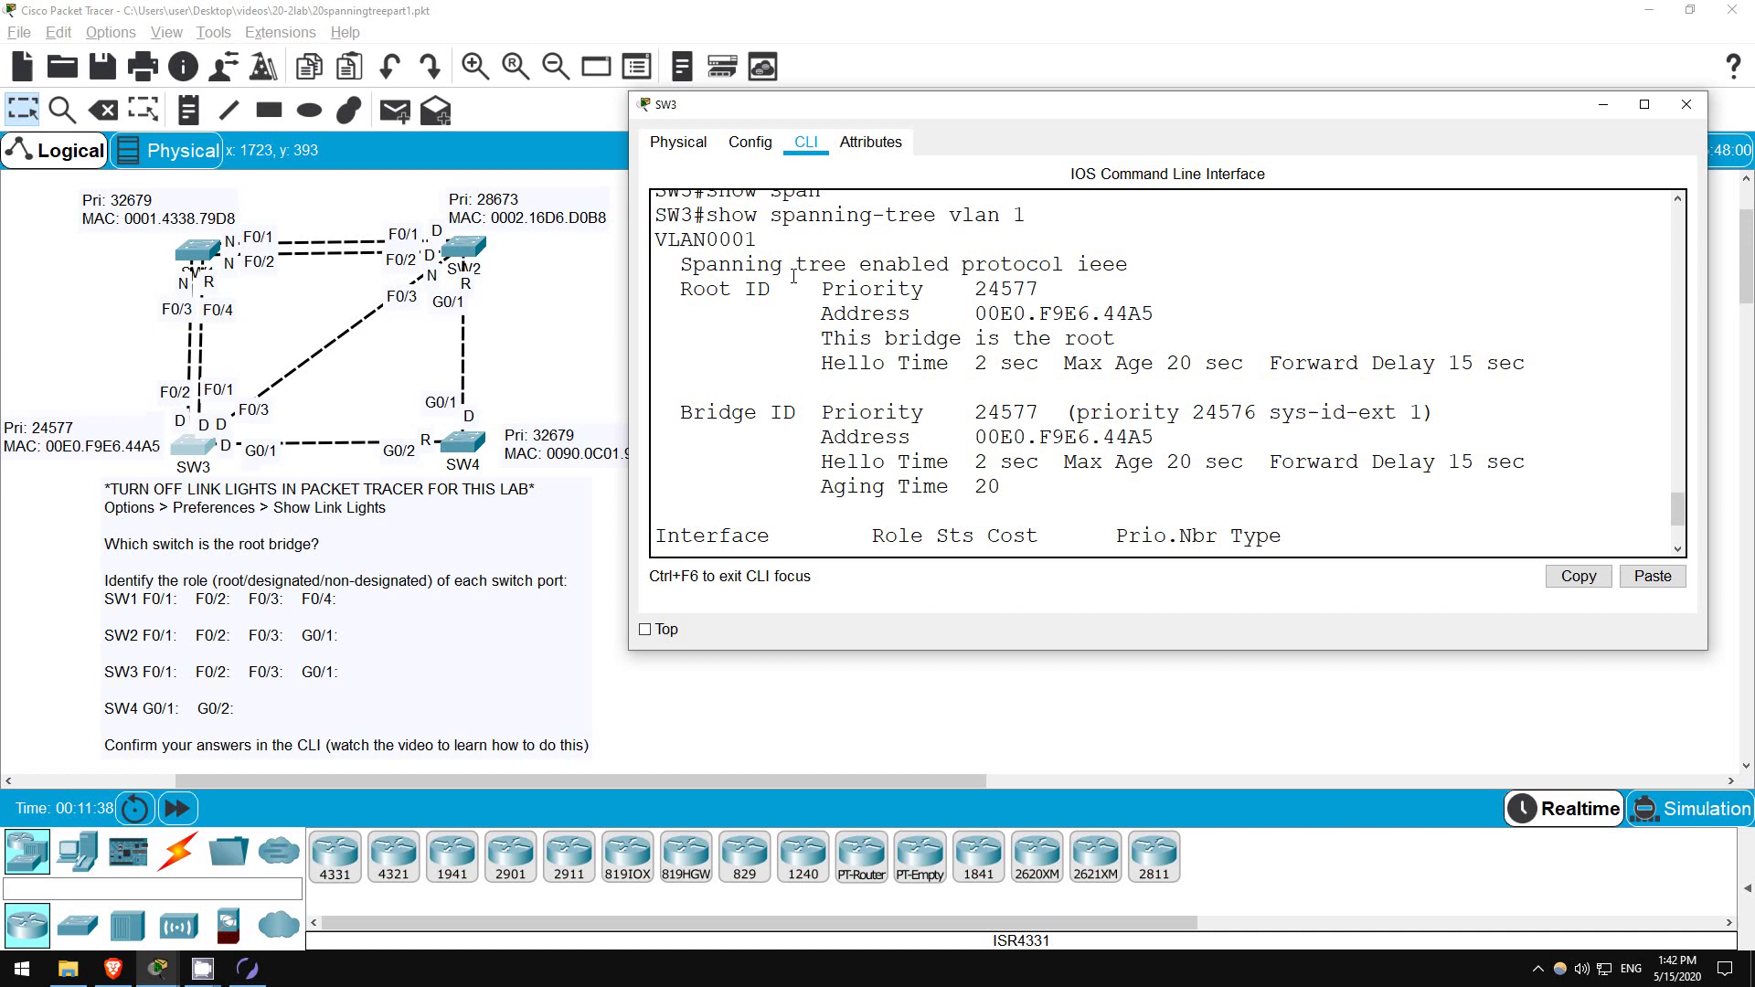
pyautogui.moveTo(681, 264); pyautogui.dragTo(1128, 269)
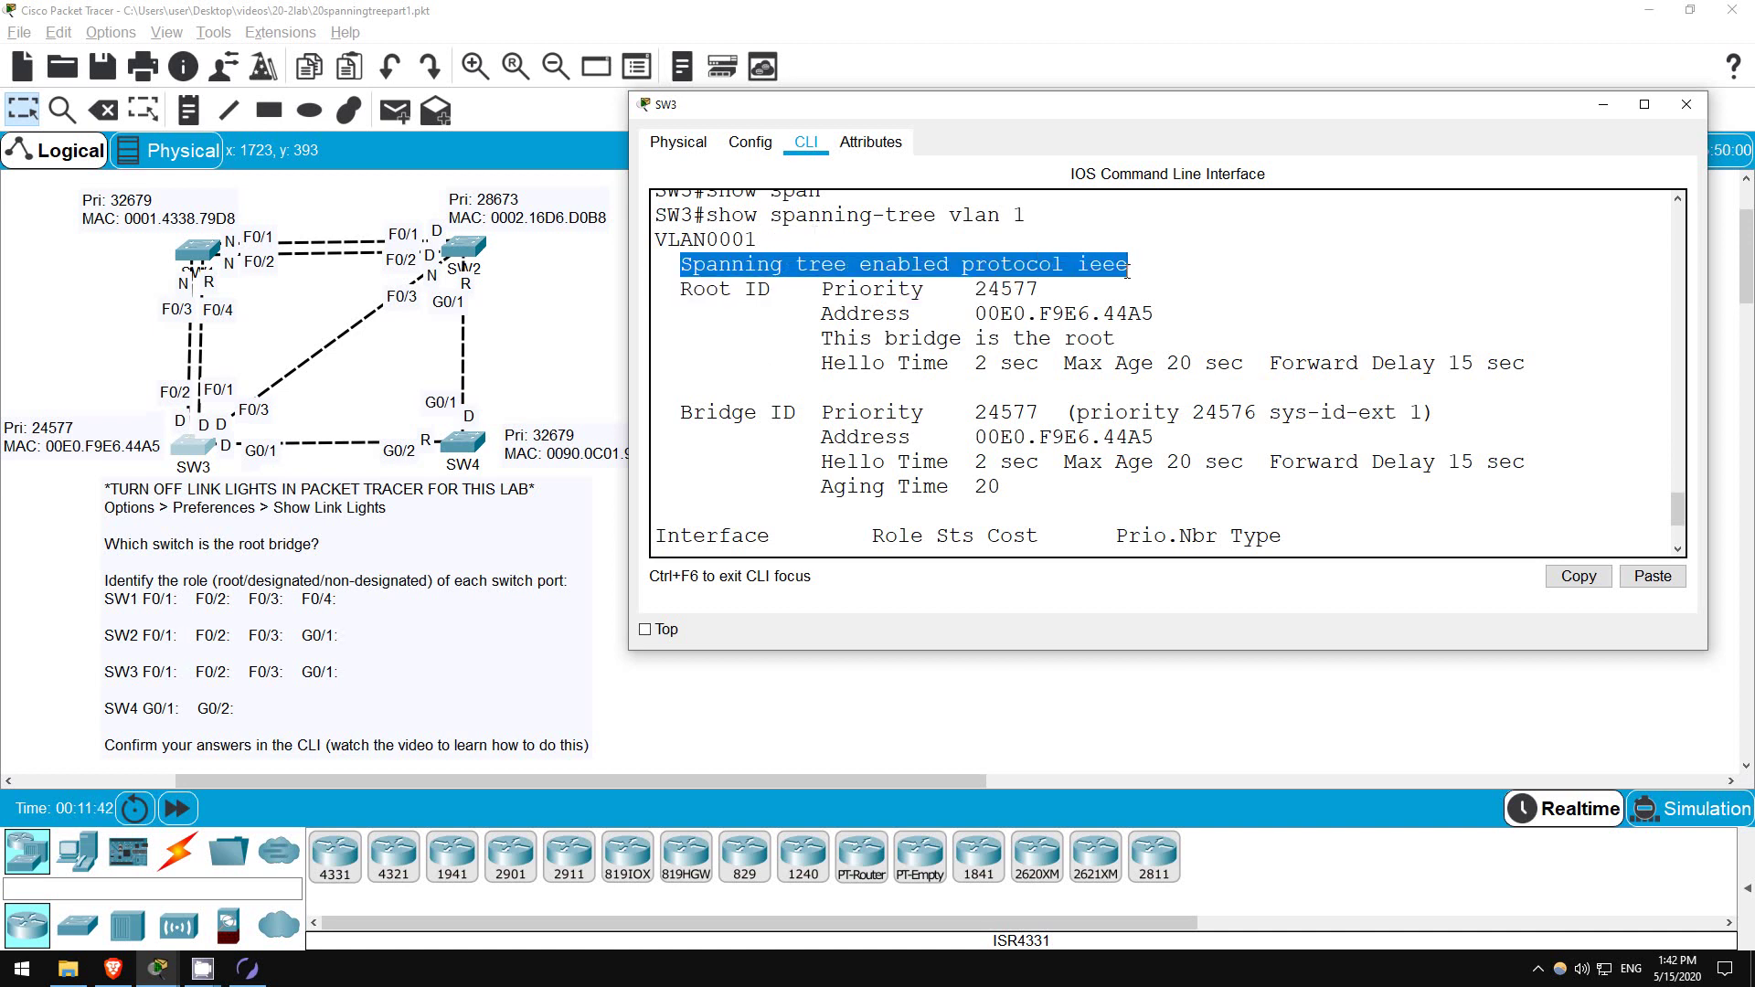
pyautogui.click(1141, 272)
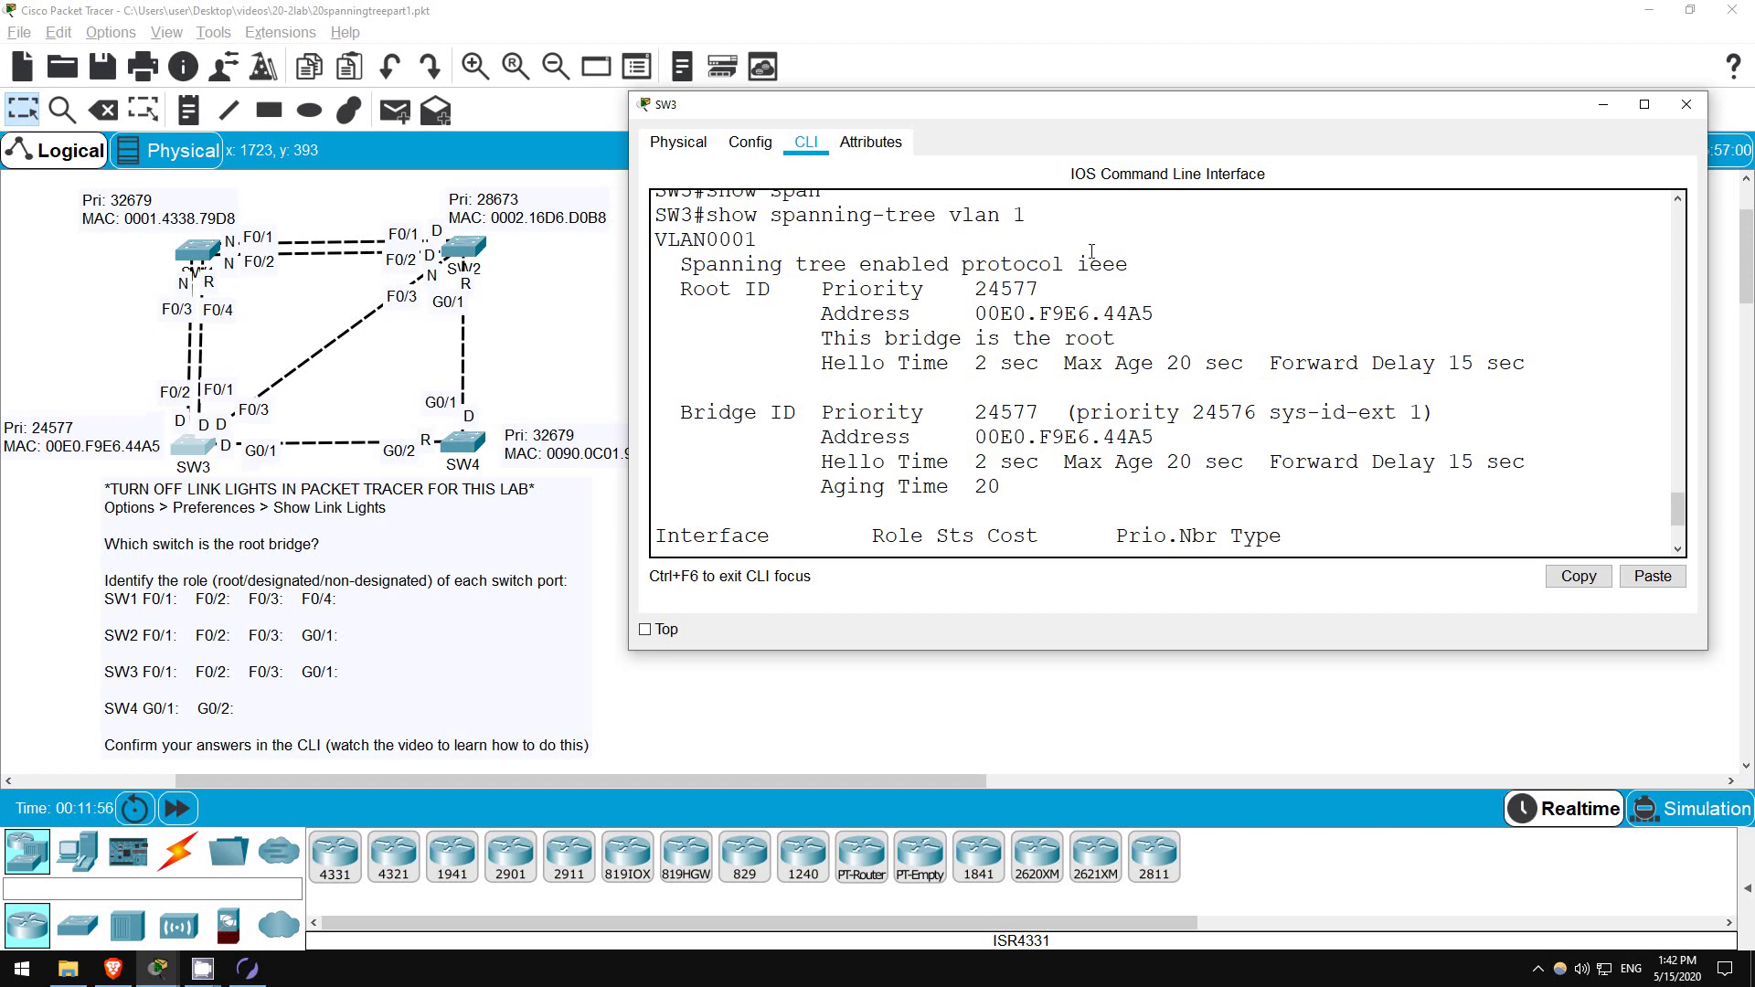
# - Highlight Root ID and Bridge ID priority 24577, the root-bridge line, and hello/max-age/forward-delay timers
pyautogui.moveTo(669, 289); pyautogui.dragTo(771, 289)
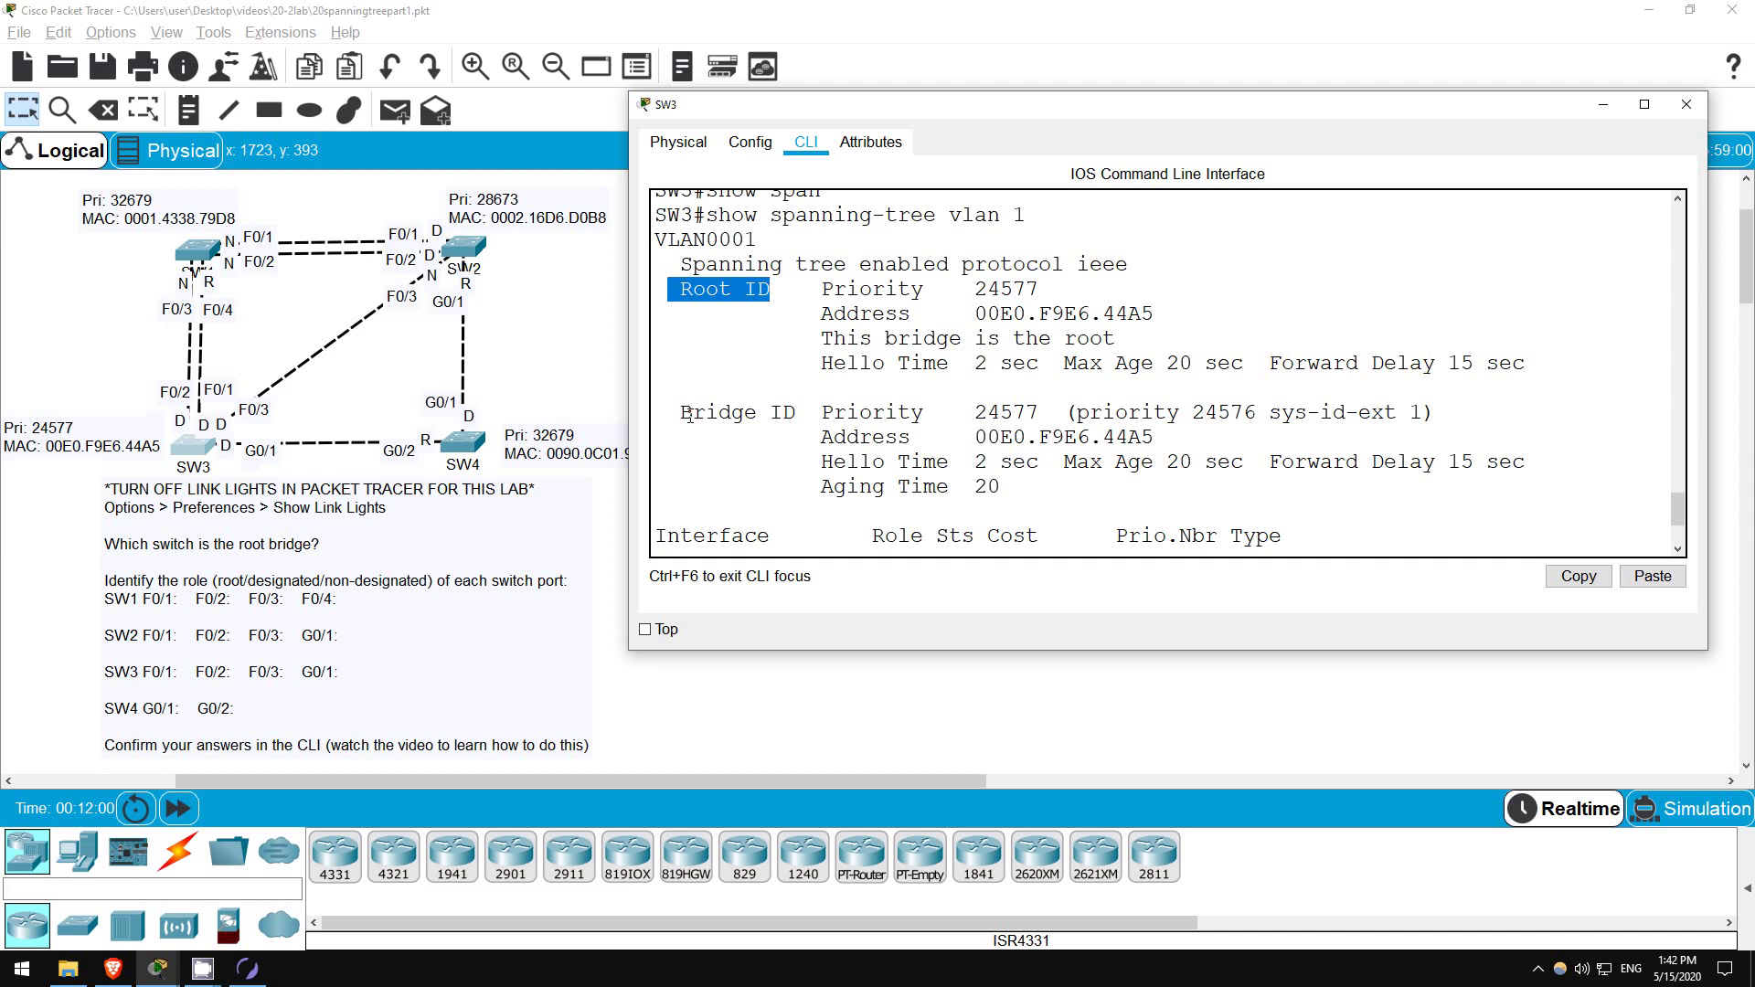
pyautogui.moveTo(682, 417); pyautogui.dragTo(838, 413)
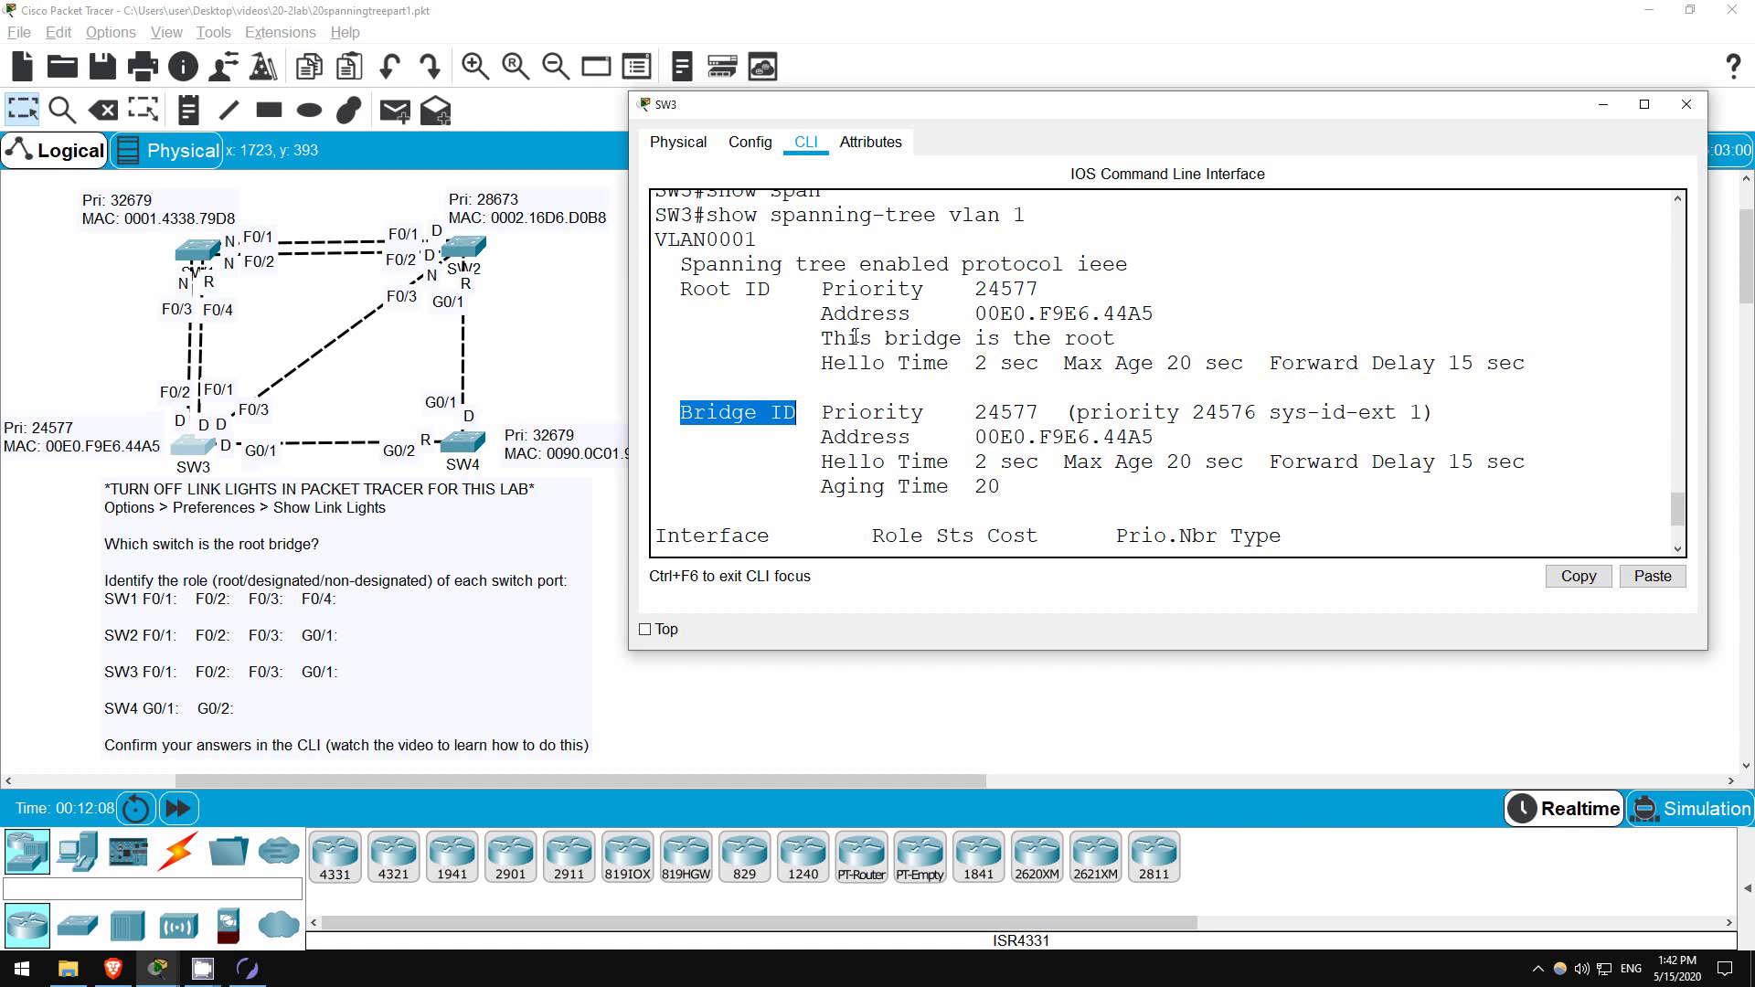
pyautogui.click(796, 335)
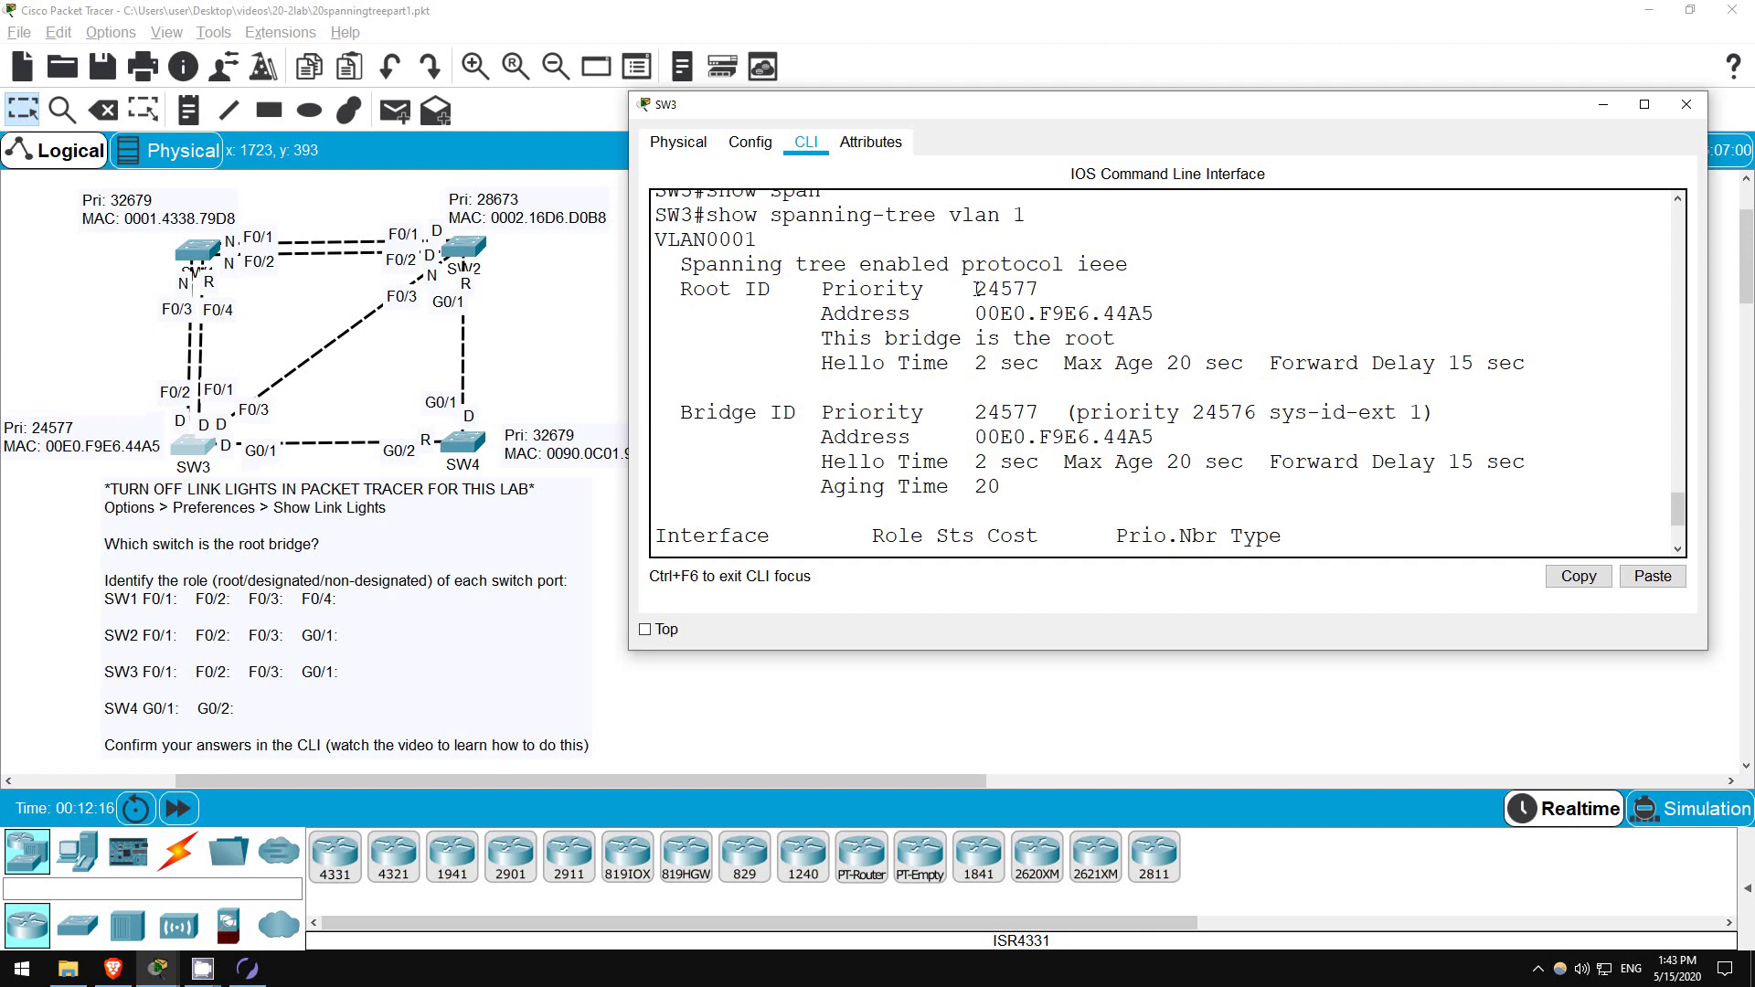
pyautogui.moveTo(974, 291); pyautogui.dragTo(1040, 292)
pyautogui.moveTo(974, 413); pyautogui.dragTo(1443, 418)
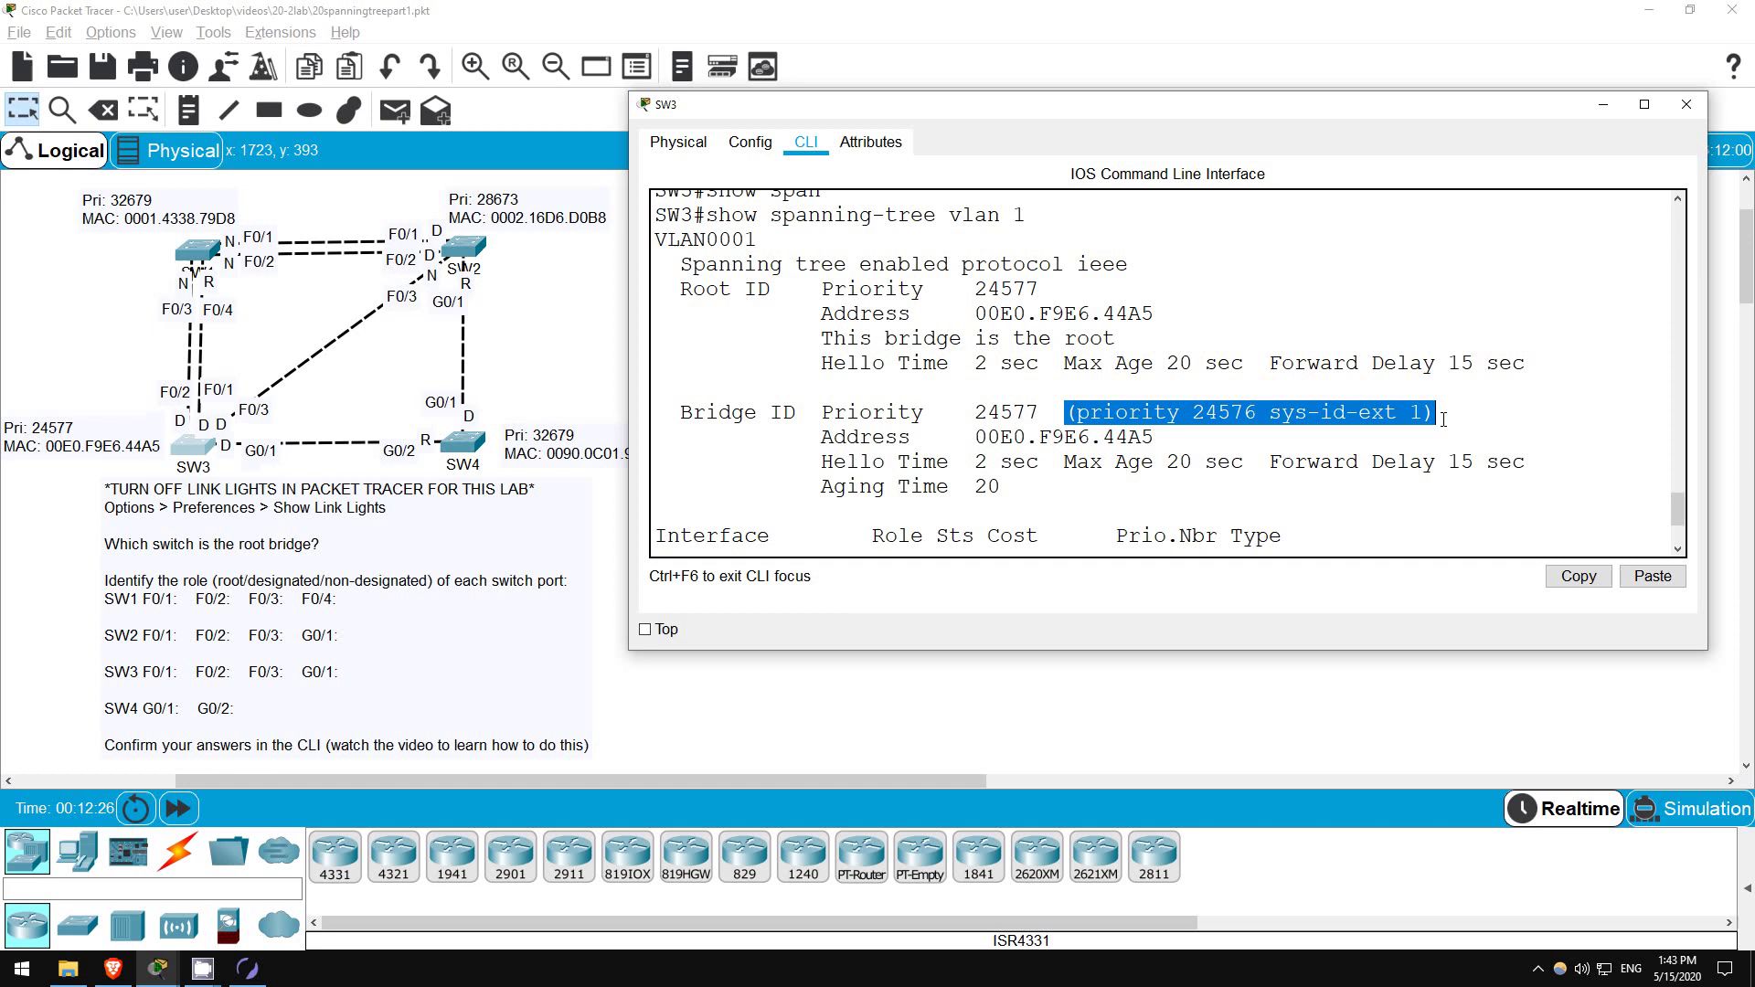
pyautogui.click(1442, 419)
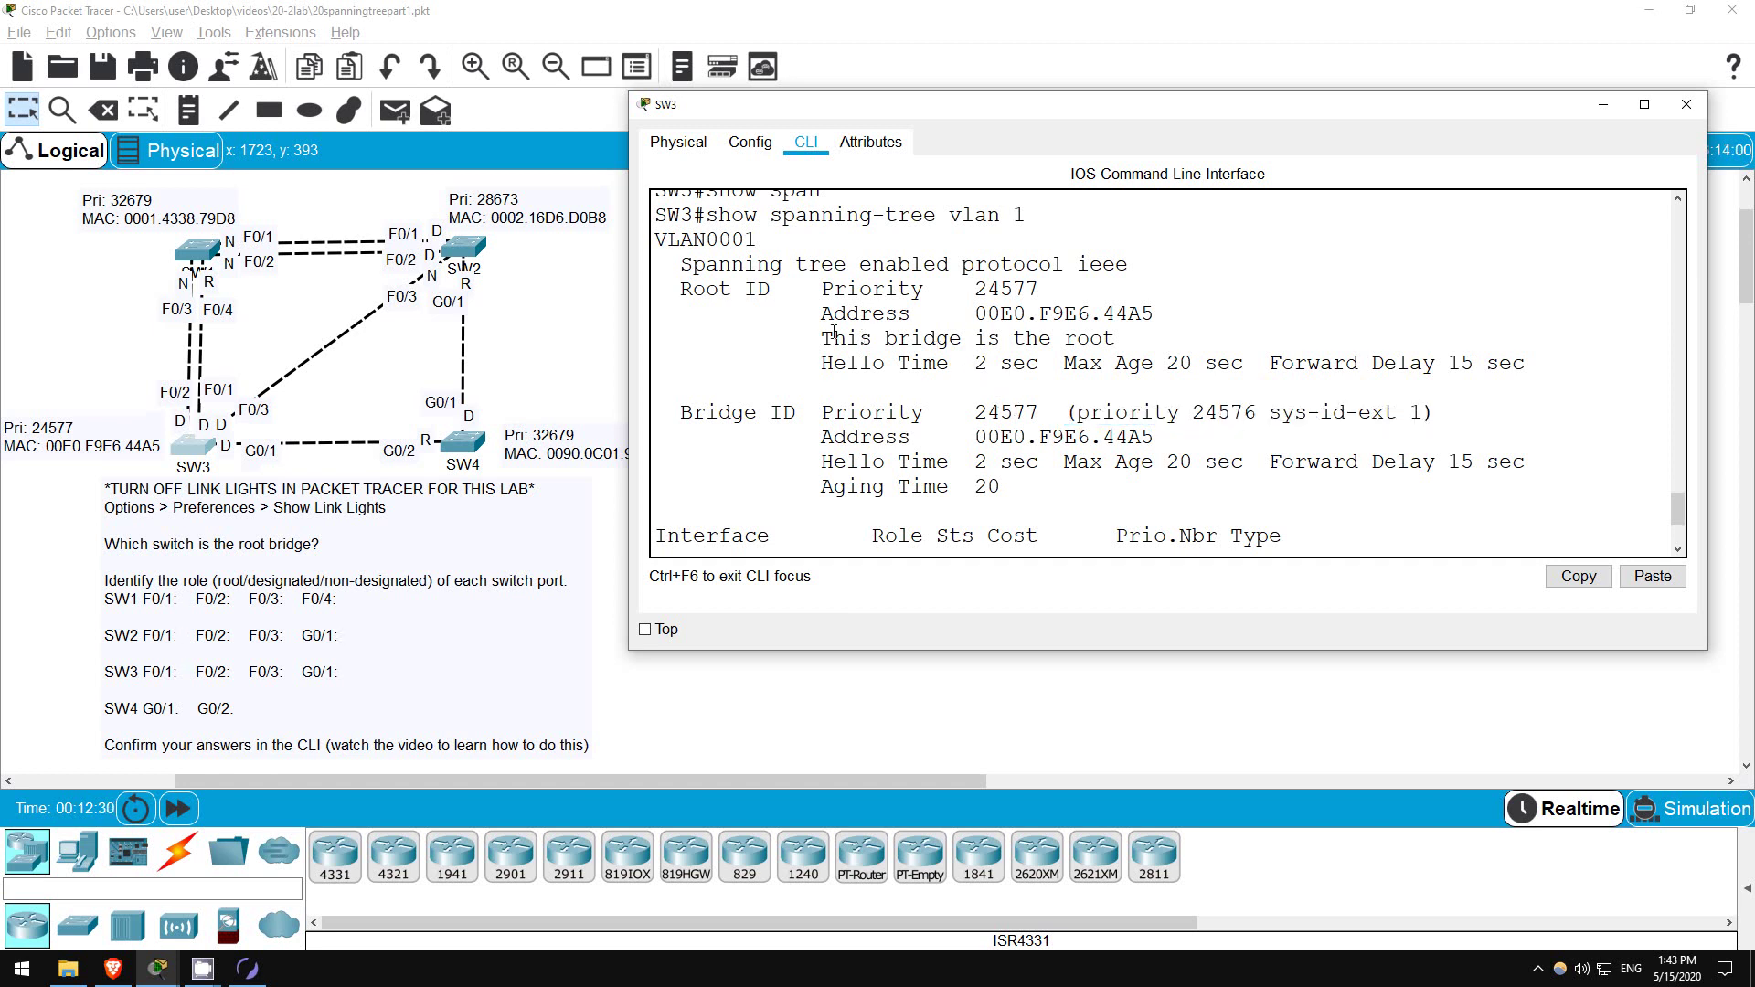
pyautogui.moveTo(810, 338); pyautogui.dragTo(1122, 338)
pyautogui.click(1122, 338)
pyautogui.moveTo(822, 363); pyautogui.dragTo(1252, 382)
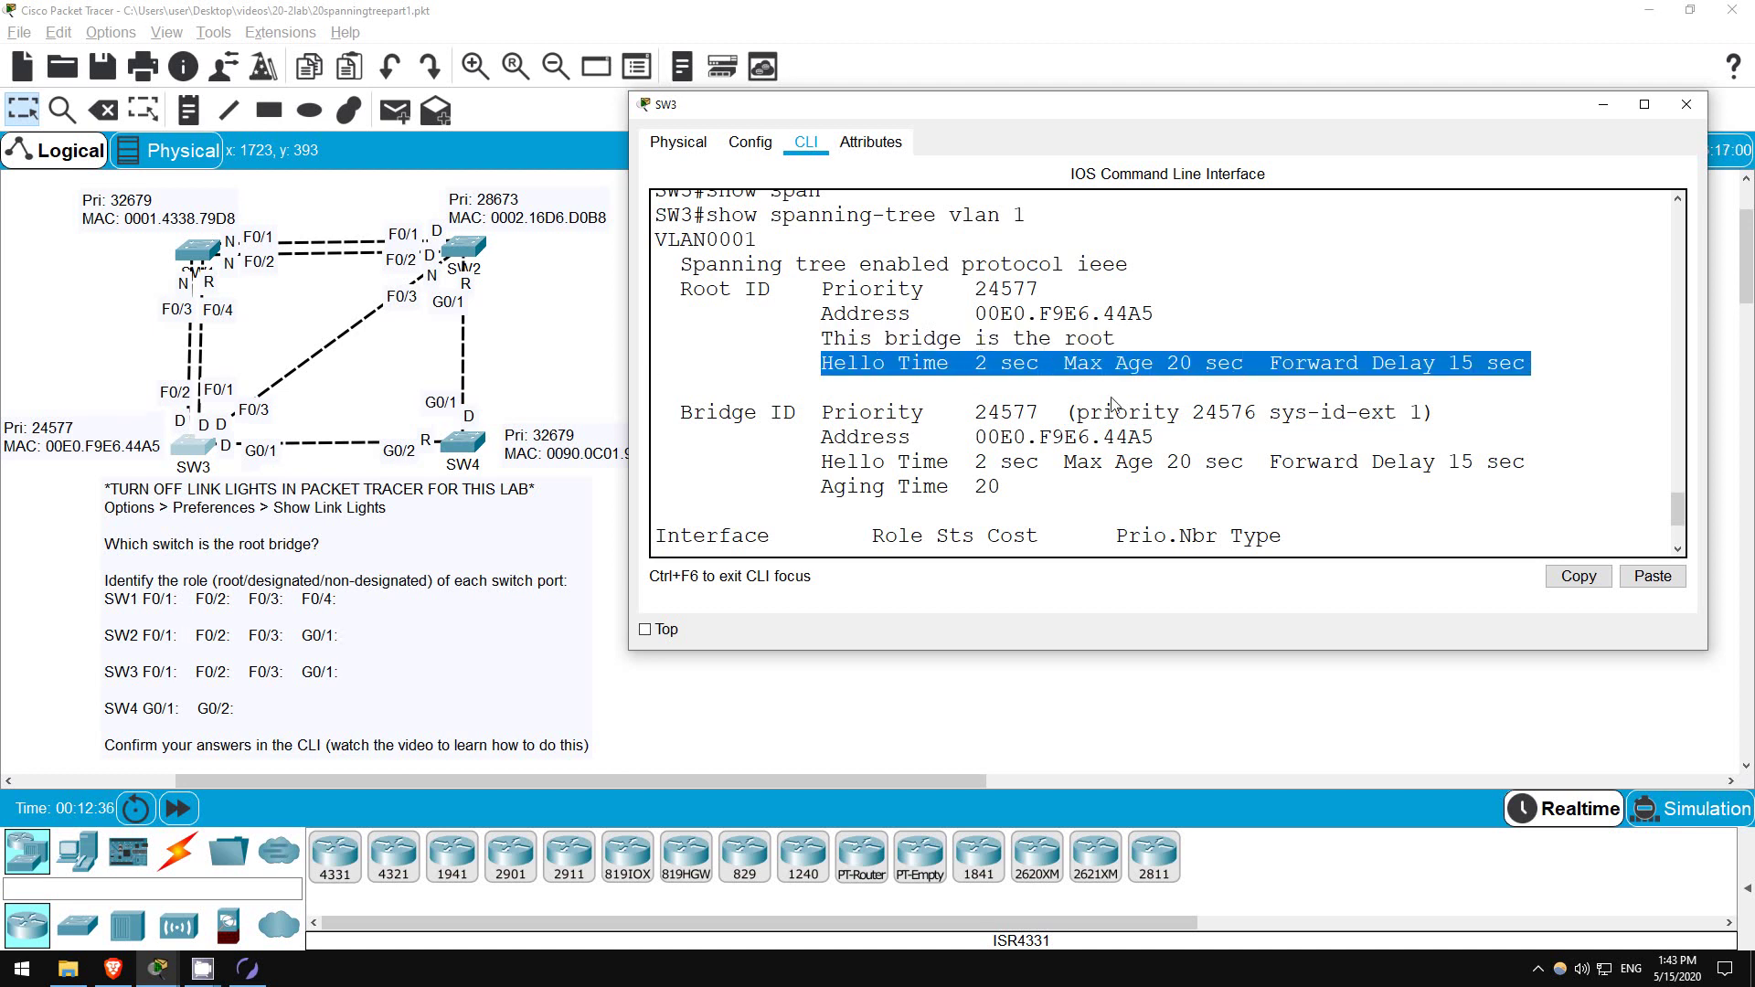
pyautogui.click(1049, 421)
pyautogui.scroll(-3, 1049, 421)
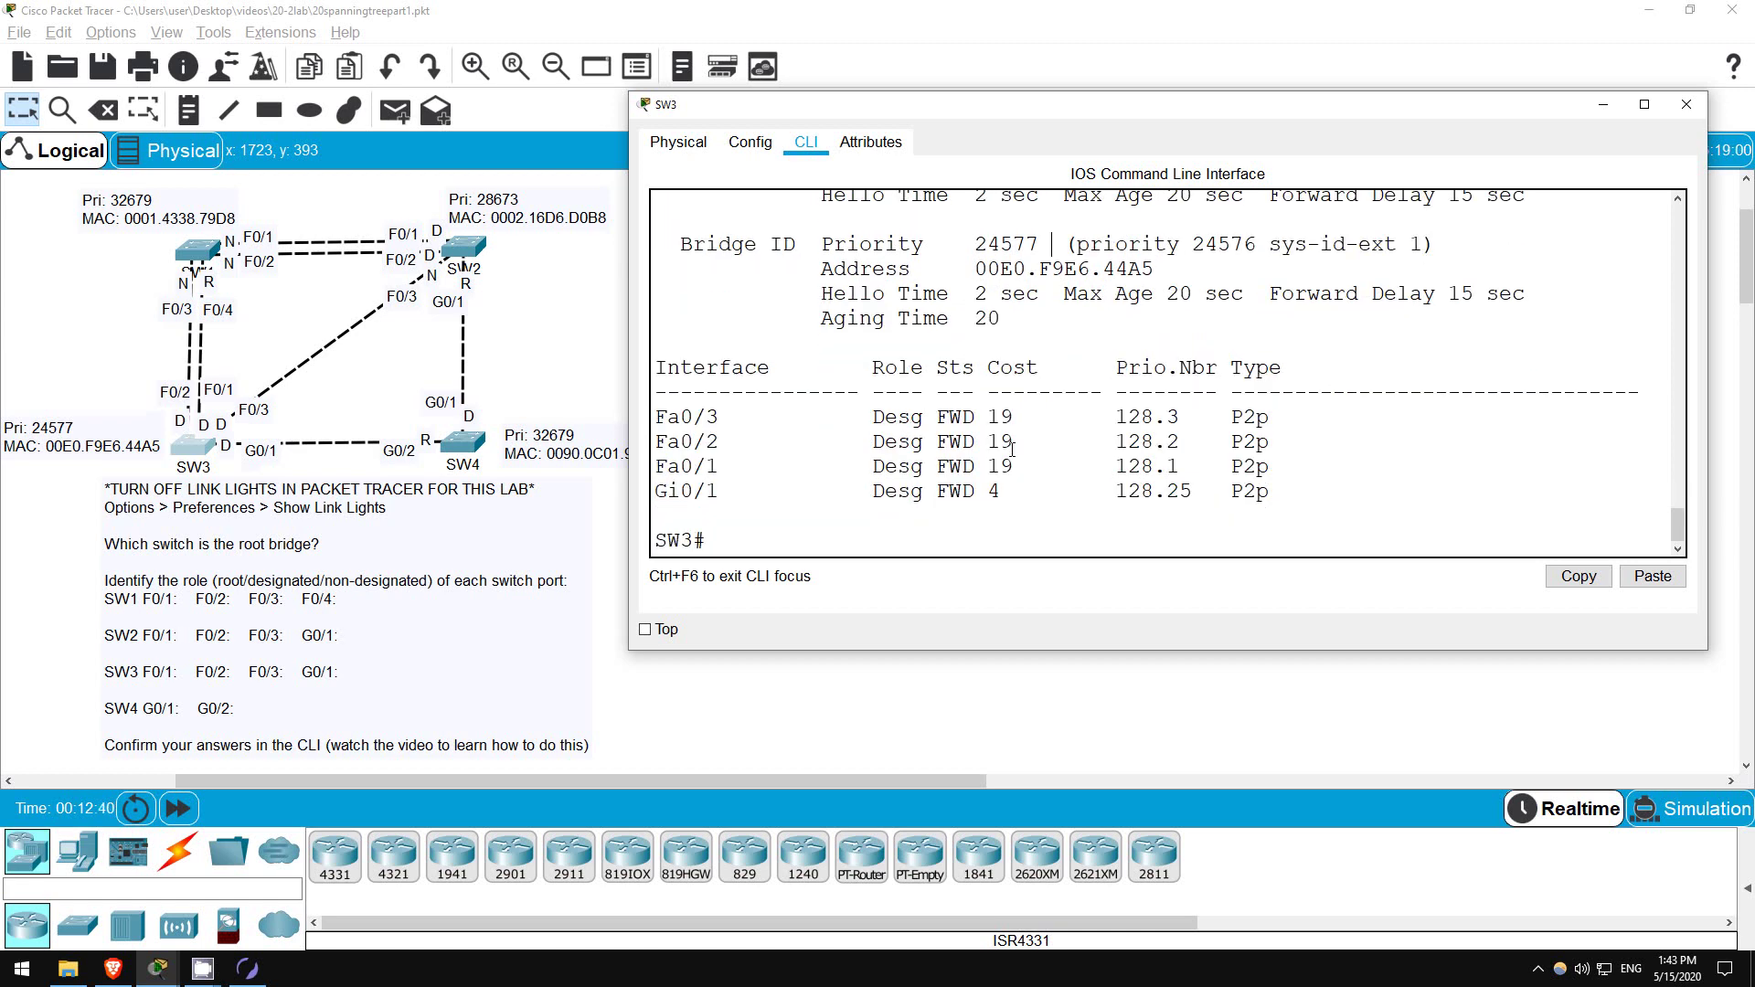
pyautogui.moveTo(659, 416); pyautogui.dragTo(1270, 494)
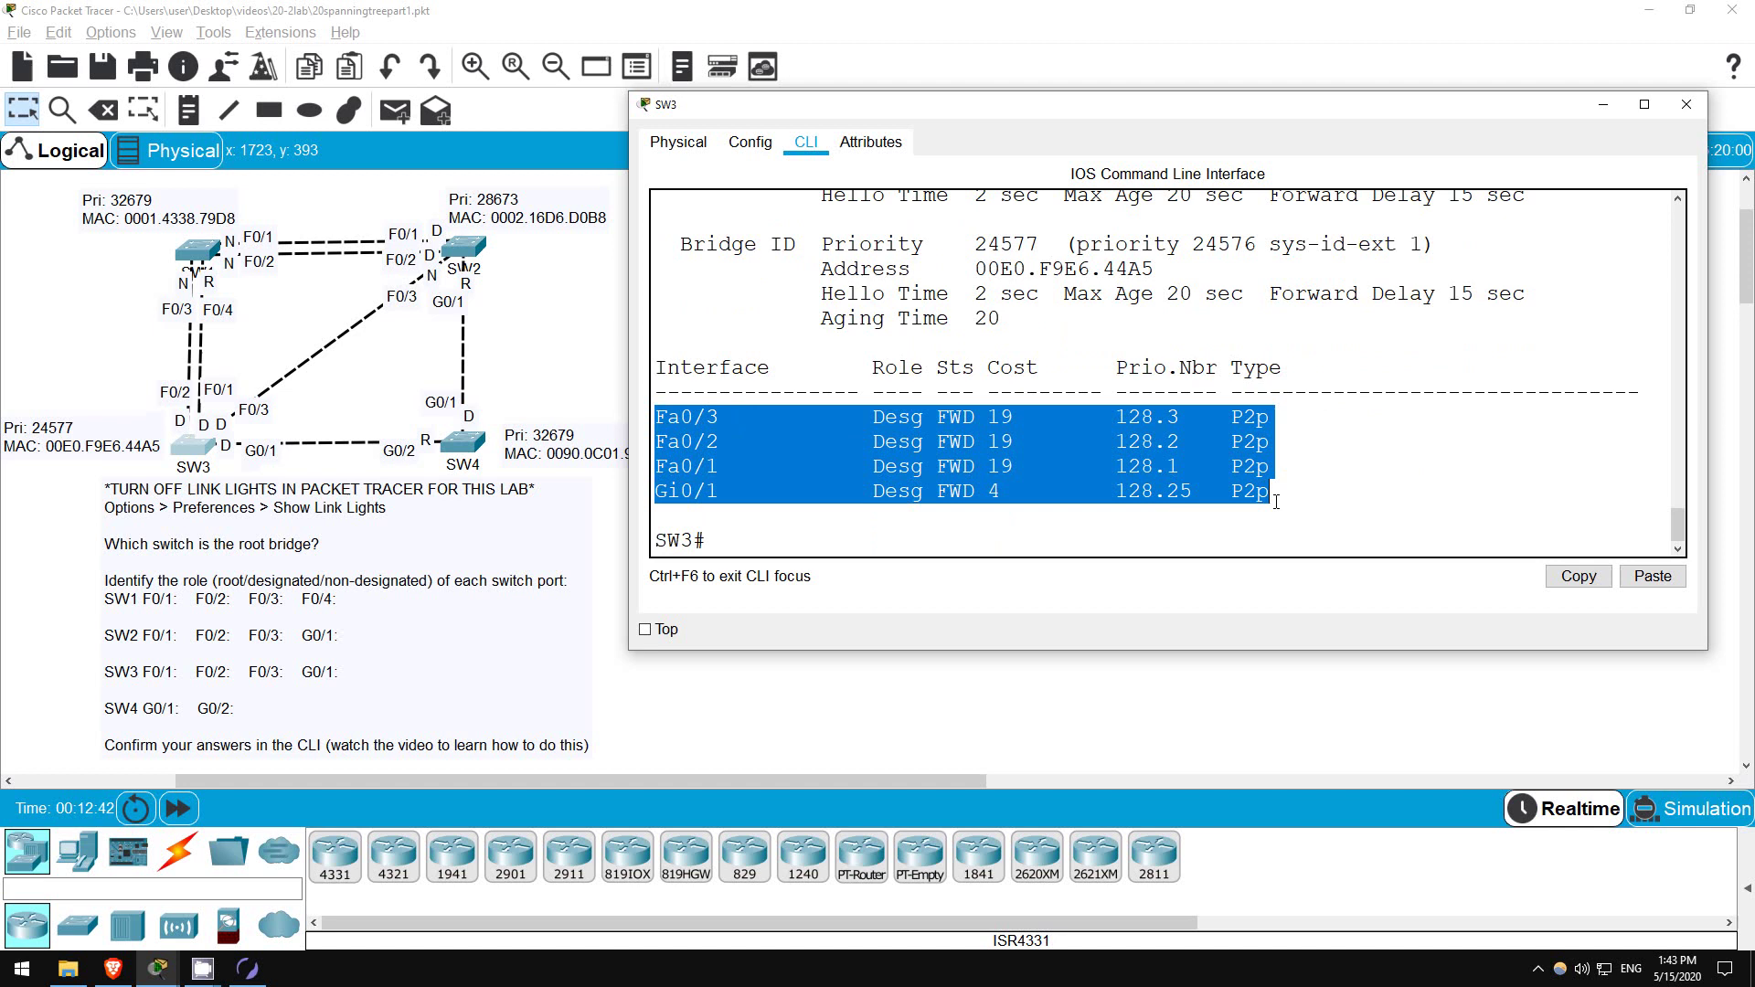
pyautogui.click(1259, 496)
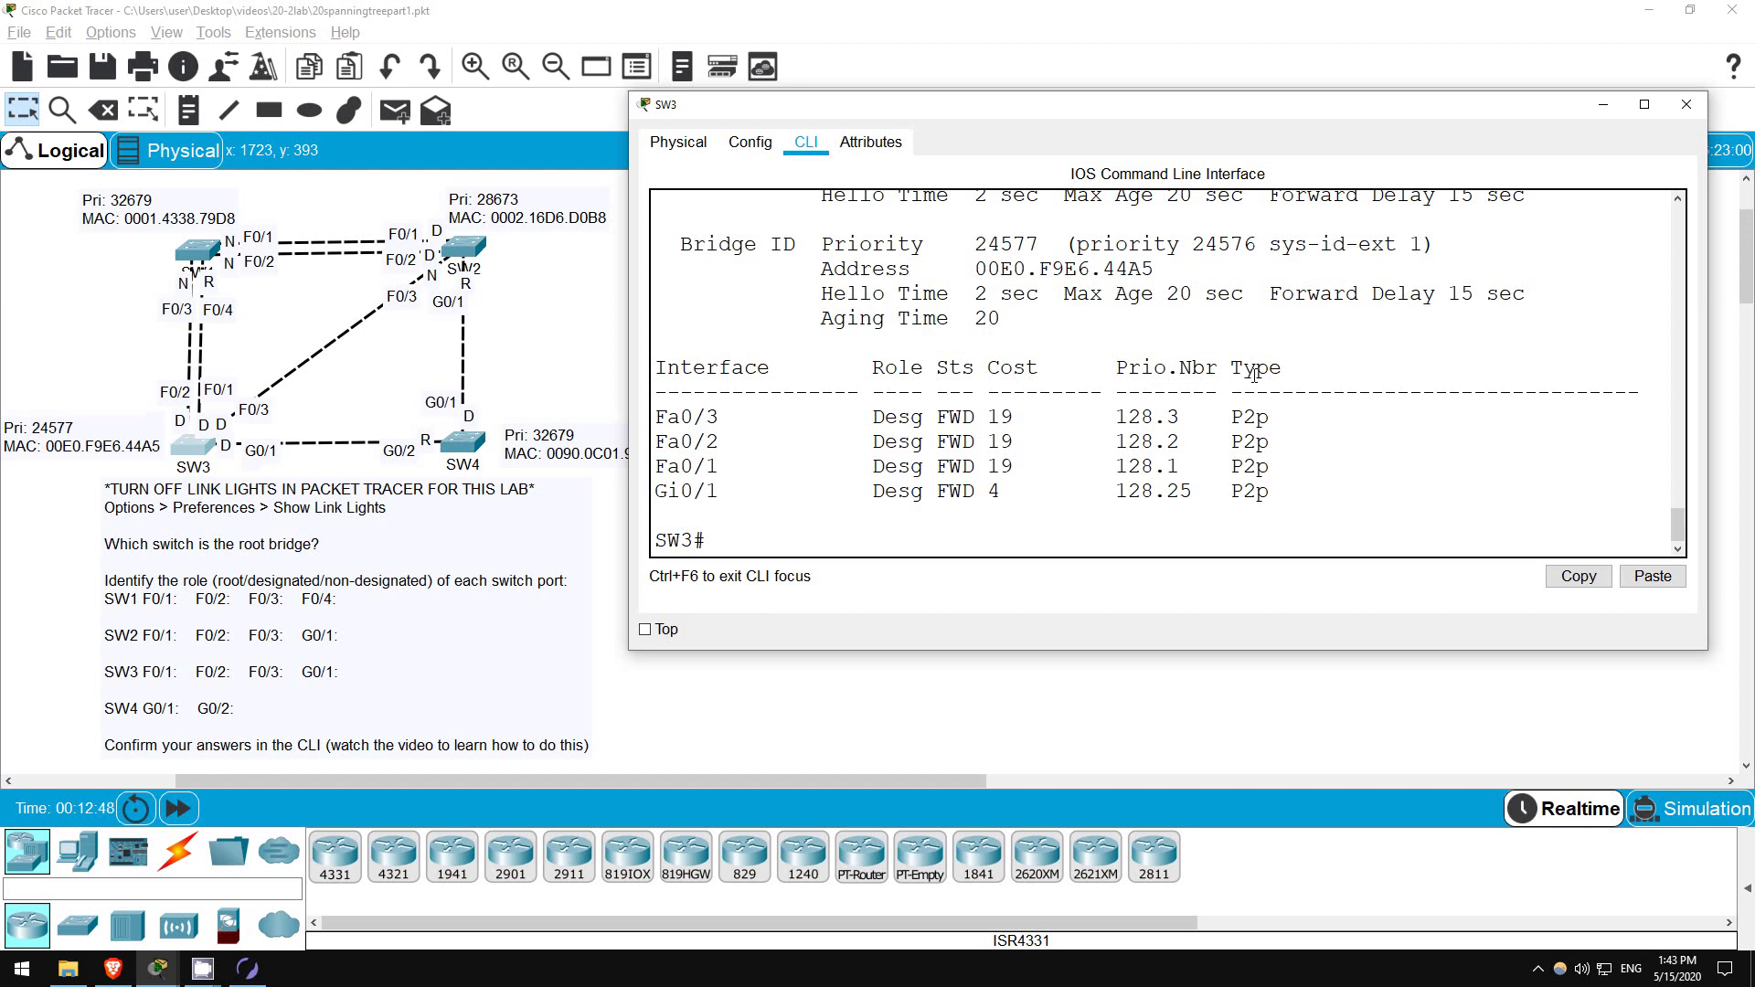
pyautogui.moveTo(1231, 370); pyautogui.dragTo(1285, 372)
pyautogui.click(1254, 370)
# - Run show spanning-tree detail on SW3 and page through its full output
pyautogui.write('show span')
pyautogui.press('Tab')
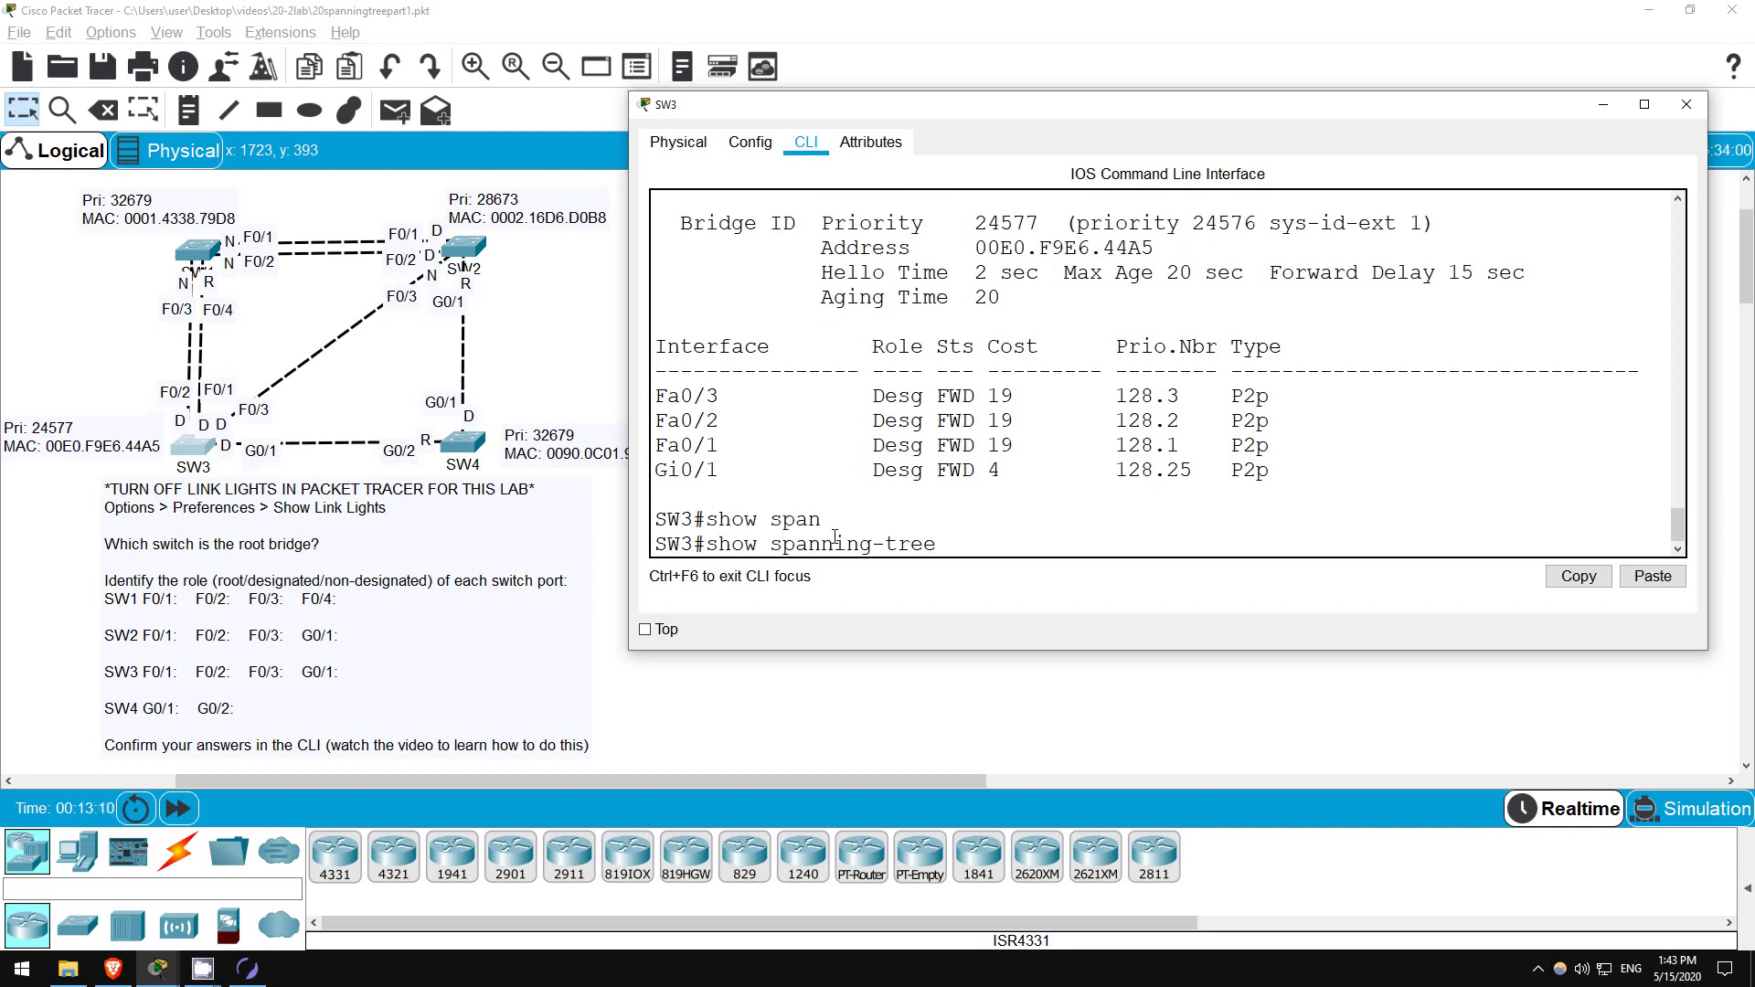
pyautogui.write('det')
pyautogui.press('Tab')
pyautogui.press('Return')
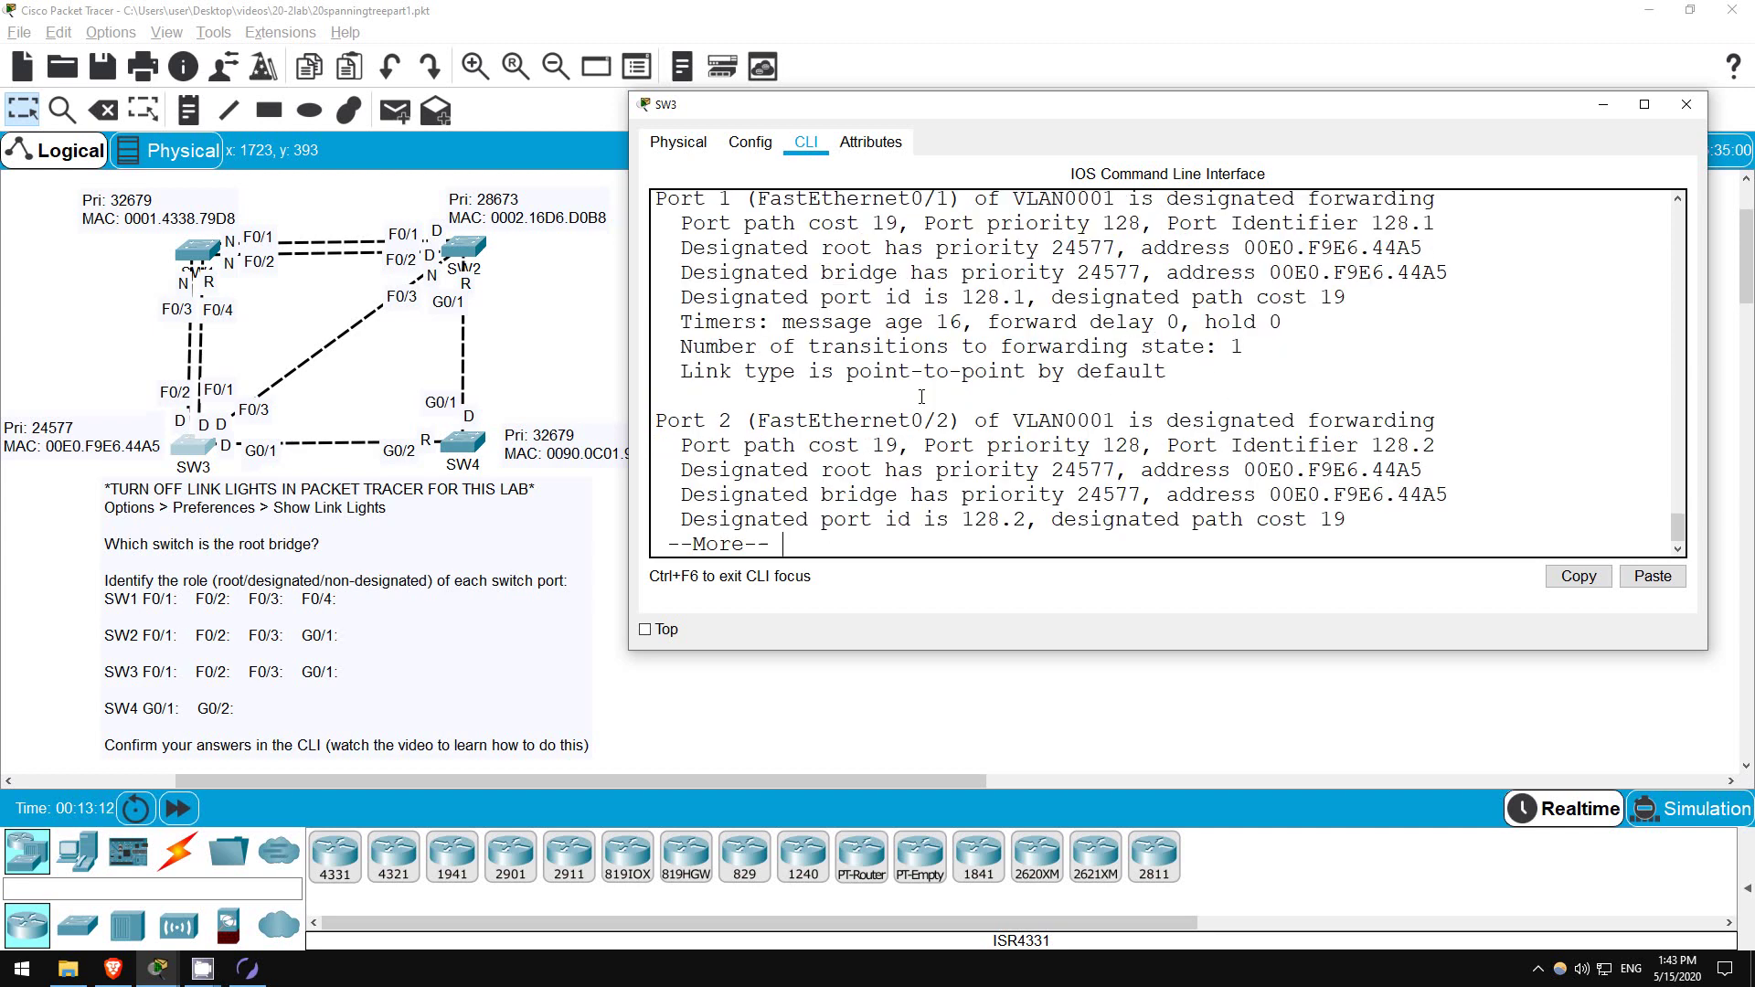
pyautogui.scroll(5, 875, 395)
pyautogui.scroll(-1, 852, 316)
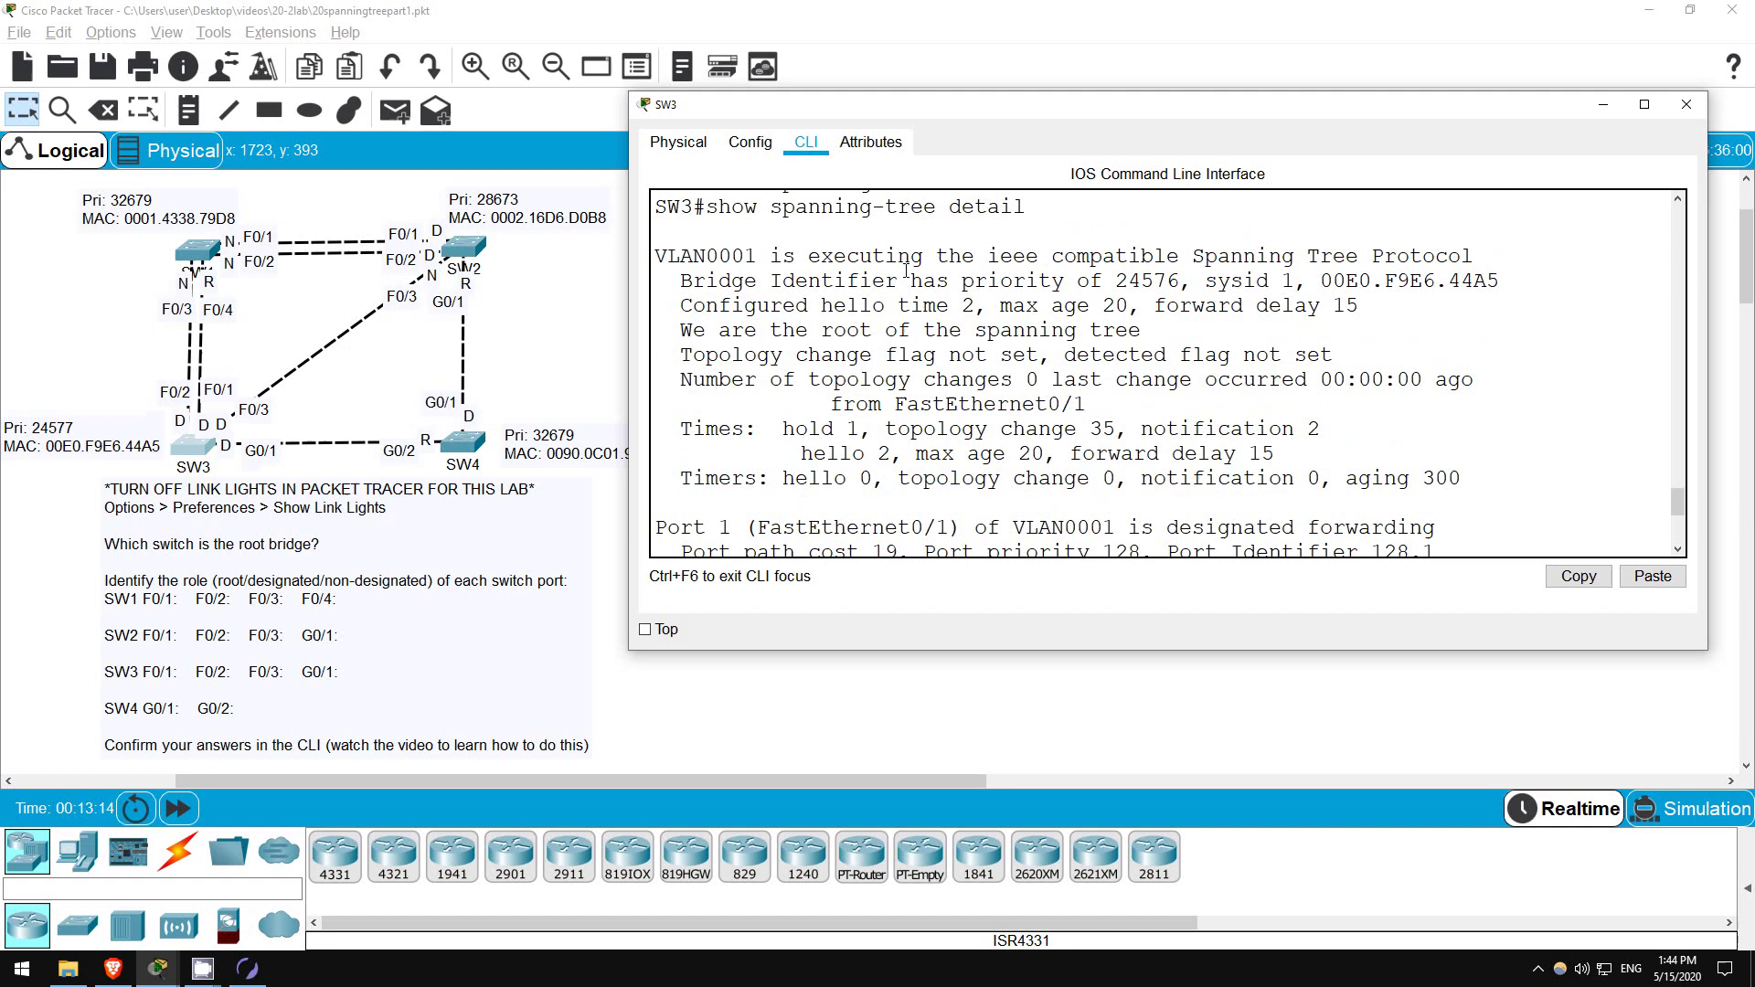
pyautogui.press('space')
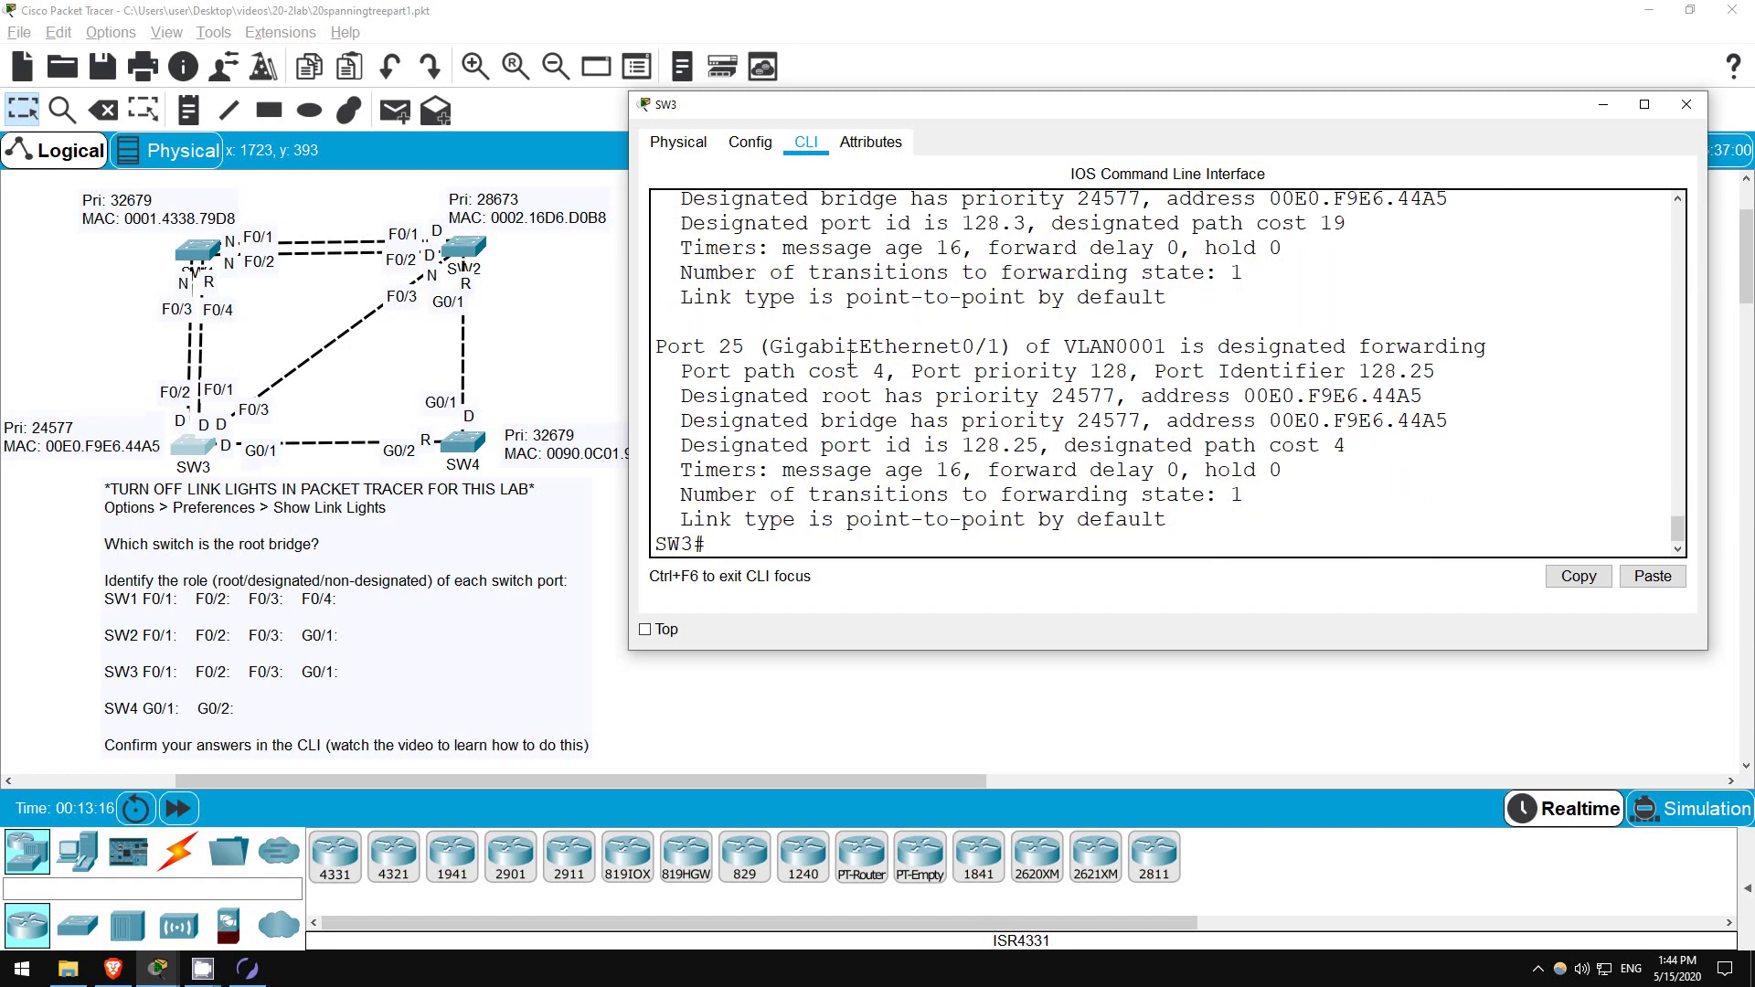
pyautogui.scroll(10, 833, 450)
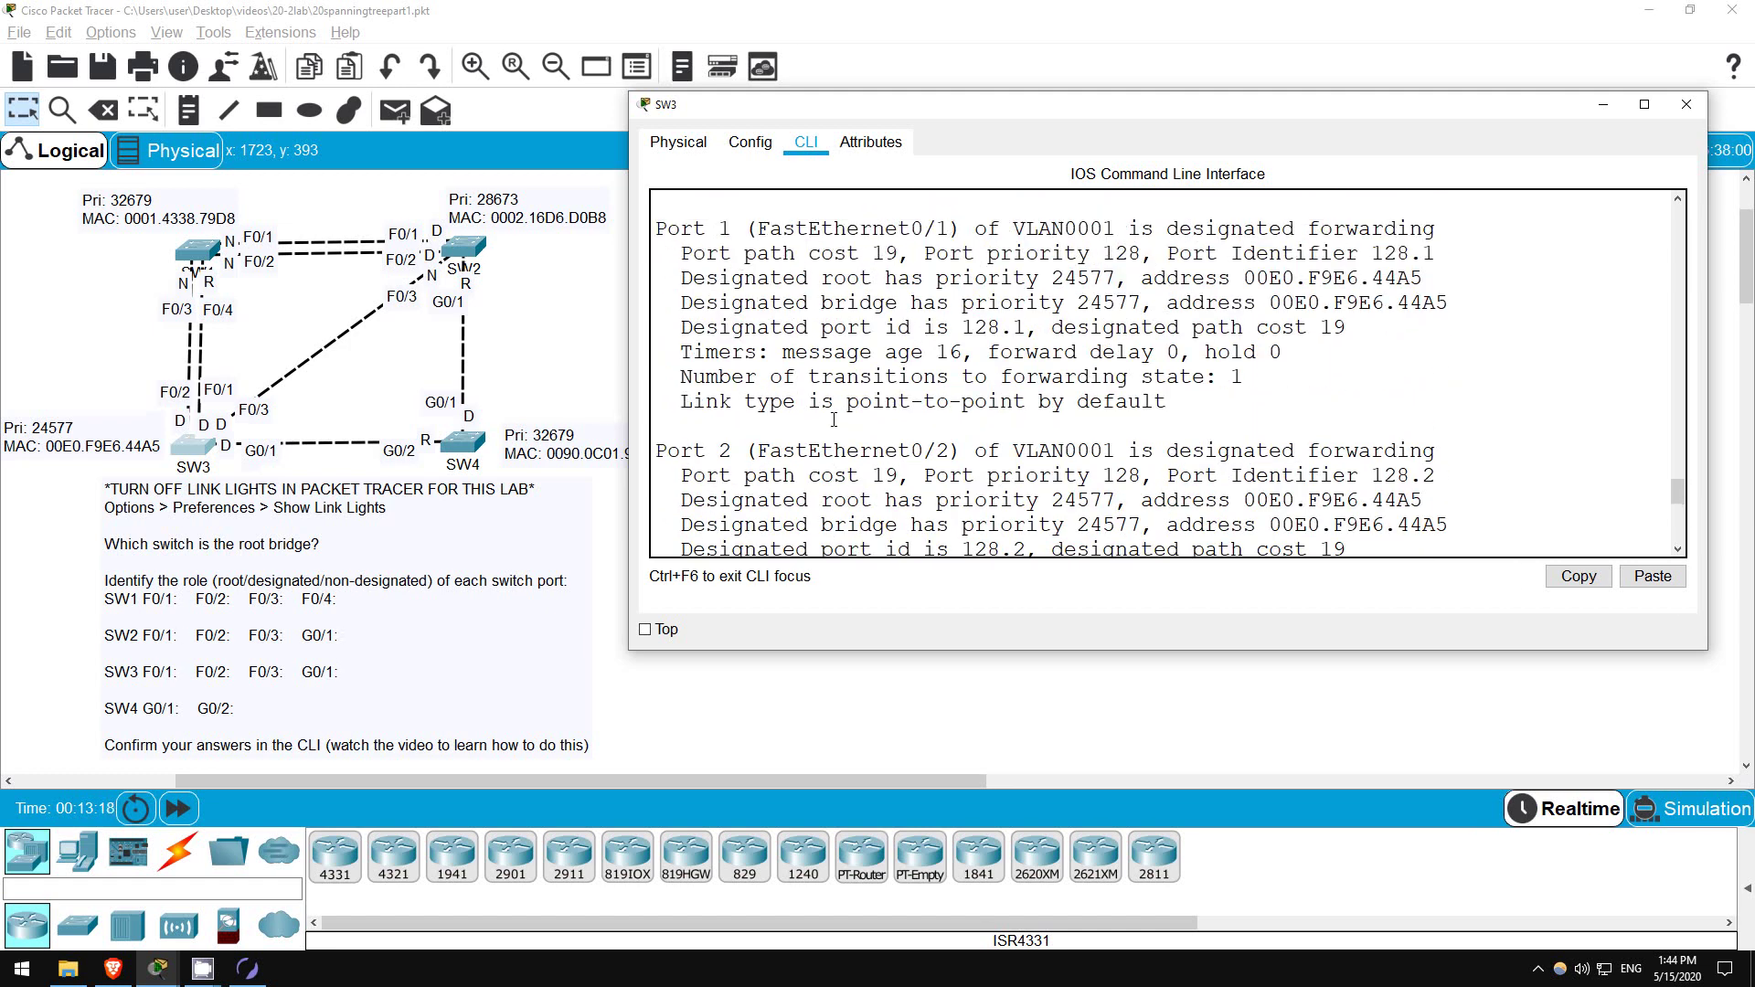
pyautogui.scroll(3, 833, 420)
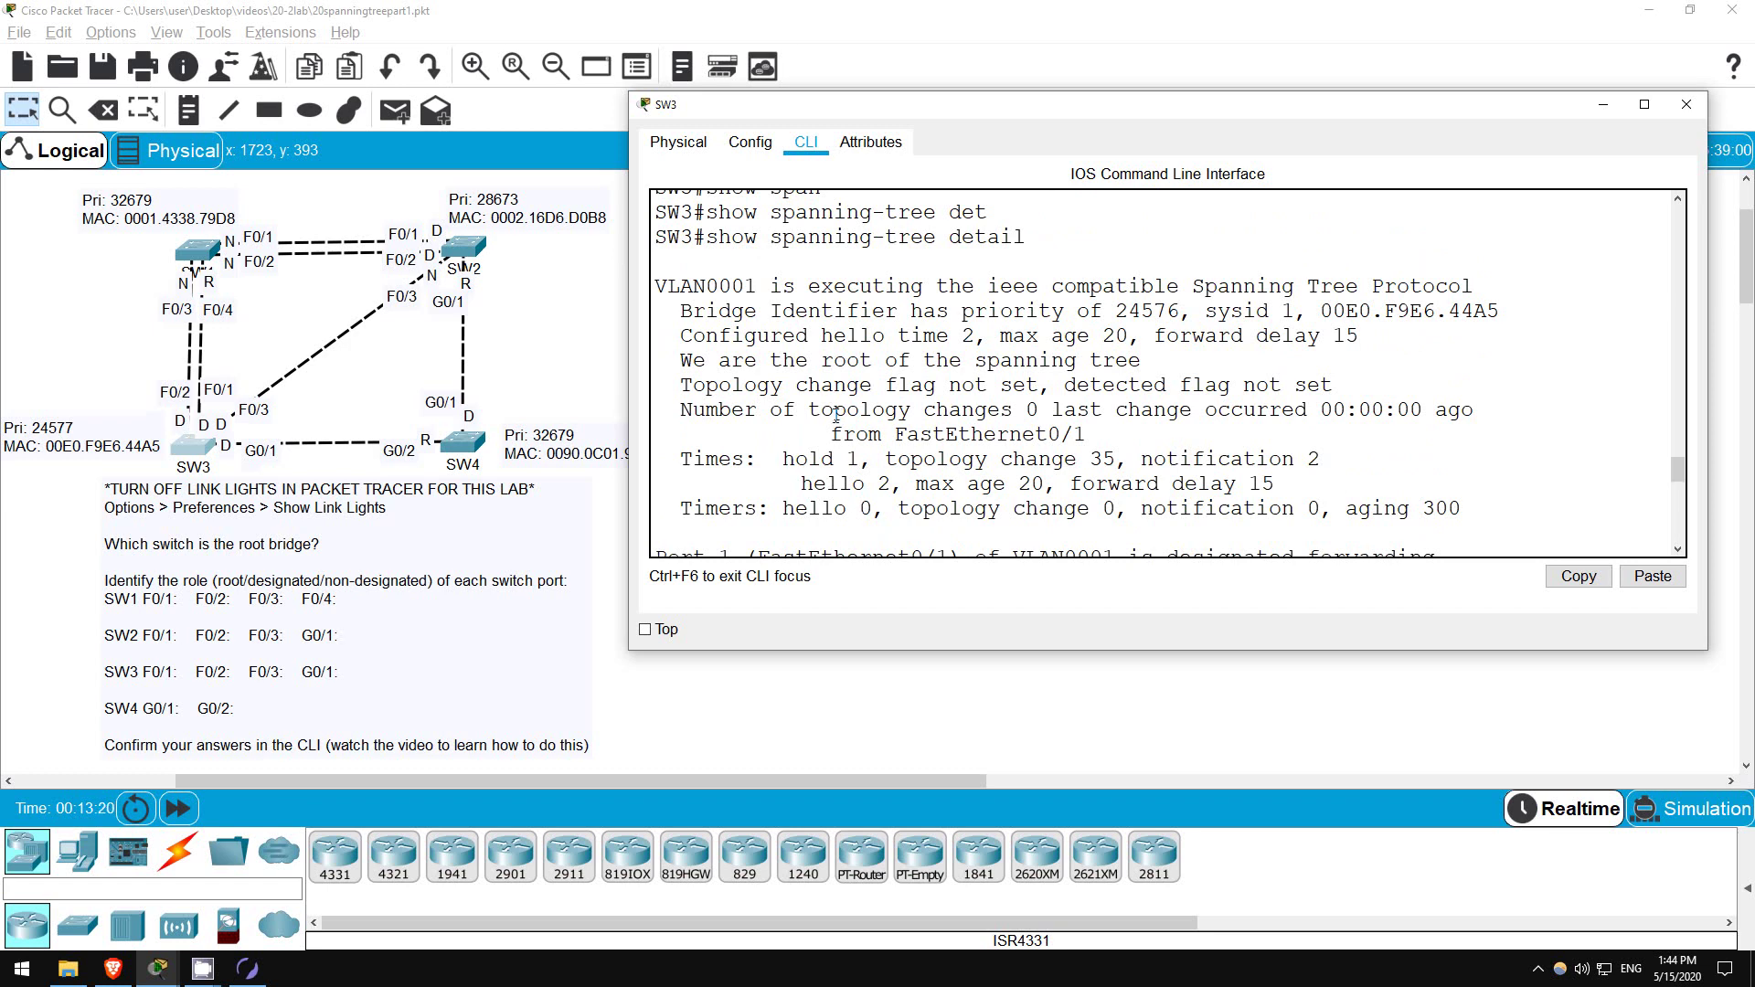
pyautogui.scroll(-12, 832, 421)
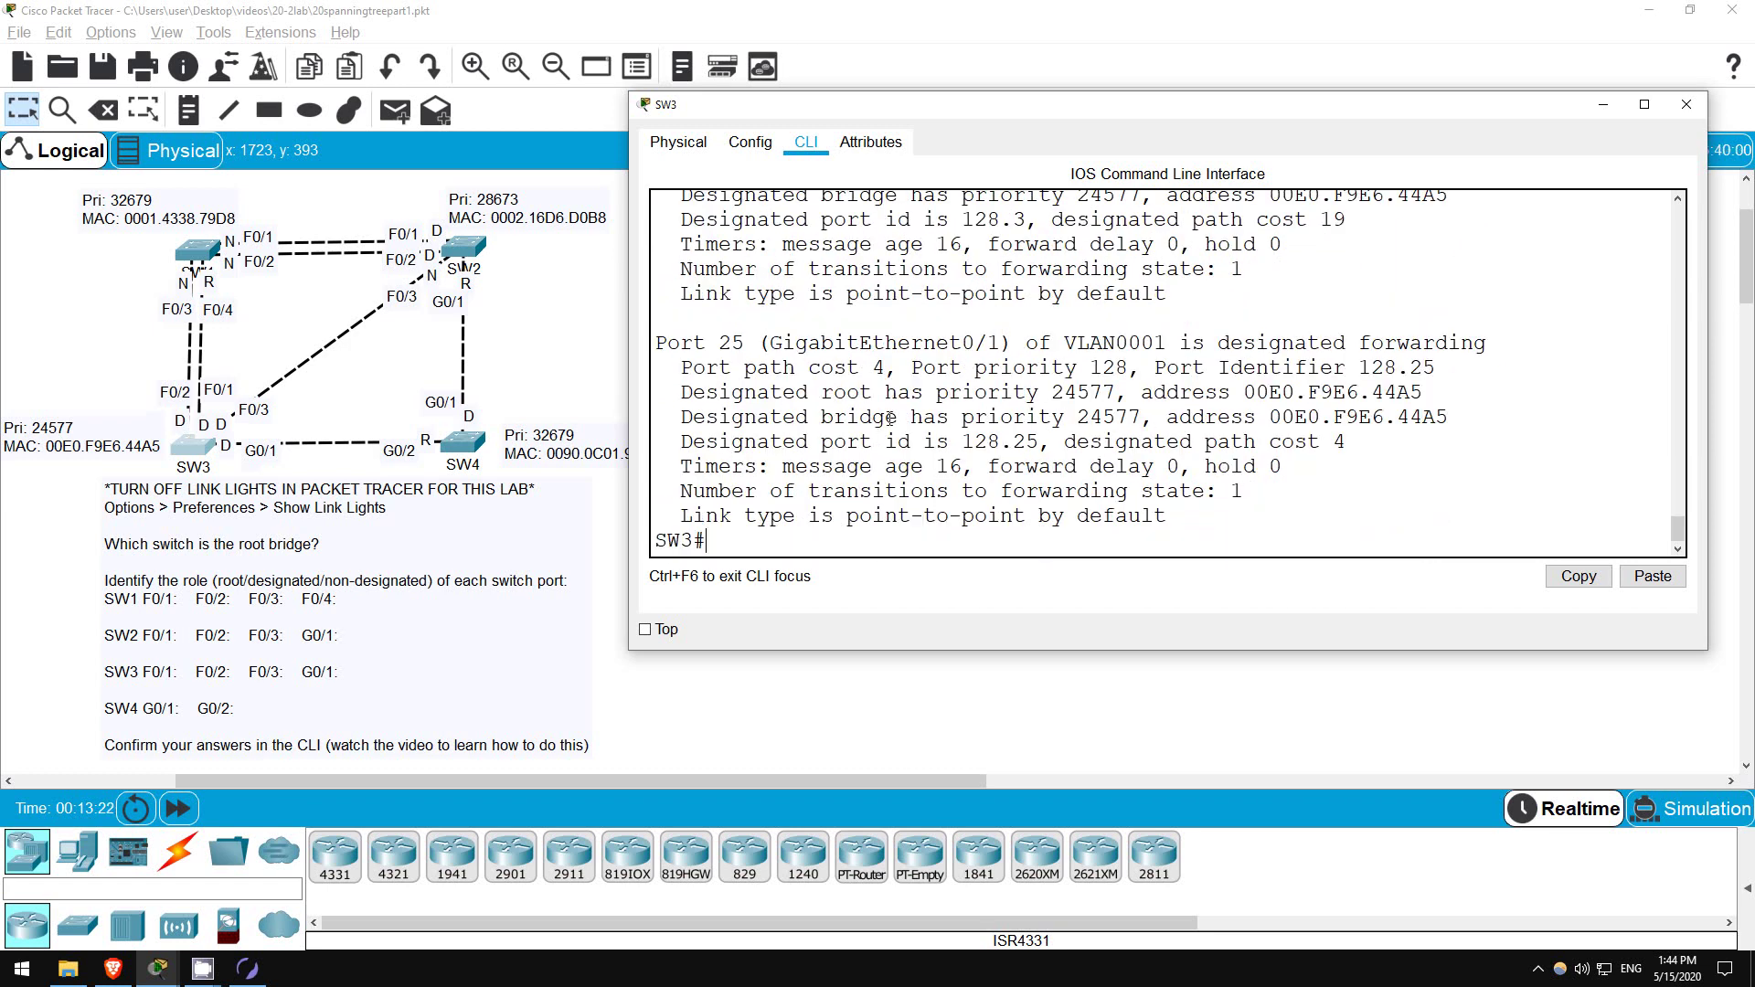
# - Run show spanning-tree summary and highlight VLAN0001's counts: 0 blocking, 4 forwarding, 4 STP-active
pyautogui.write('show span')
pyautogui.press('Tab')
pyautogui.write('su')
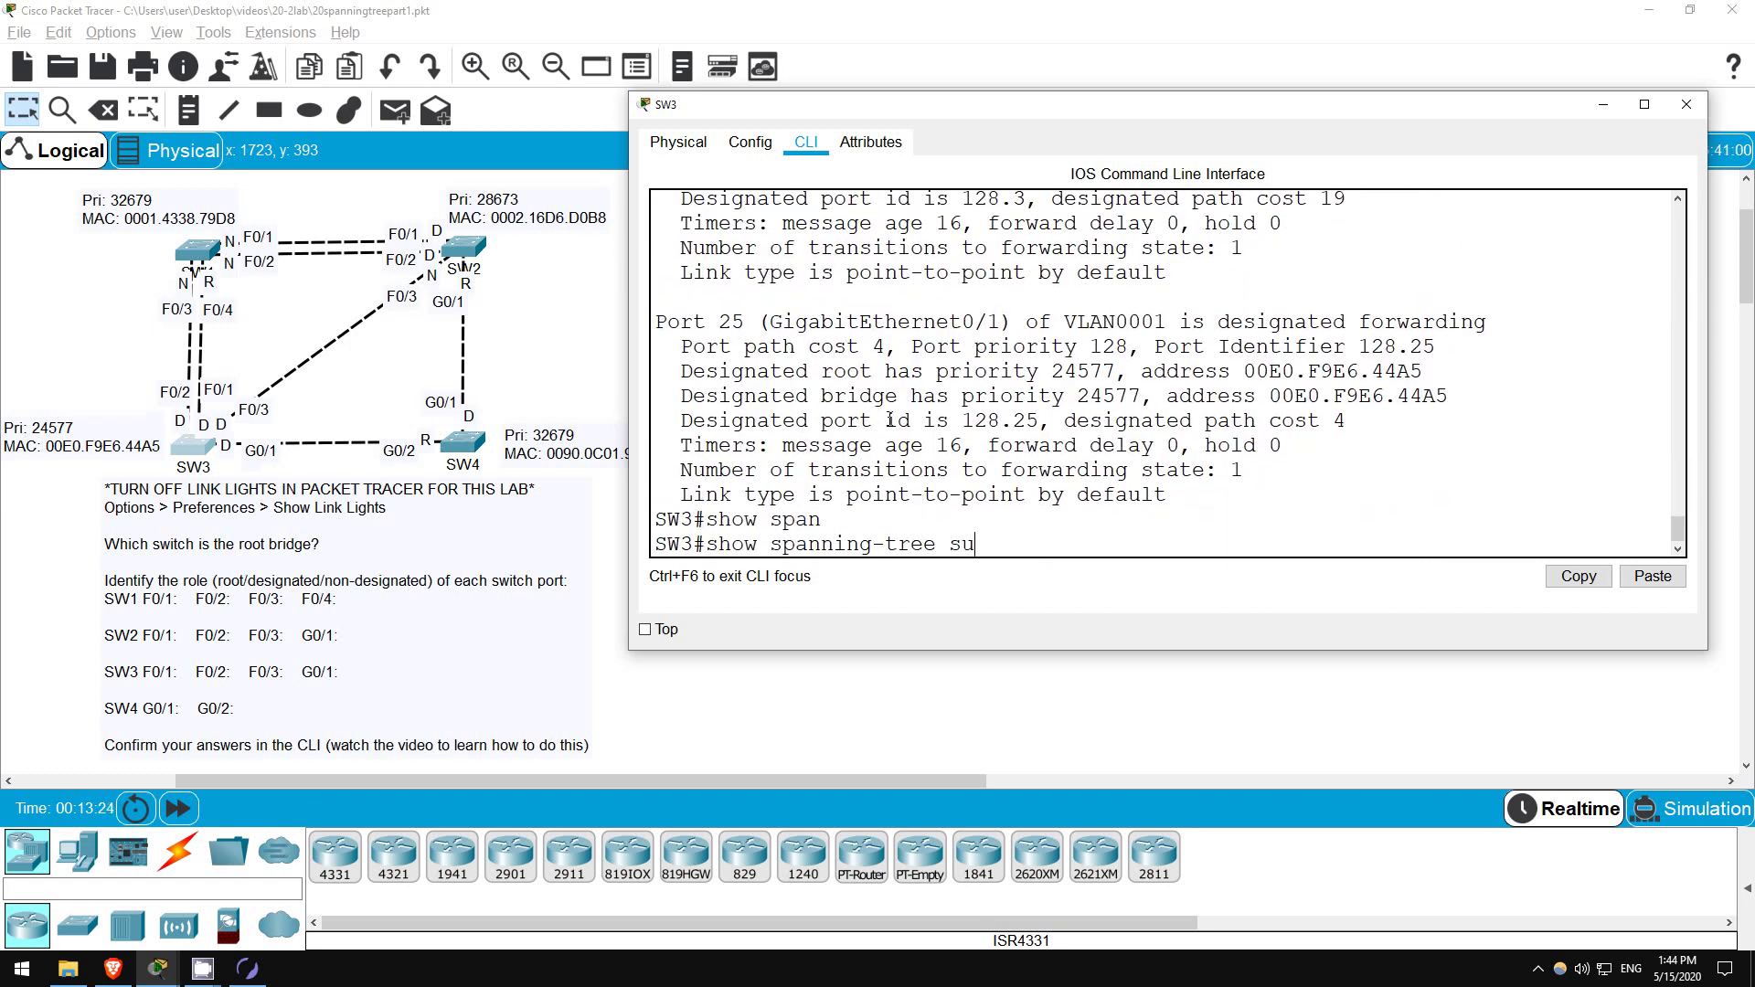
pyautogui.press('Tab')
pyautogui.press('Return')
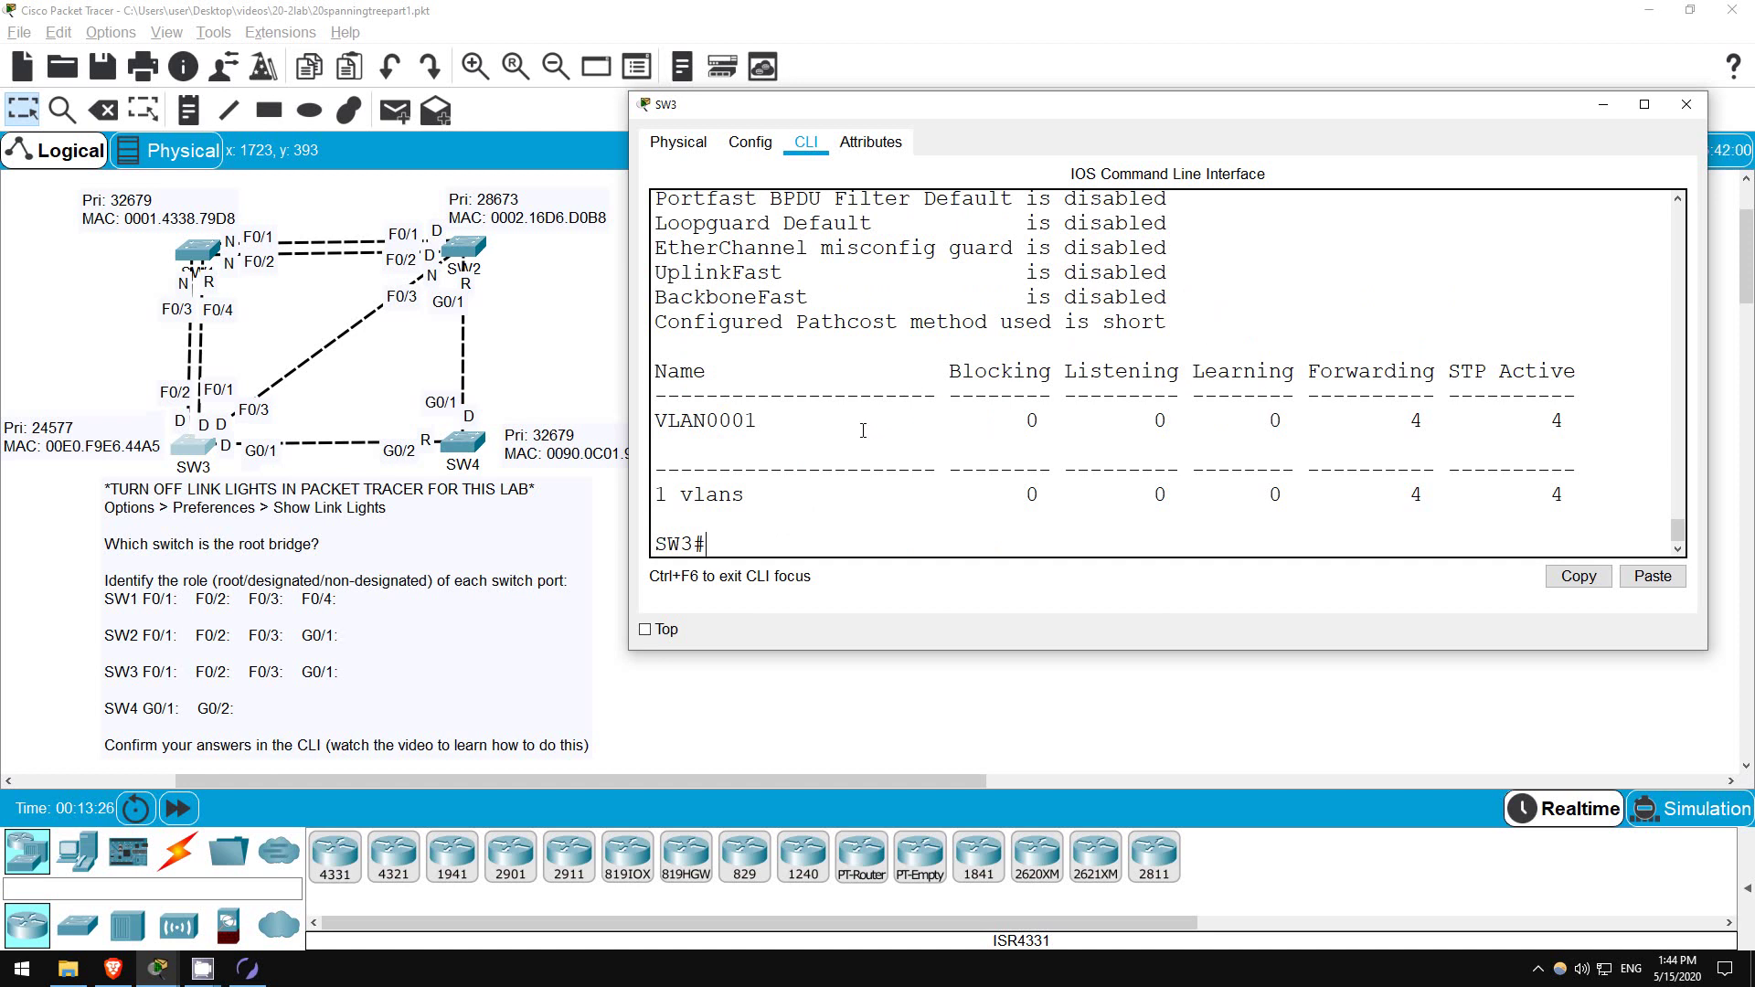
pyautogui.moveTo(658, 426); pyautogui.dragTo(1002, 440)
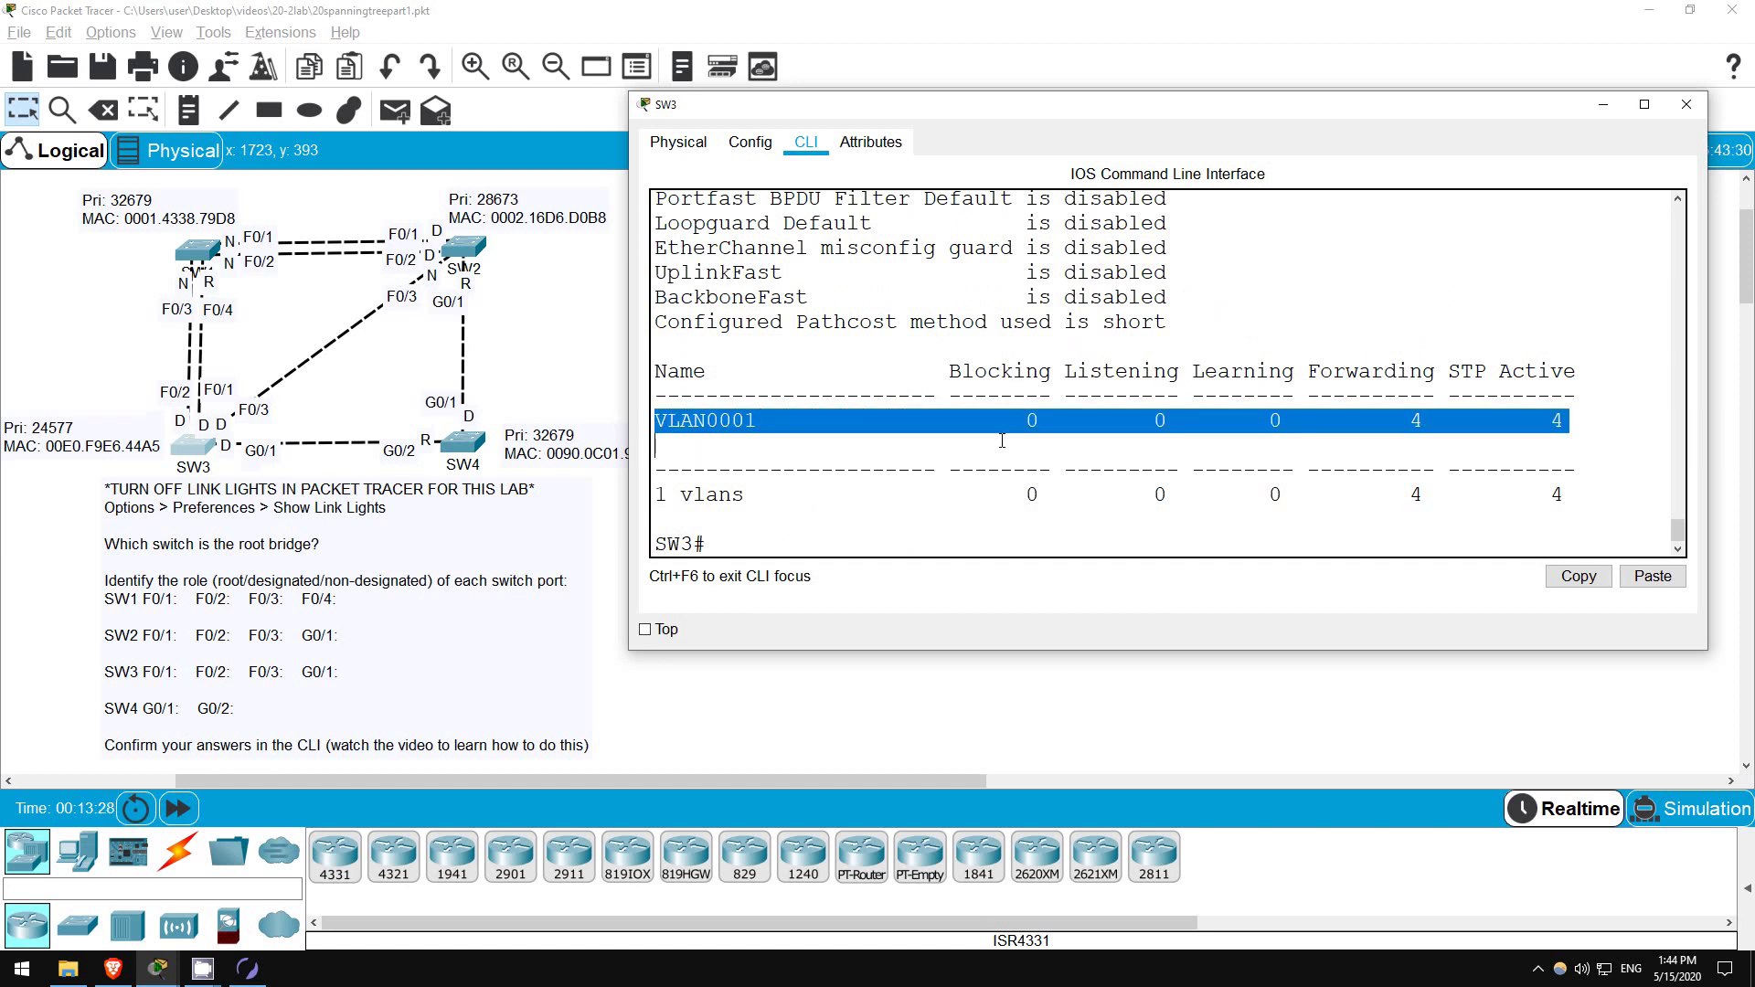
pyautogui.click(1045, 423)
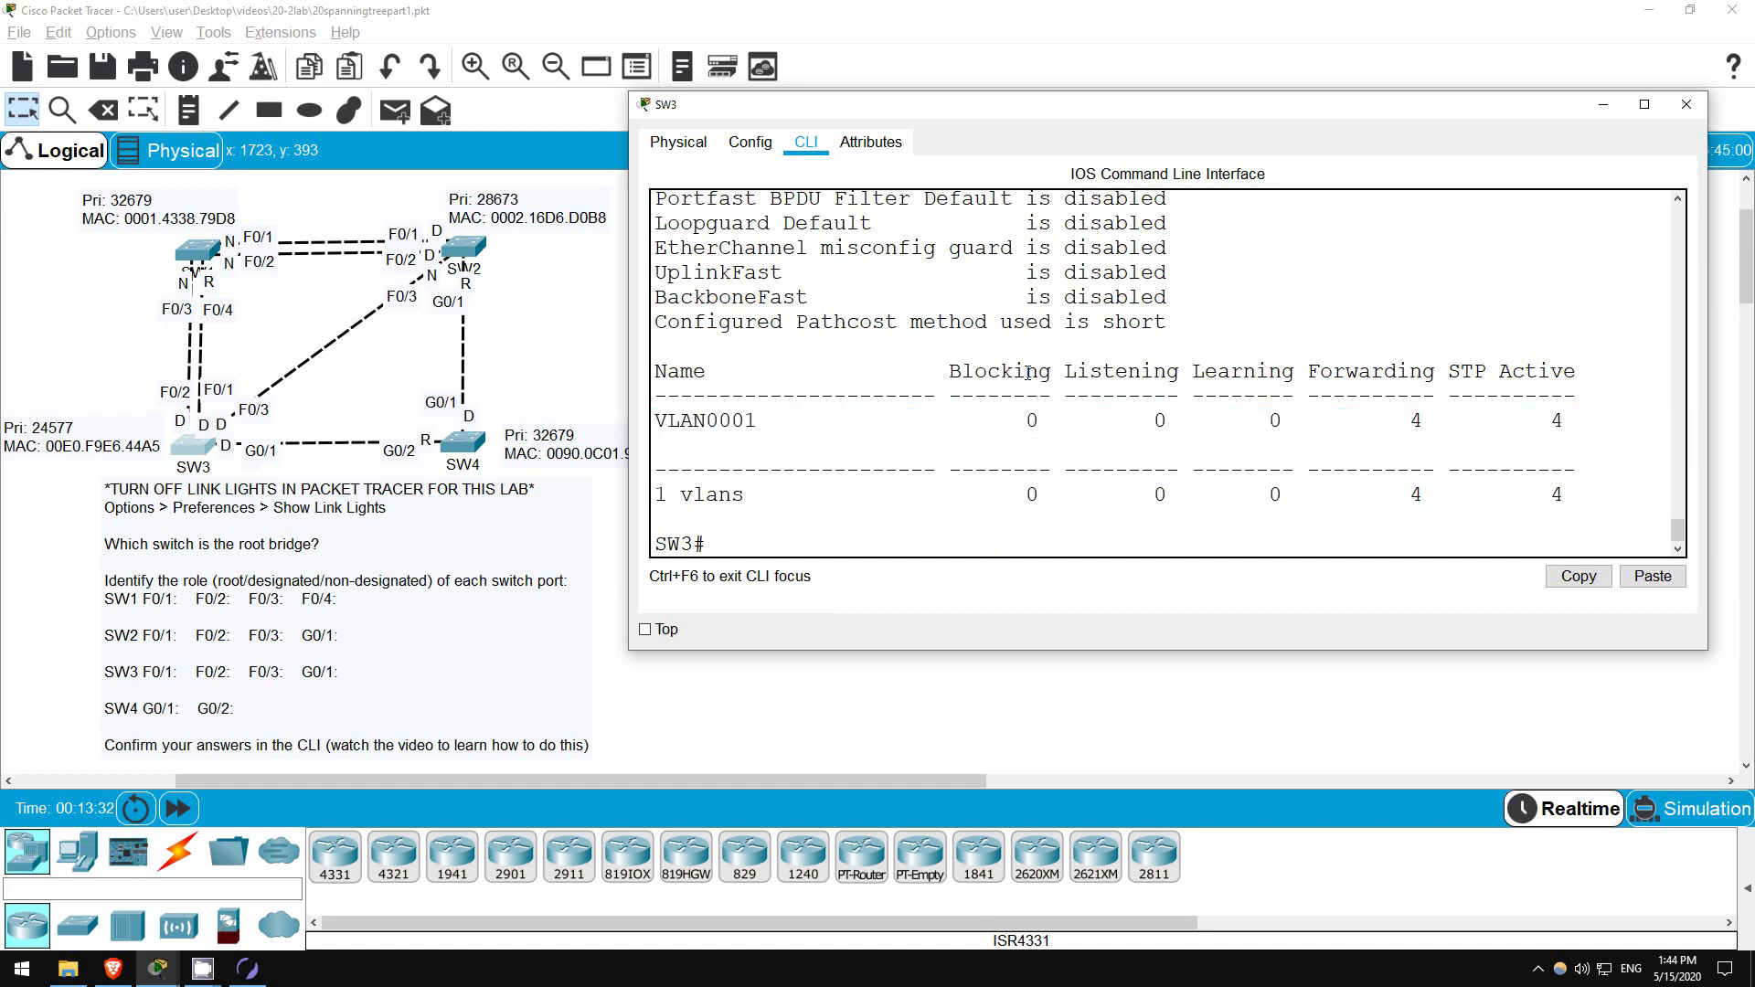
pyautogui.moveTo(1319, 374); pyautogui.dragTo(1378, 374)
pyautogui.click(1372, 374)
pyautogui.moveTo(1103, 374); pyautogui.dragTo(1269, 374)
pyautogui.click(1270, 374)
pyautogui.moveTo(1449, 371); pyautogui.dragTo(1576, 371)
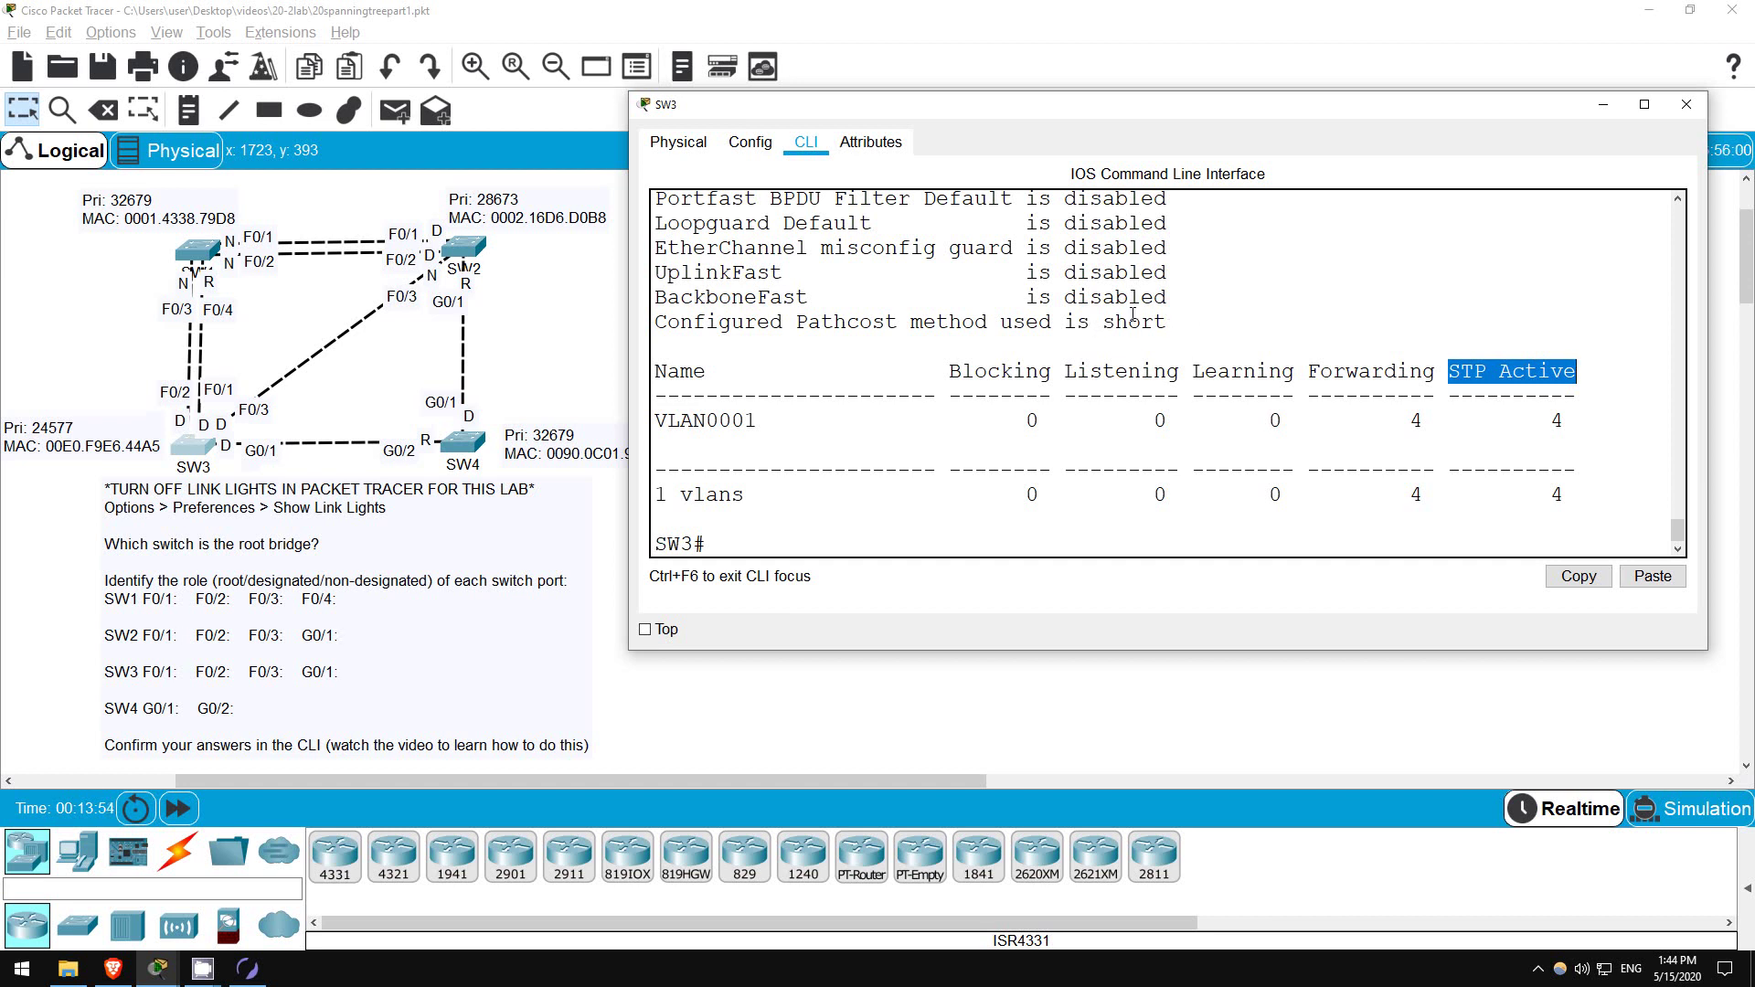
# - Open SW1's command line, enter privileged mode, and run show spanning-tree
pyautogui.click(870, 553)
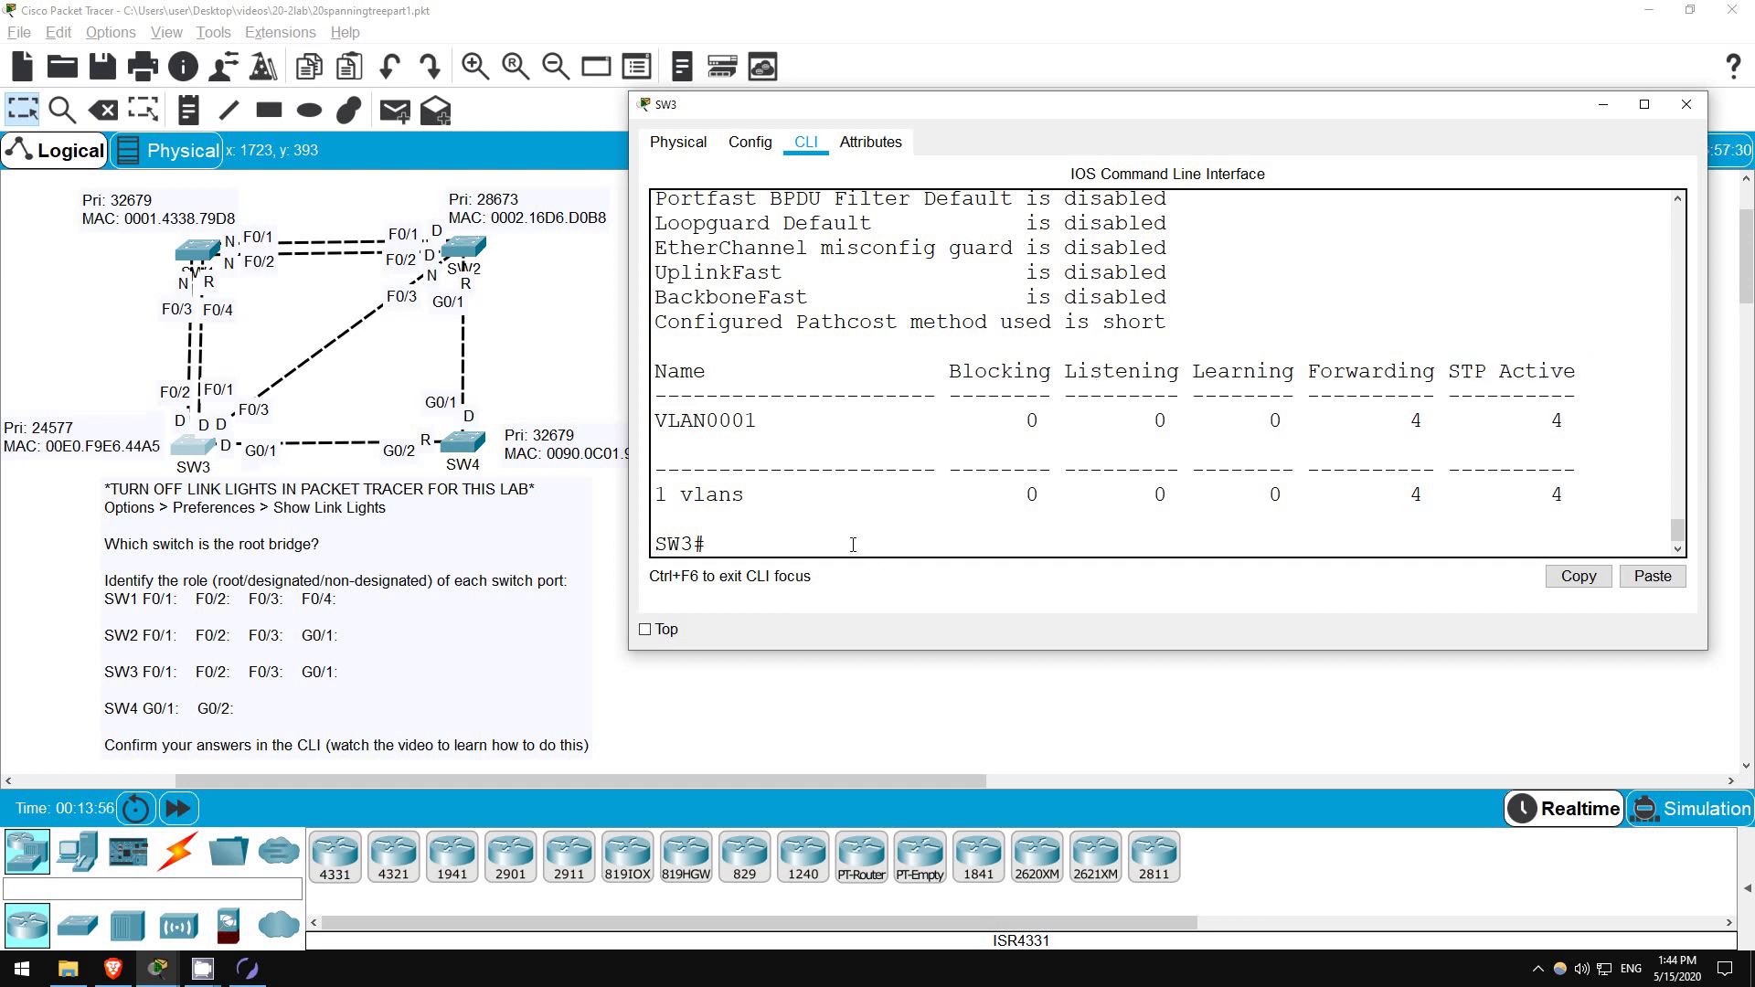
pyautogui.click(189, 245)
pyautogui.click(878, 193)
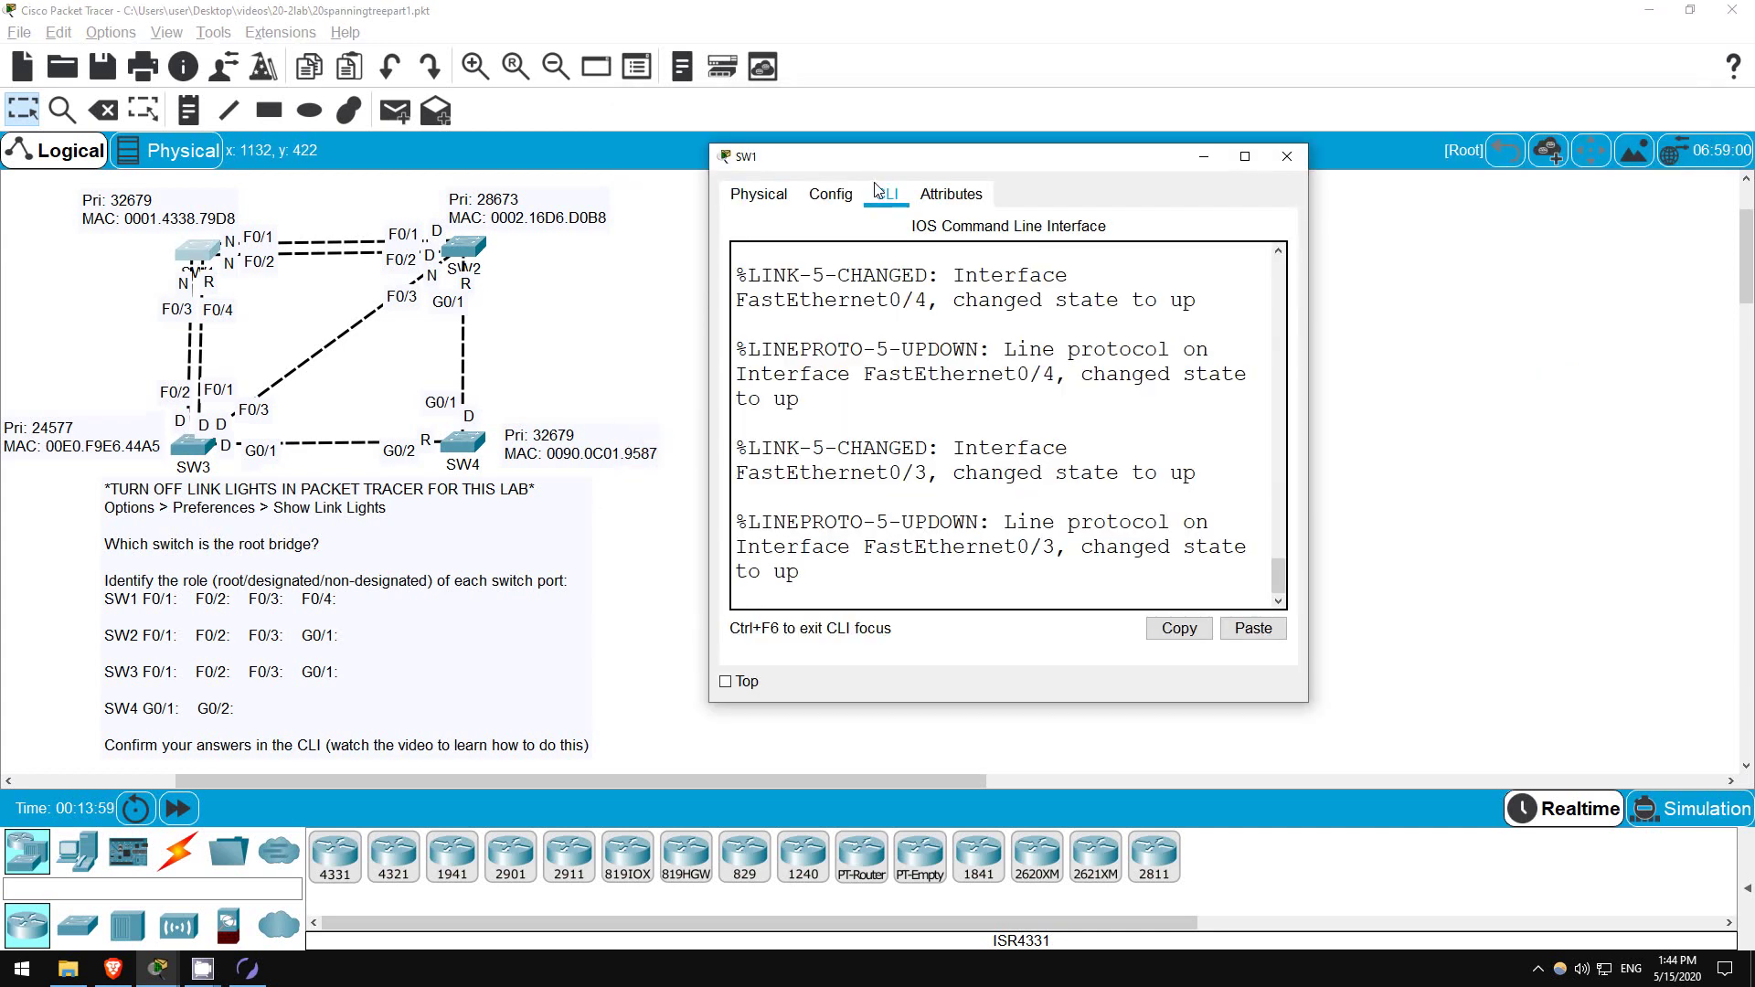
pyautogui.press('Return')
pyautogui.press('Return')
pyautogui.write('en')
pyautogui.press('Return')
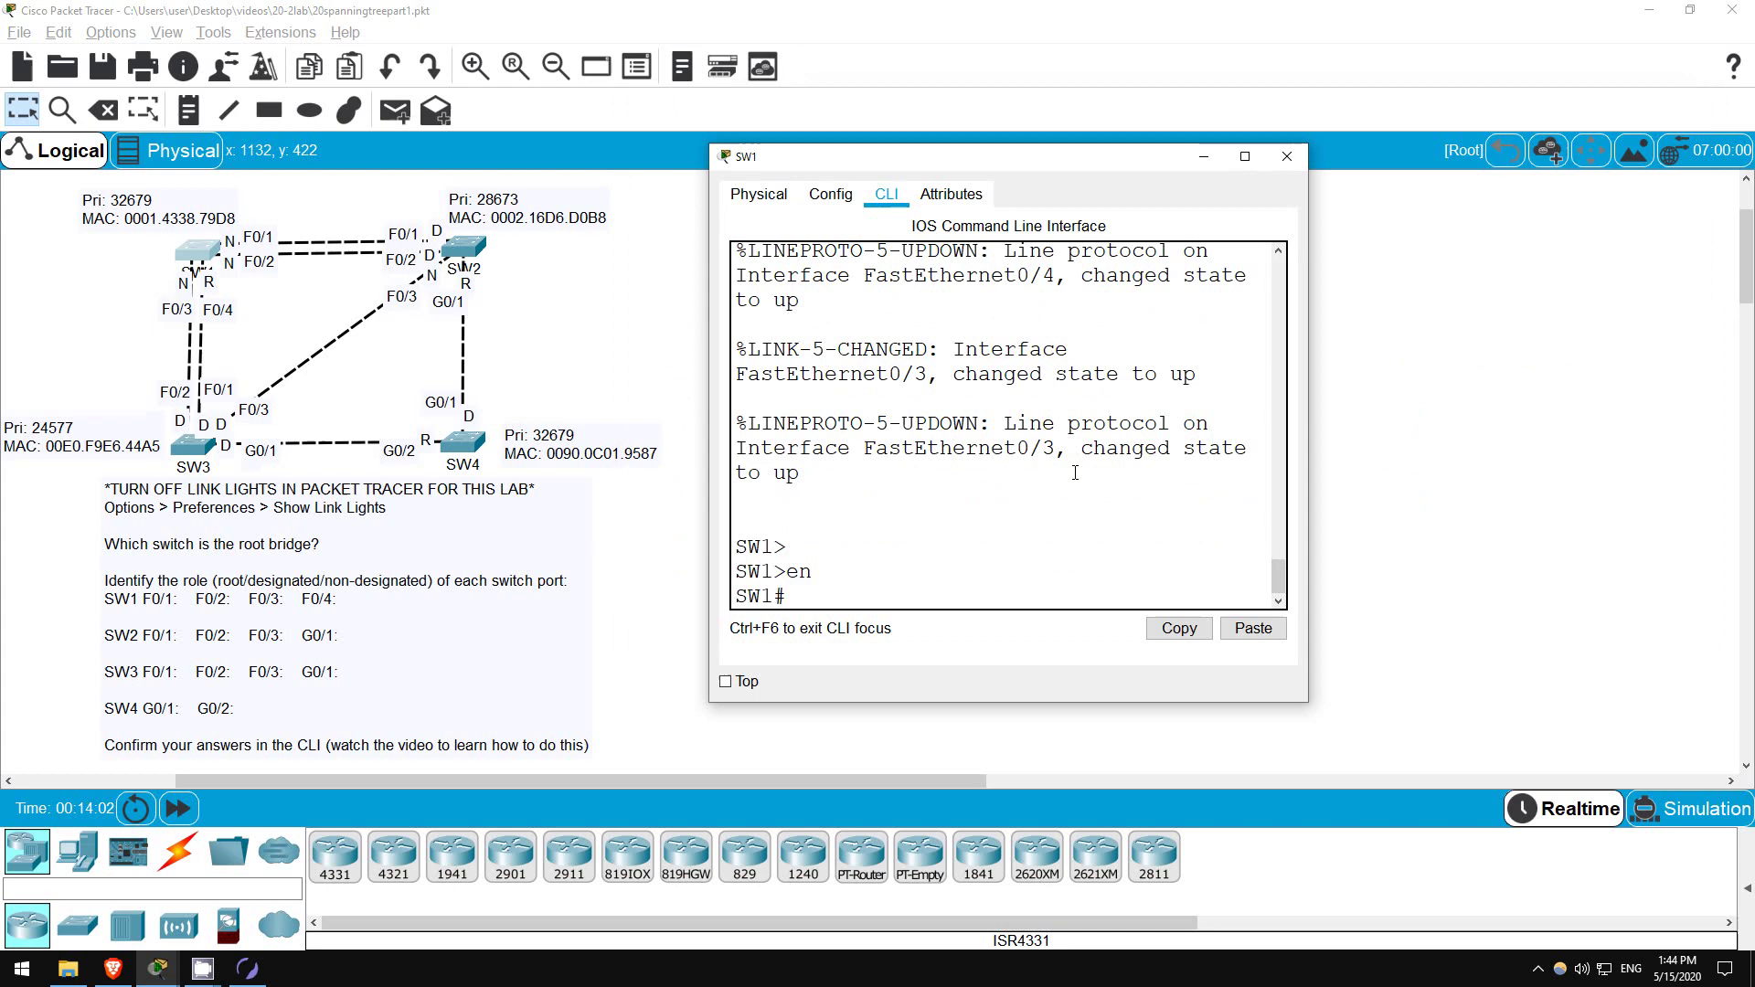
pyautogui.write('show span')
pyautogui.press('Tab')
pyautogui.press('Return')
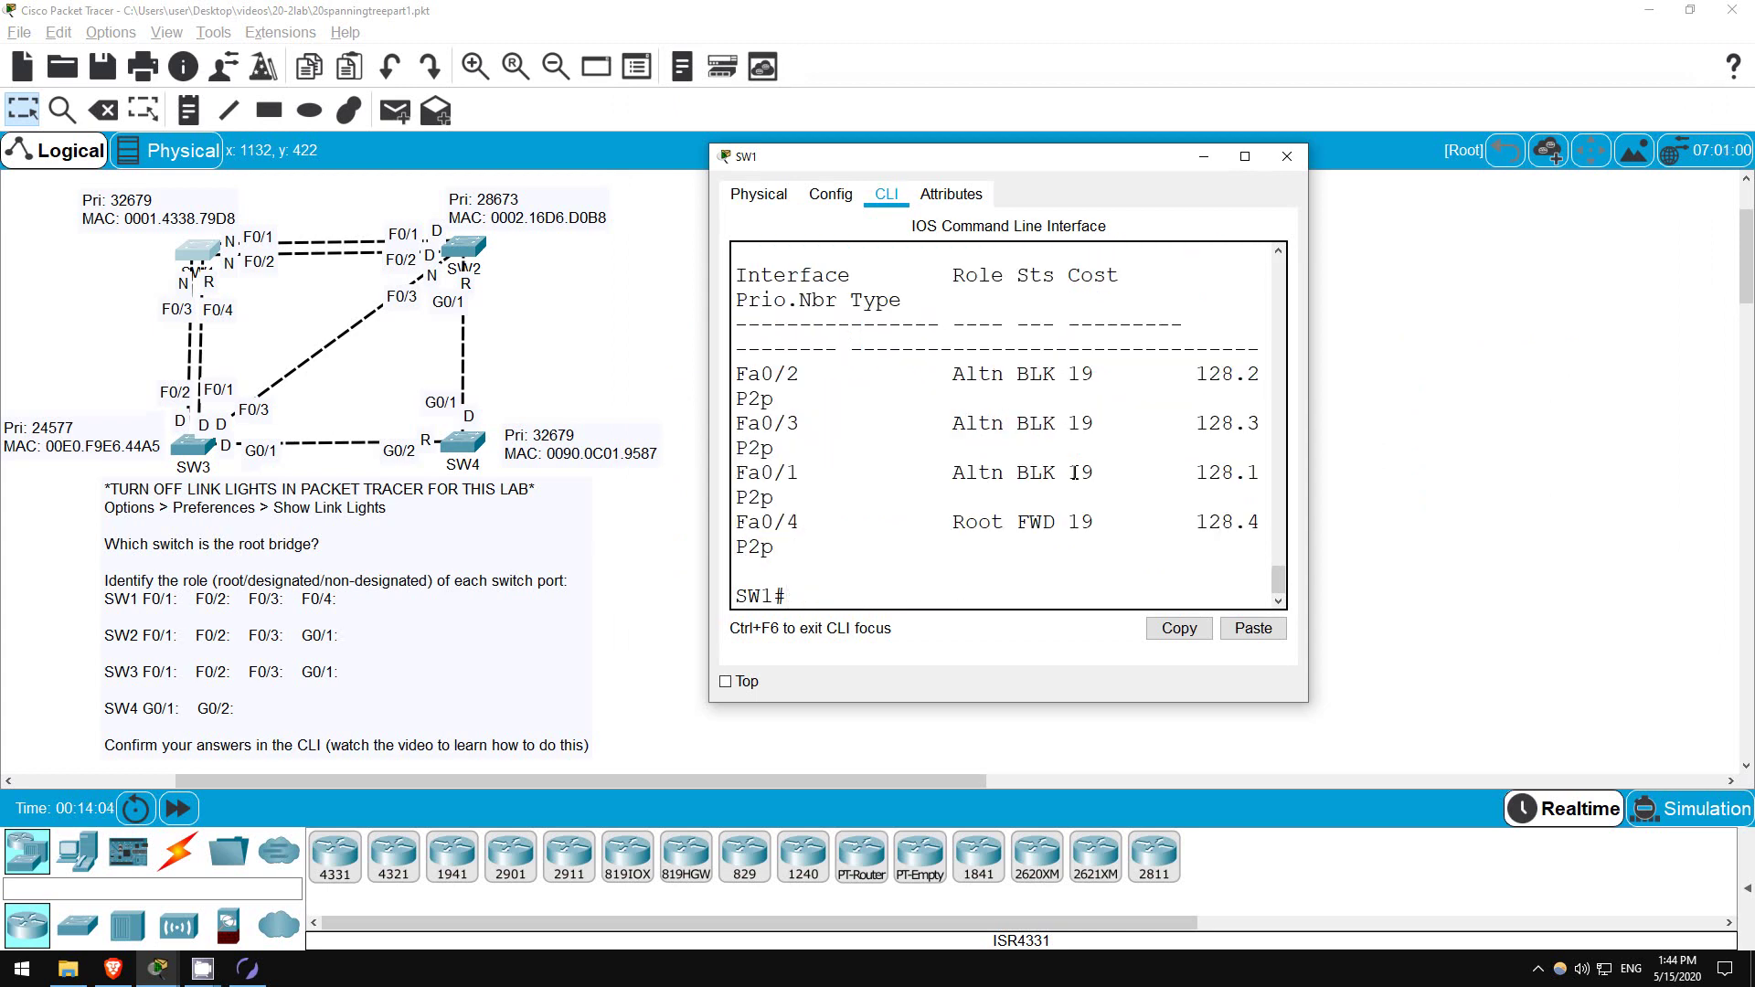
# - Widen SW1's console and highlight Fa0/4 Root FWD, Fa0/1–Fa0/3 Altn BLK, and priorities 24577/32769
pyautogui.scroll(5, 1308, 430)
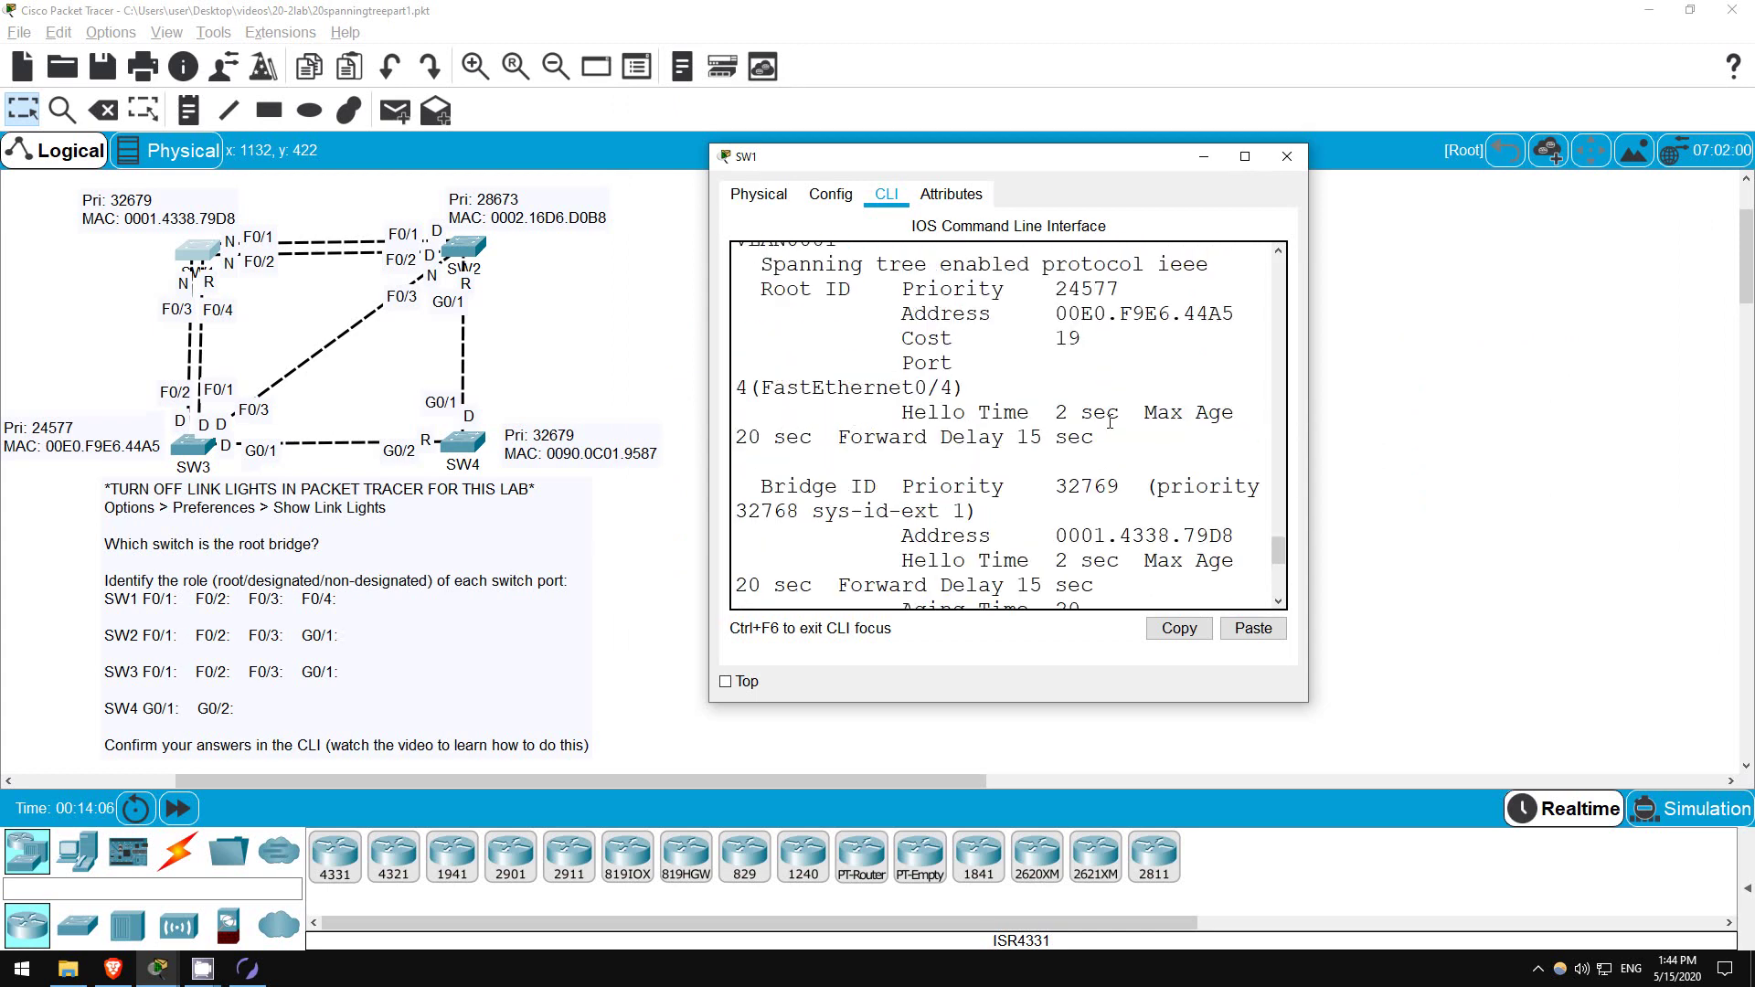
pyautogui.moveTo(1307, 441); pyautogui.dragTo(1699, 441)
pyautogui.moveTo(954, 547); pyautogui.dragTo(1059, 547)
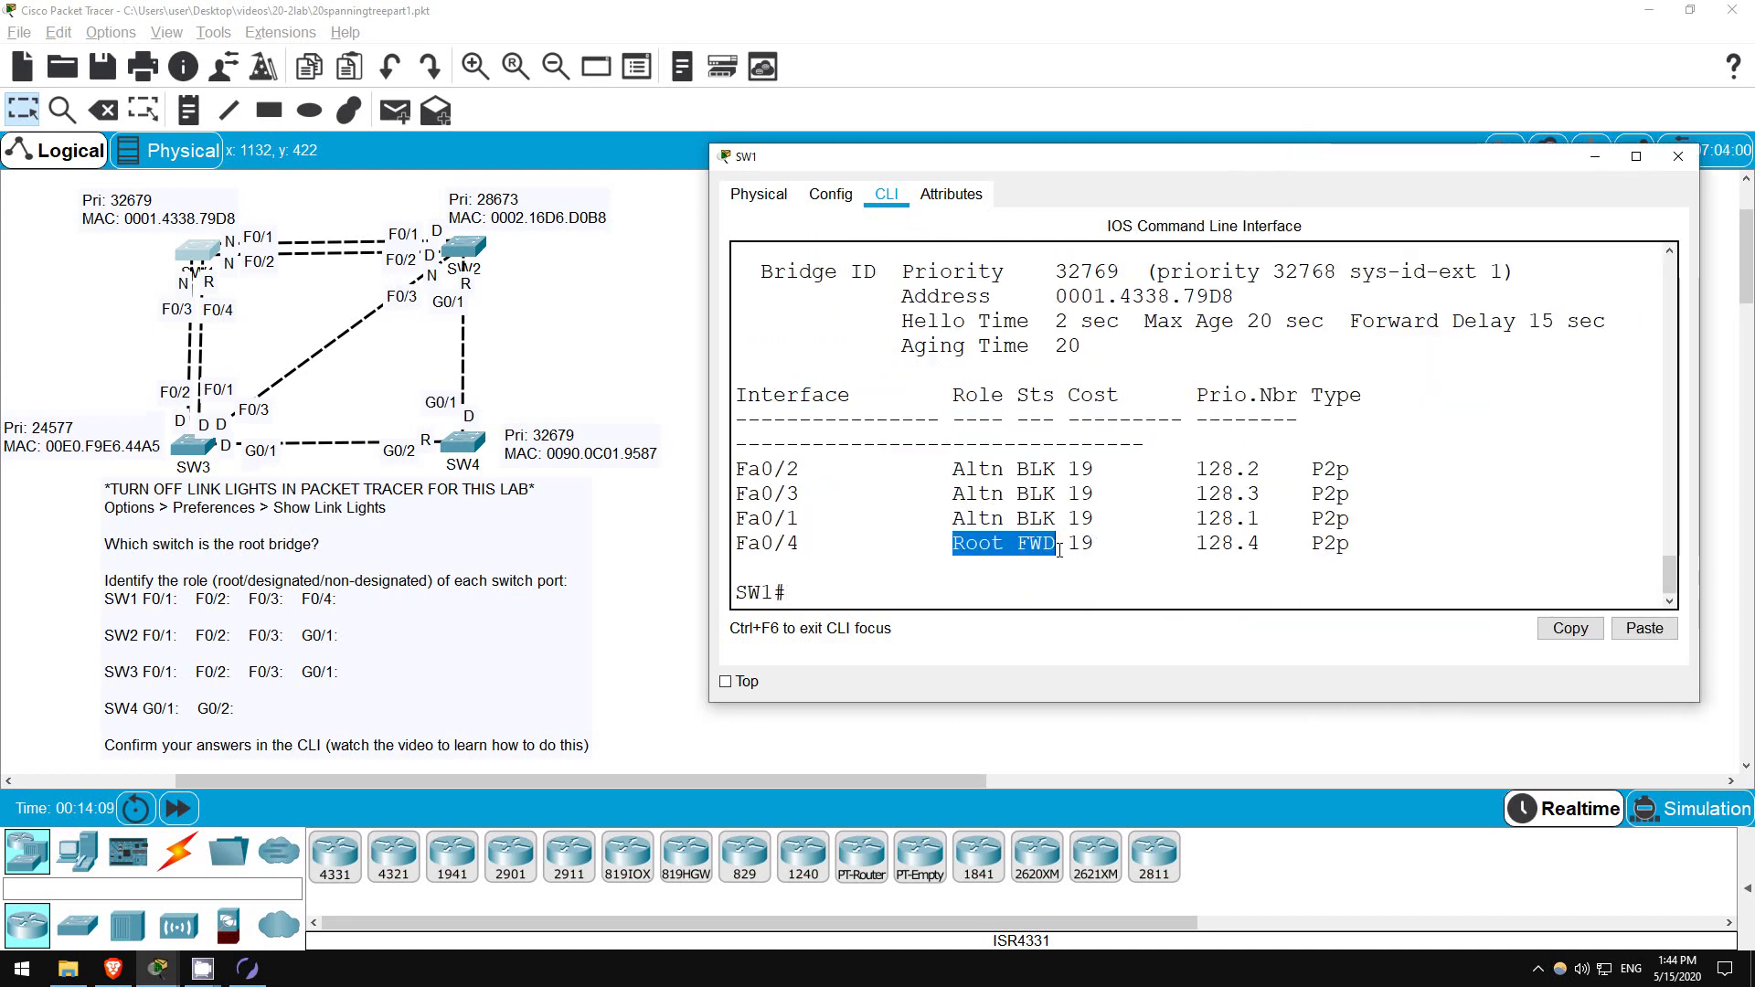
pyautogui.moveTo(954, 522); pyautogui.dragTo(1058, 522)
pyautogui.moveTo(953, 497); pyautogui.dragTo(1060, 477)
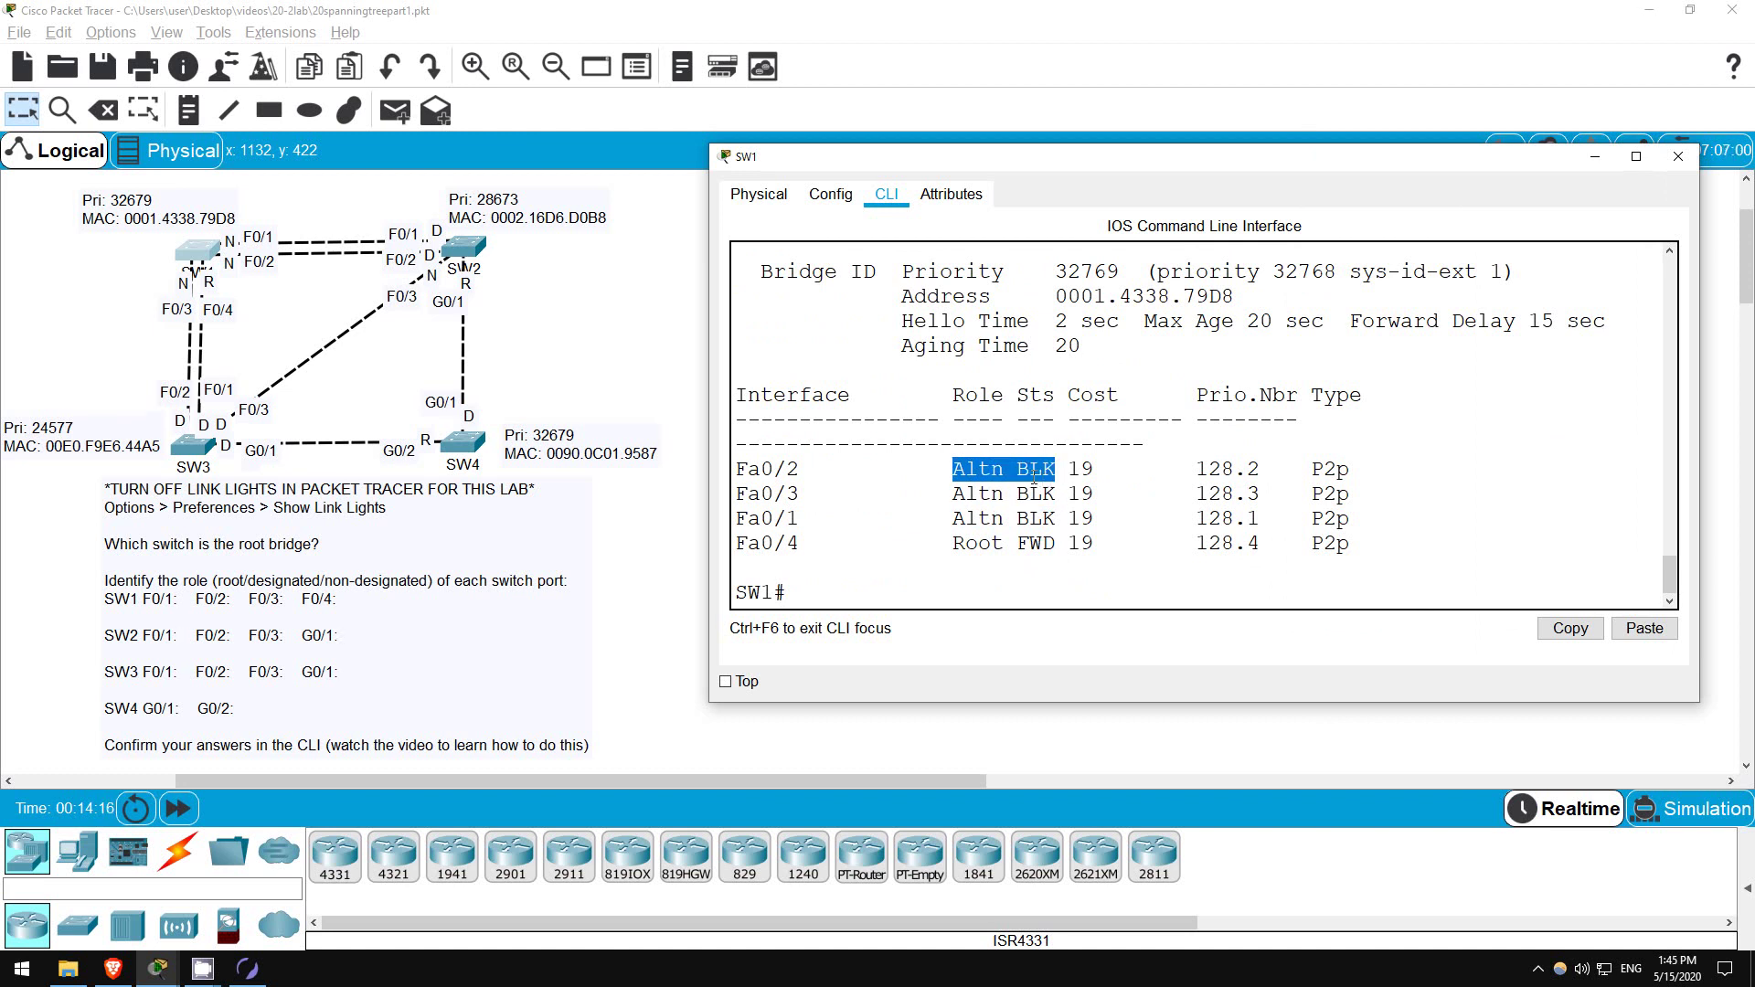
pyautogui.moveTo(953, 473); pyautogui.dragTo(999, 461)
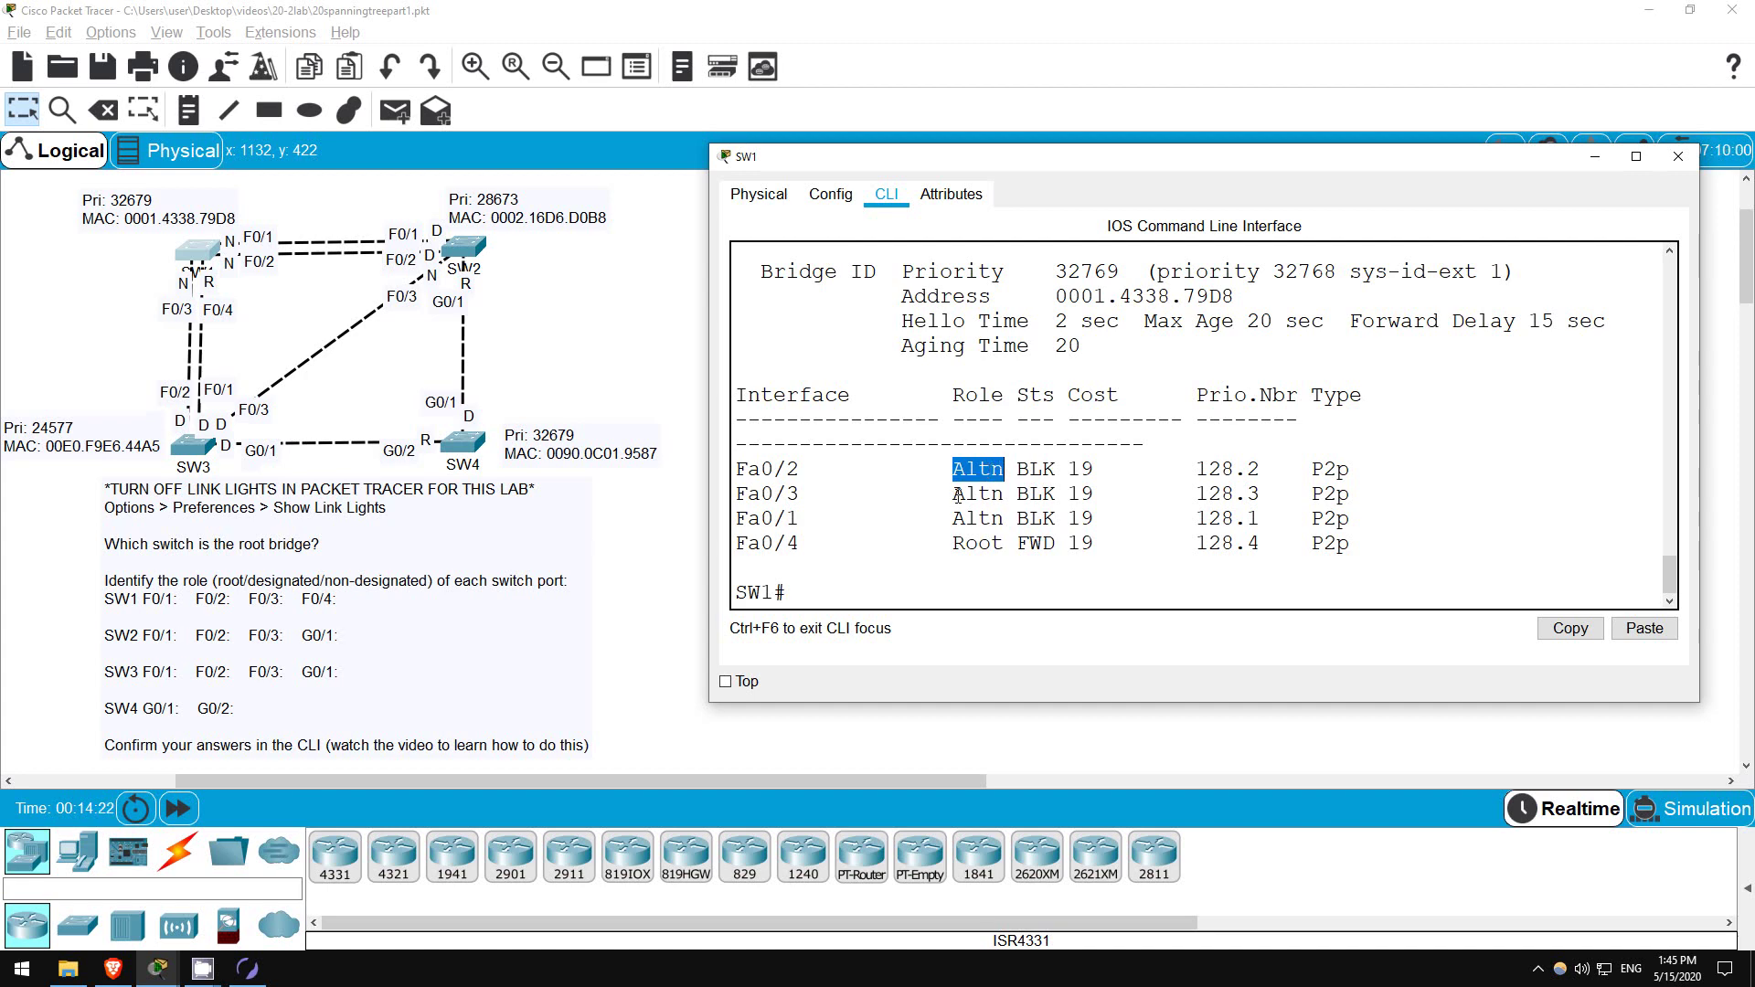
pyautogui.scroll(3, 958, 495)
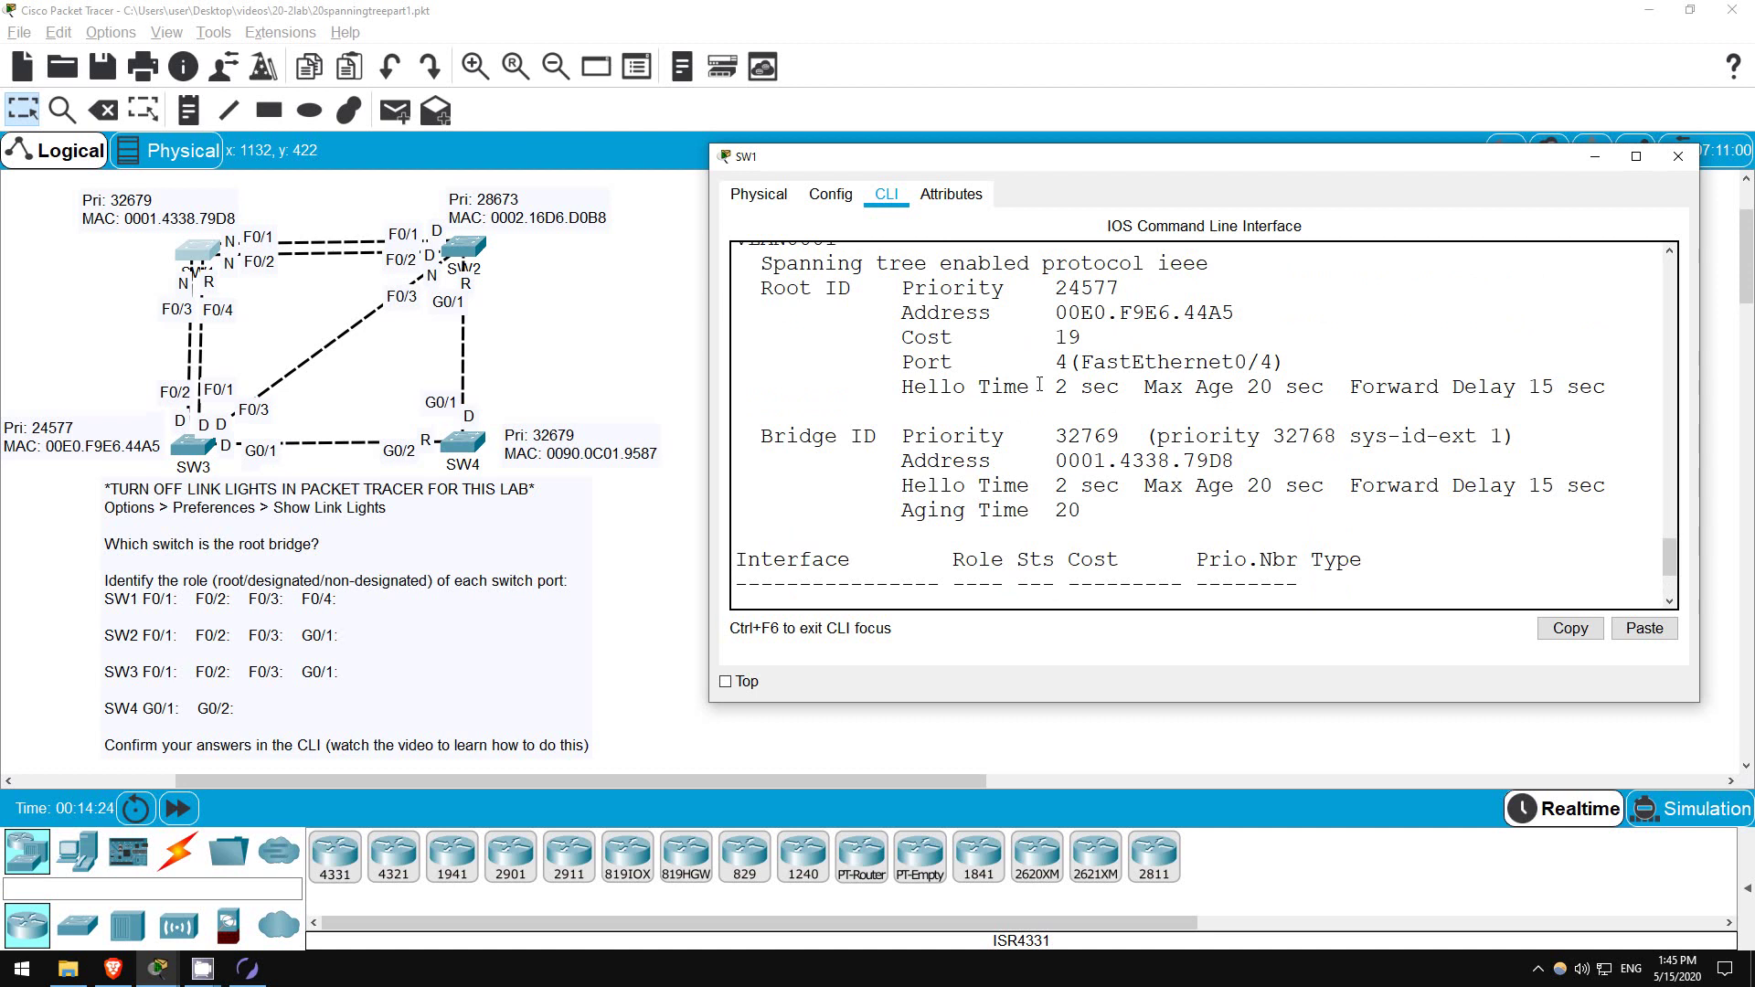
pyautogui.moveTo(1057, 287); pyautogui.dragTo(1130, 287)
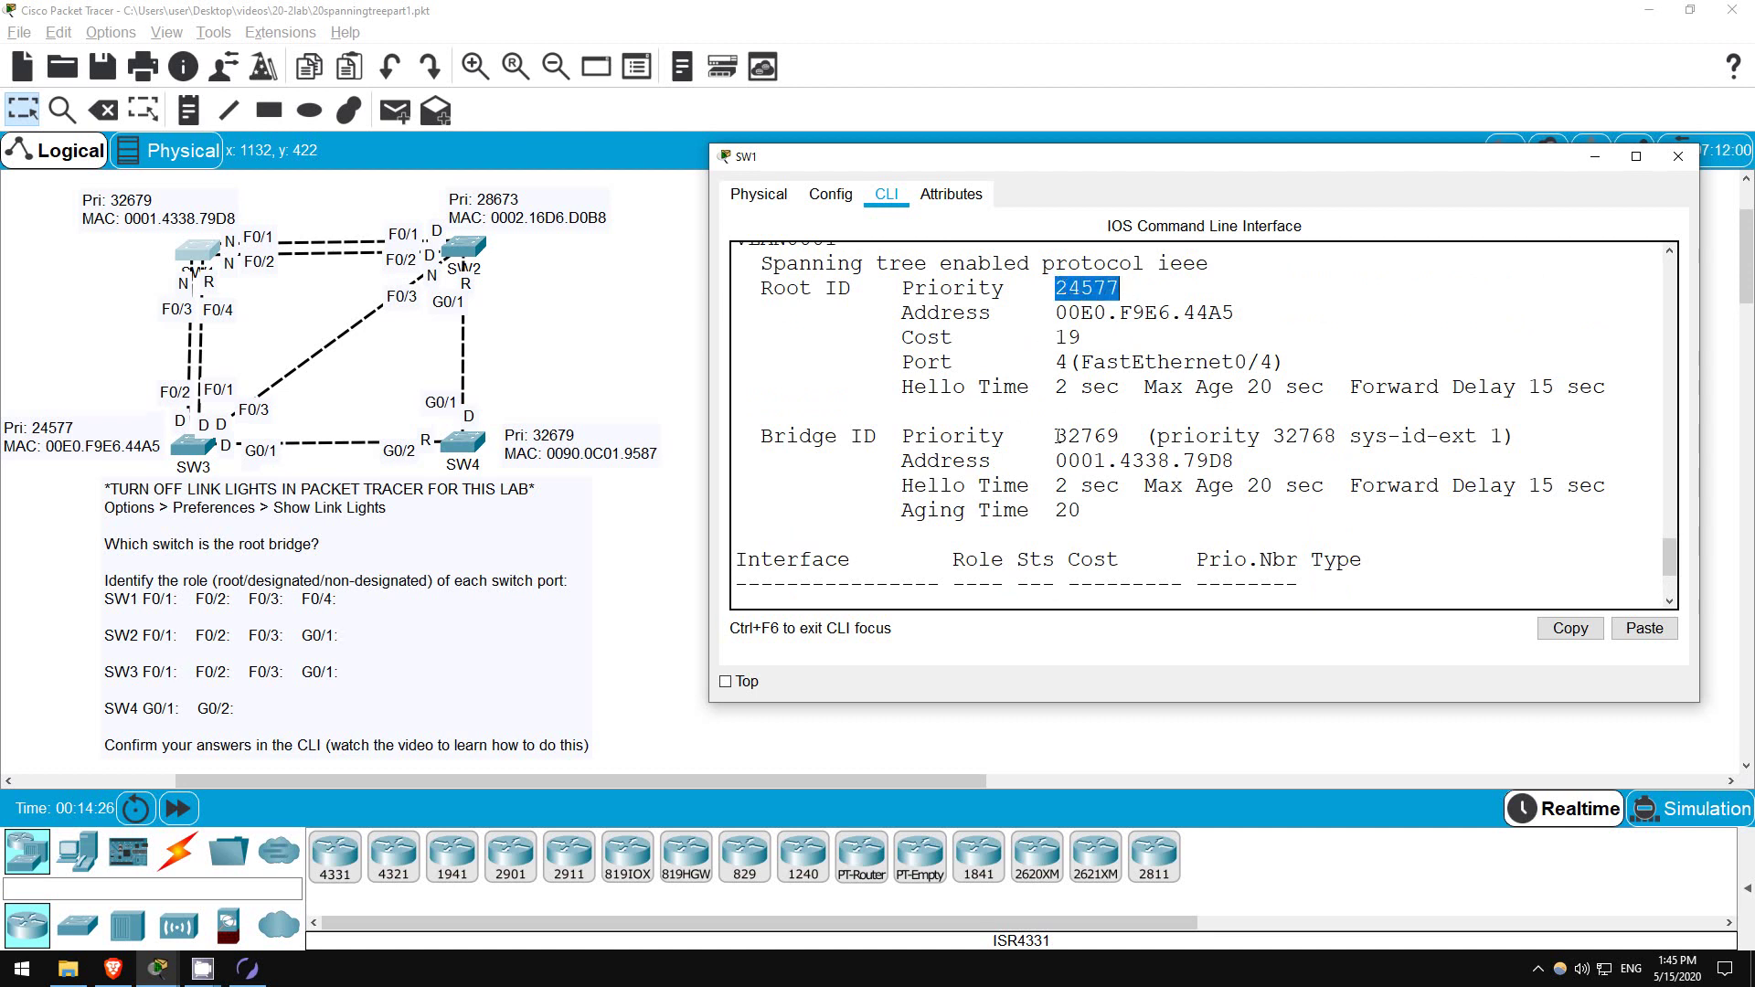
pyautogui.moveTo(1057, 436); pyautogui.dragTo(1132, 436)
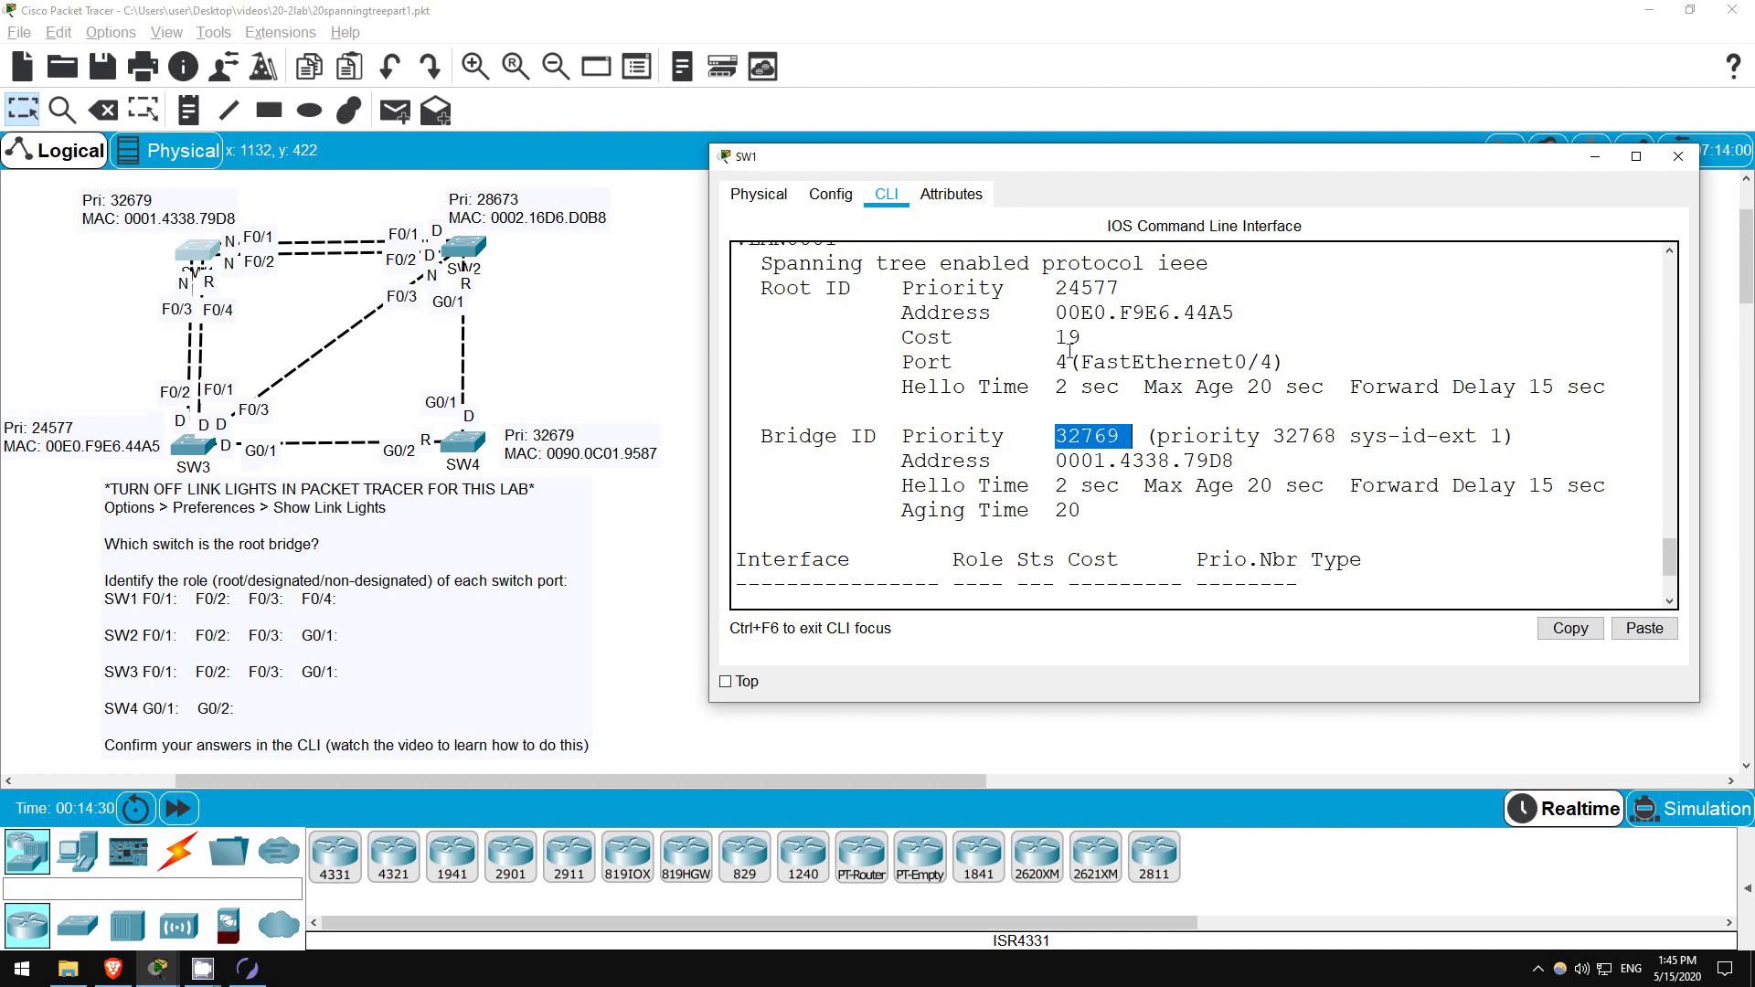
pyautogui.moveTo(1179, 145); pyautogui.dragTo(1189, 2)
# - Open SW2's command line, enter privileged mode, and run show spanning-tree
pyautogui.click(464, 249)
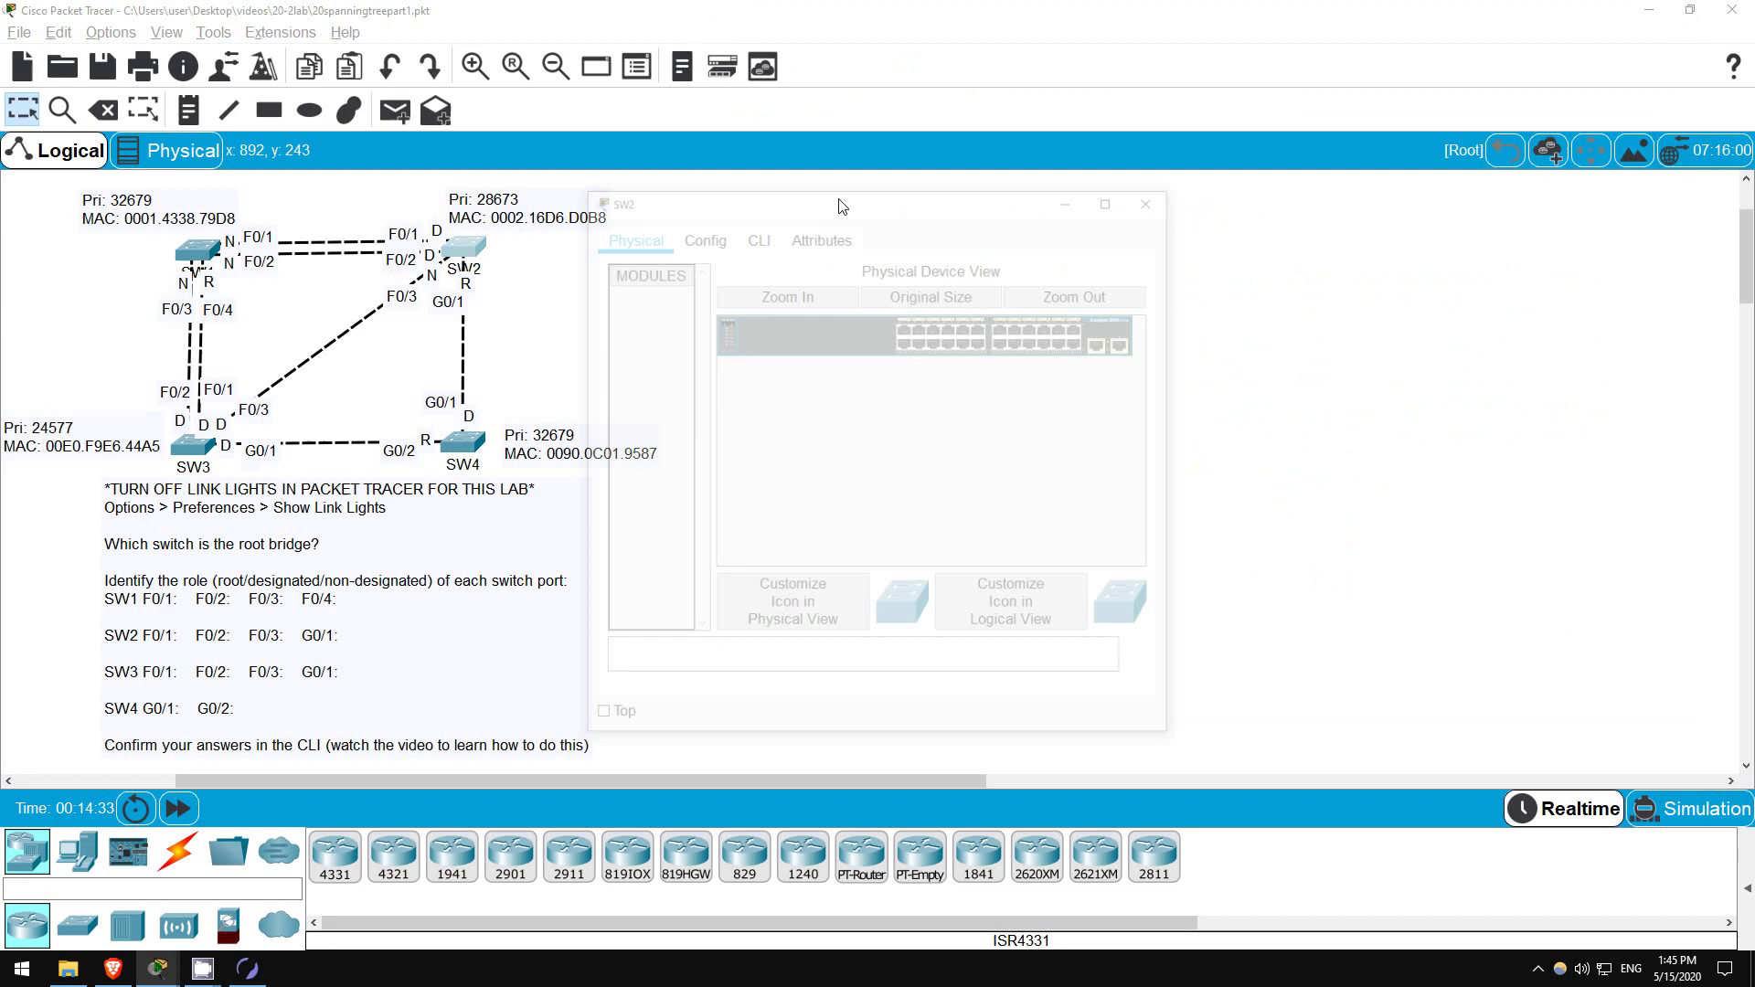
pyautogui.moveTo(890, 191); pyautogui.dragTo(890, 135)
pyautogui.click(756, 177)
pyautogui.press('Return')
pyautogui.press('Return')
pyautogui.press('Return')
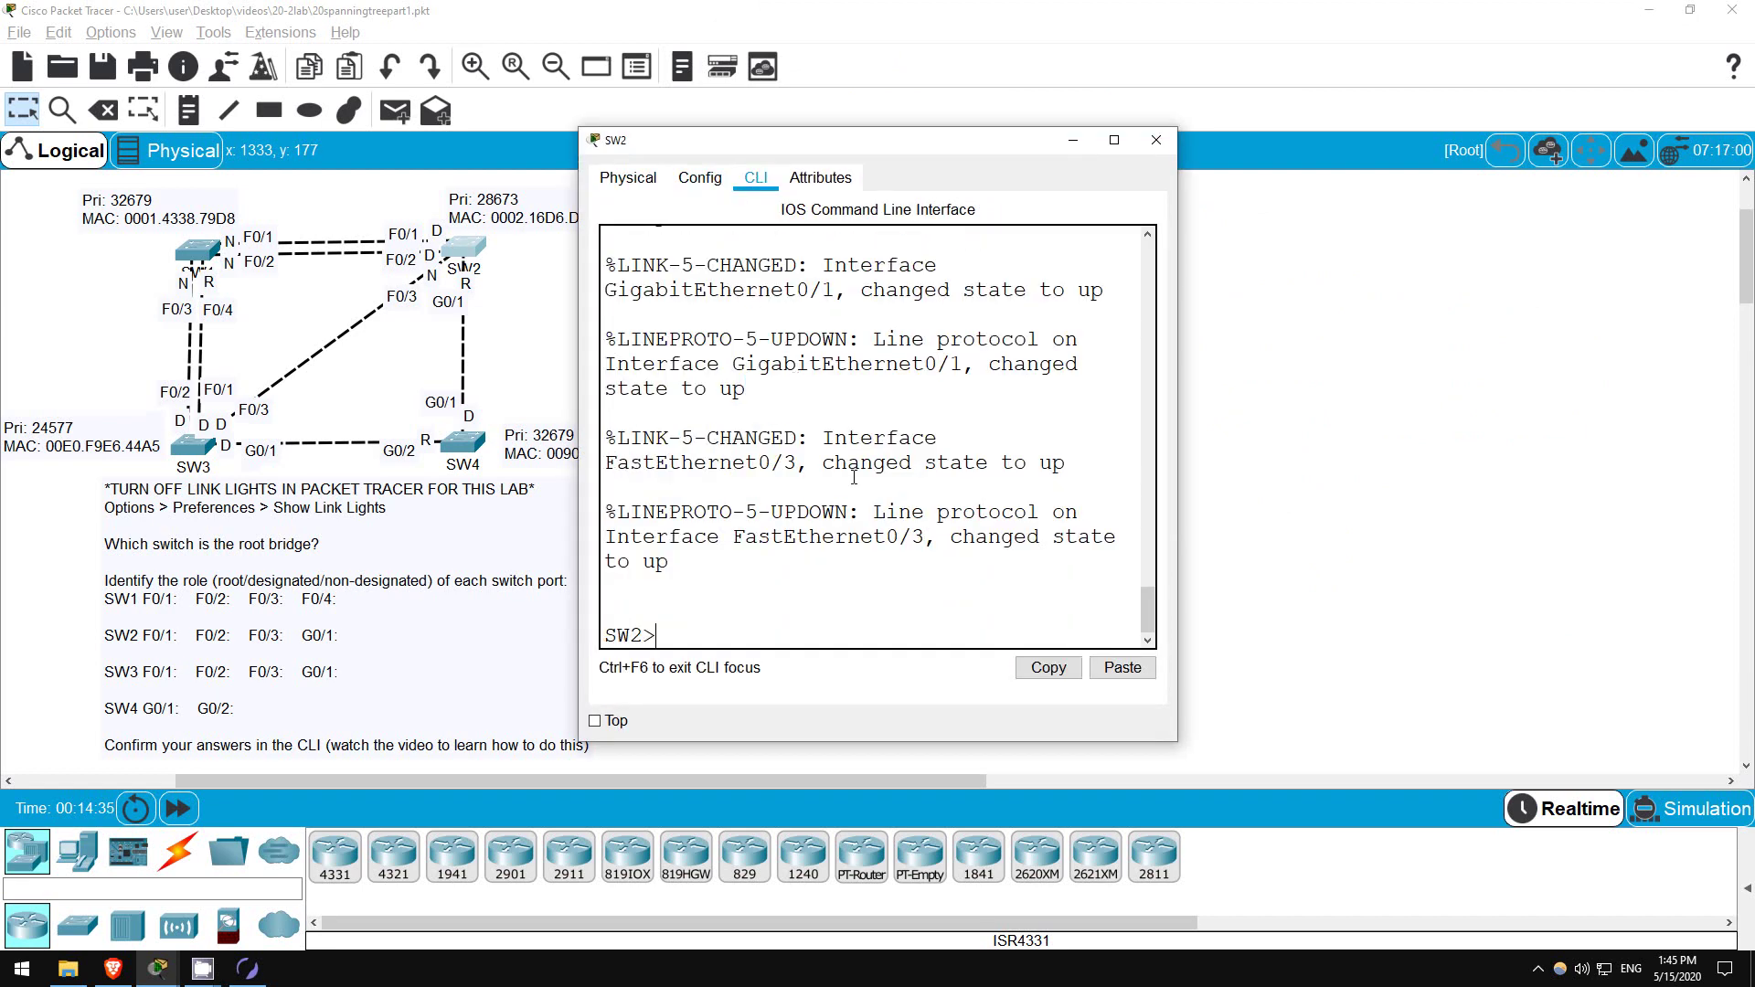
pyautogui.write('en')
pyautogui.press('Tab')
pyautogui.press('Return')
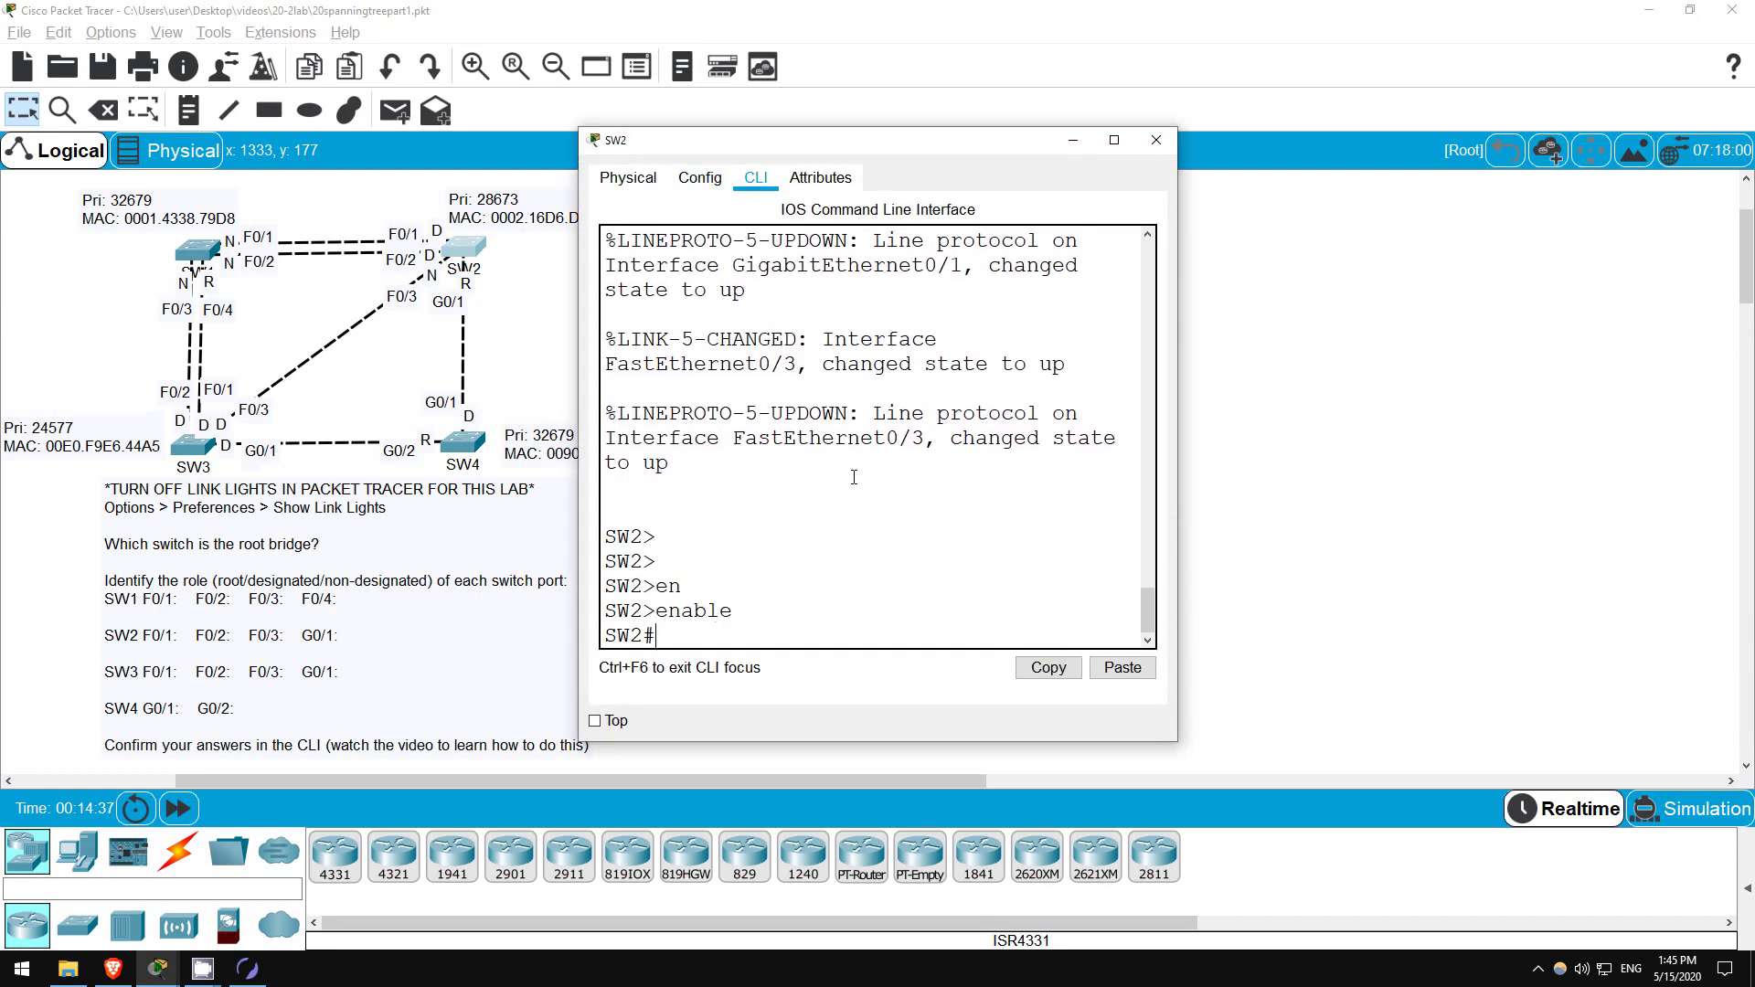
pyautogui.write('show span')
pyautogui.press('Return')
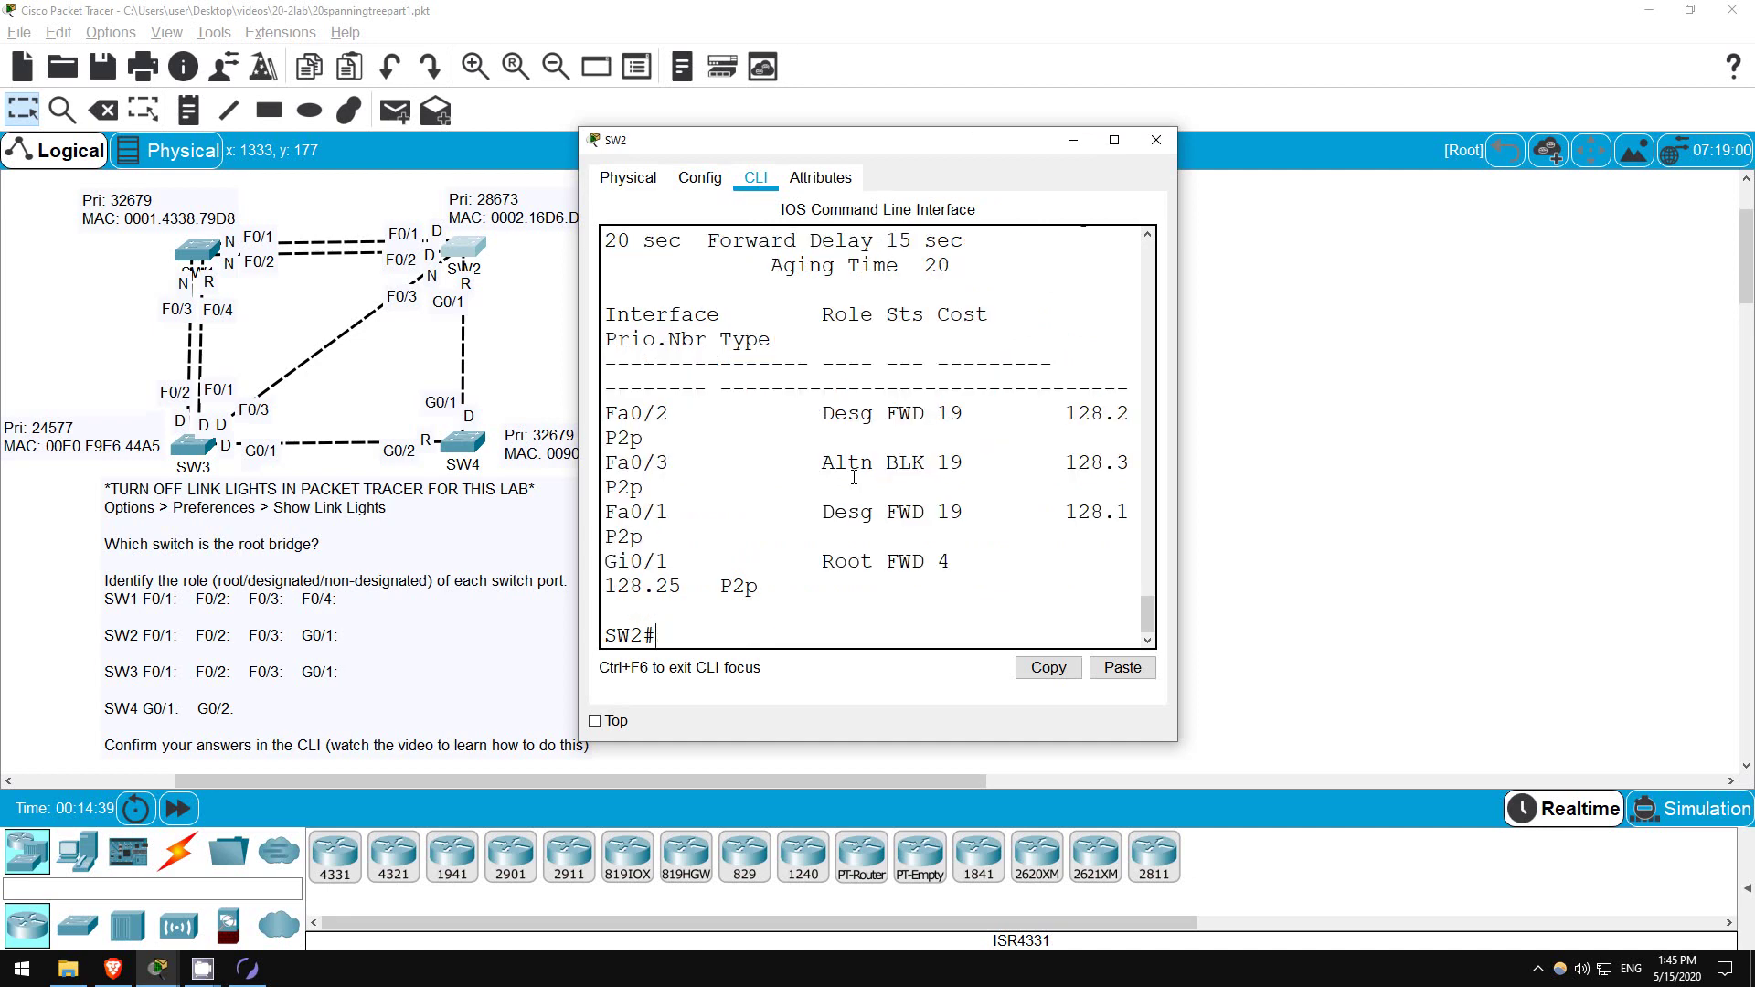
# - Highlight SW2's Desg FWD on Fa0/1–Fa0/2, Altn BLK on Fa0/3, and costs 19 and 4
pyautogui.moveTo(1178, 459); pyautogui.dragTo(1750, 459)
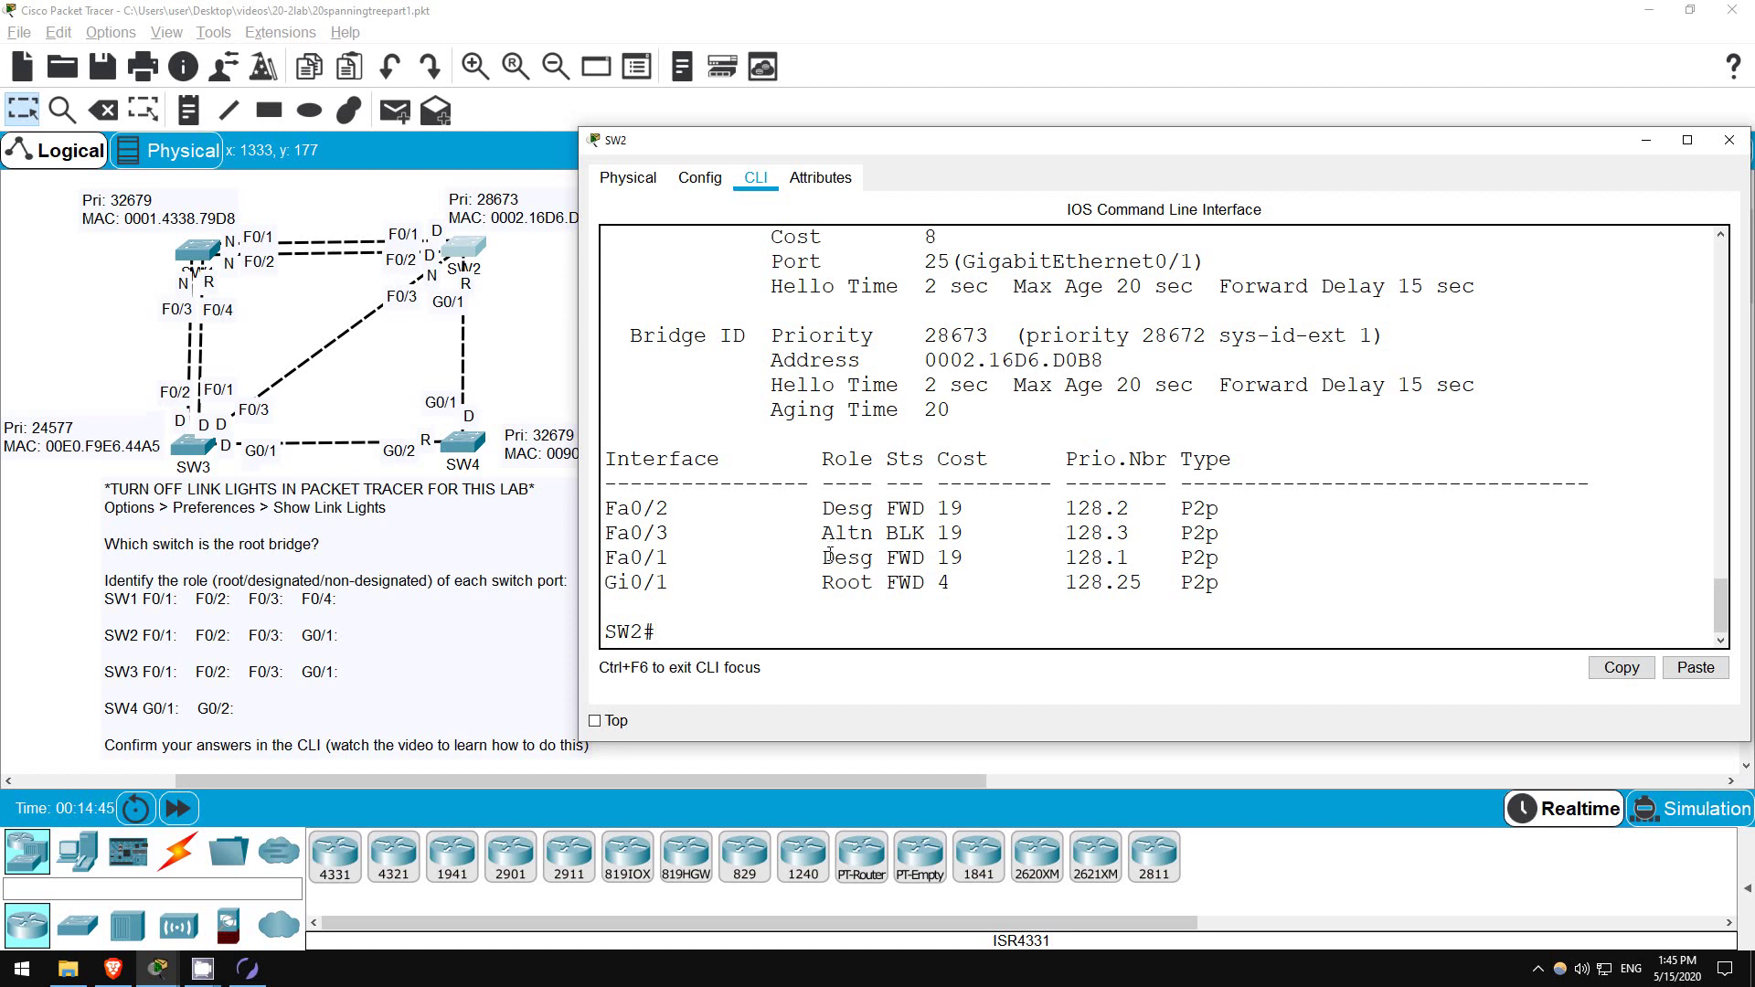
pyautogui.moveTo(822, 558); pyautogui.dragTo(938, 558)
pyautogui.moveTo(821, 509); pyautogui.dragTo(930, 511)
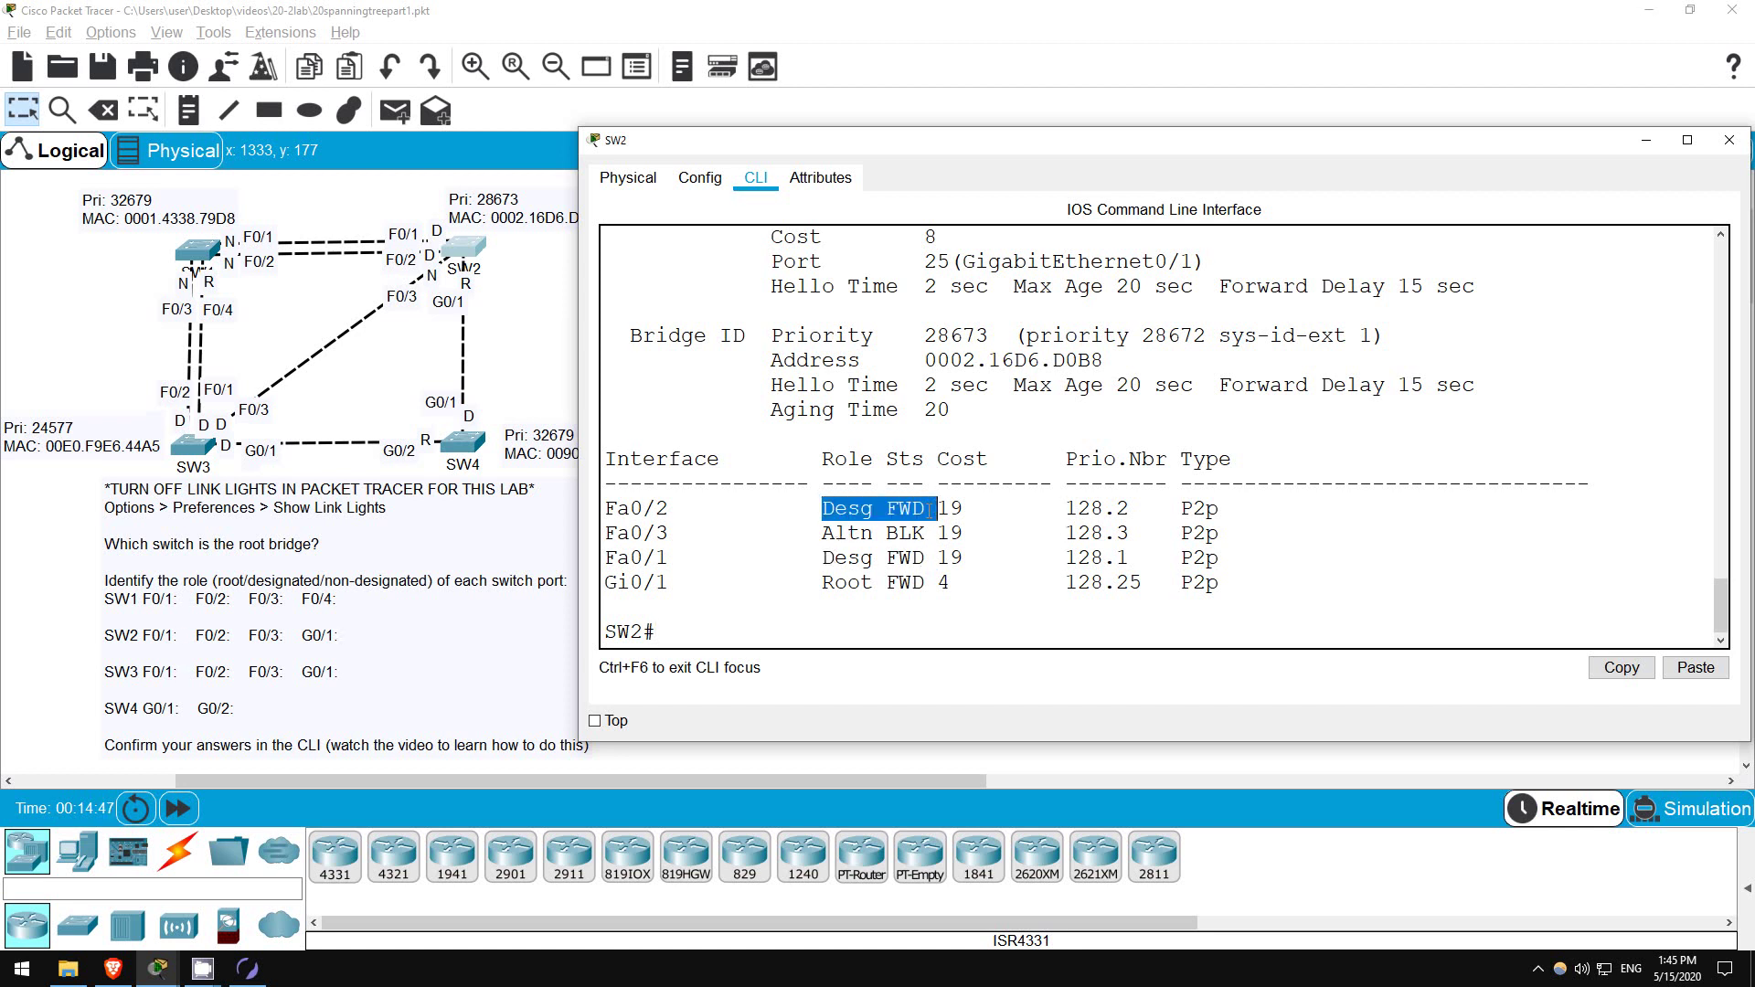
pyautogui.click(812, 557)
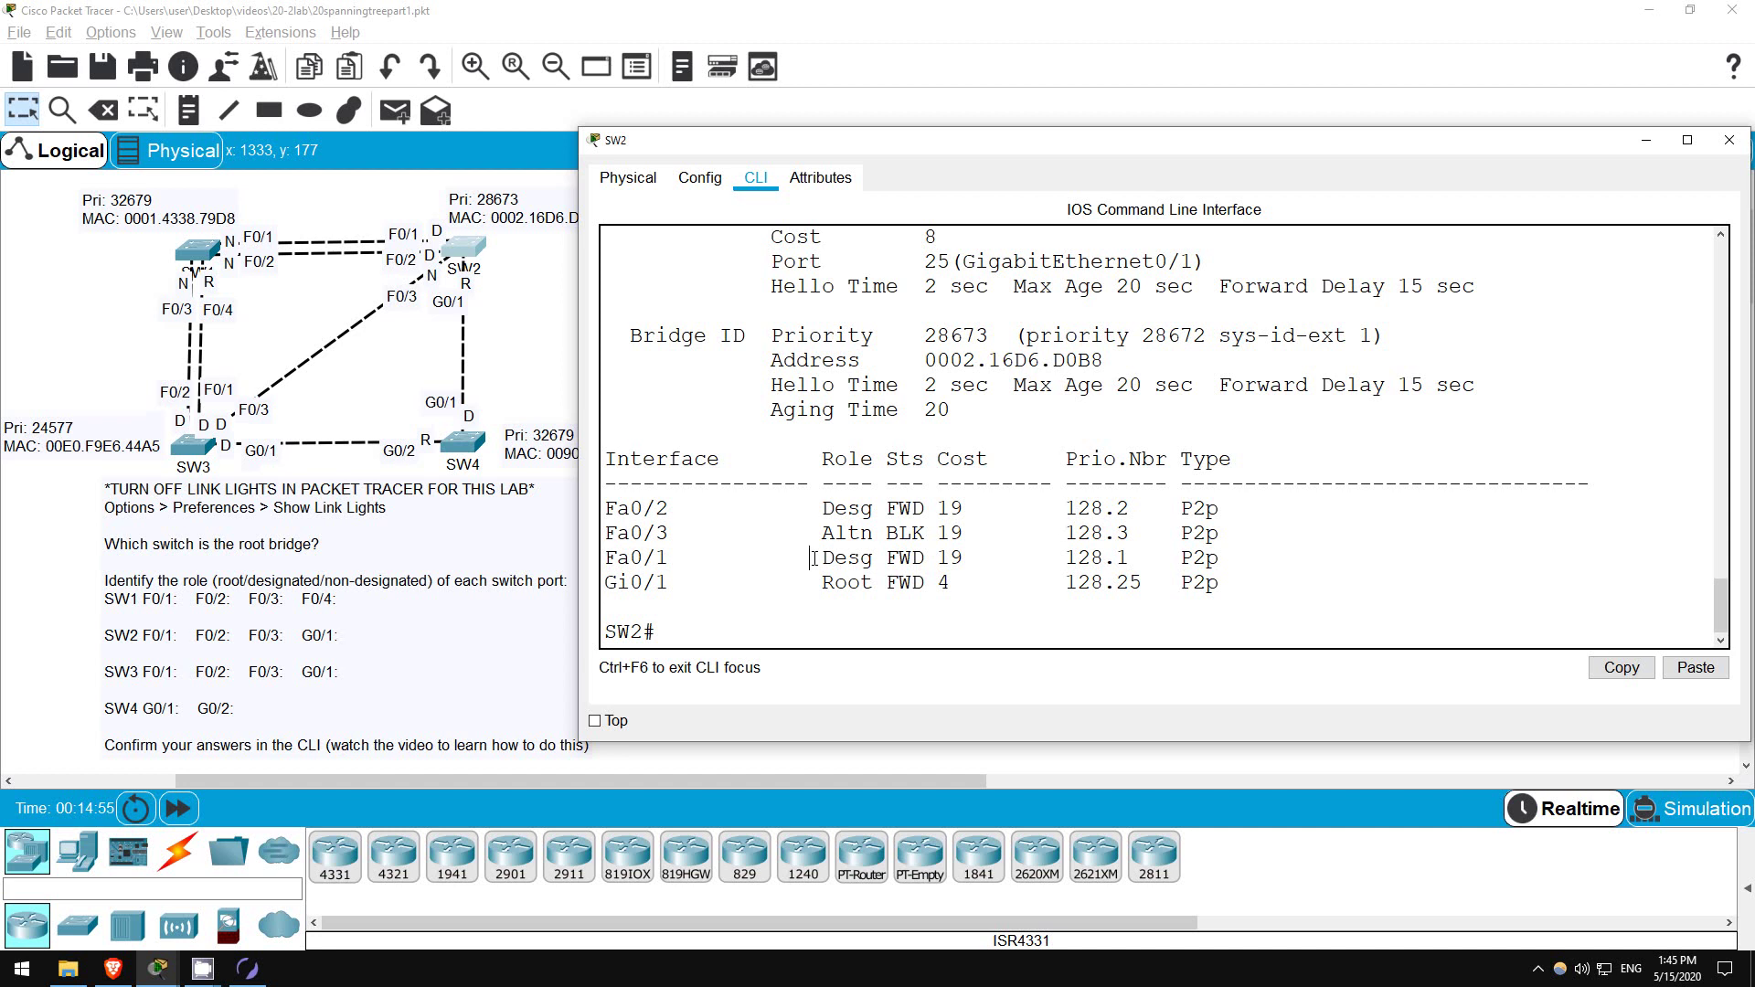
pyautogui.moveTo(817, 548); pyautogui.dragTo(933, 582)
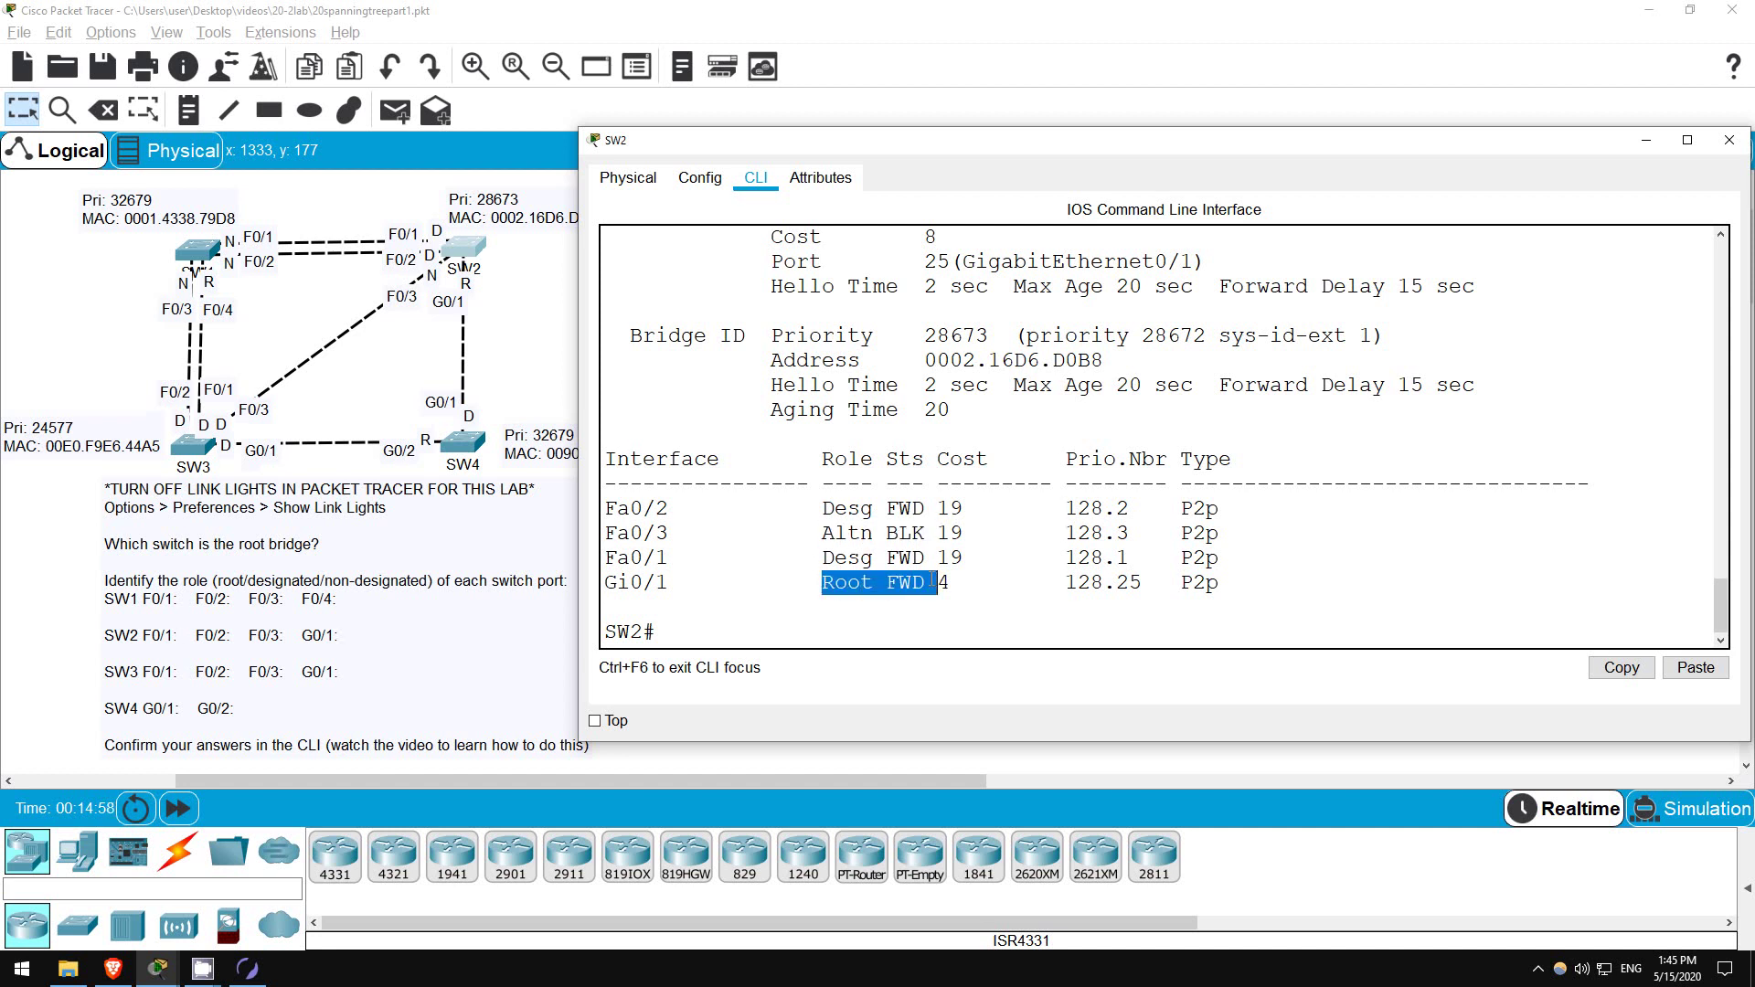
pyautogui.click(856, 590)
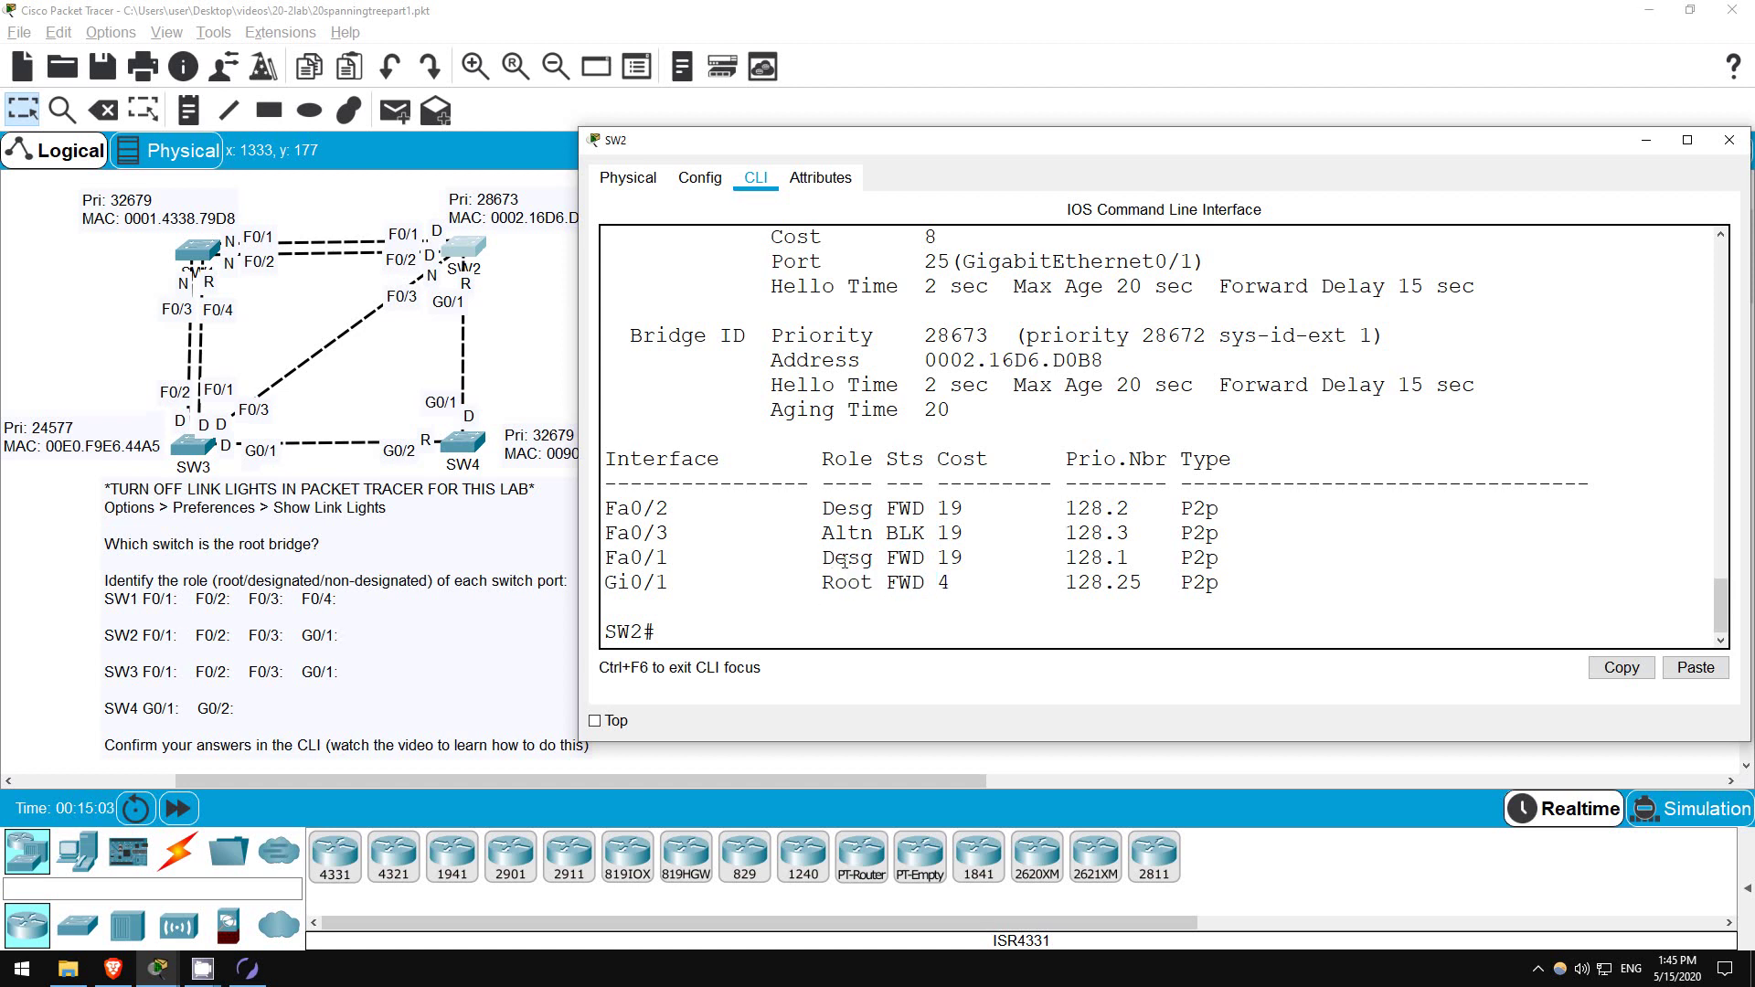
pyautogui.moveTo(939, 509); pyautogui.dragTo(965, 504)
pyautogui.moveTo(942, 581); pyautogui.dragTo(965, 583)
pyautogui.click(972, 583)
# - Run show spanning-tree detail on SW2 and highlight its root path cost of 8
pyautogui.write('show span')
pyautogui.press('Tab')
pyautogui.write('d')
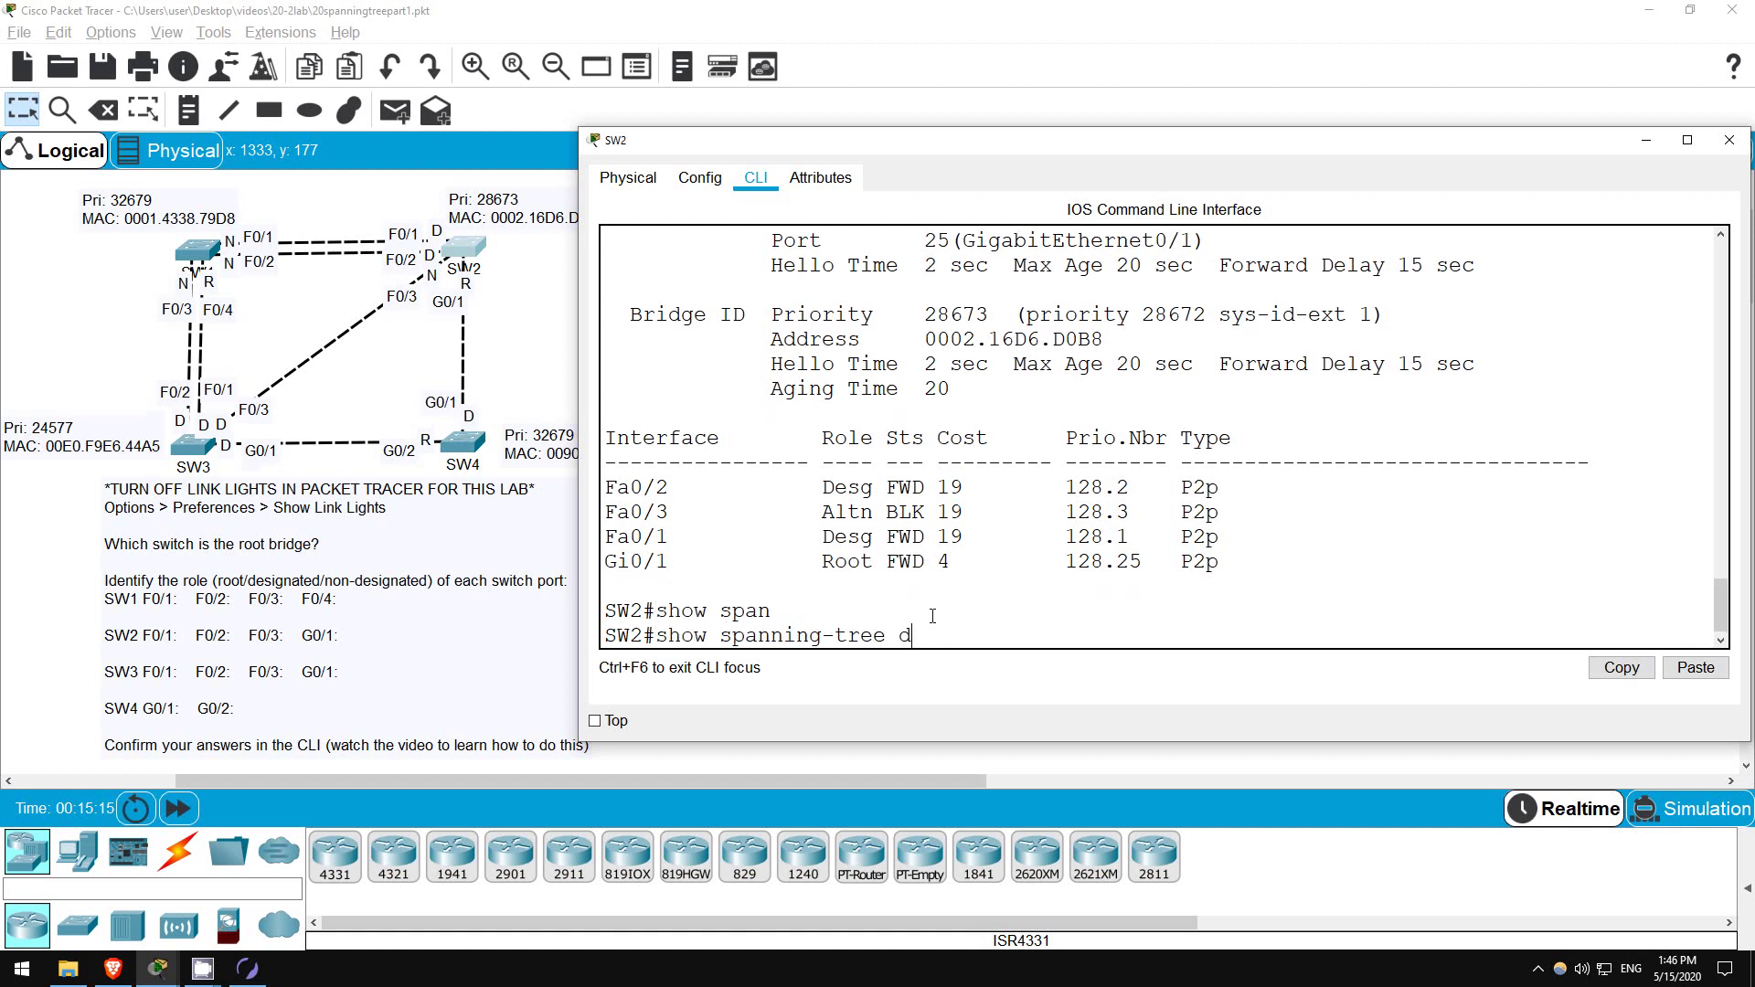
pyautogui.write('et')
pyautogui.press('Tab')
pyautogui.press('Return')
pyautogui.scroll(4, 900, 421)
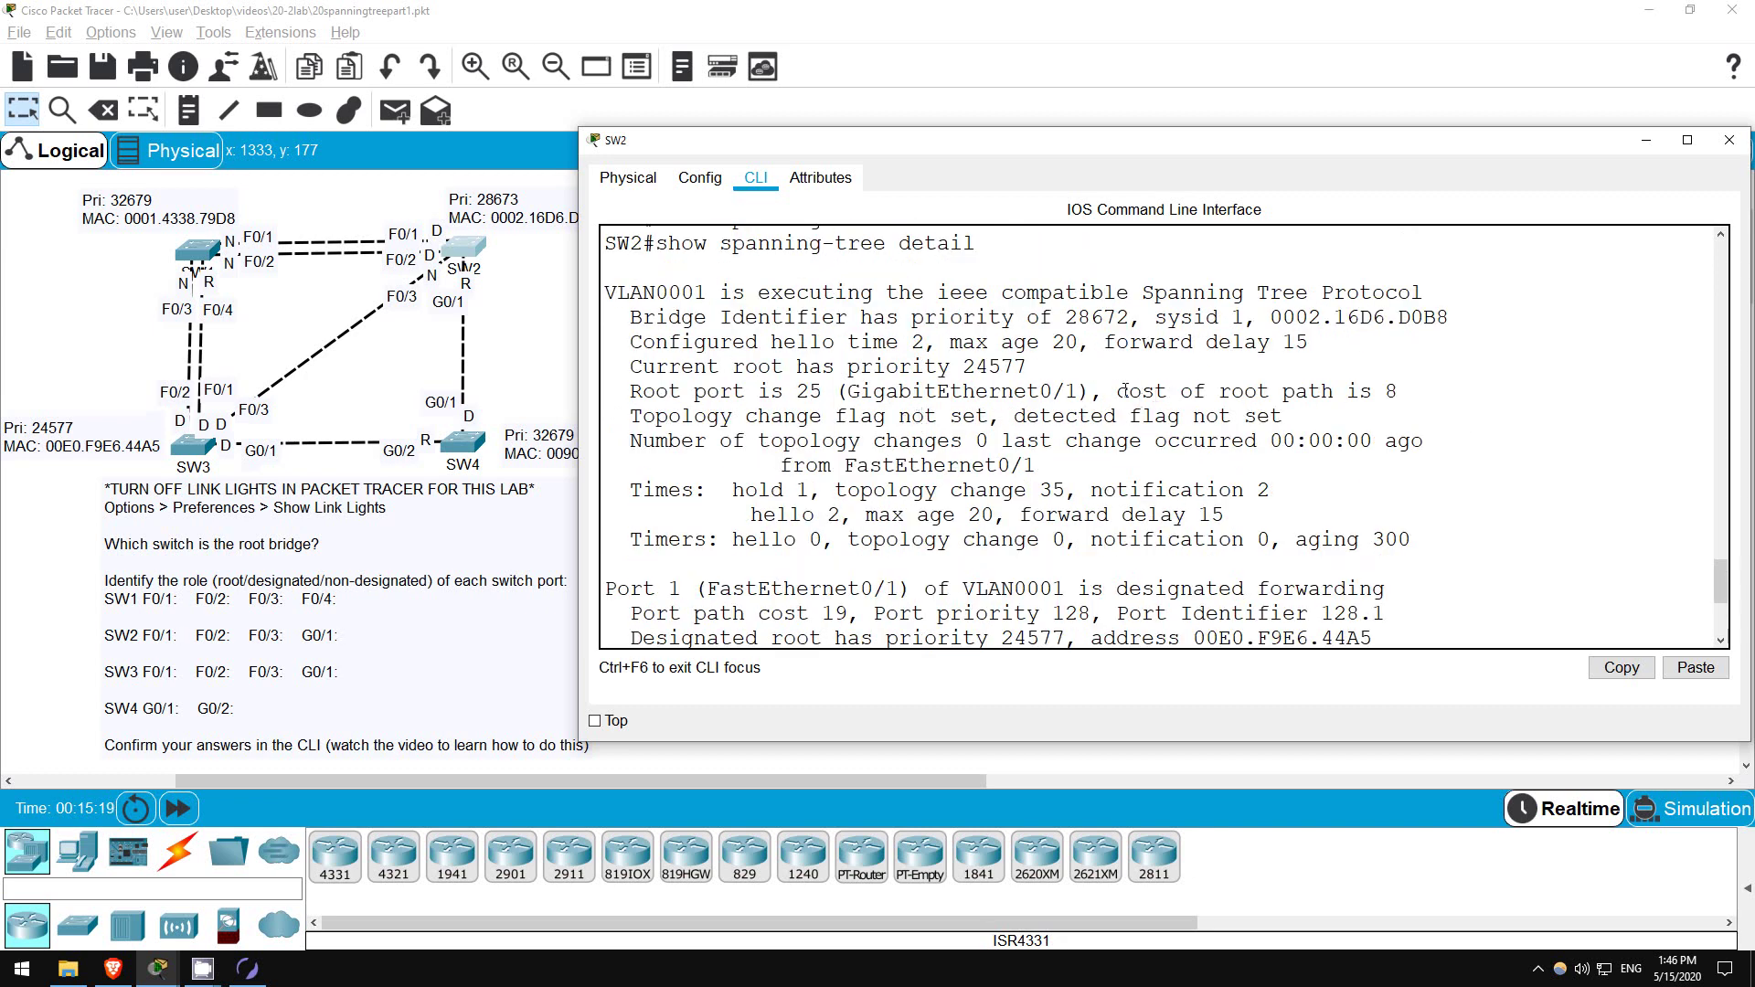
pyautogui.moveTo(1118, 391); pyautogui.dragTo(1416, 398)
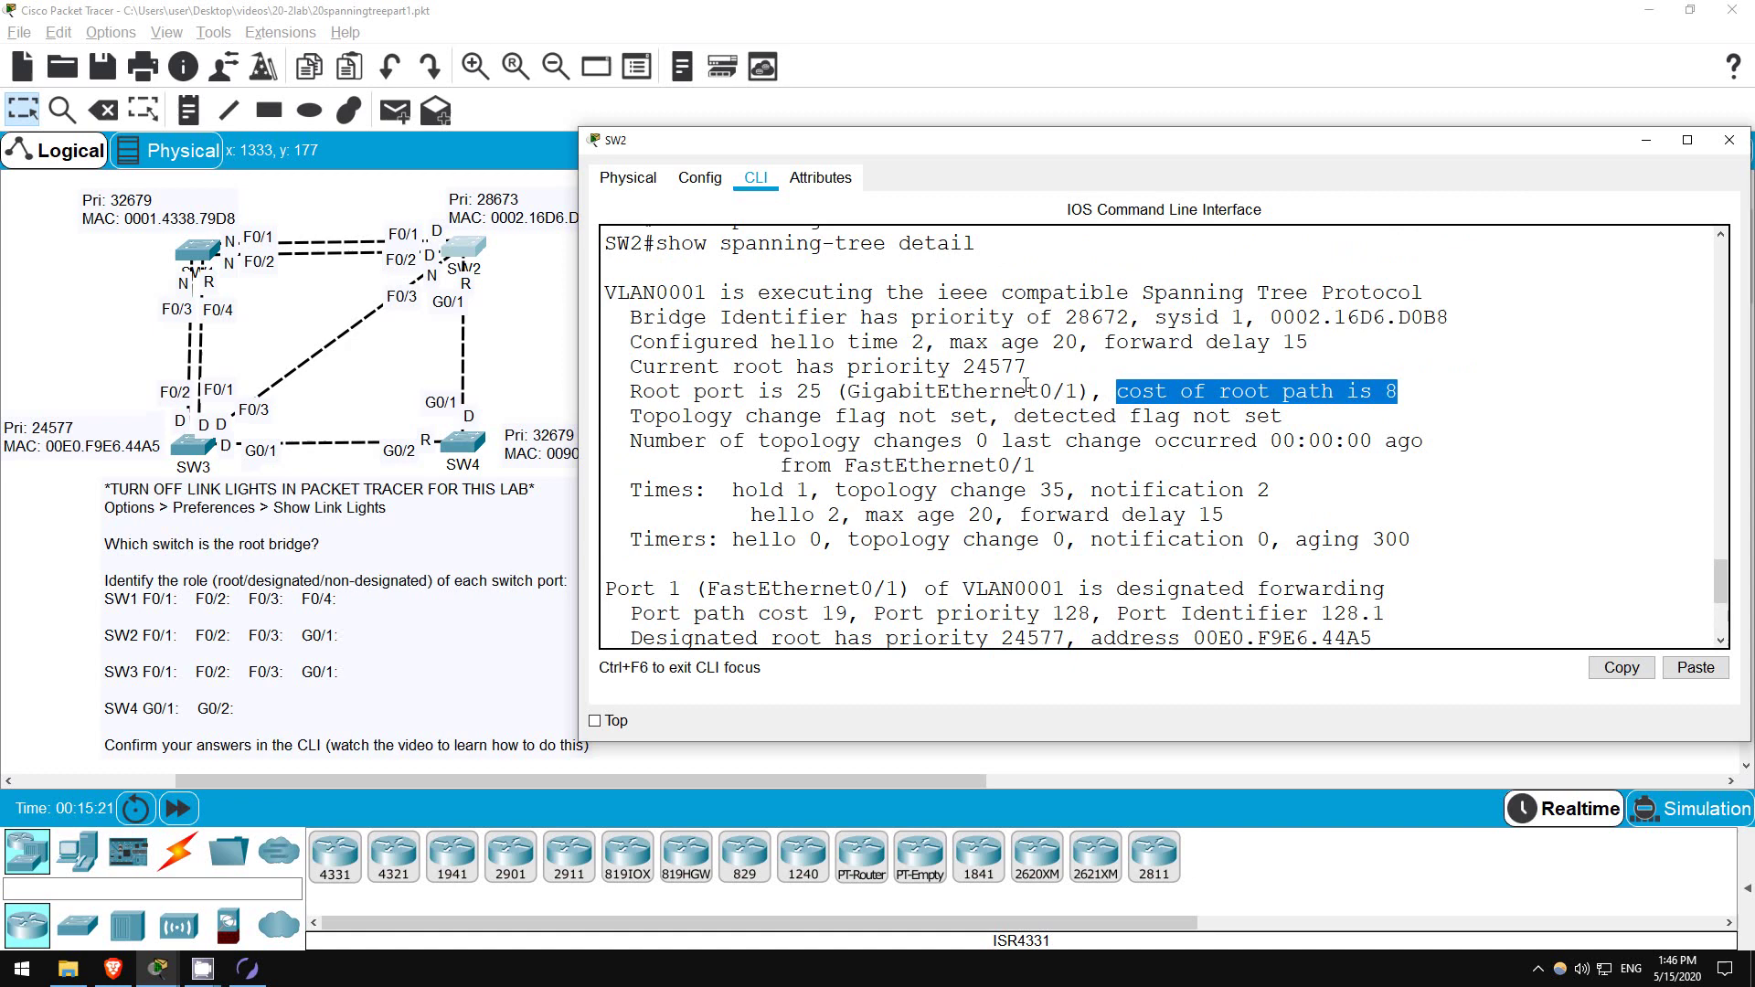
pyautogui.scroll(8, 1034, 391)
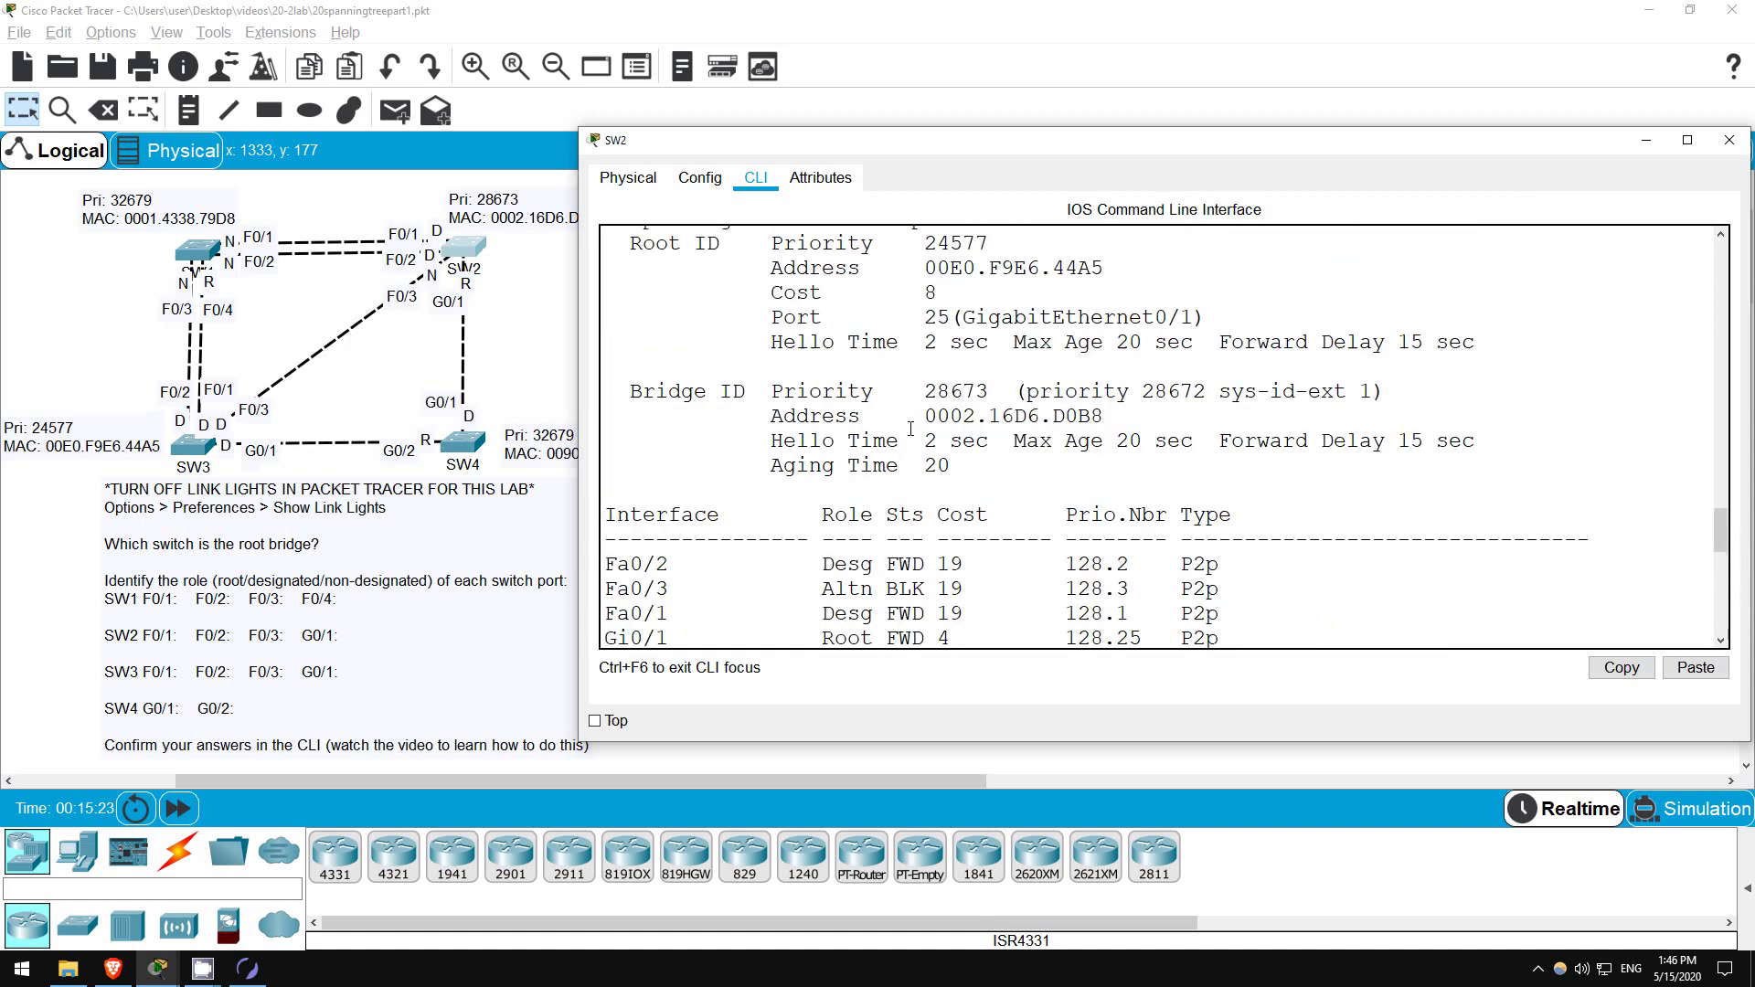
pyautogui.moveTo(925, 402); pyautogui.dragTo(958, 405)
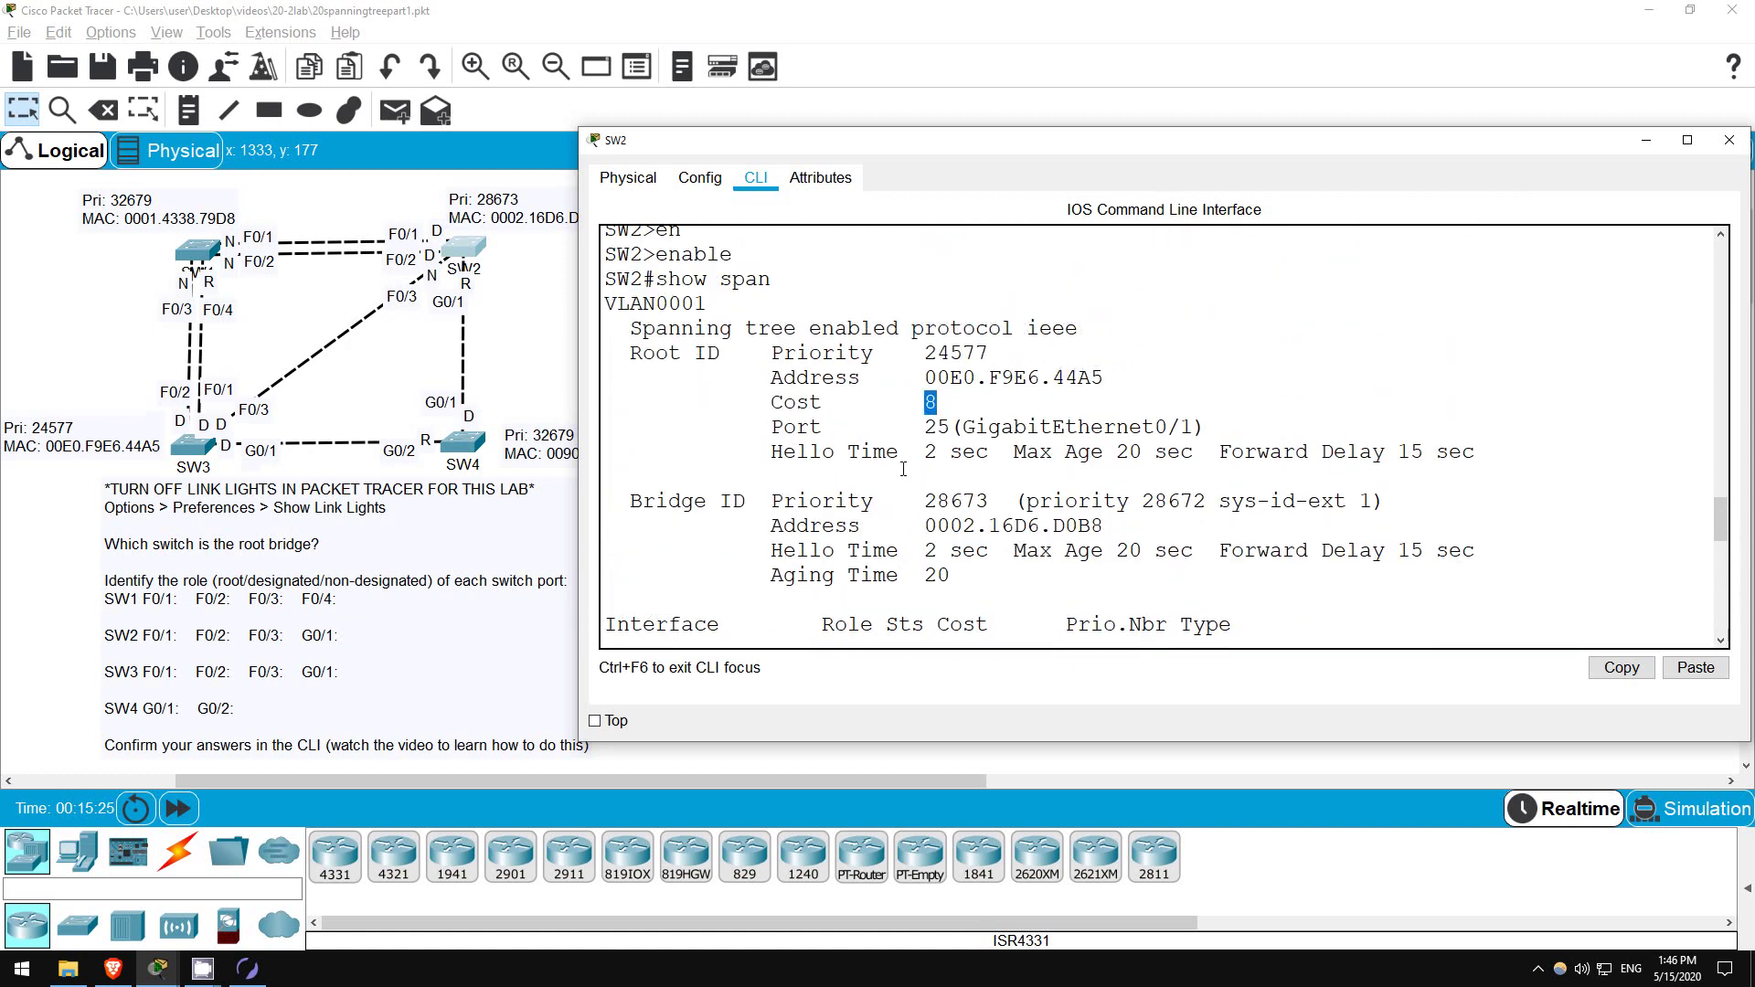
# - On SW4, enable and run show spanning-tree, widening the console to read Gi0/2 root, Gi0/1 designated
pyautogui.click(462, 444)
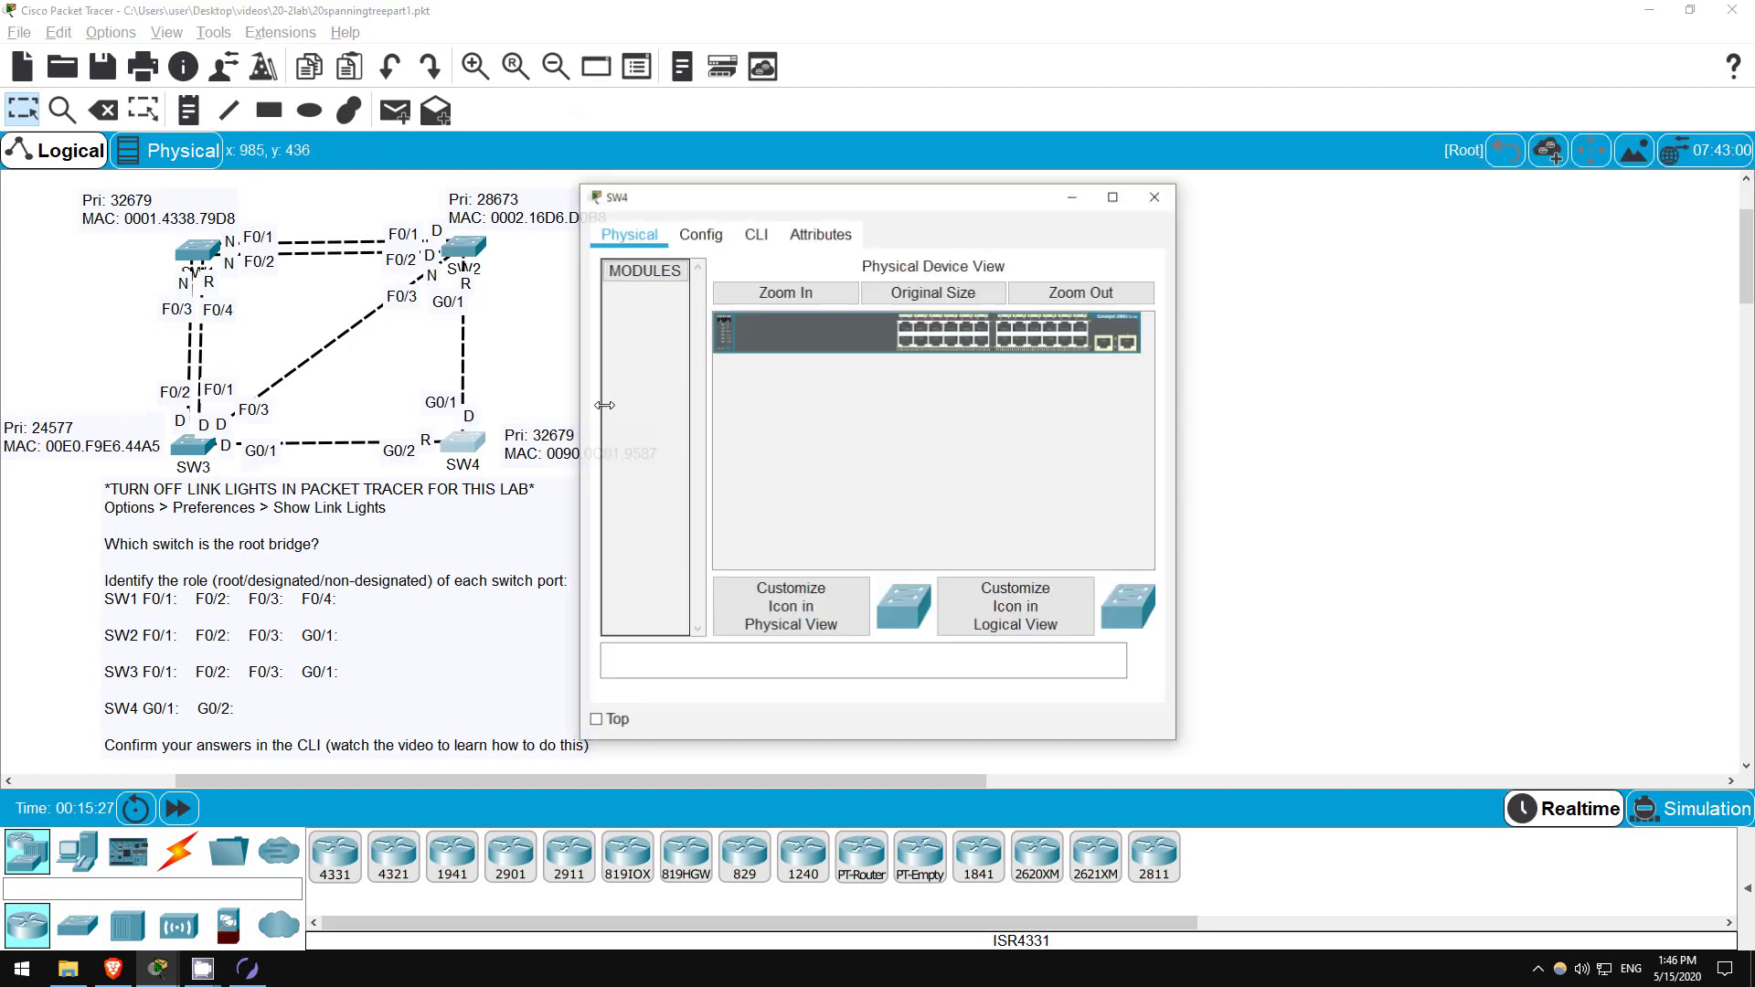
pyautogui.moveTo(793, 196); pyautogui.dragTo(885, 155)
pyautogui.click(847, 193)
pyautogui.press('Return')
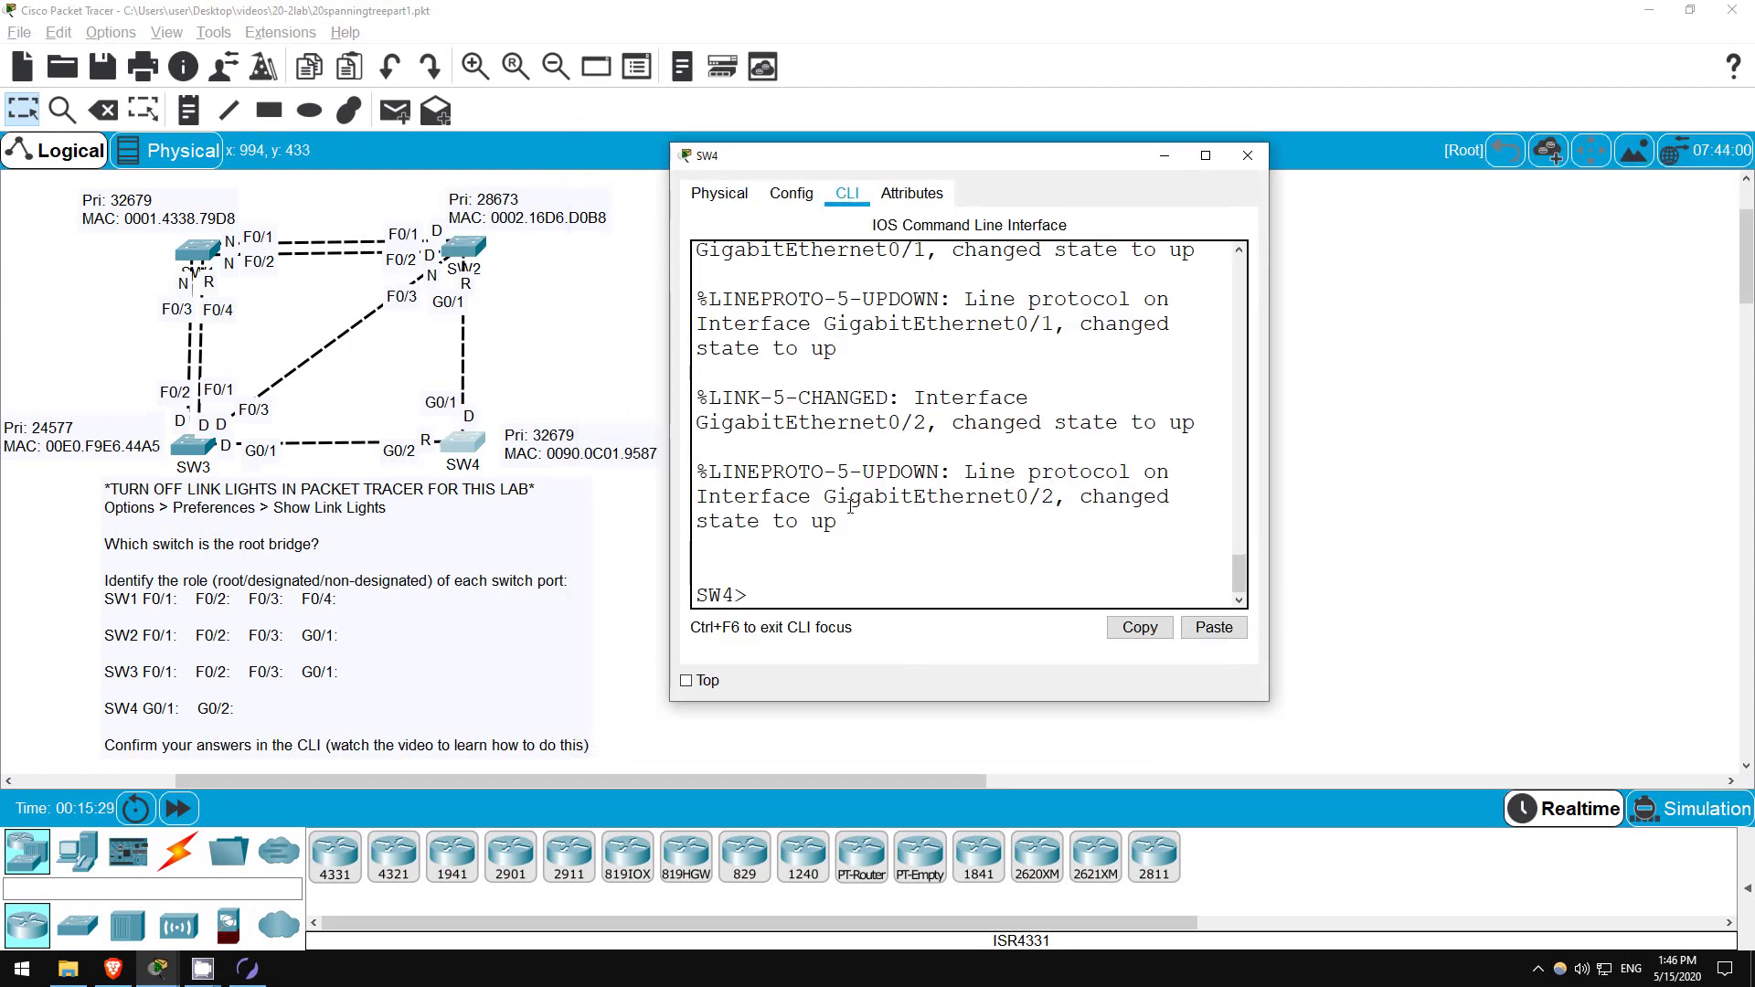
pyautogui.write('en')
pyautogui.press('Return')
pyautogui.write('show span')
pyautogui.press('Tab')
pyautogui.press('Return')
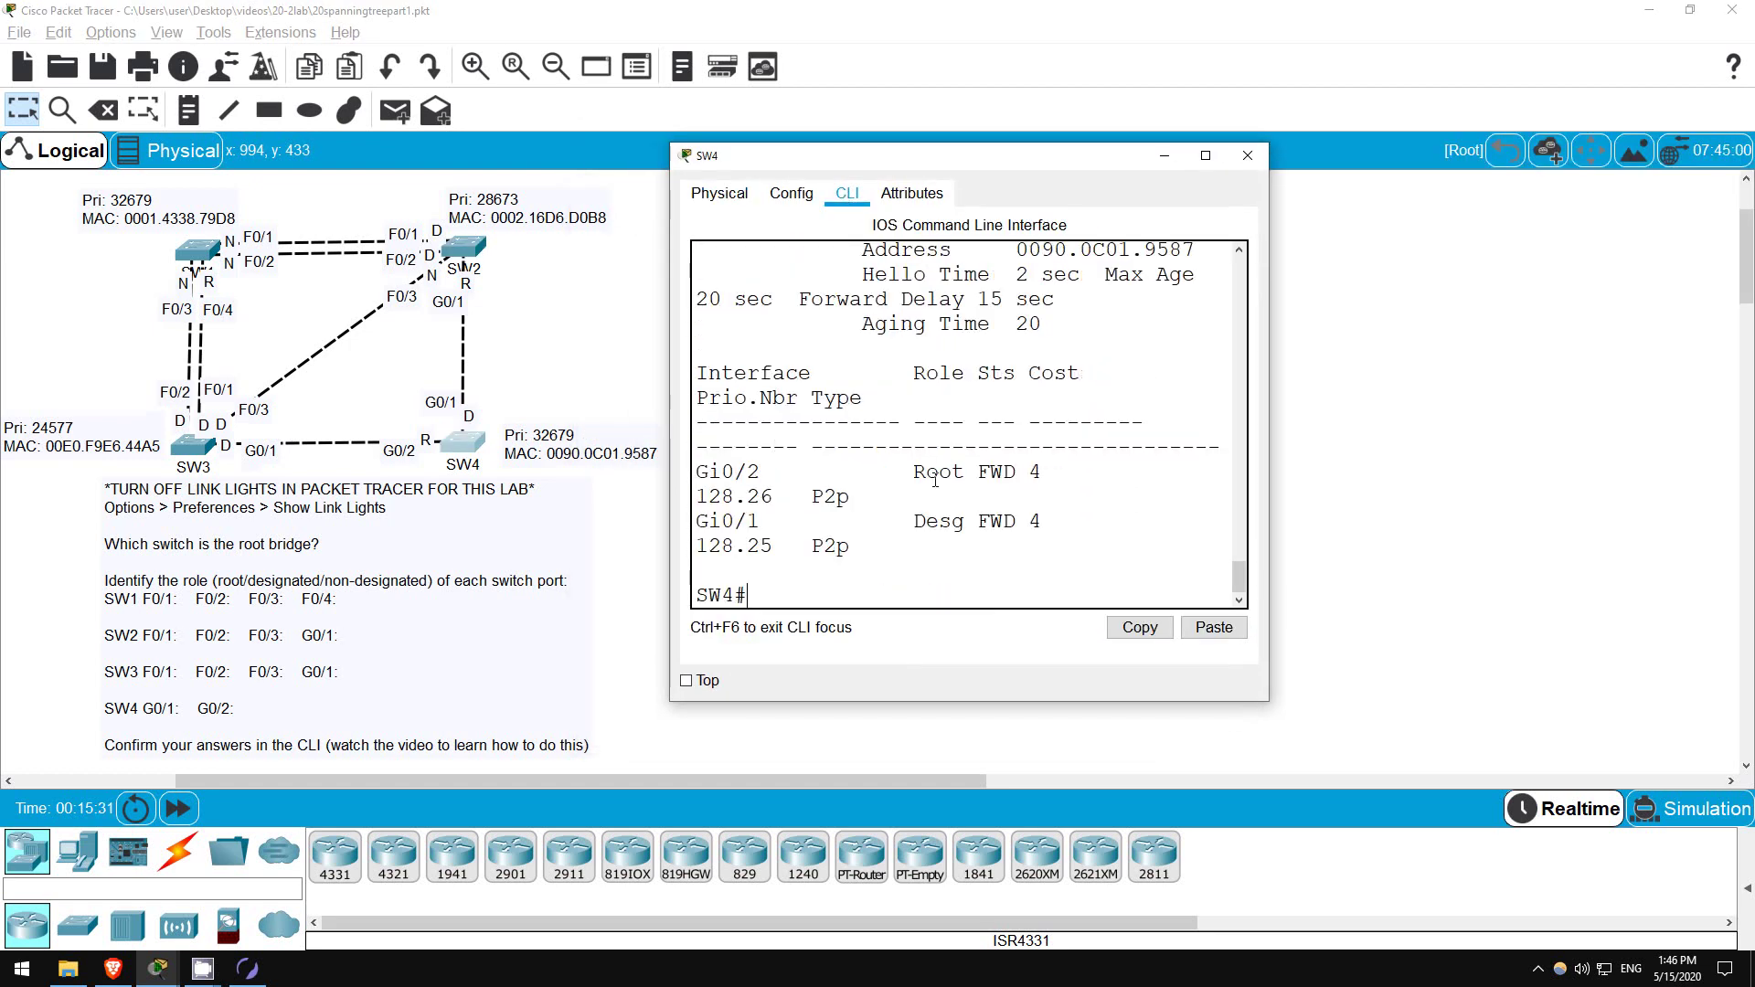
pyautogui.moveTo(1270, 482); pyautogui.dragTo(1738, 468)
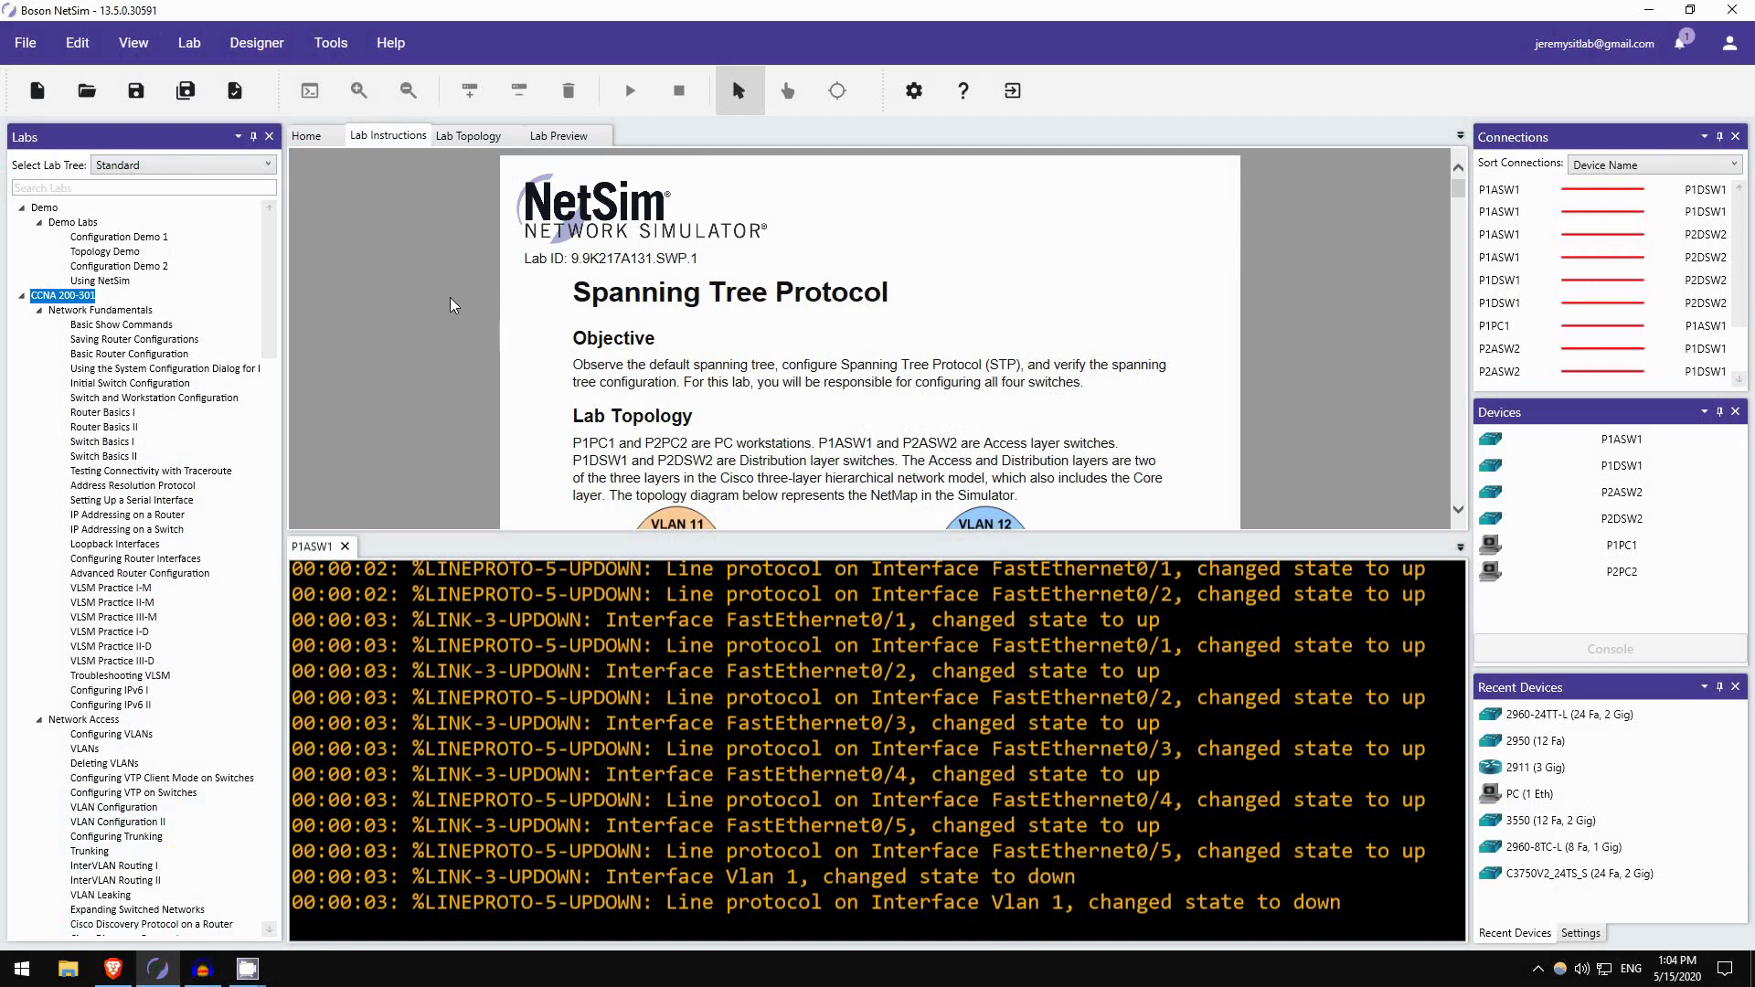
pyautogui.scroll(-5, 157, 491)
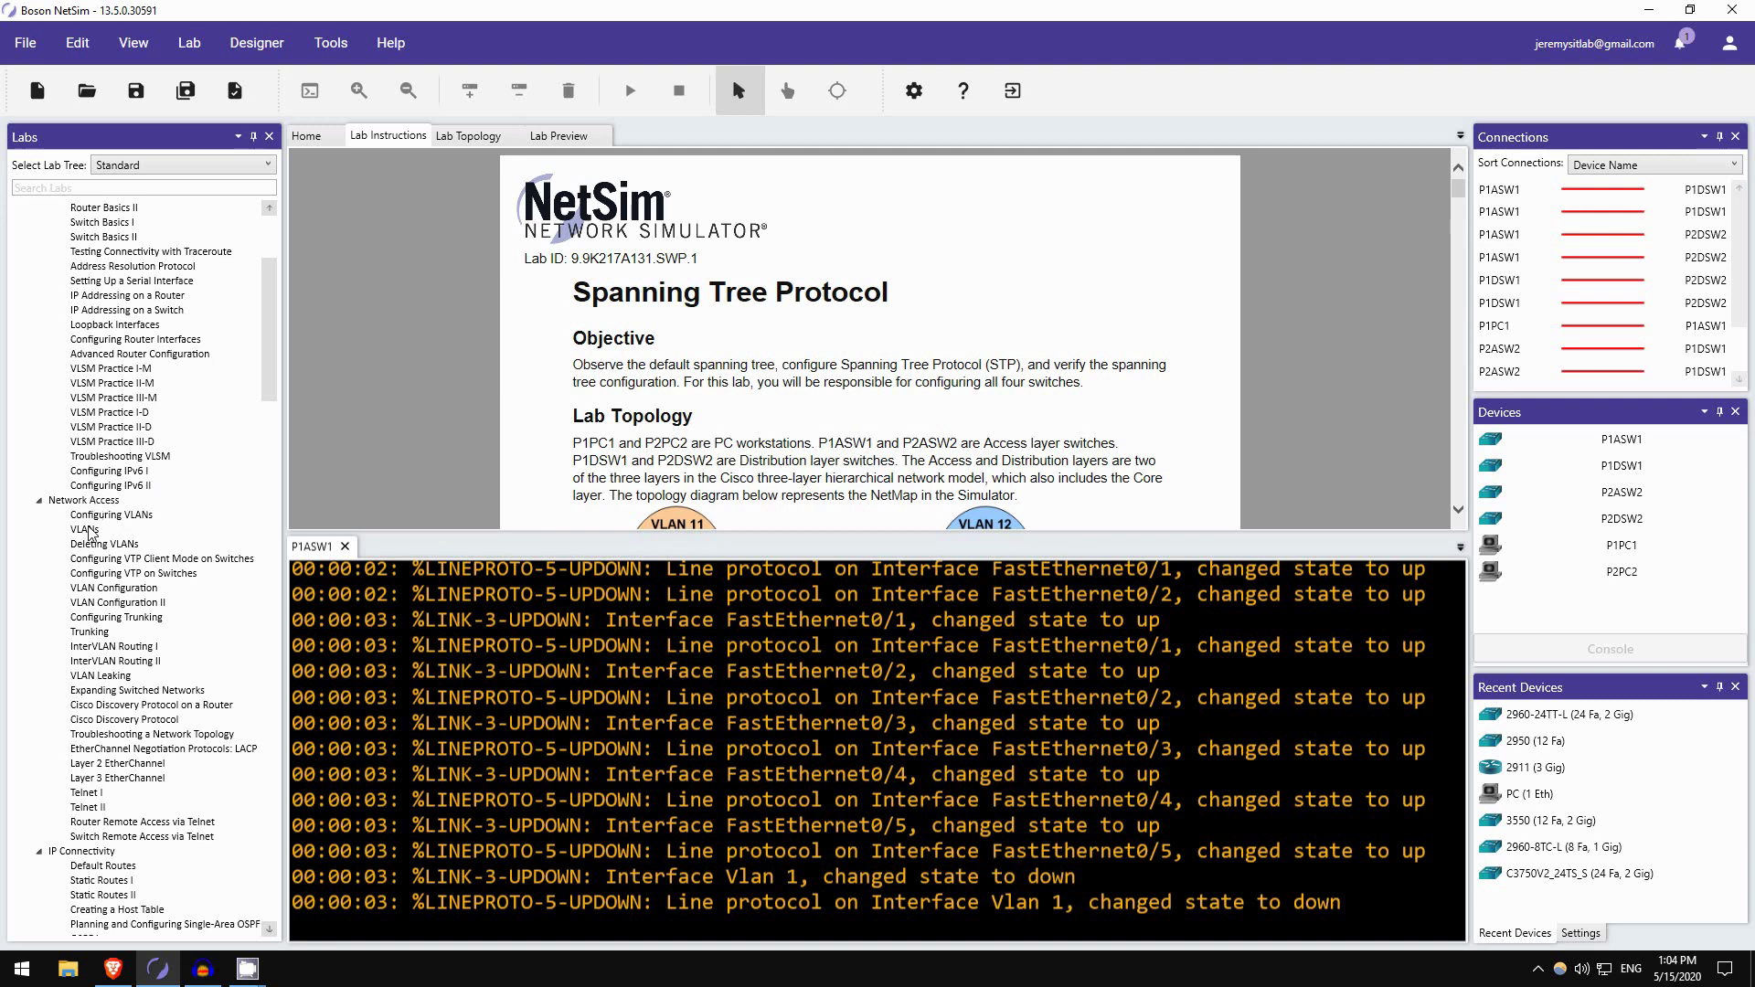
pyautogui.scroll(-1, 103, 532)
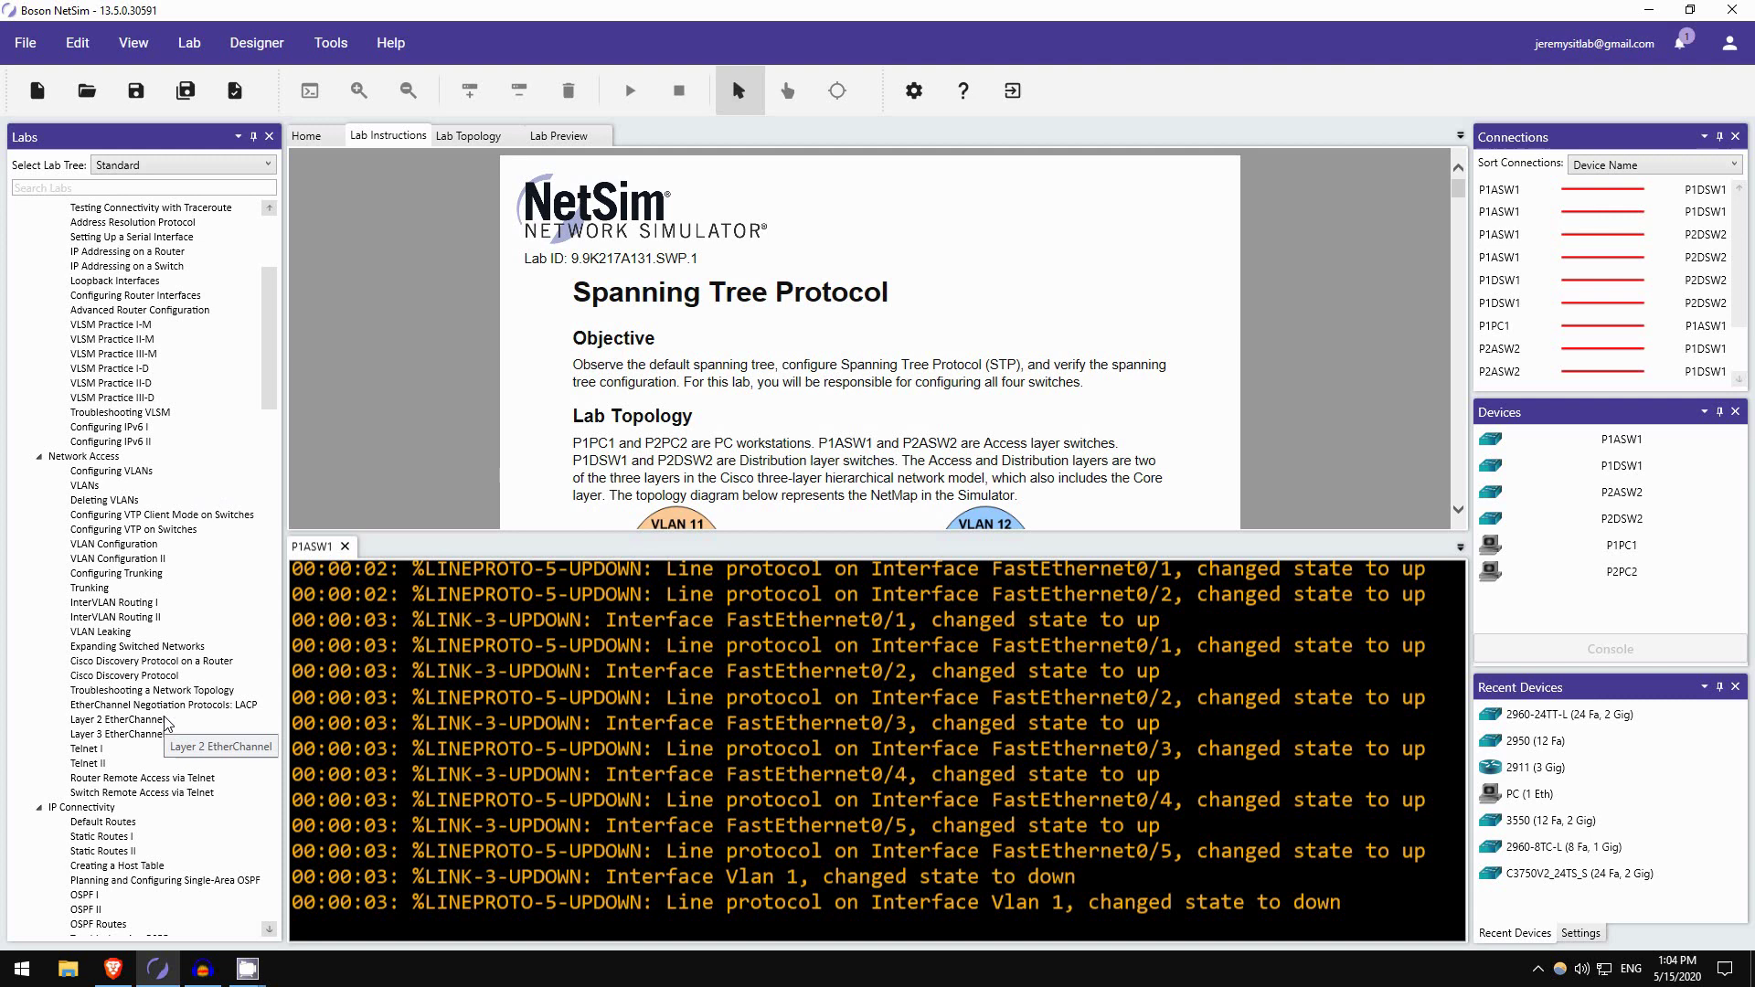
# - In the CCNA exam topics PDF, highlight item 2.5 on Rapid PVST+ Spanning Tree
pyautogui.click(114, 971)
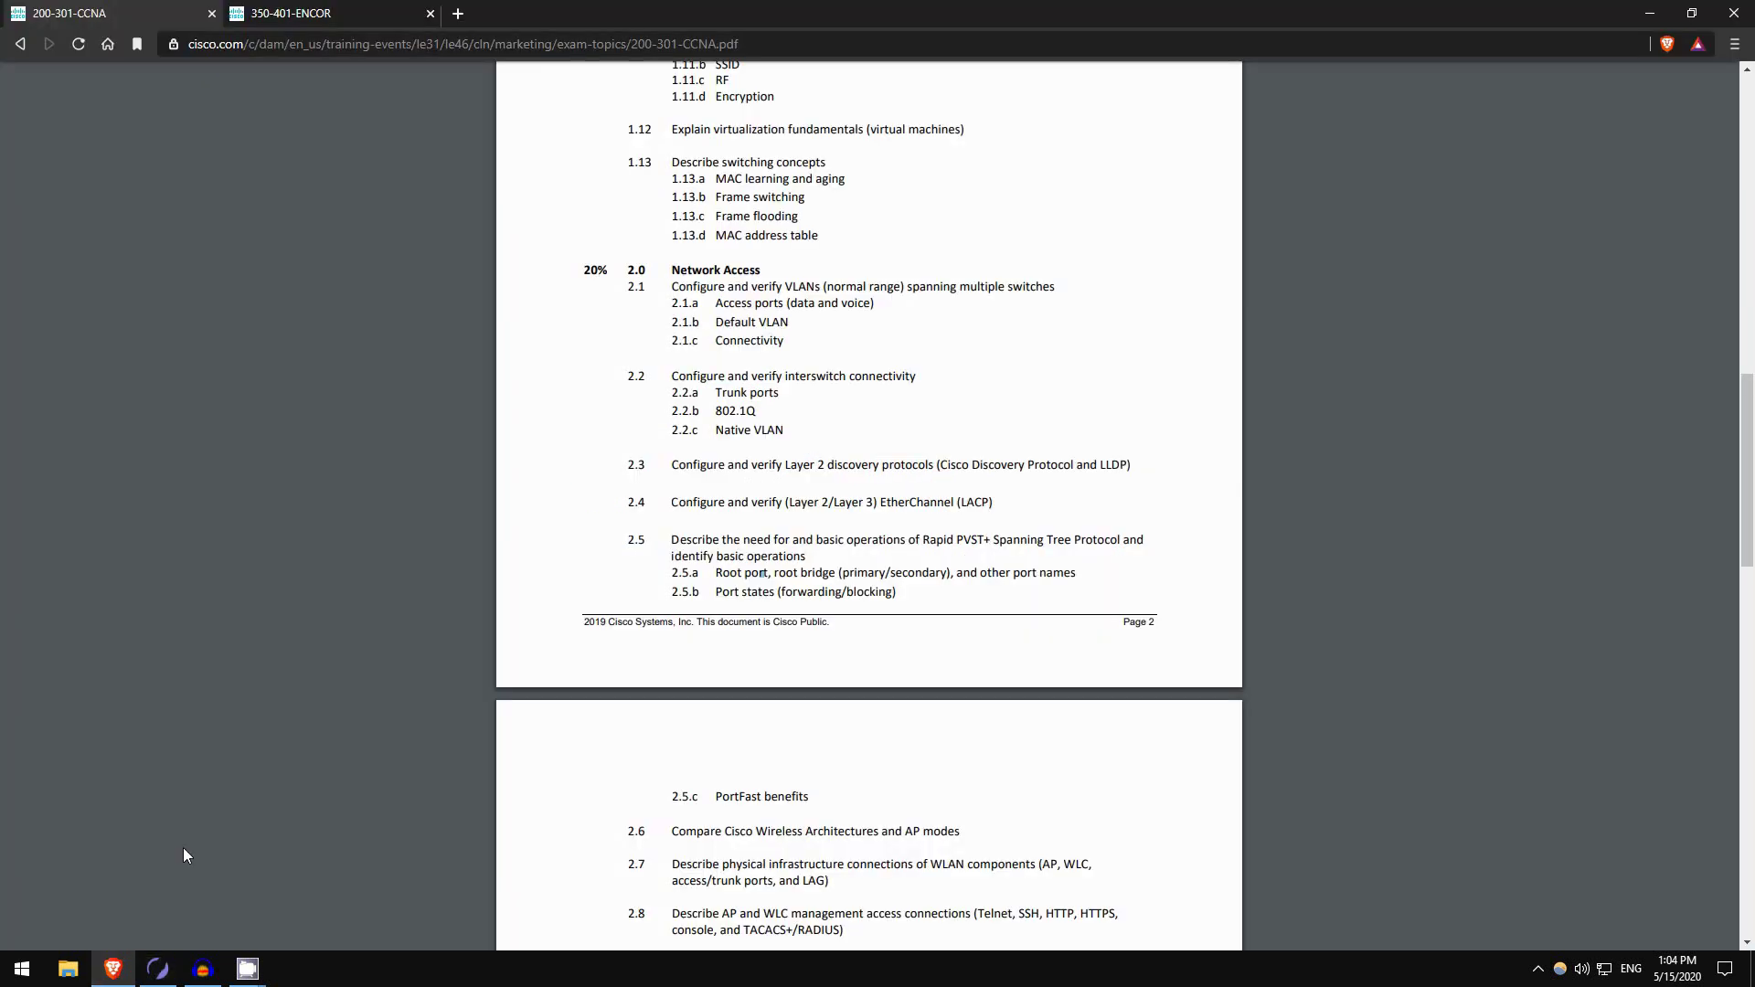
pyautogui.scroll(-1, 499, 466)
pyautogui.scroll(-1, 608, 446)
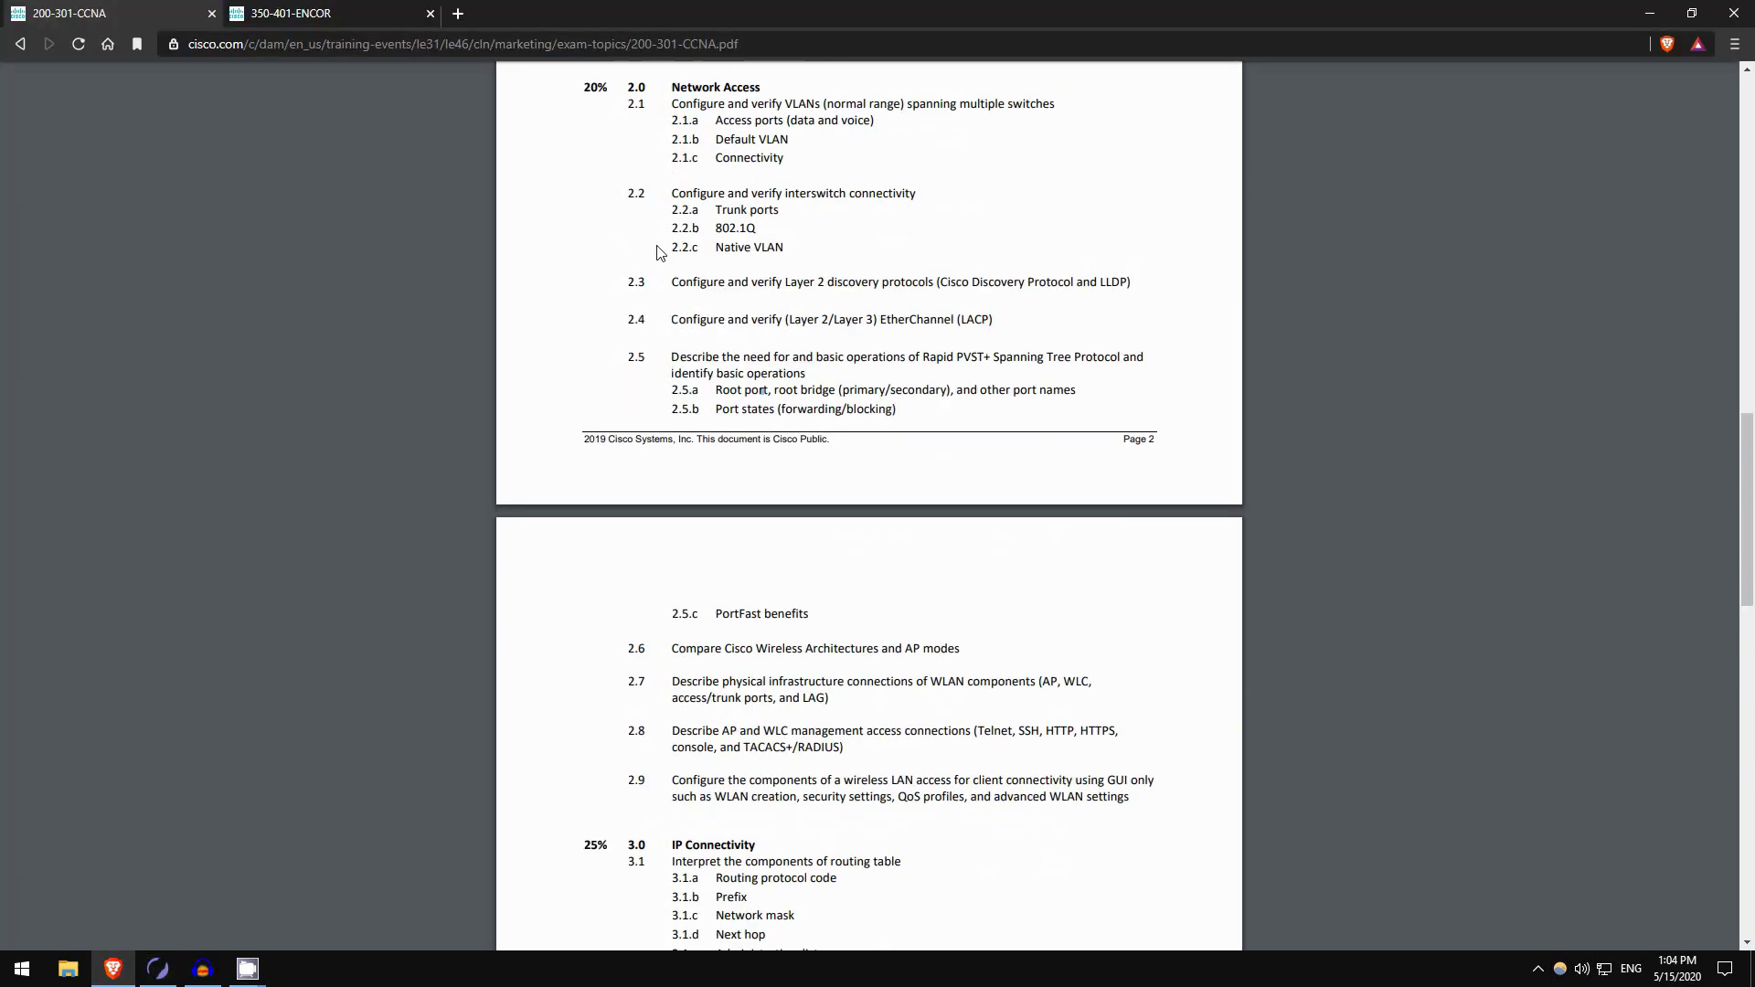
pyautogui.scroll(2, 663, 413)
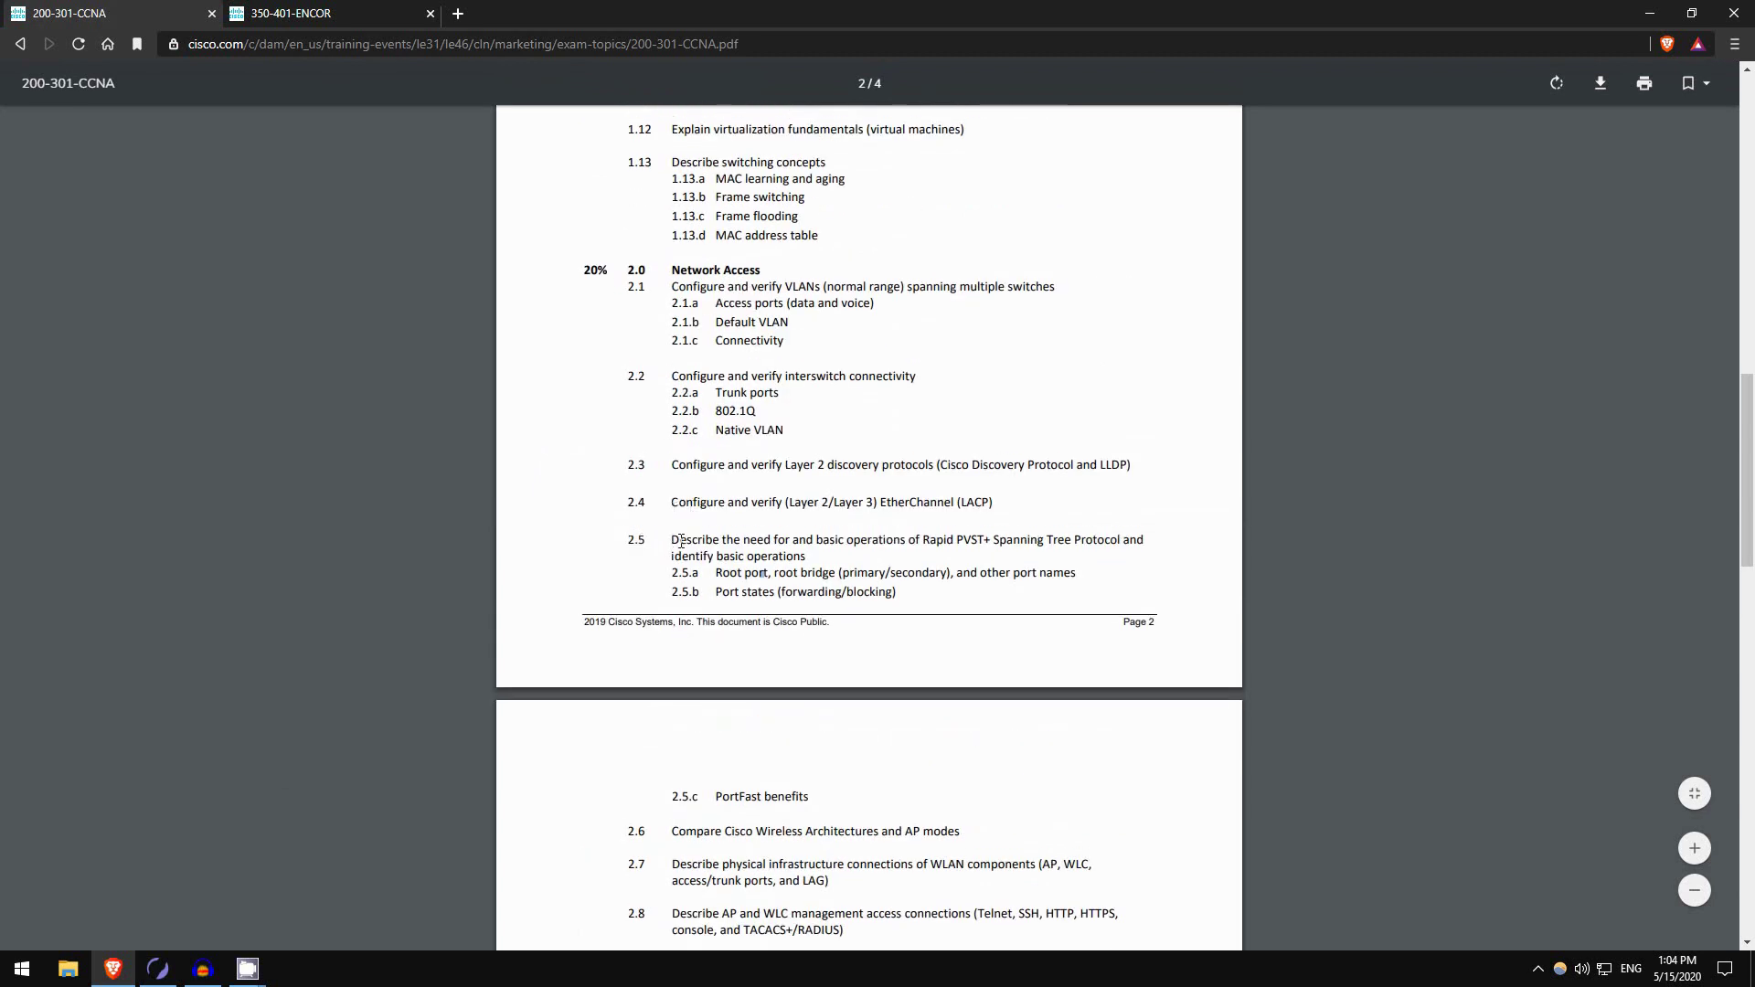
pyautogui.moveTo(672, 539); pyautogui.dragTo(722, 540)
pyautogui.moveTo(673, 557); pyautogui.dragTo(716, 556)
pyautogui.moveTo(673, 502); pyautogui.dragTo(736, 503)
pyautogui.moveTo(674, 540); pyautogui.dragTo(724, 555)
pyautogui.click(718, 553)
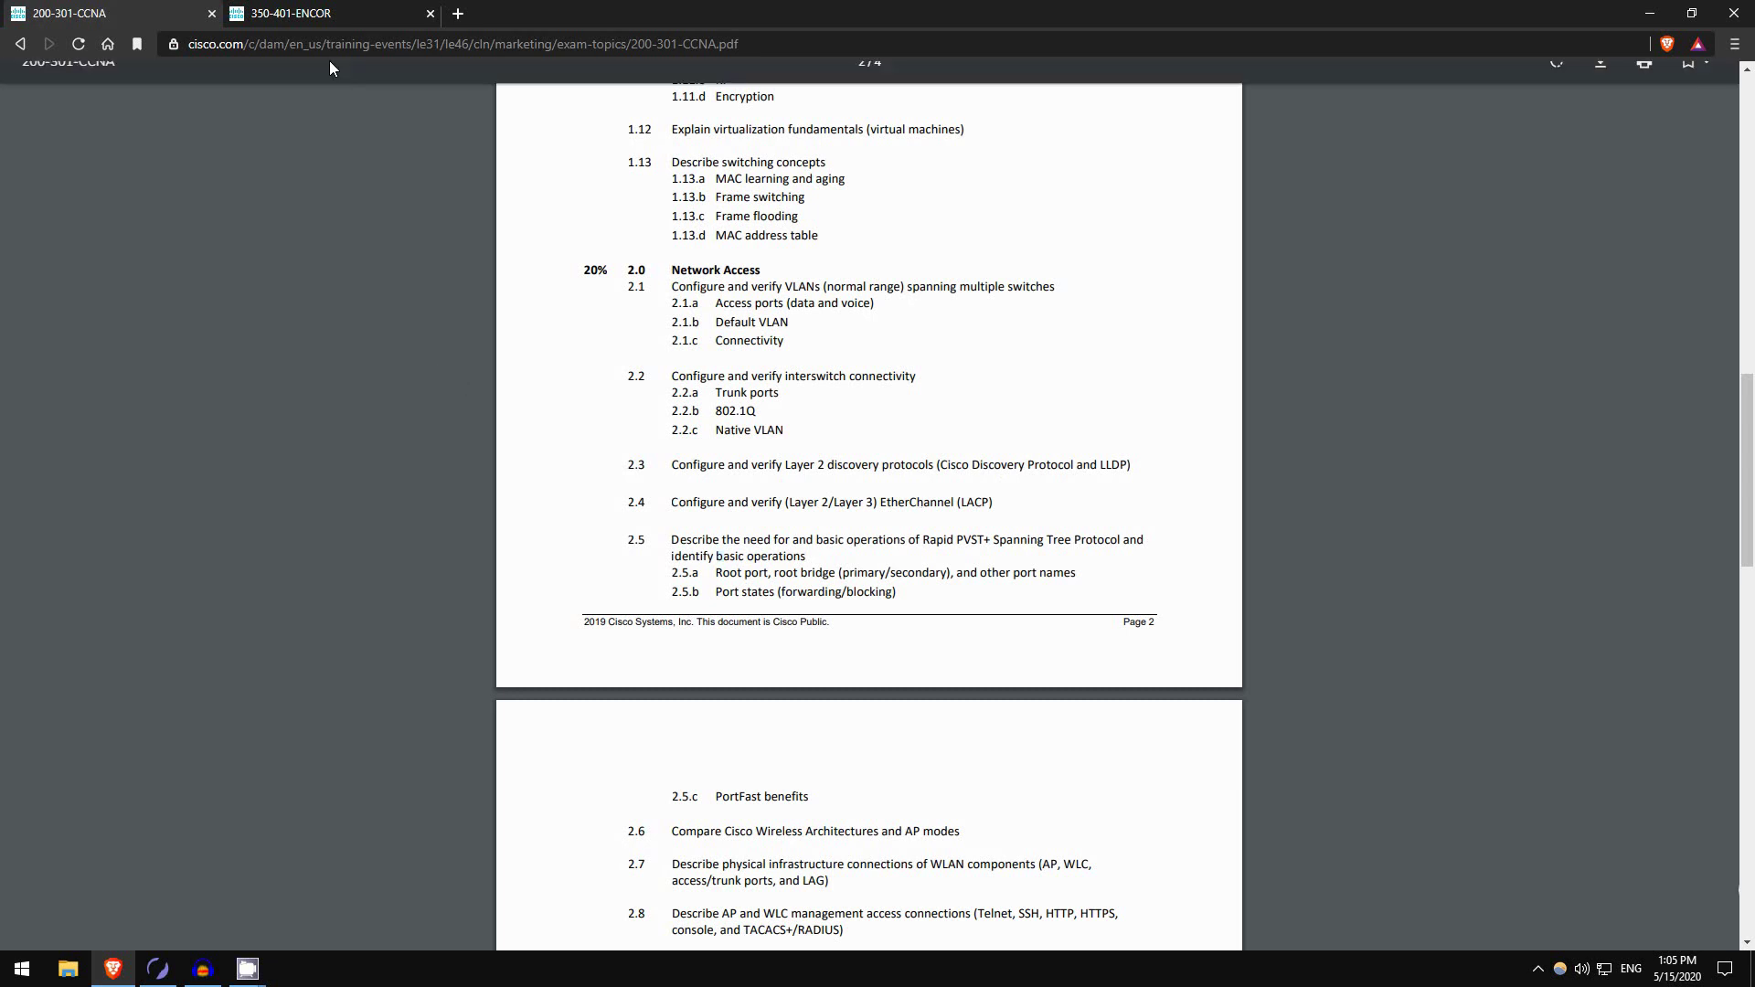
pyautogui.click(327, 9)
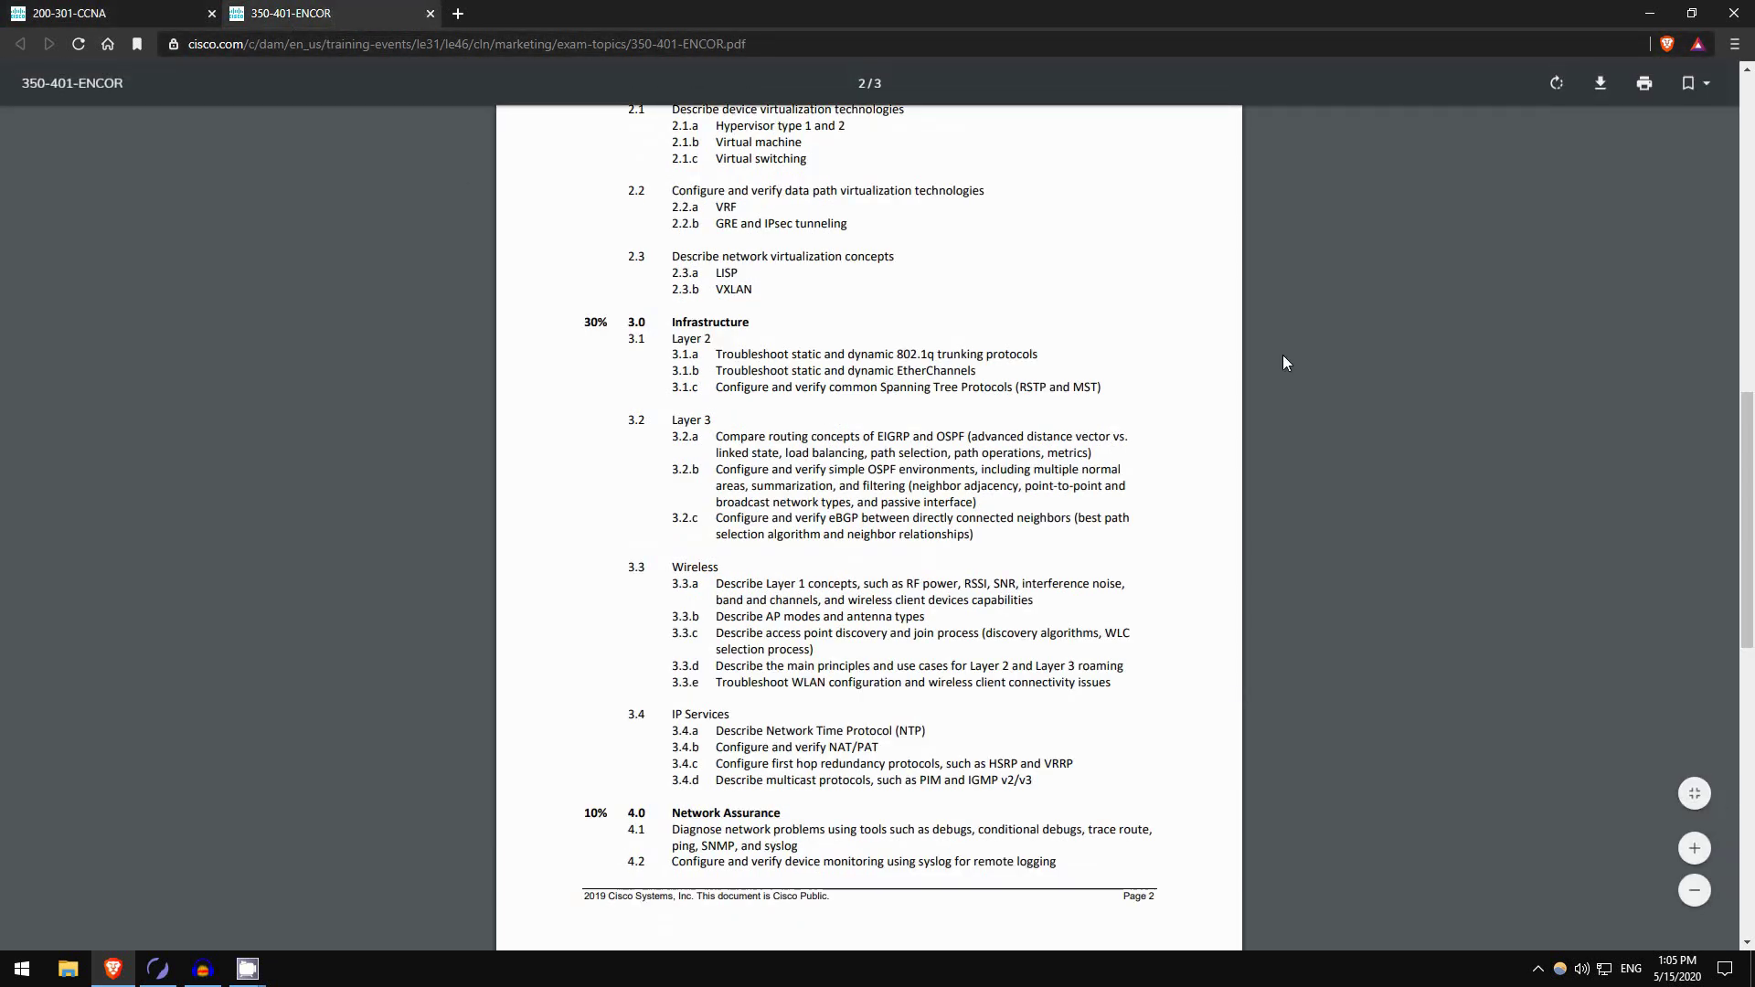
pyautogui.scroll(15, 1728, 181)
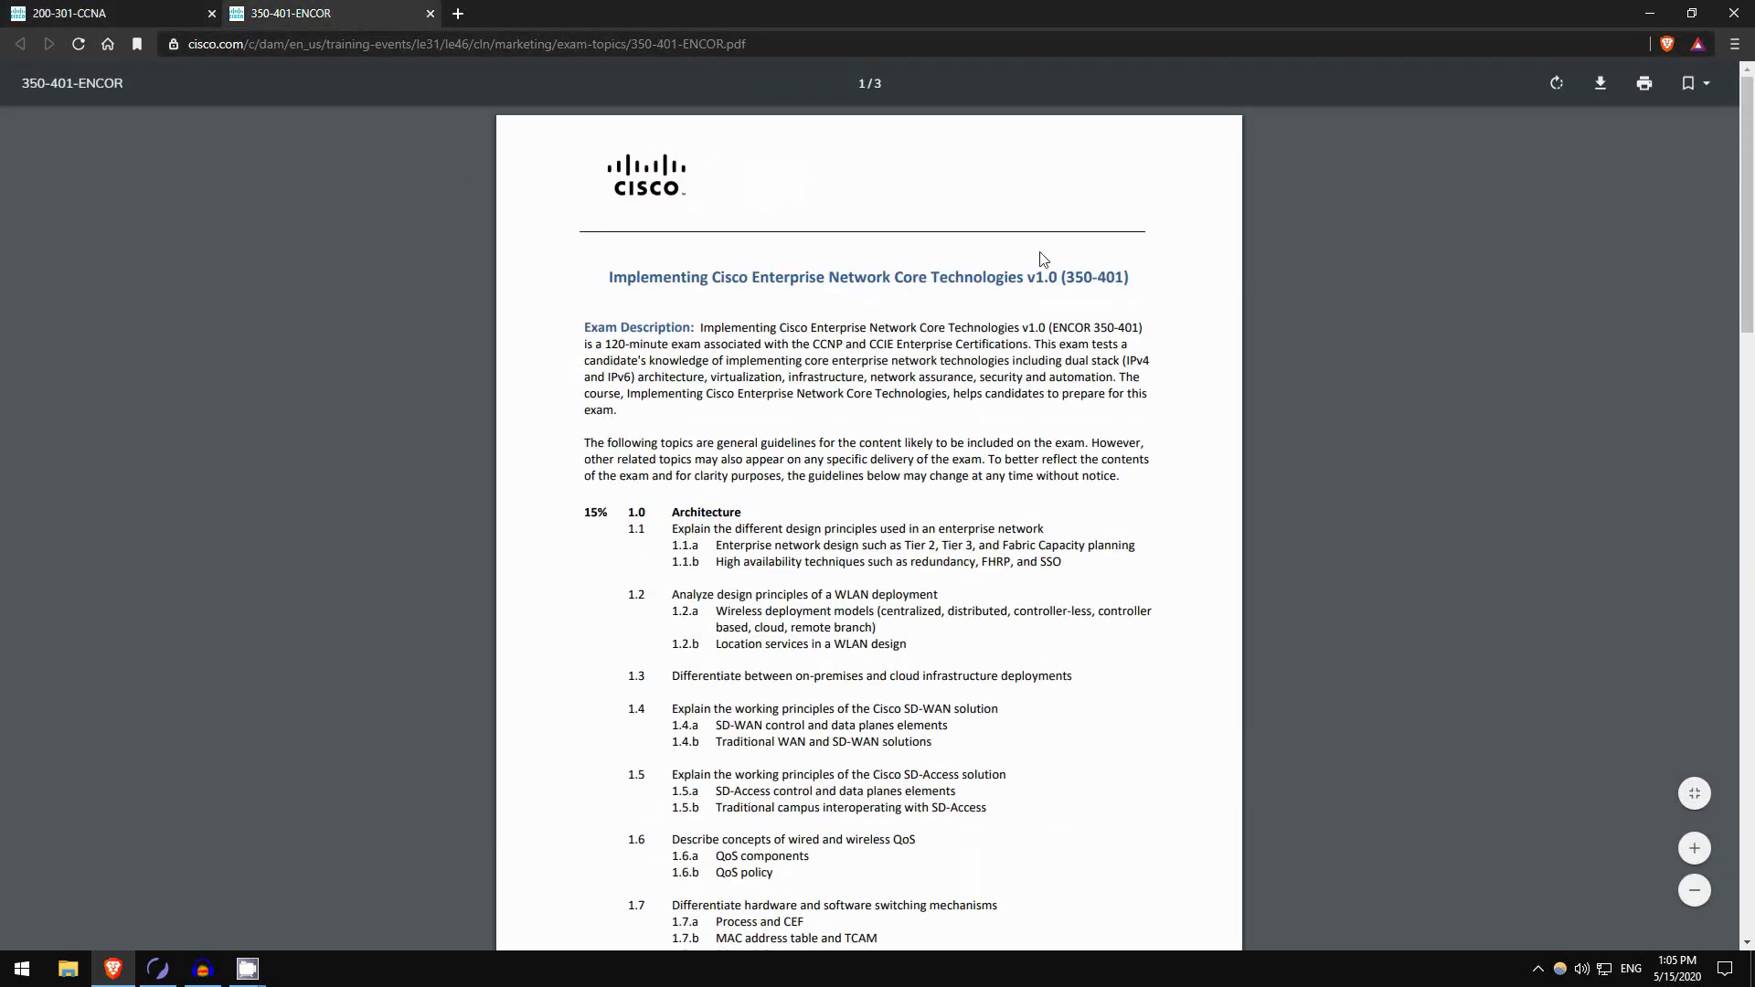
pyautogui.moveTo(1052, 274); pyautogui.dragTo(1154, 280)
pyautogui.click(1157, 290)
pyautogui.scroll(-11, 791, 358)
pyautogui.scroll(-1, 788, 359)
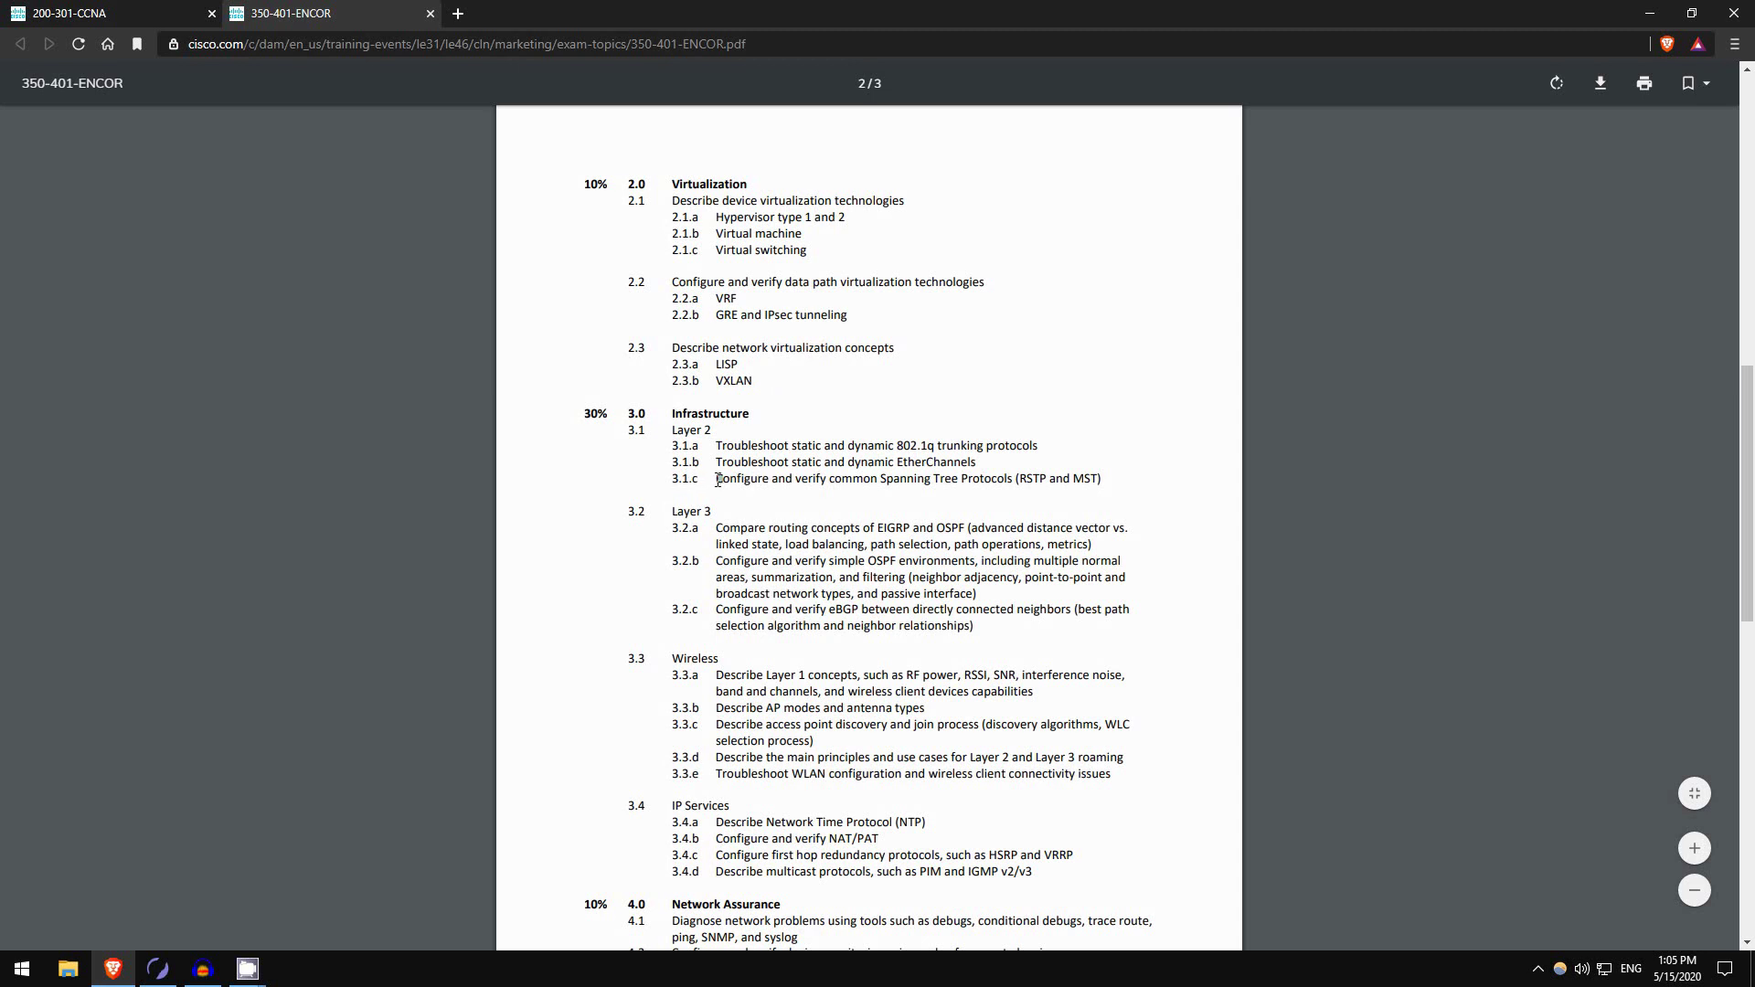
pyautogui.moveTo(717, 479); pyautogui.dragTo(1019, 486)
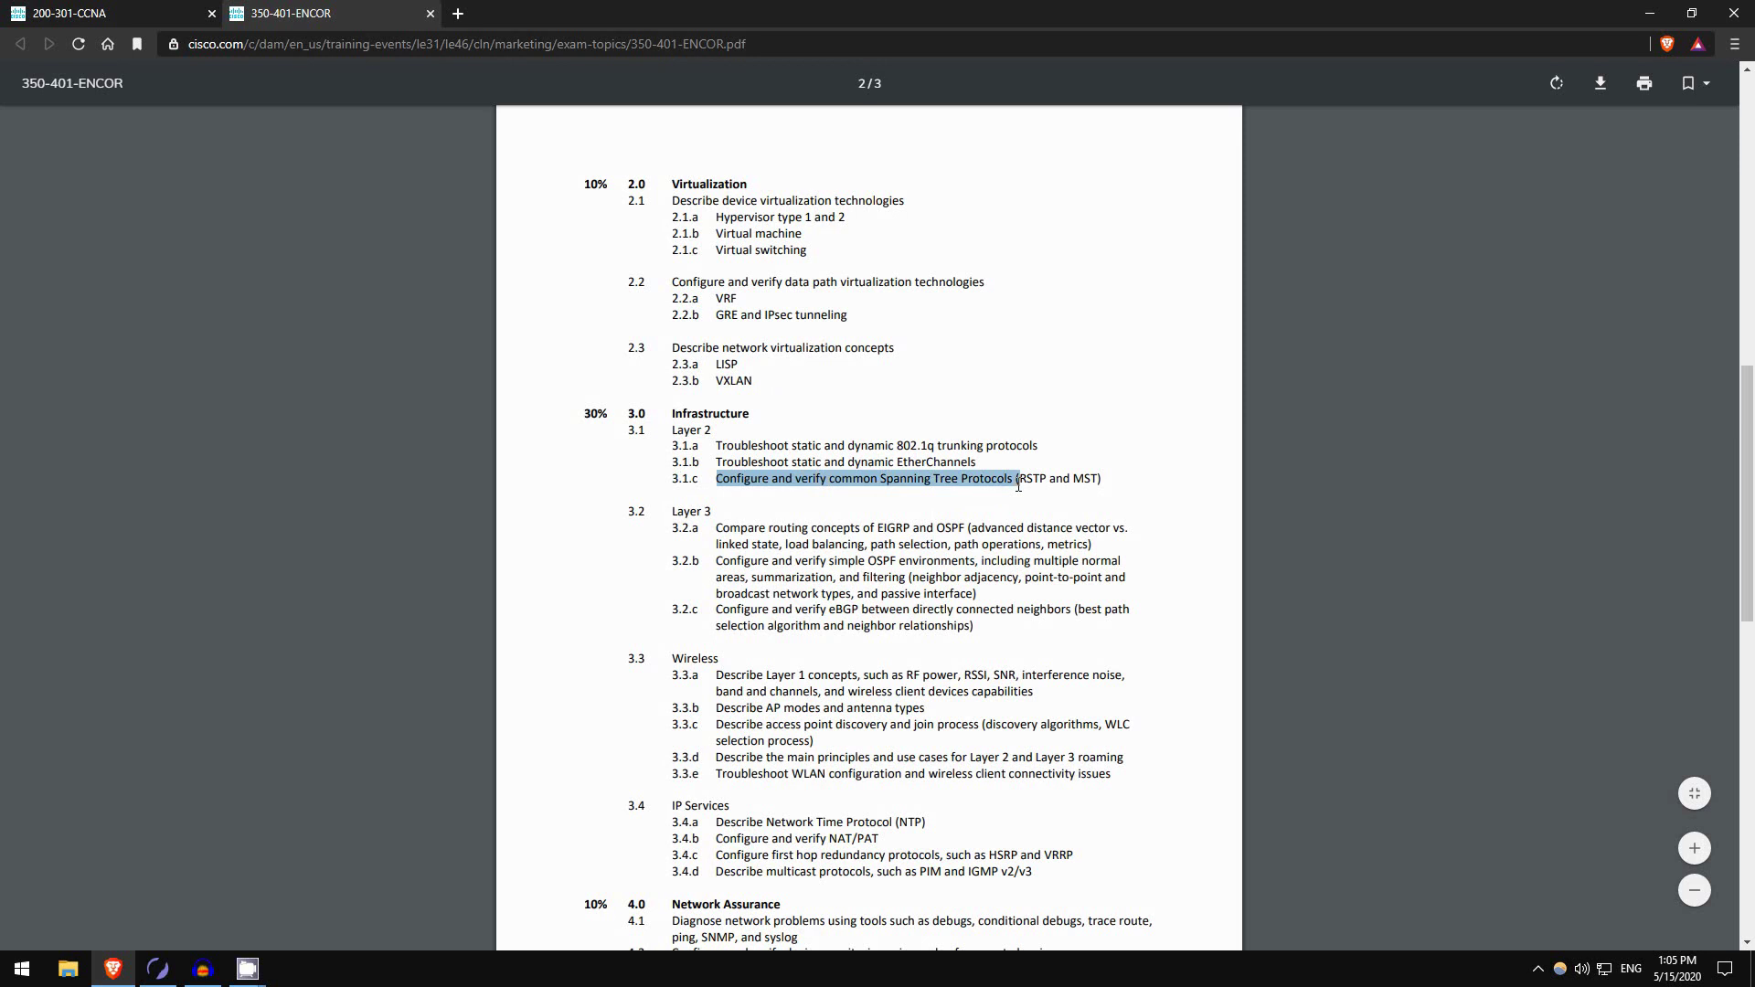
pyautogui.click(759, 487)
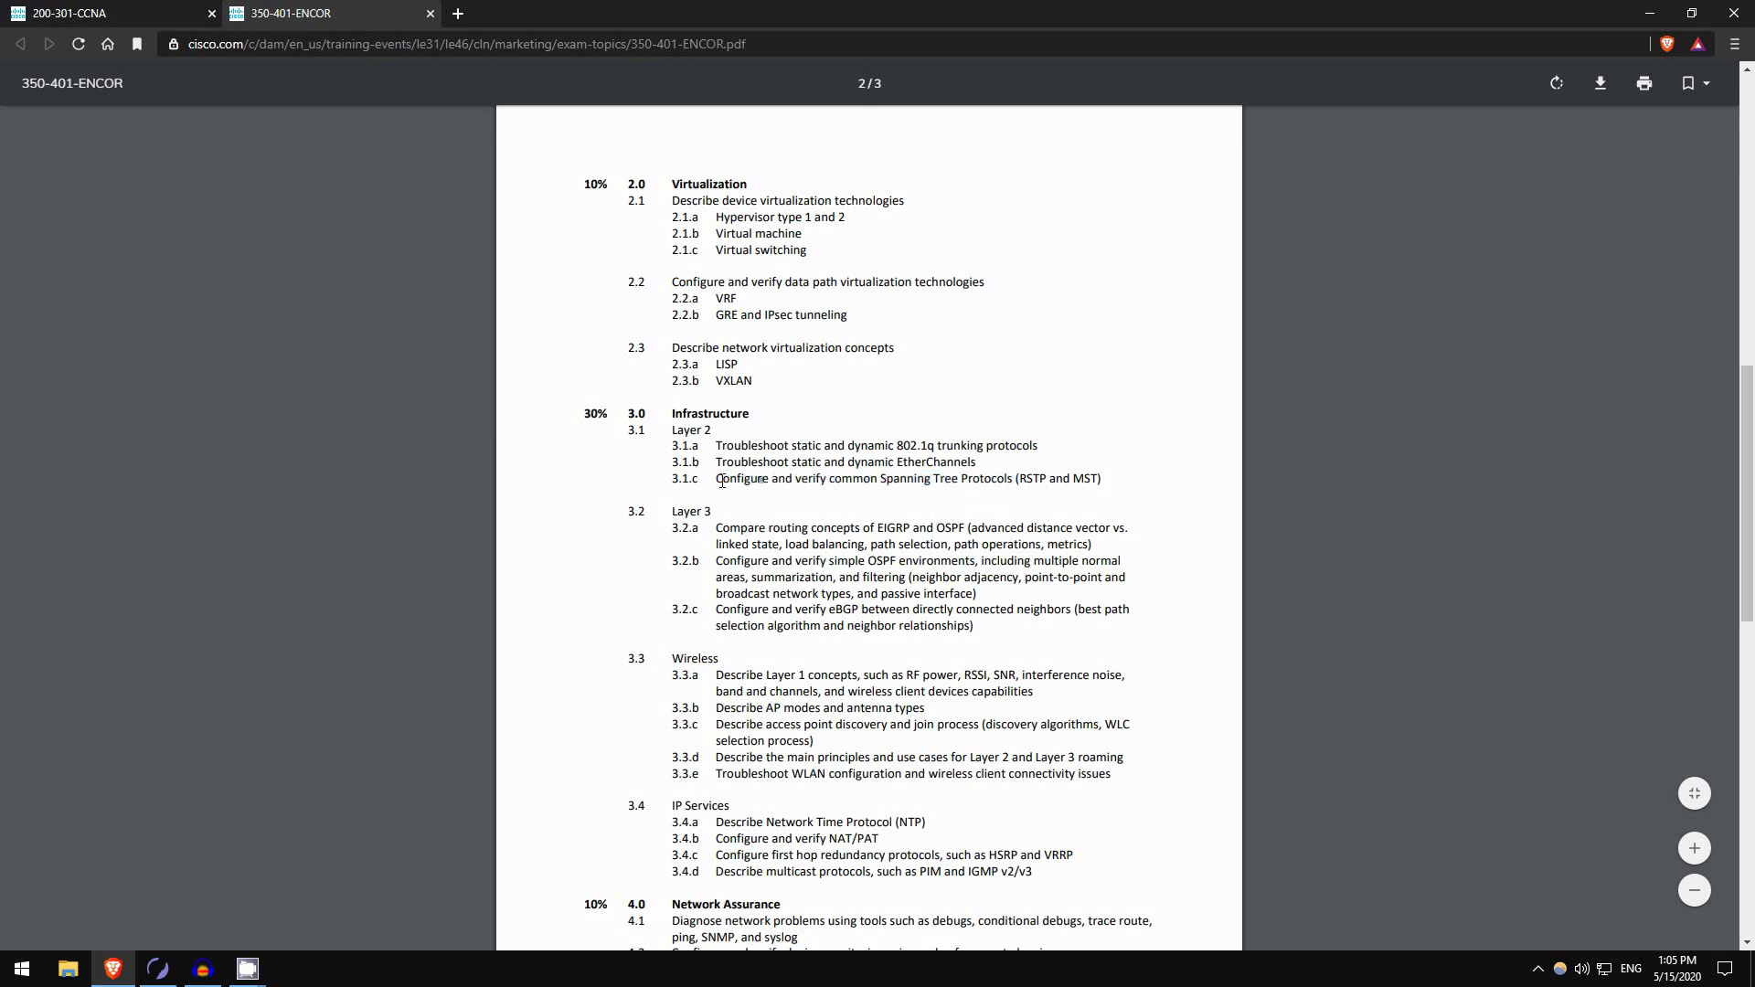
pyautogui.moveTo(723, 472); pyautogui.dragTo(719, 494)
# - In NetSim, preview the Spanning Tree I, Multiple Spanning Tree and Spanning Tree Protocol labs
pyautogui.click(157, 969)
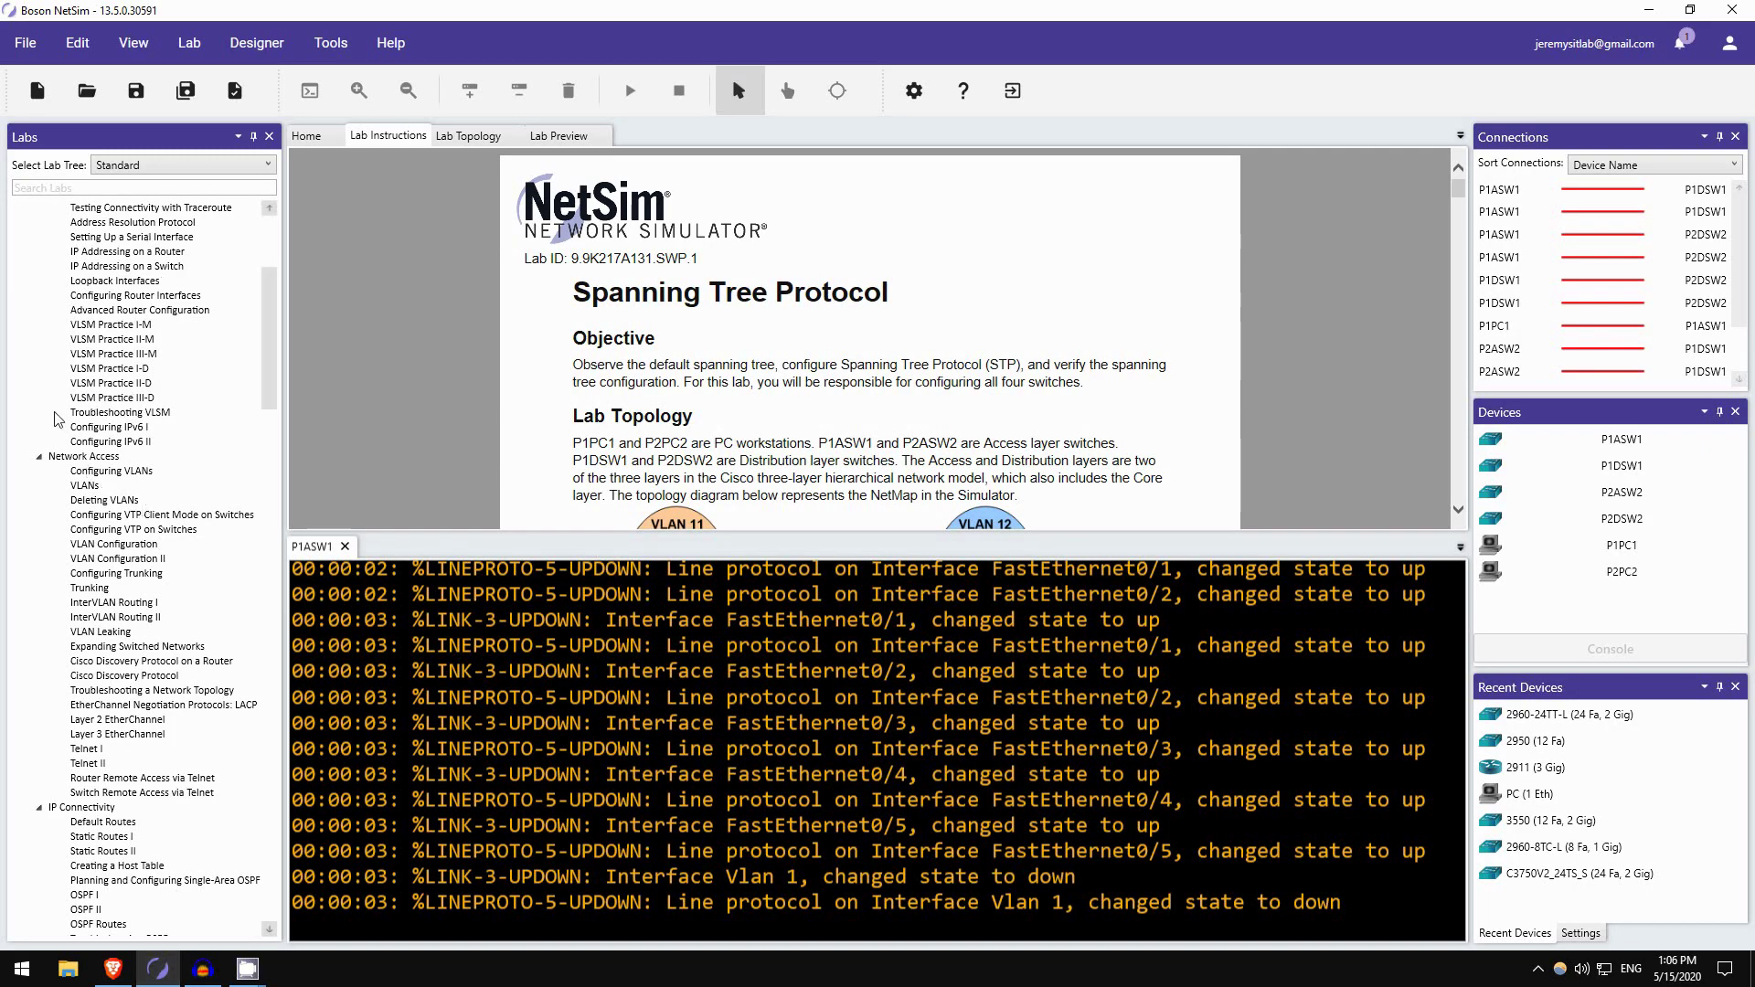
pyautogui.scroll(-15, 41, 471)
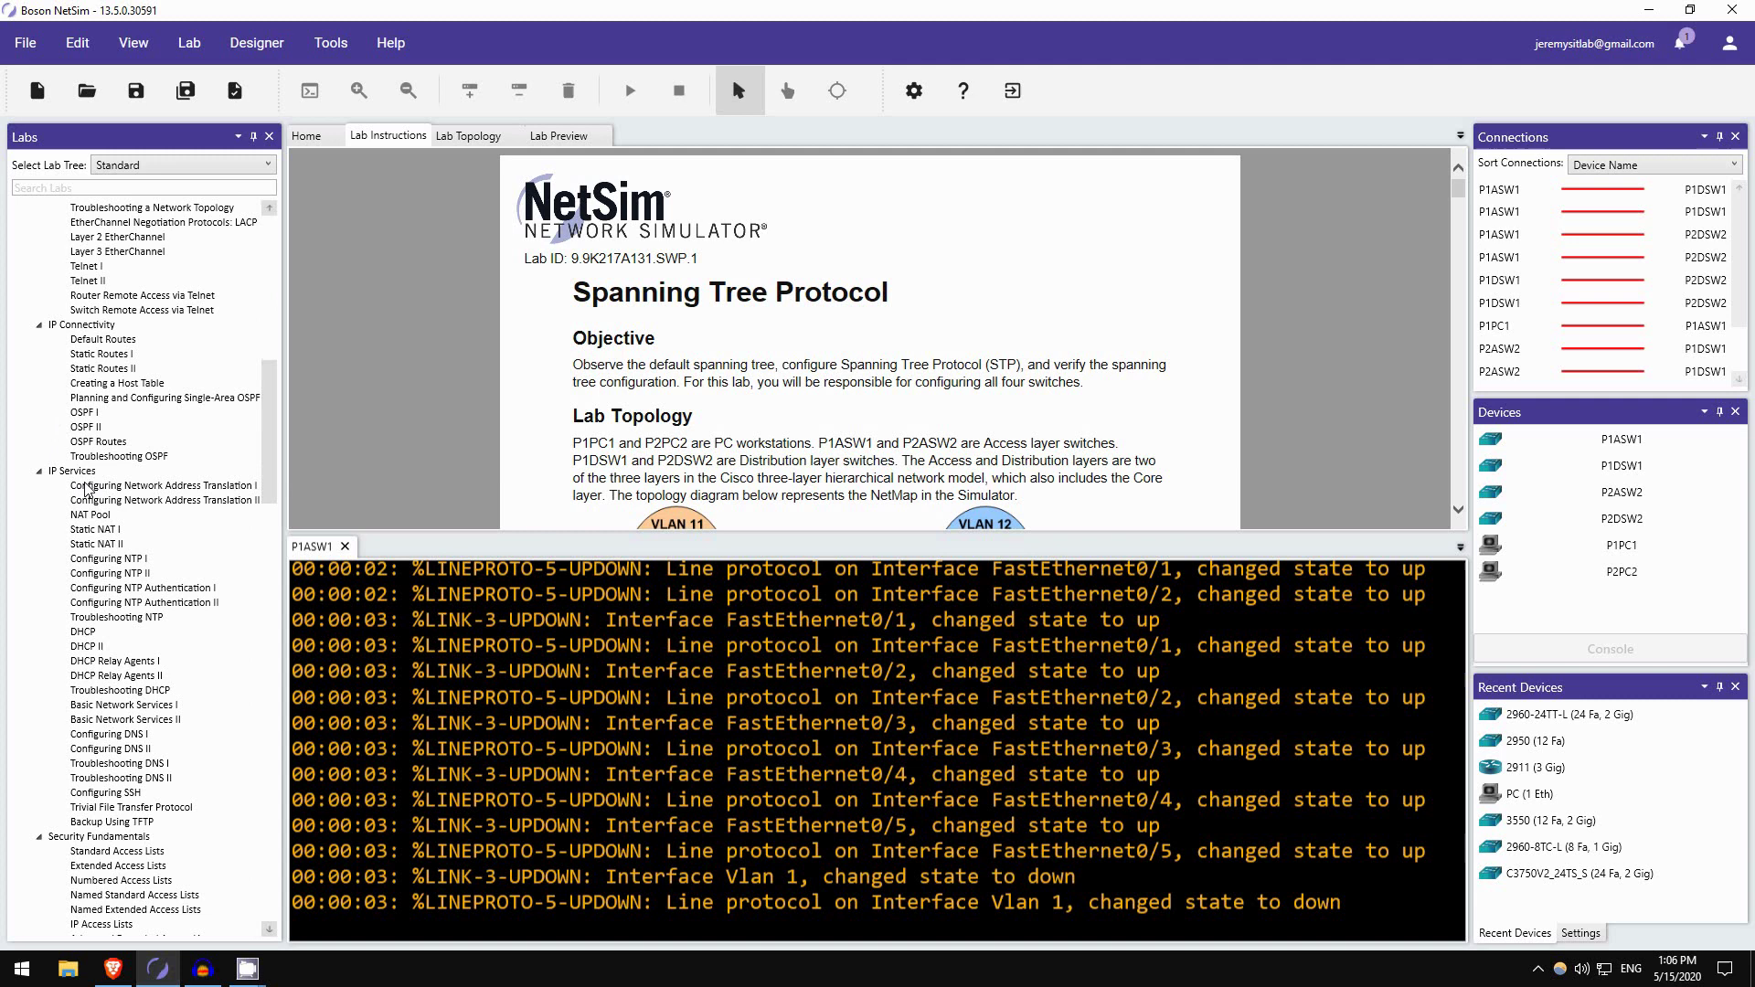
pyautogui.scroll(-10, 85, 491)
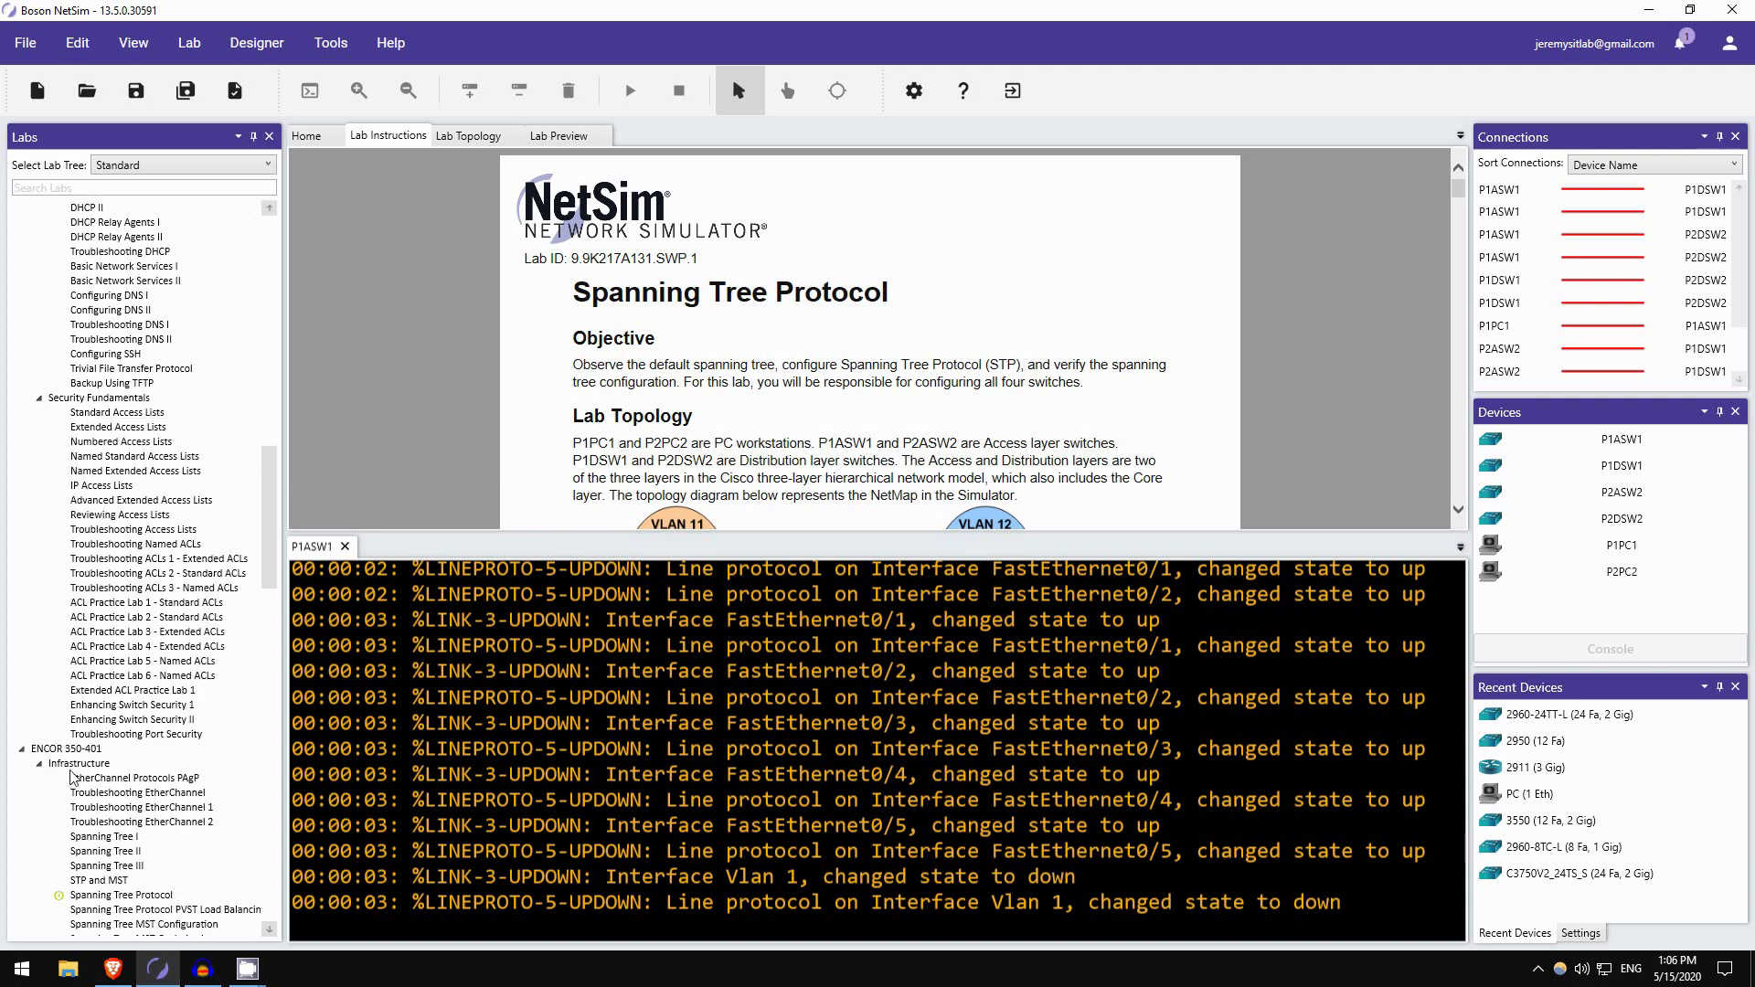
pyautogui.scroll(-4, 83, 663)
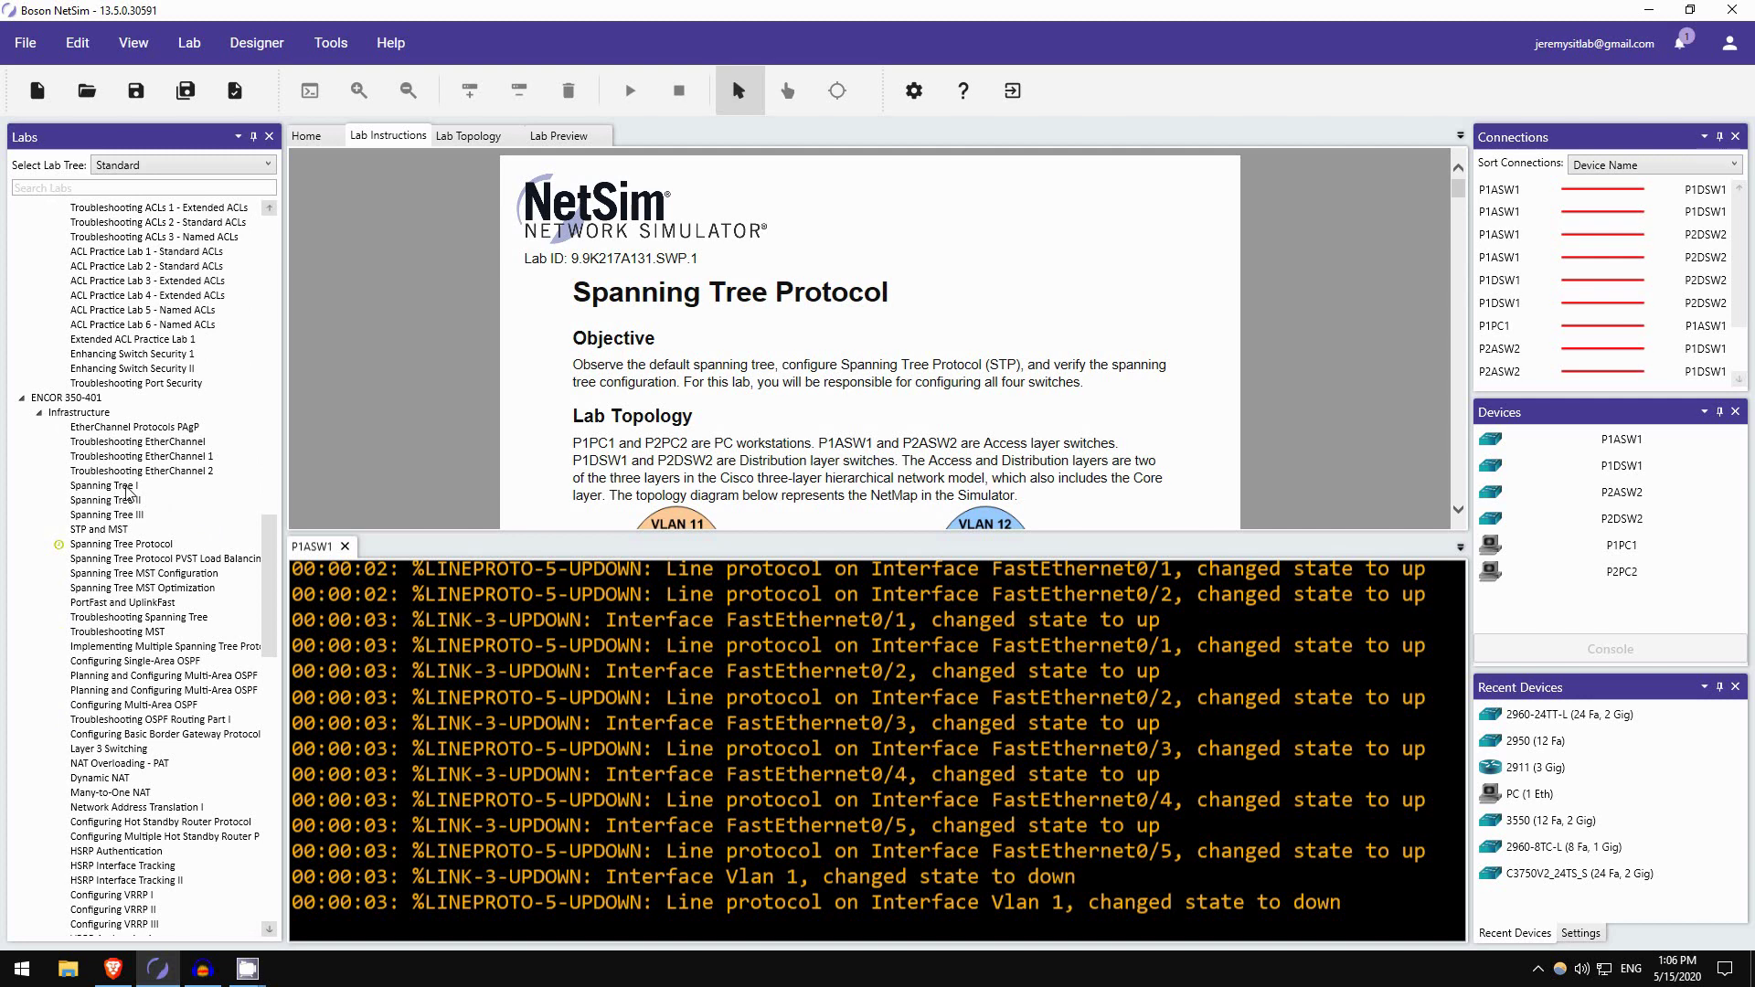
pyautogui.click(105, 486)
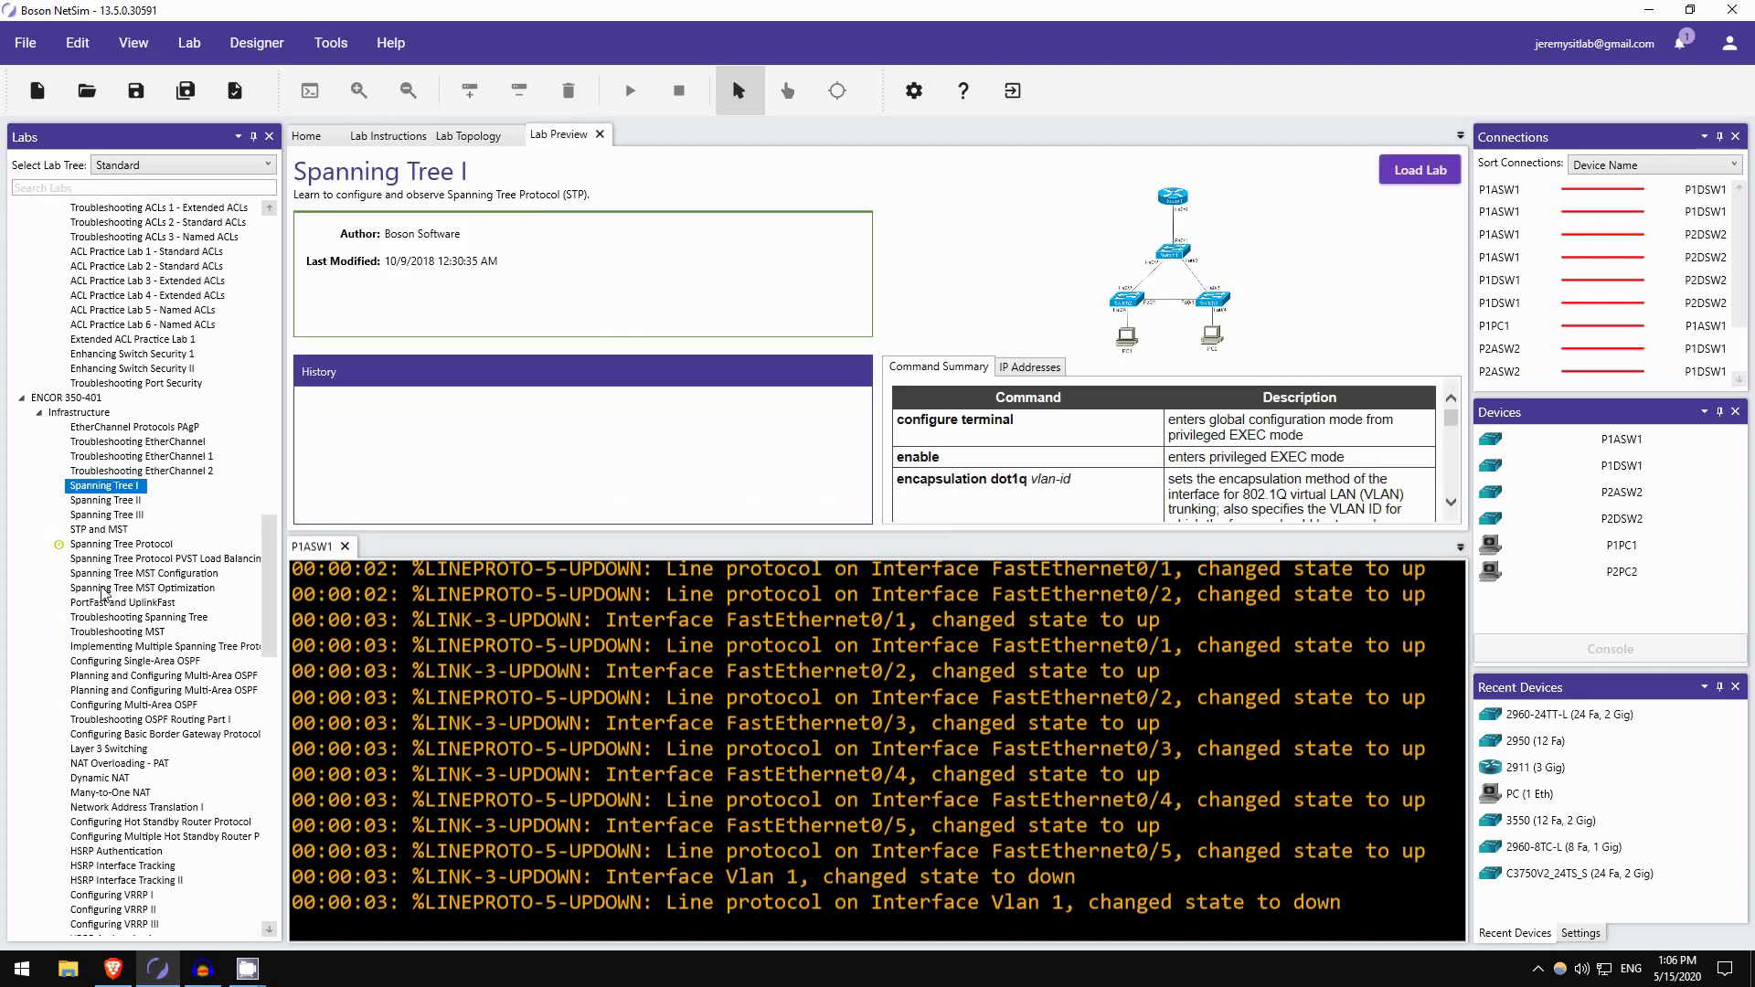
pyautogui.click(108, 647)
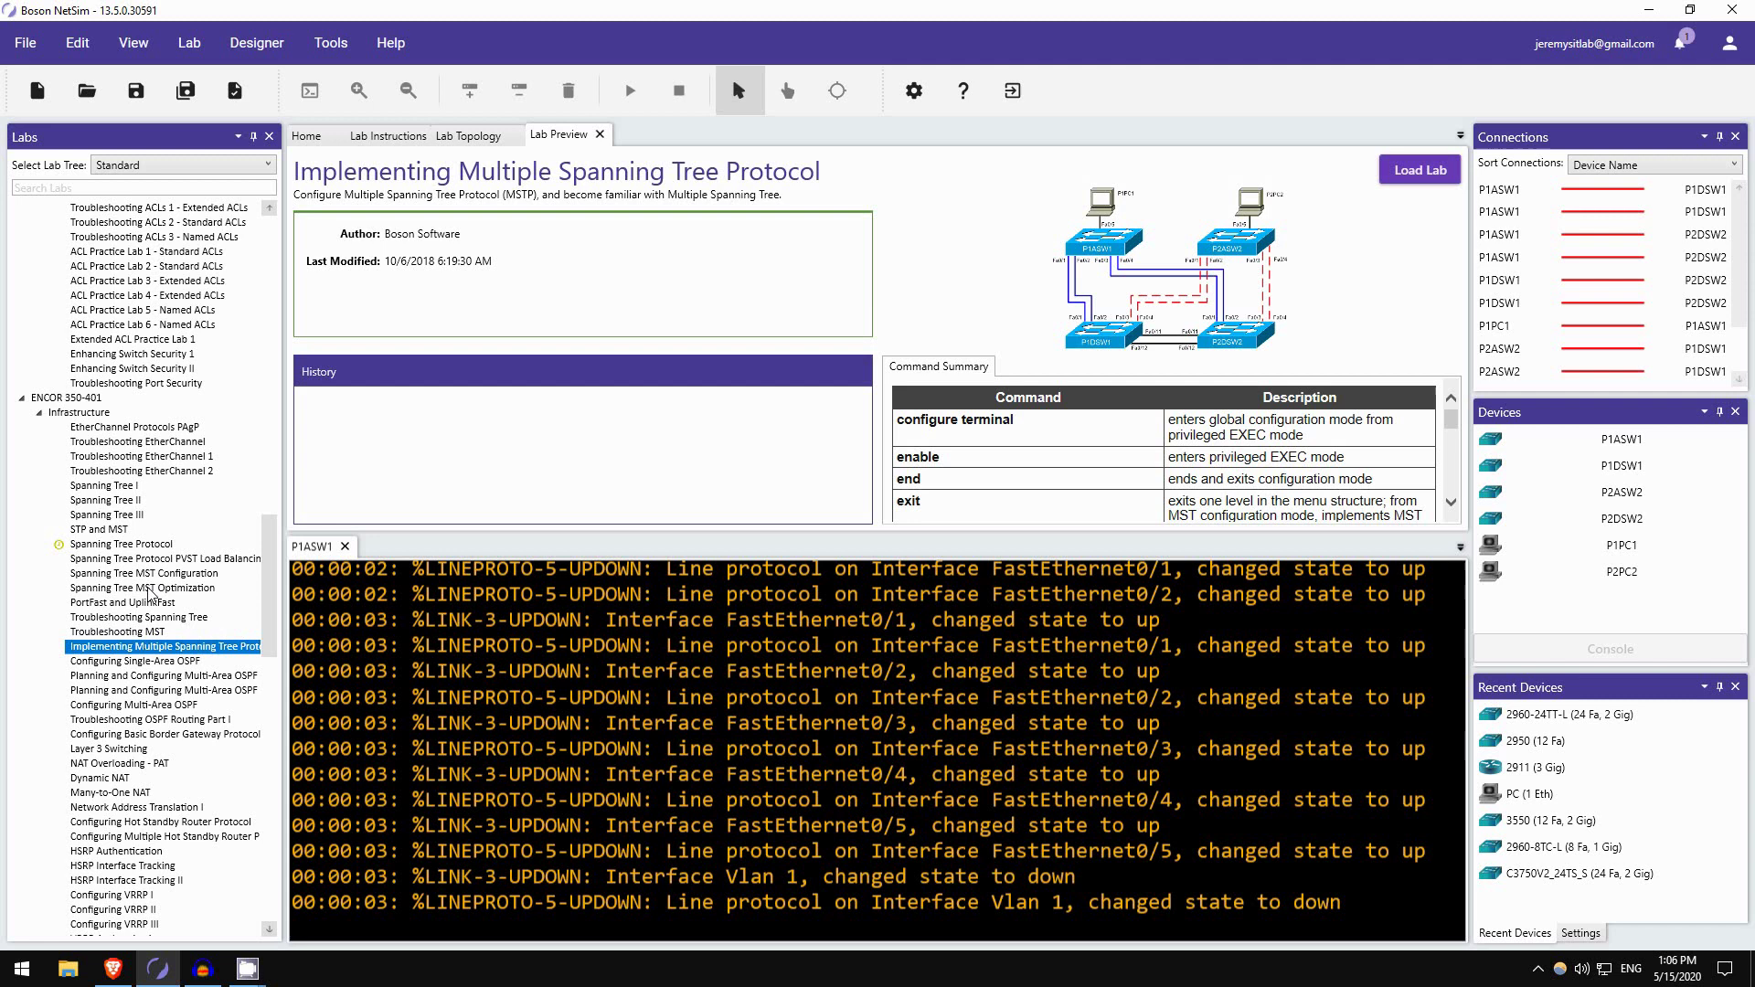
pyautogui.click(107, 546)
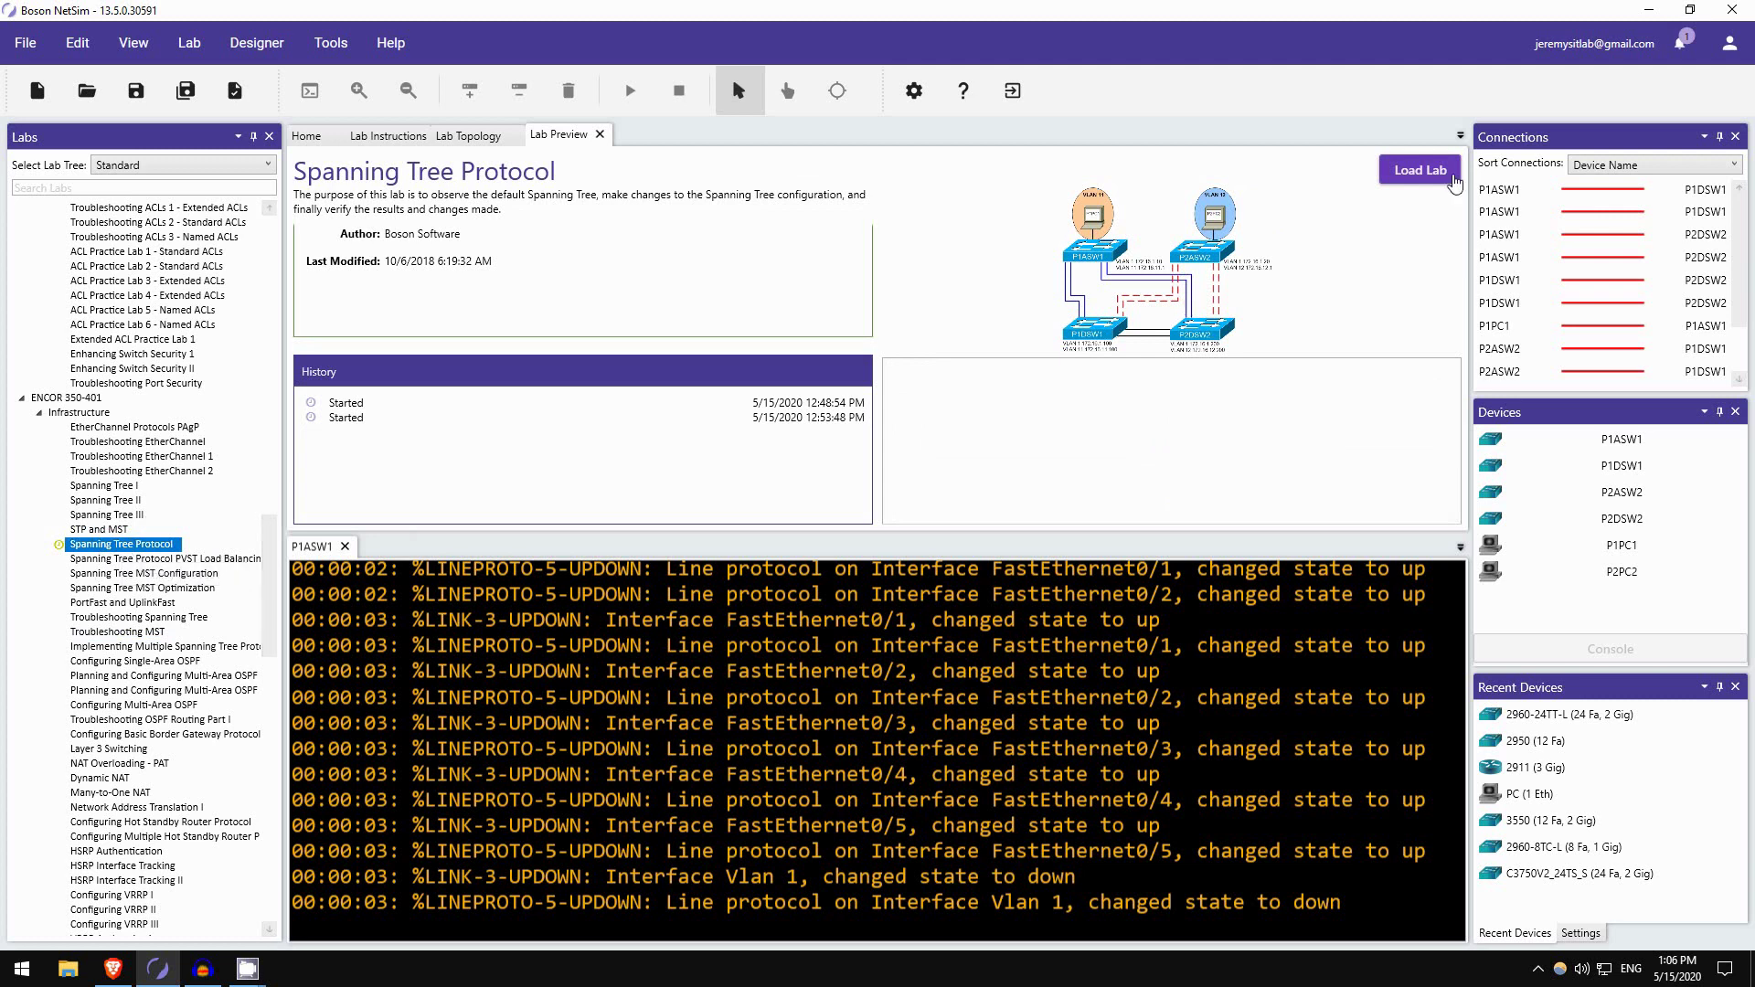
pyautogui.click(388, 135)
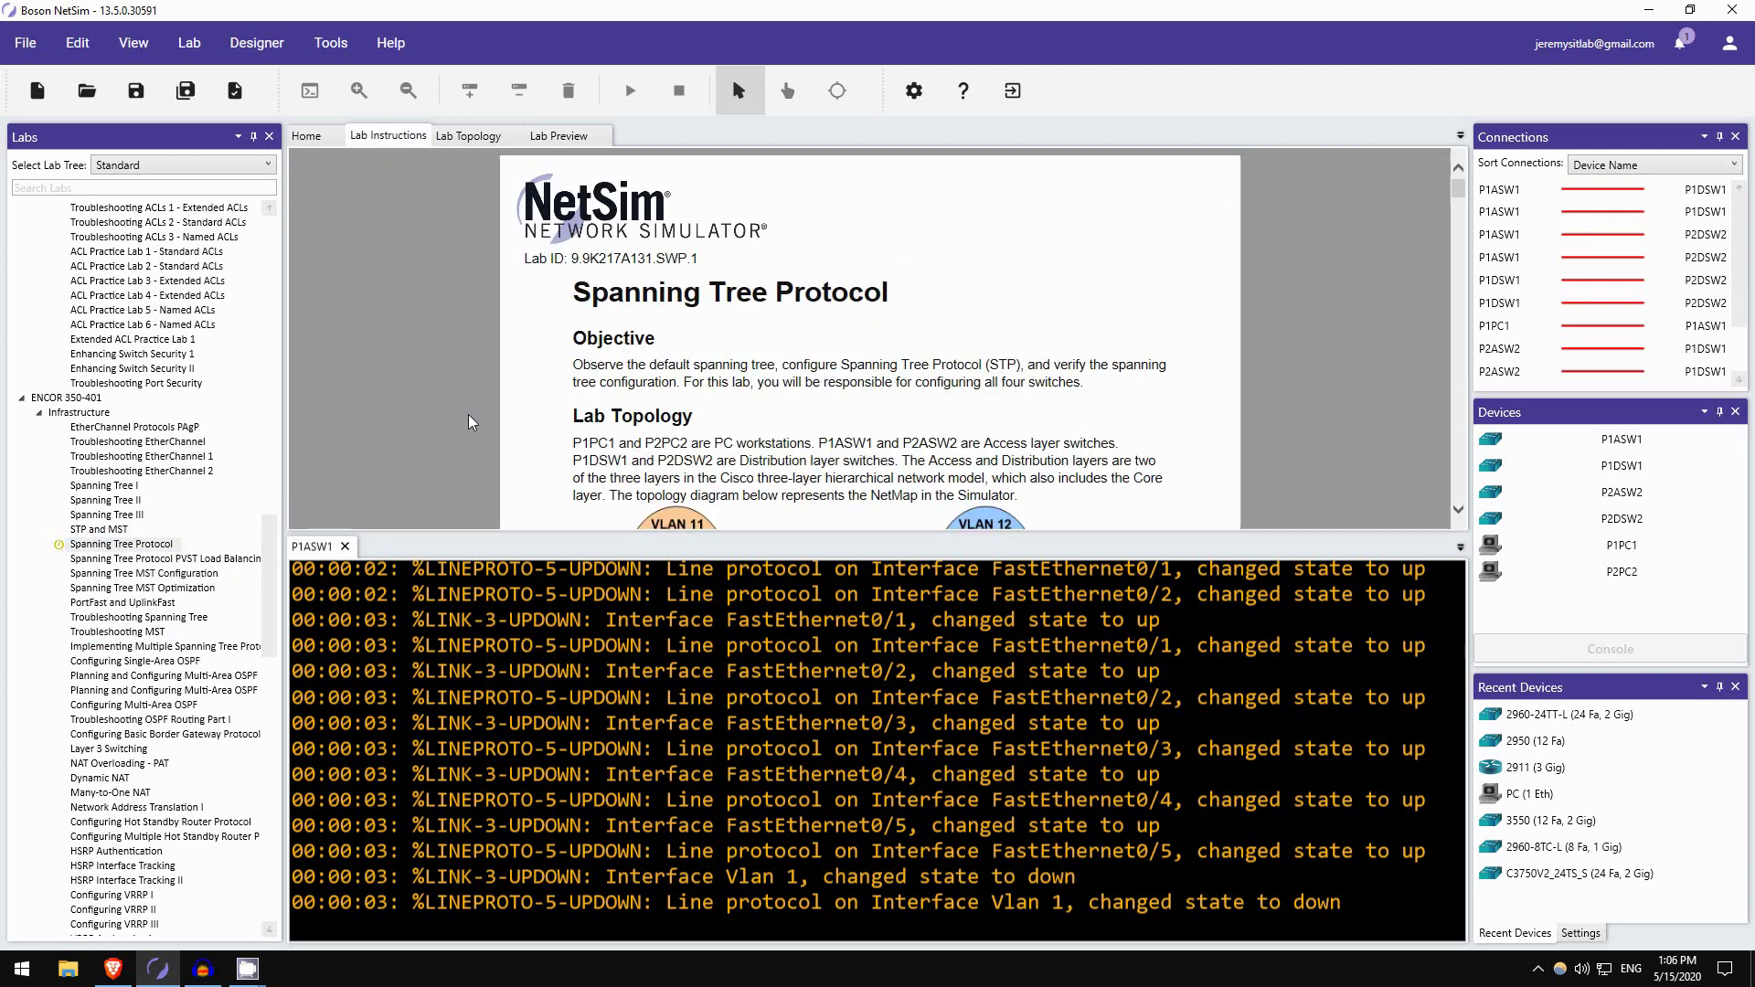
# - Scroll the lab instructions to Task 1's seven questions and select the P1DSW1 switch
pyautogui.scroll(-3, 594, 325)
pyautogui.scroll(-4, 594, 325)
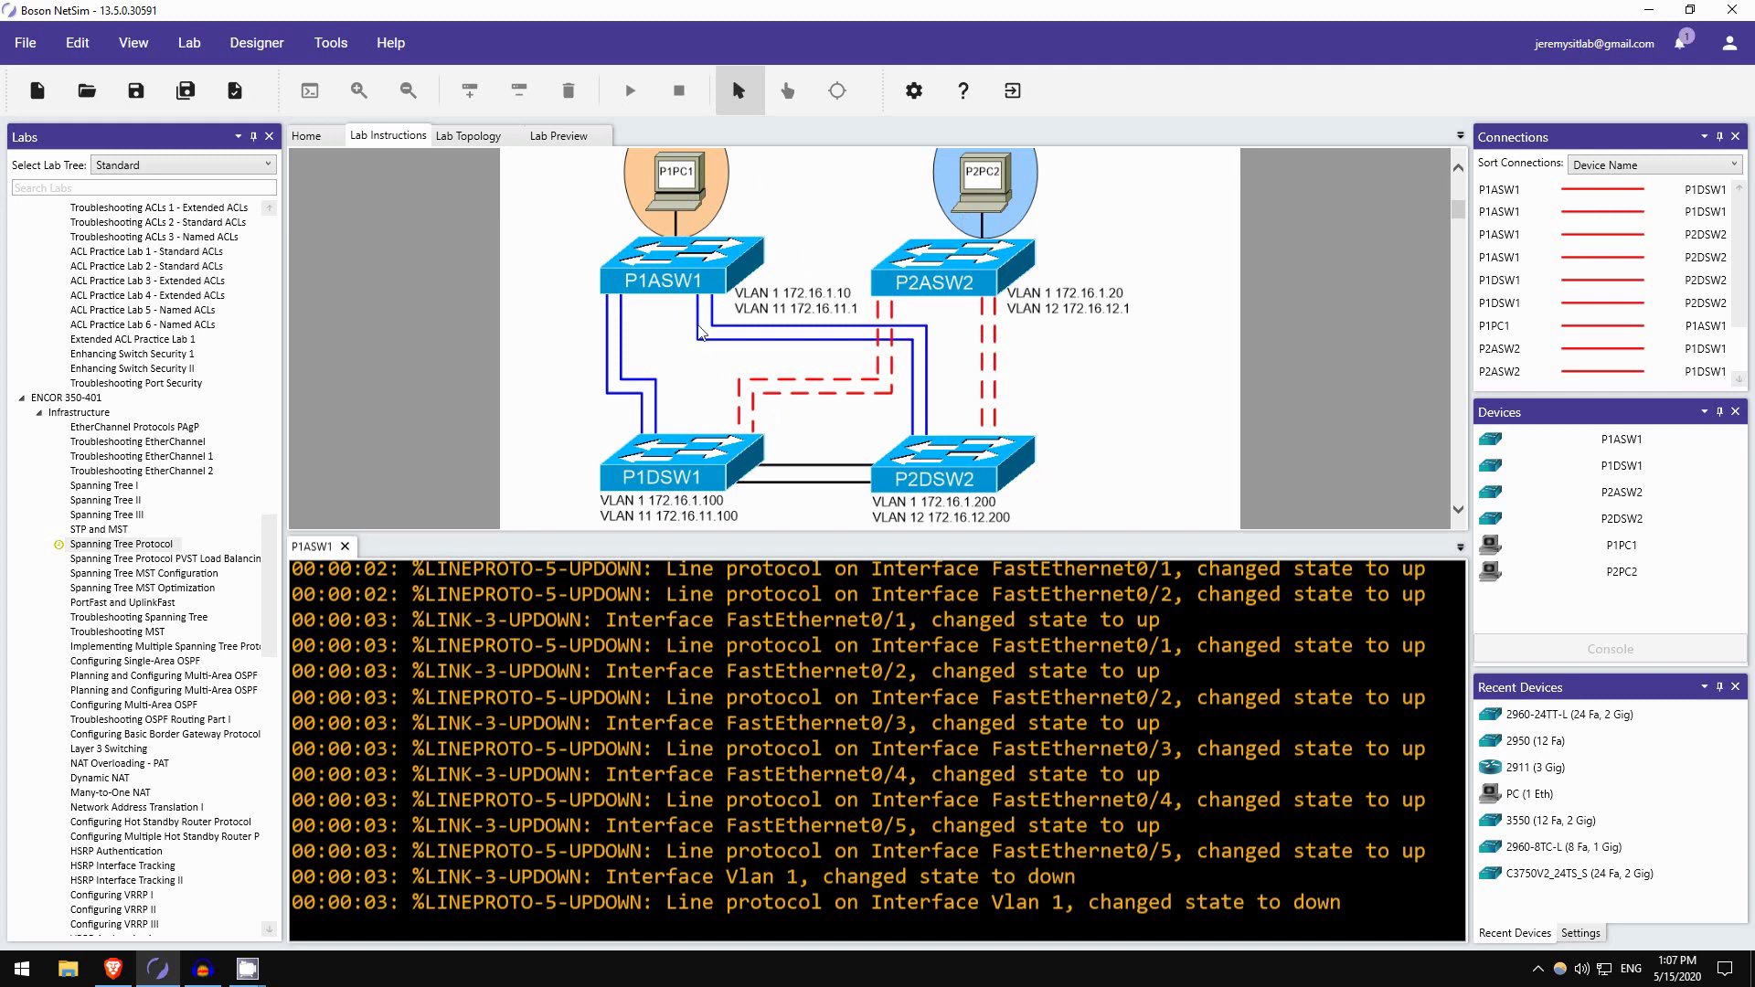
pyautogui.scroll(-1, 681, 416)
pyautogui.scroll(-3, 684, 403)
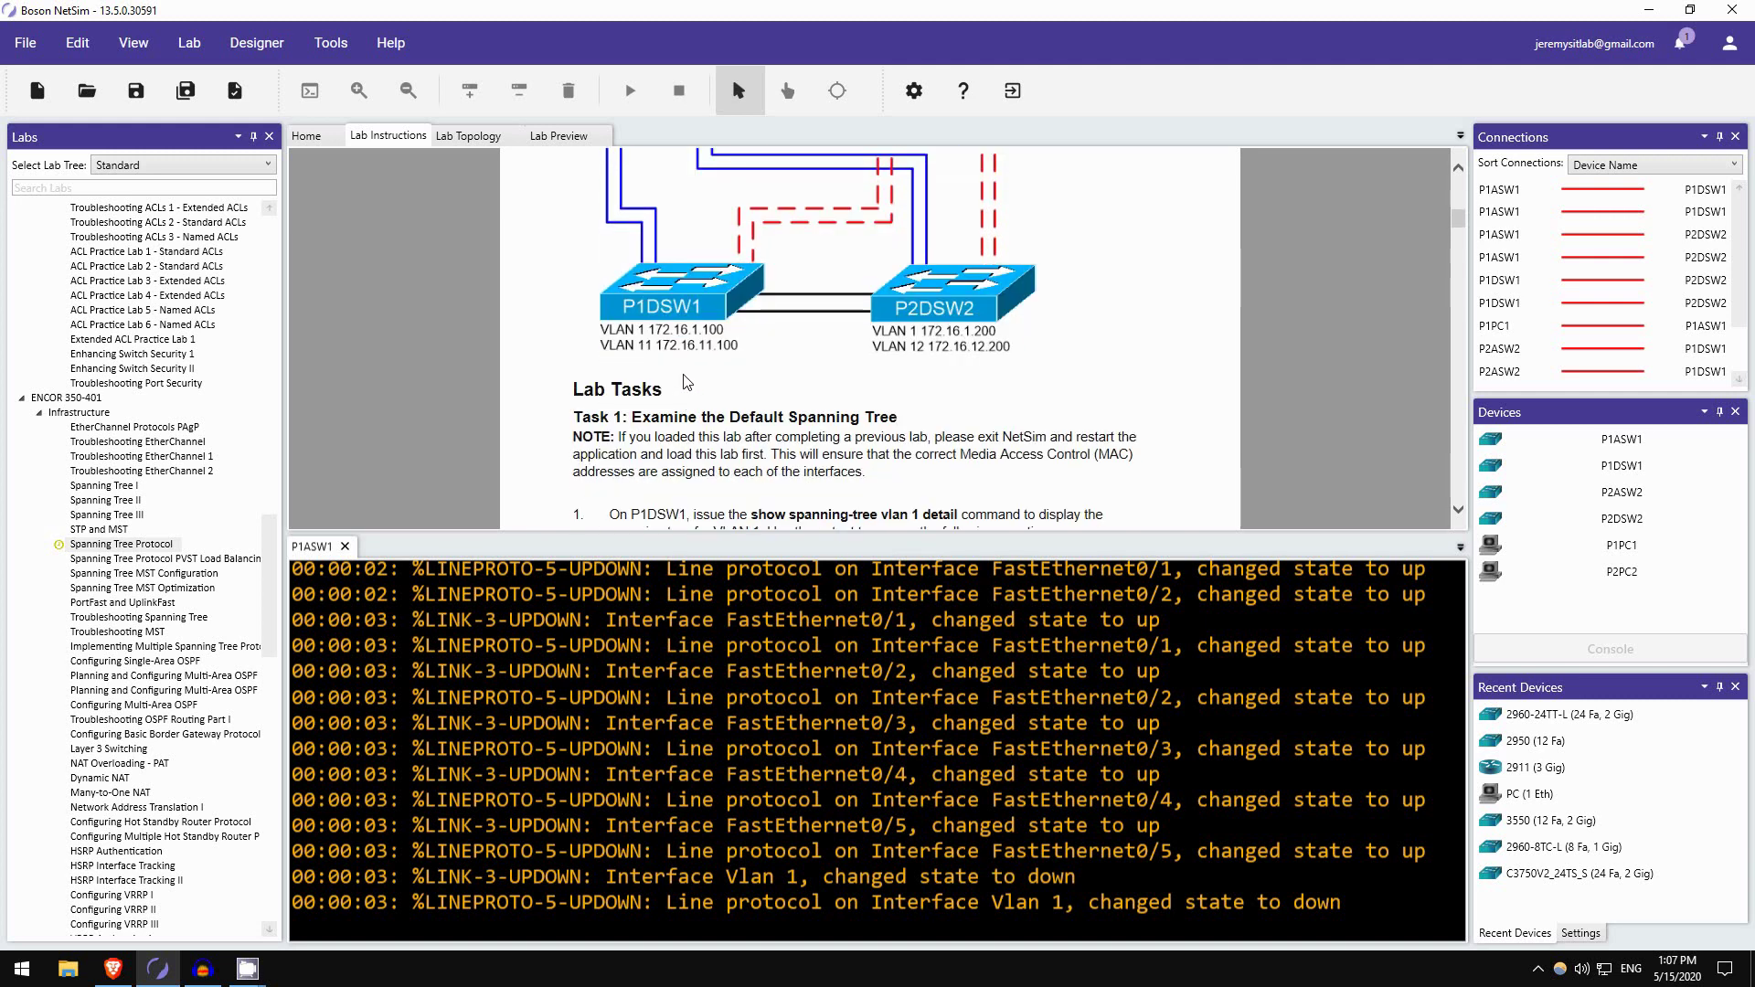
pyautogui.scroll(-3, 1455, 517)
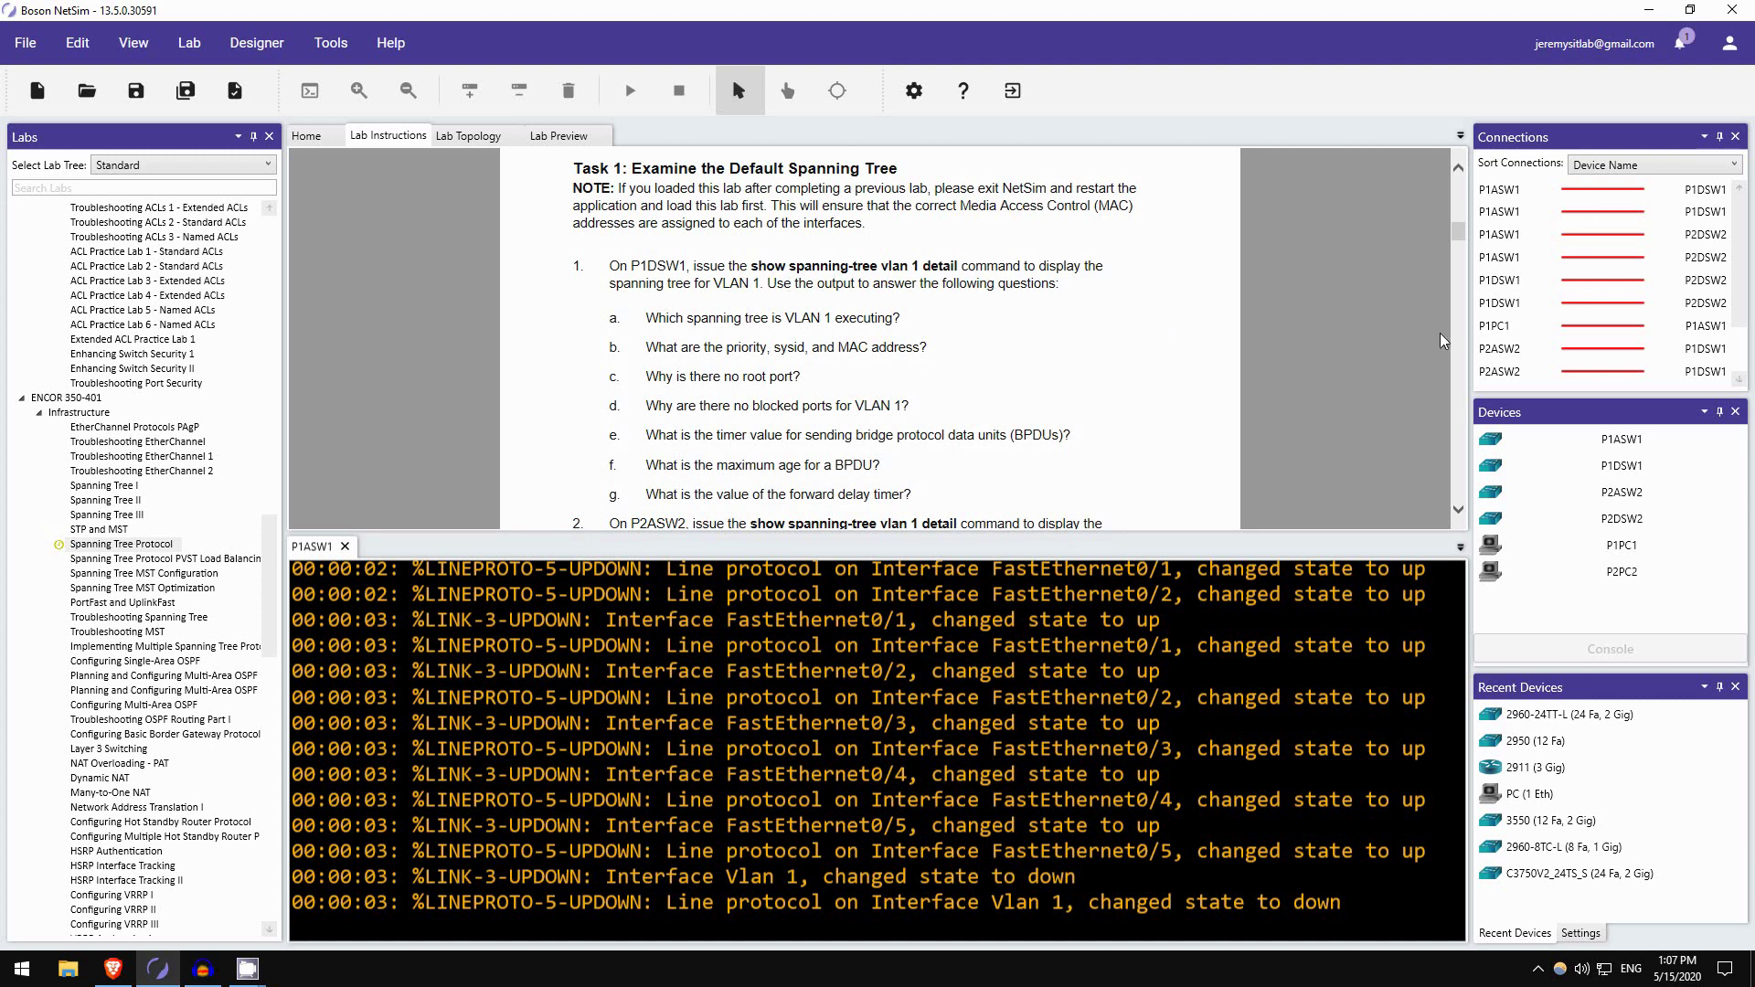
pyautogui.click(1616, 471)
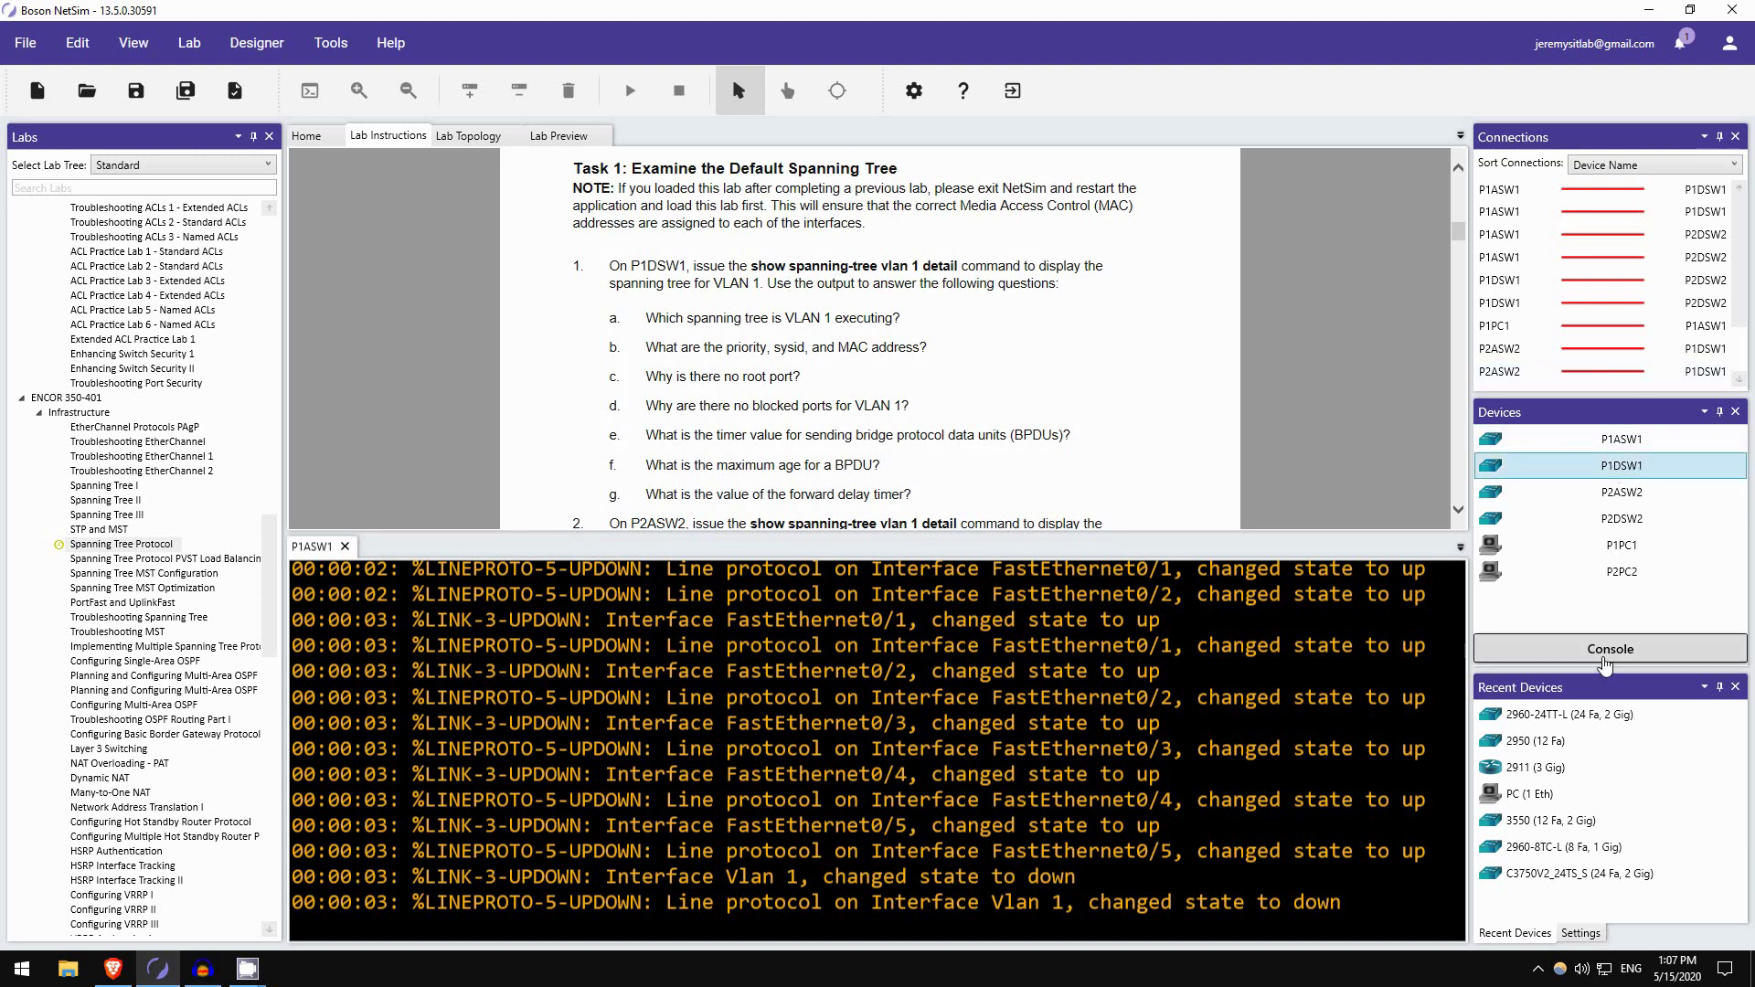
# - Open P1DSW1's console, enter privileged mode, and run show spanning-tree vlan 1 detail
pyautogui.click(1575, 649)
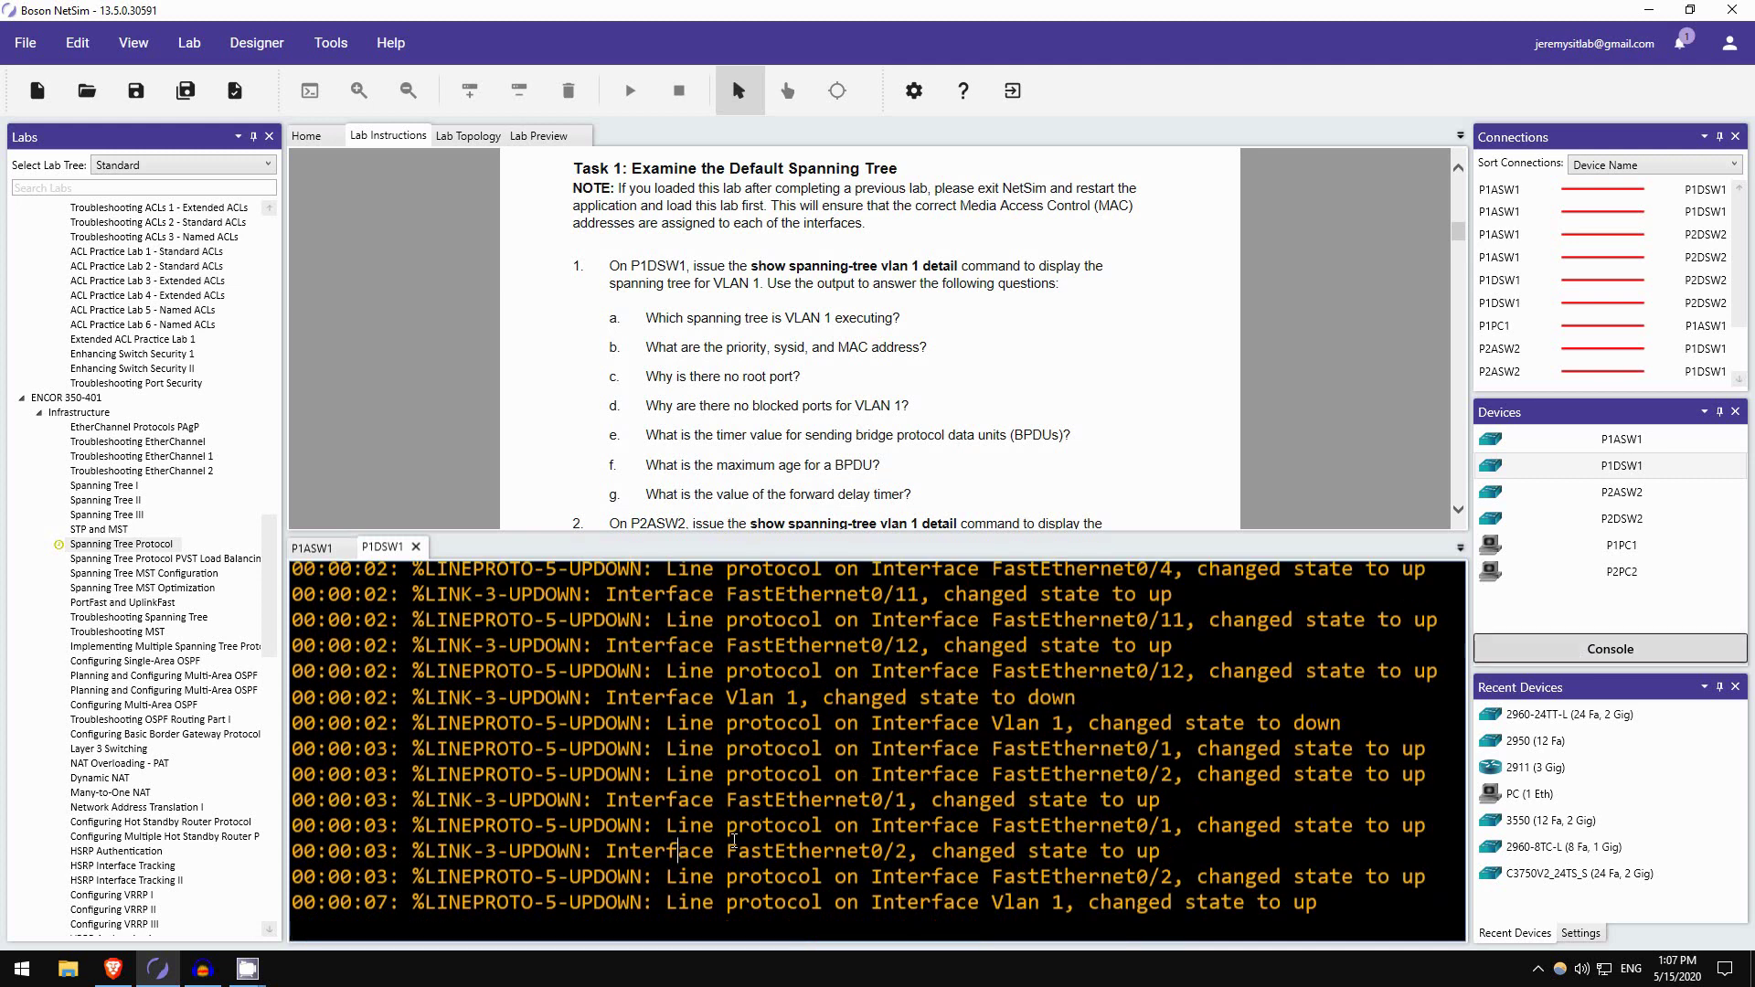
pyautogui.press('Return')
pyautogui.write('en')
pyautogui.press('Tab')
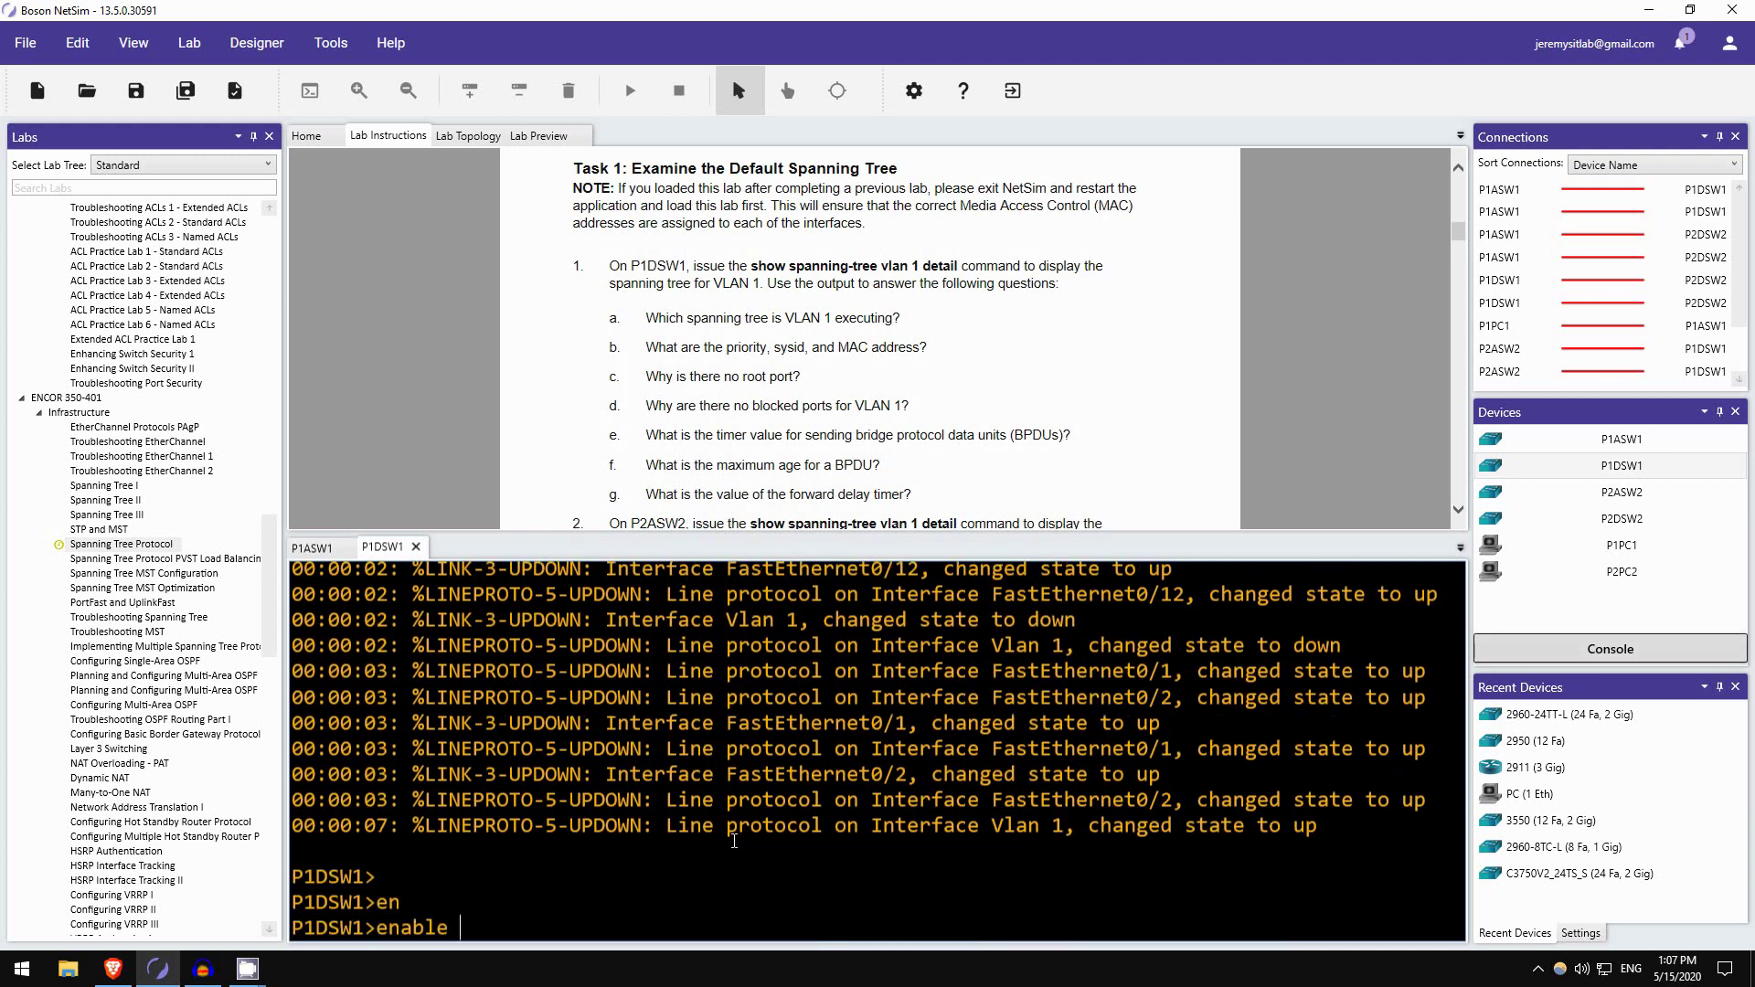
pyautogui.press('Return')
pyautogui.write('show sp')
pyautogui.press('Tab')
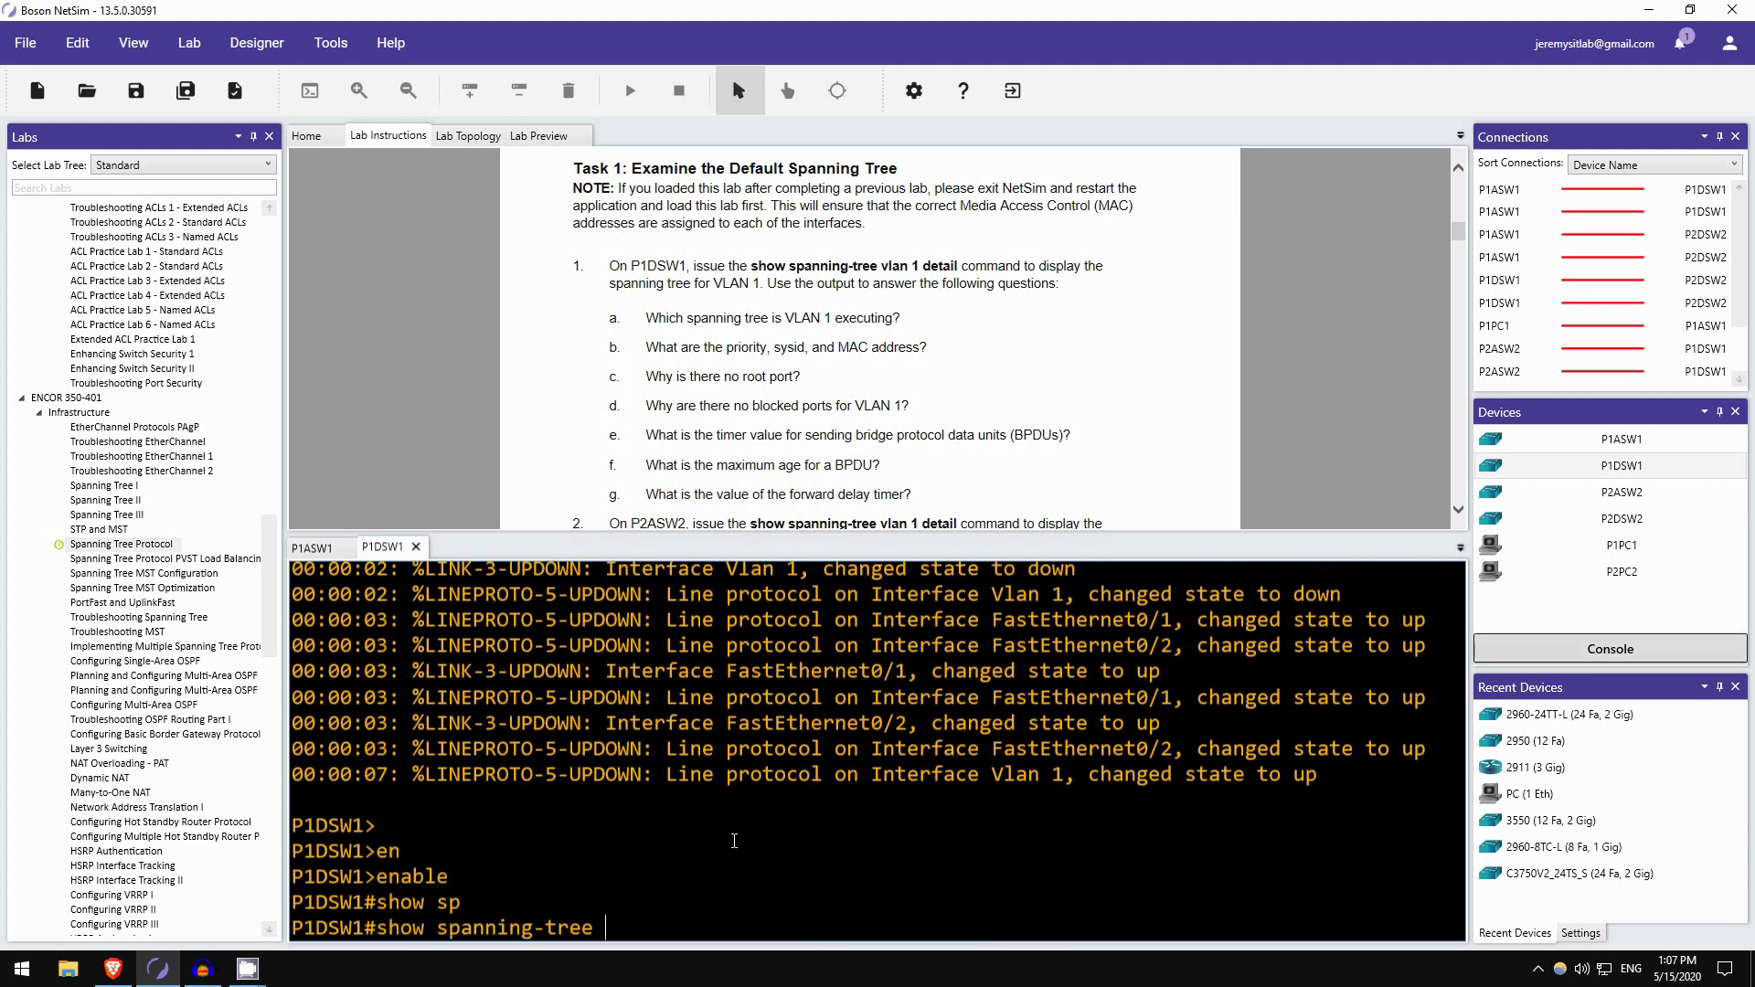
pyautogui.write('vlan 1det')
pyautogui.press('Tab')
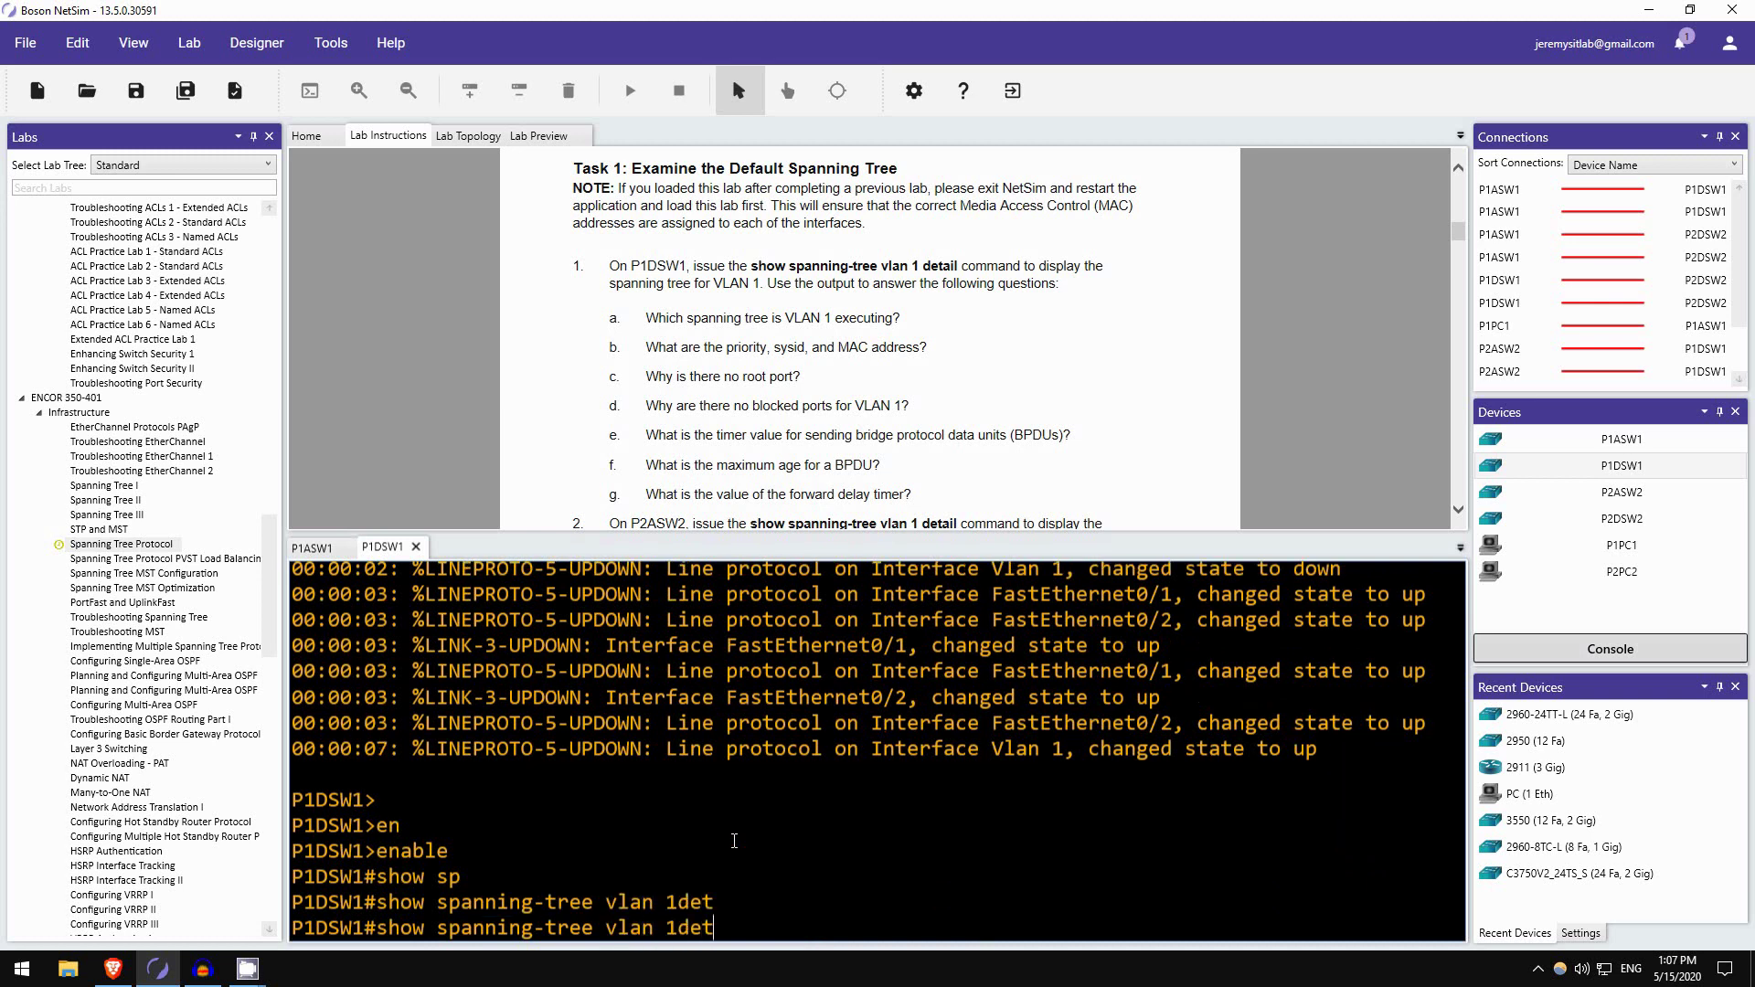
pyautogui.press('BackSpace')
pyautogui.press('BackSpace')
pyautogui.press('BackSpace')
pyautogui.write('det')
pyautogui.press('Tab')
pyautogui.press('Return')
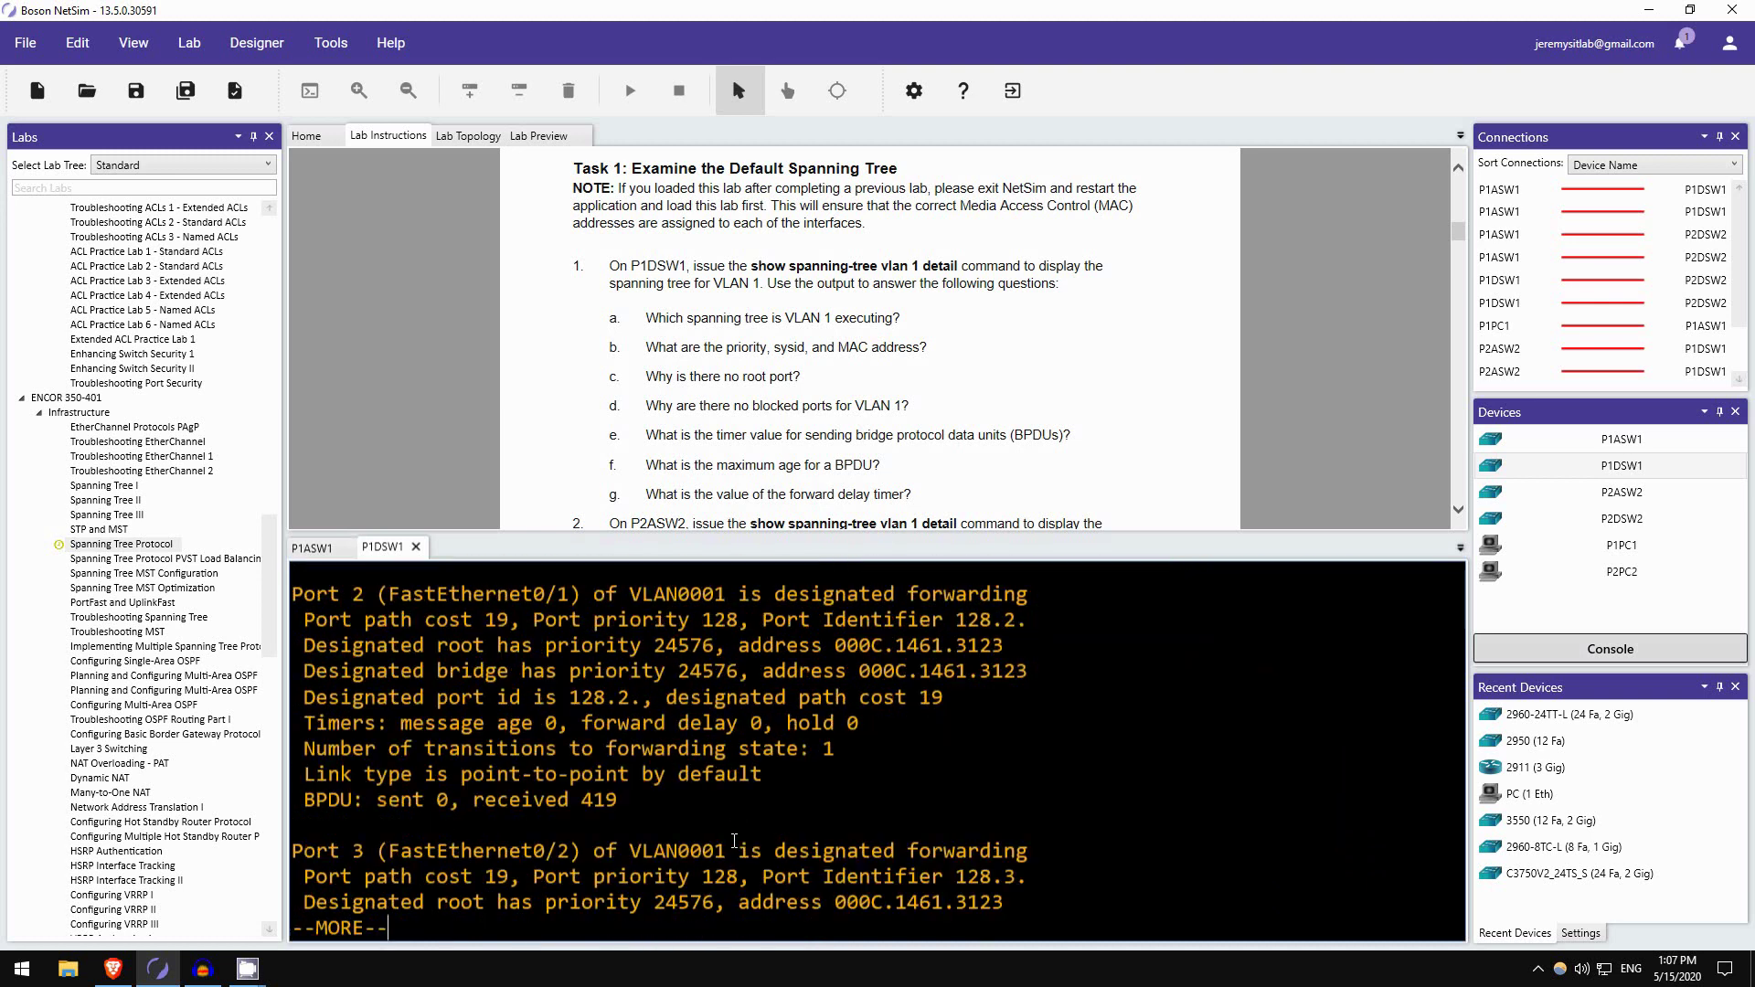
# - Page to the end of the VLAN 1 detail output, then scroll back to the bridge summary
pyautogui.press('space')
pyautogui.press('space')
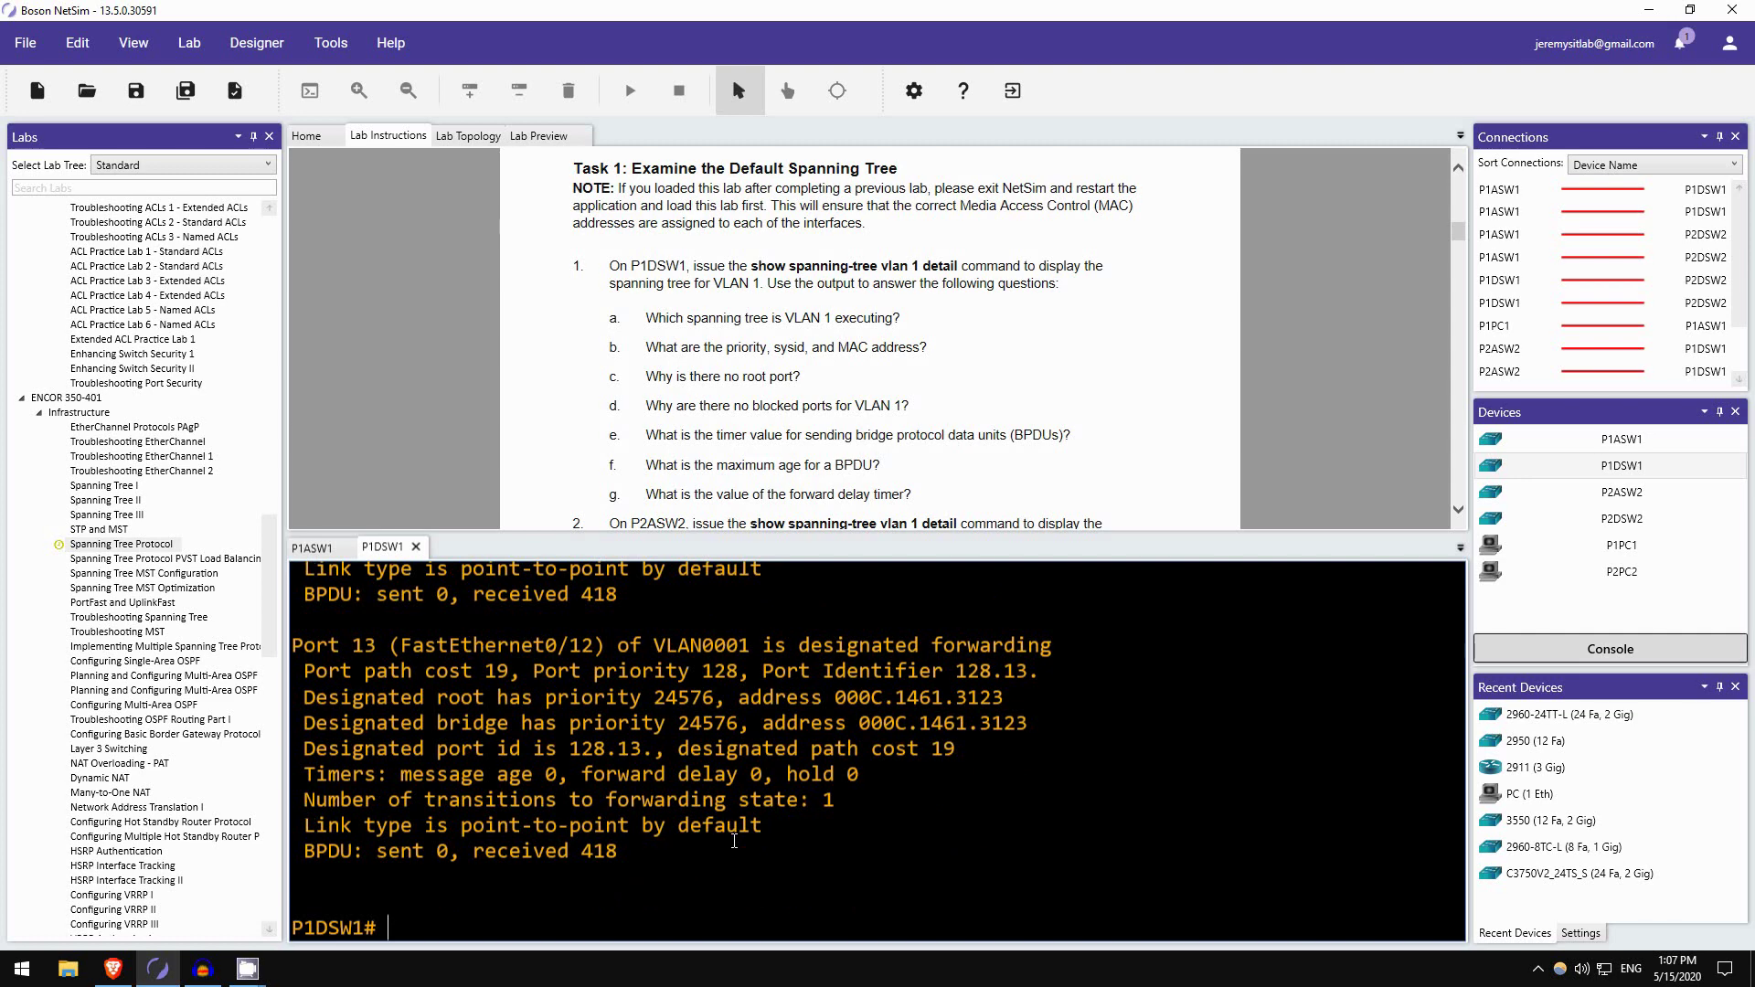
pyautogui.scroll(1, 664, 826)
pyautogui.scroll(5, 664, 825)
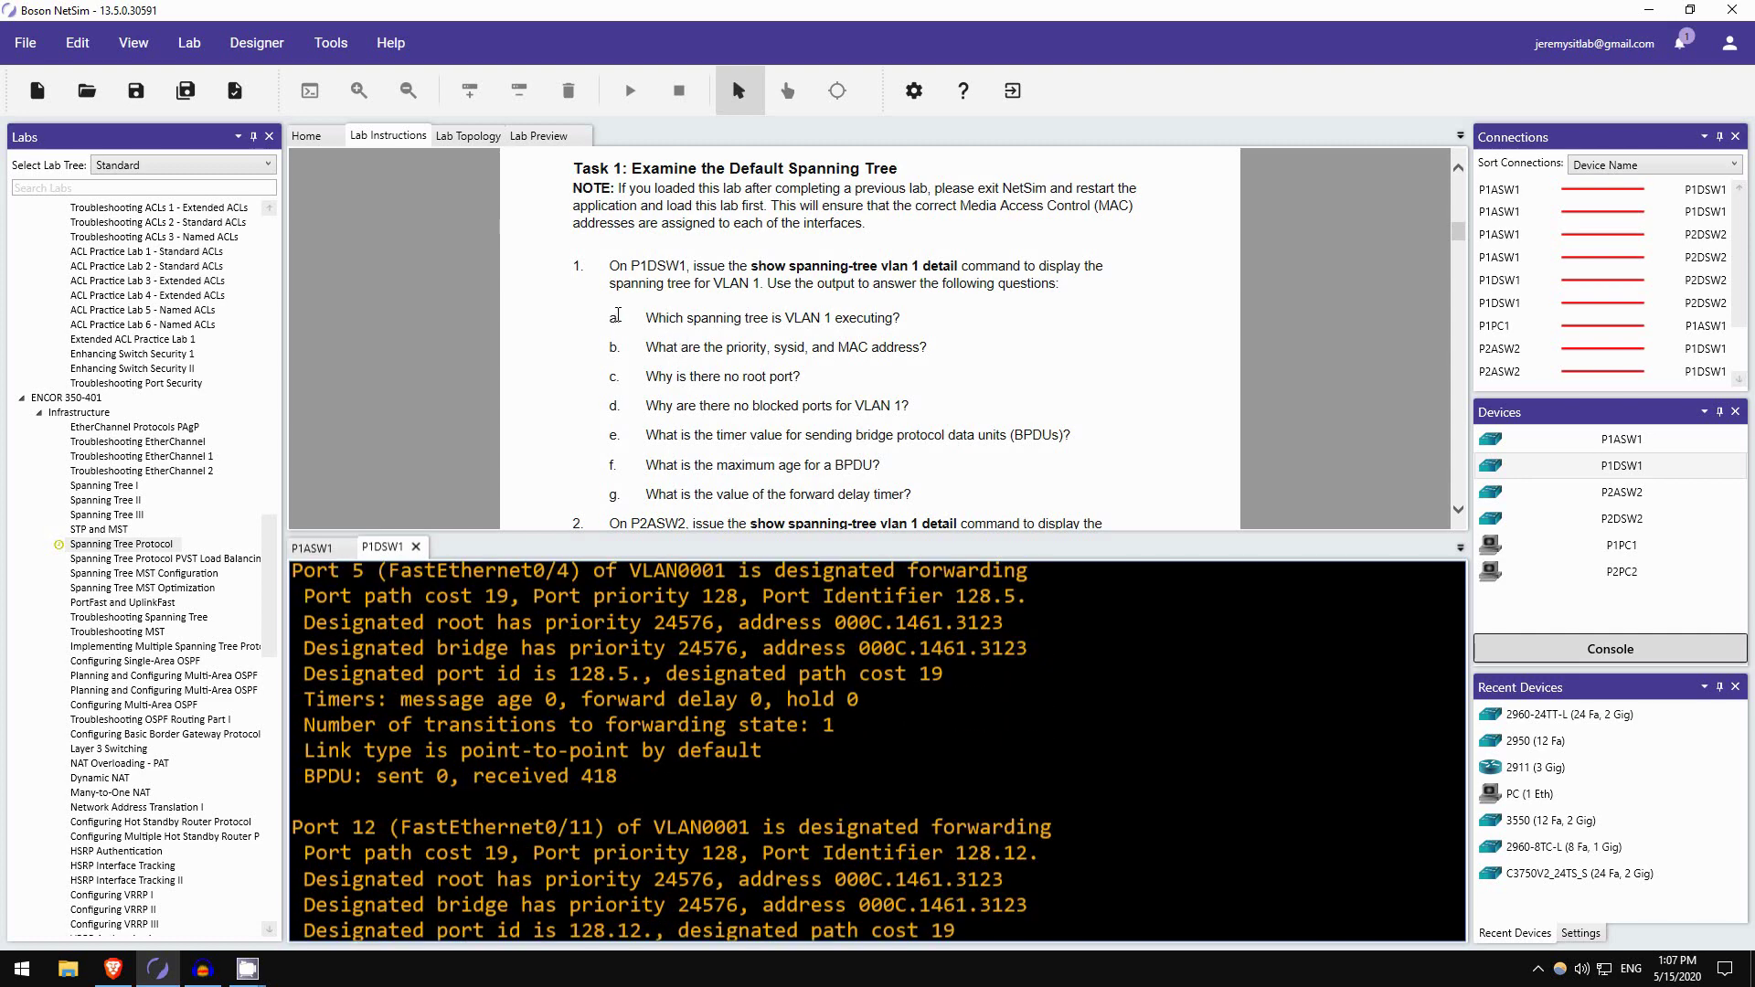
pyautogui.scroll(2, 686, 722)
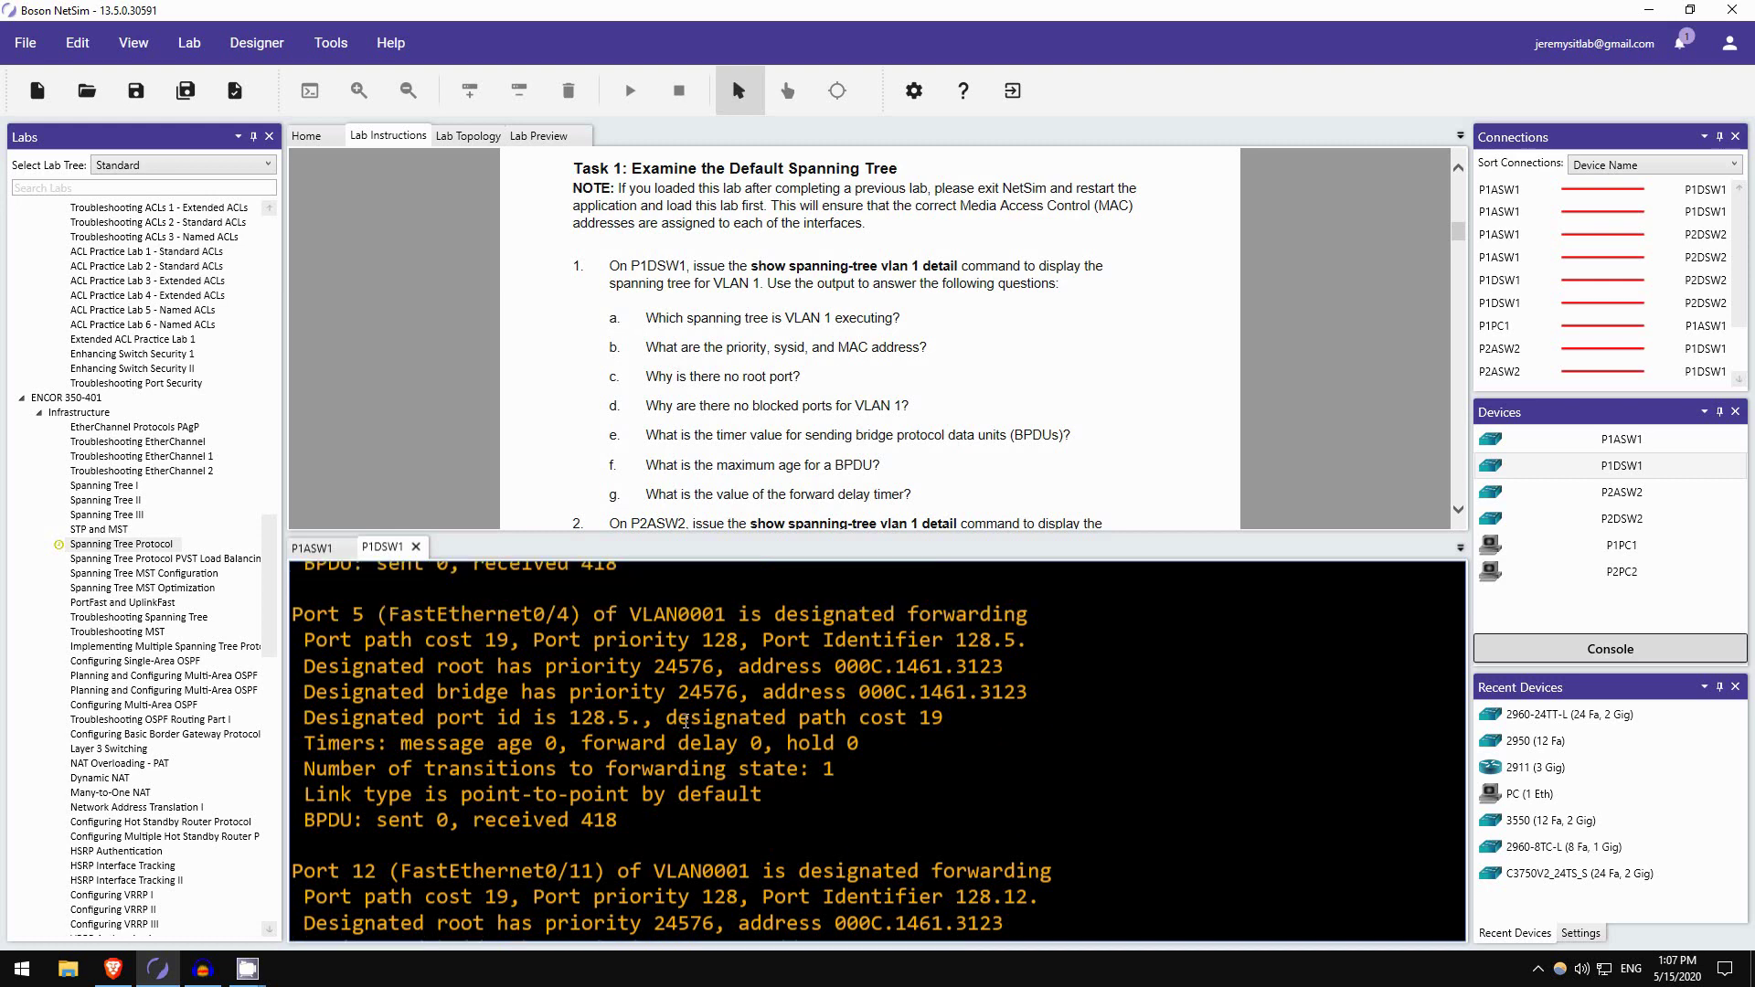
pyautogui.scroll(10, 685, 722)
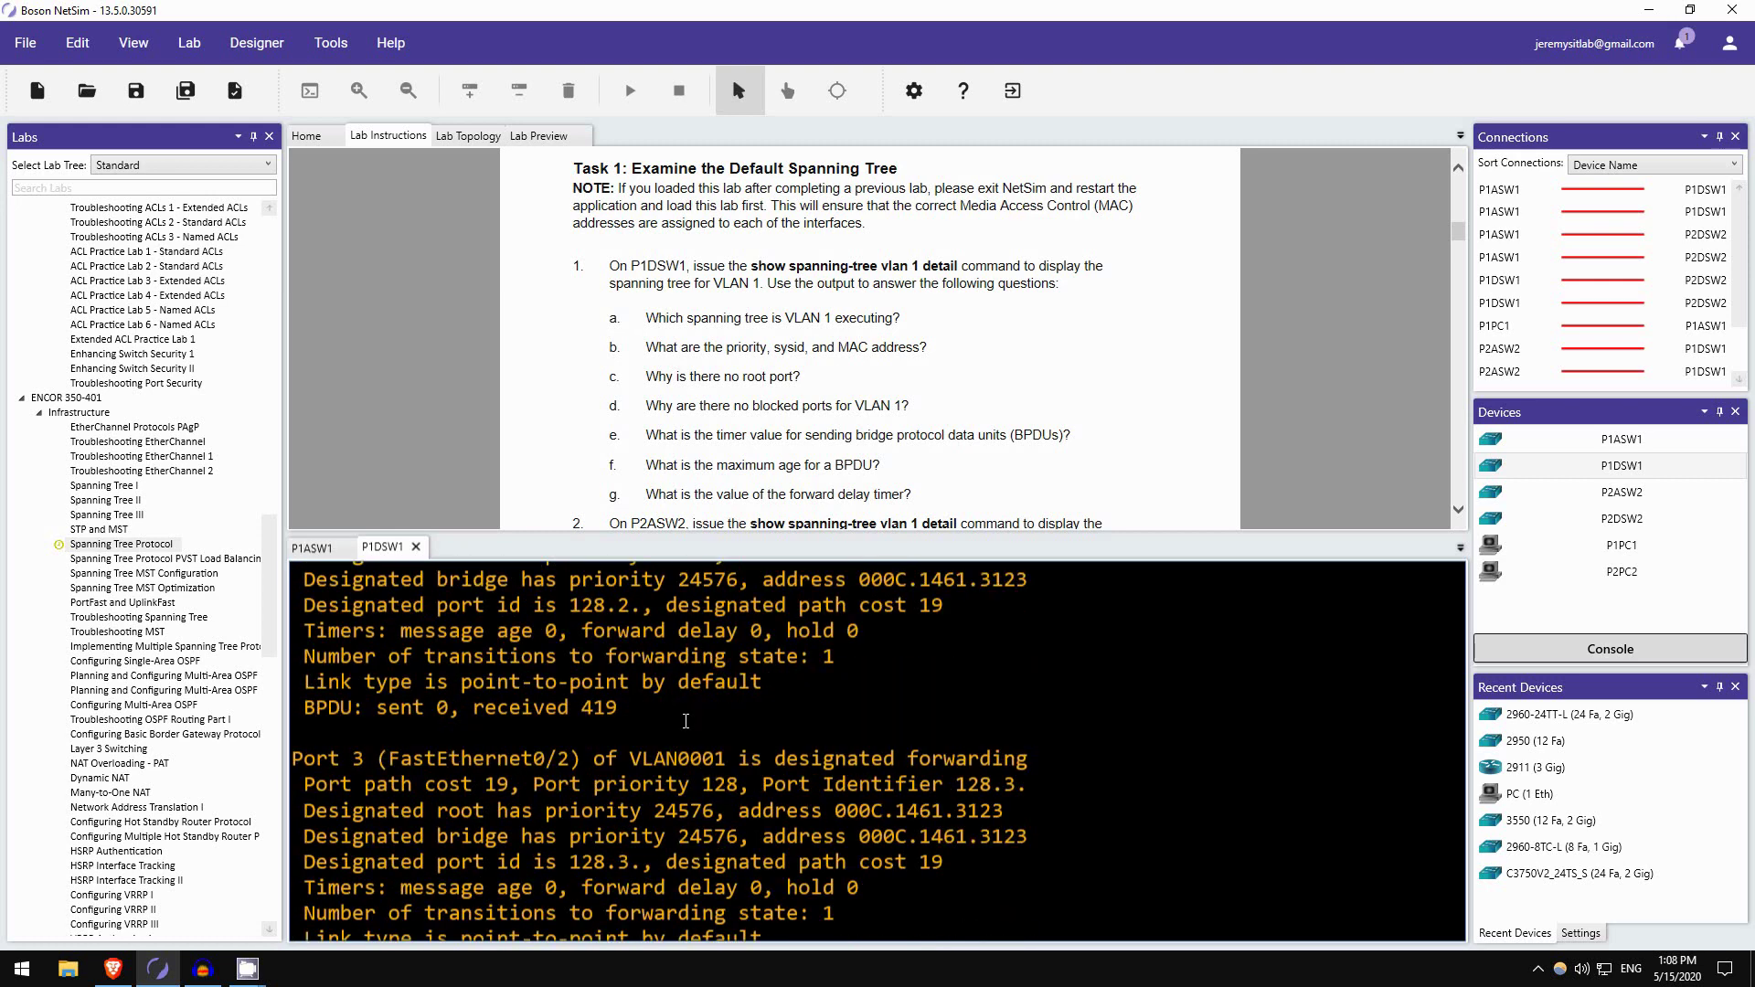
pyautogui.scroll(1, 648, 732)
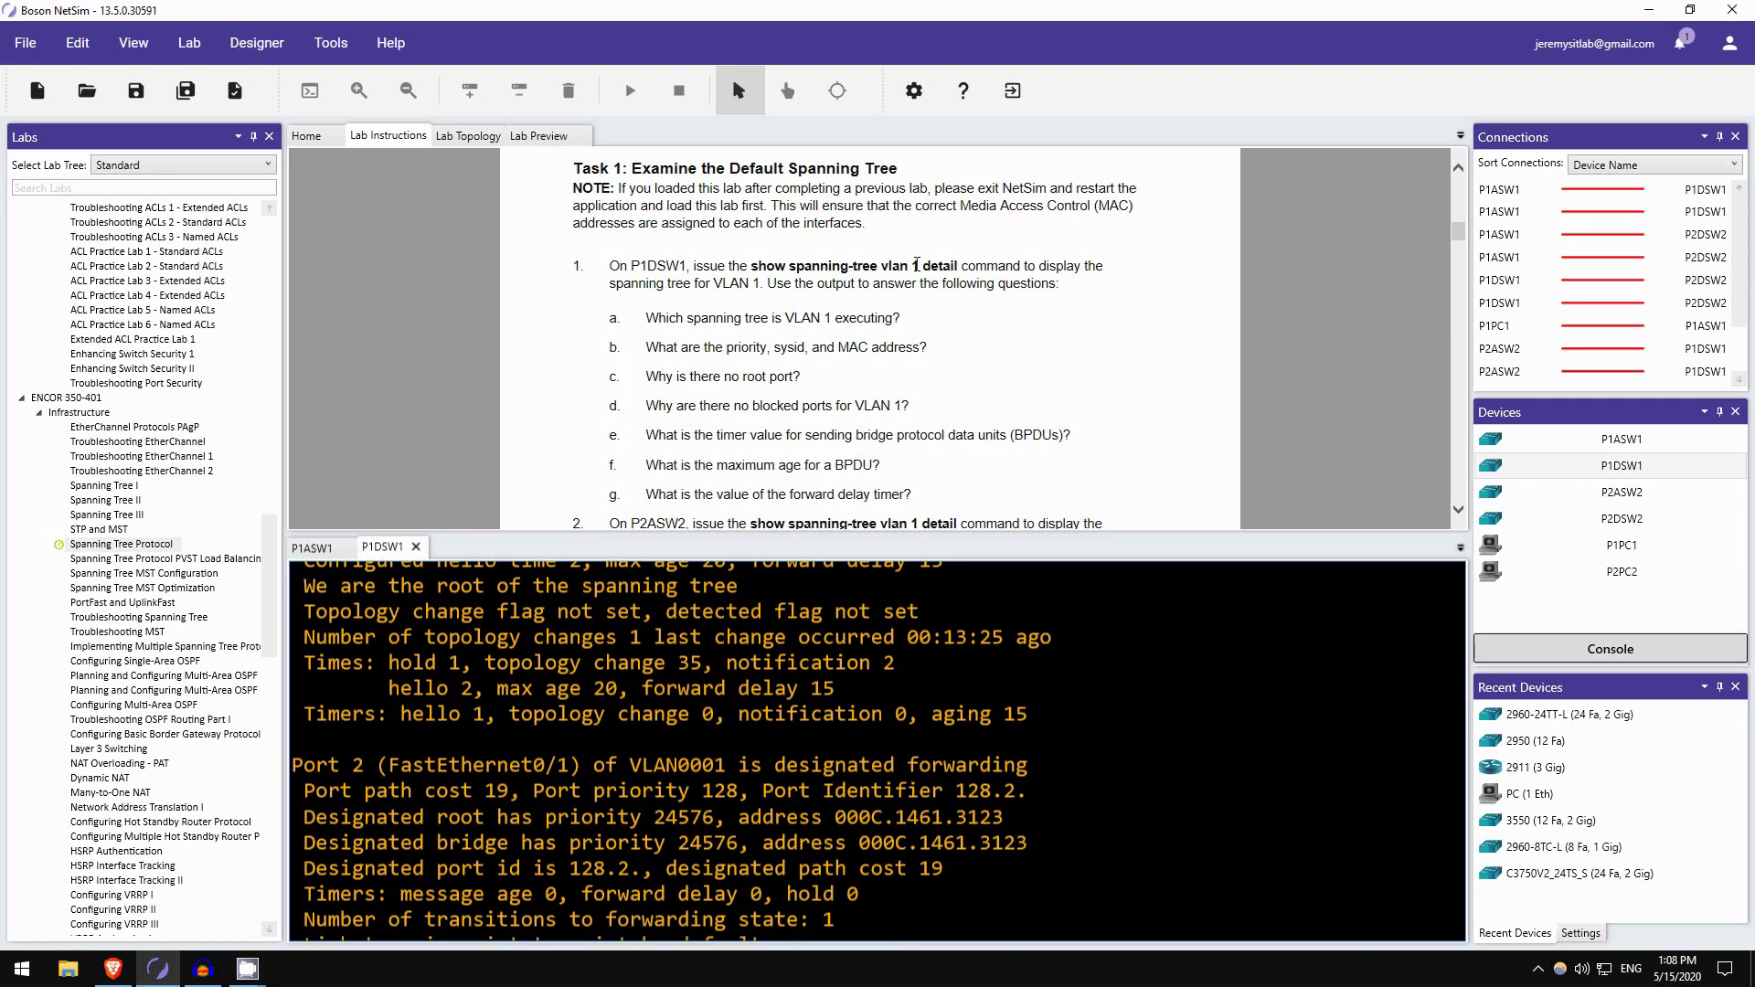
pyautogui.scroll(3, 699, 502)
pyautogui.scroll(-3, 690, 453)
pyautogui.scroll(2, 603, 663)
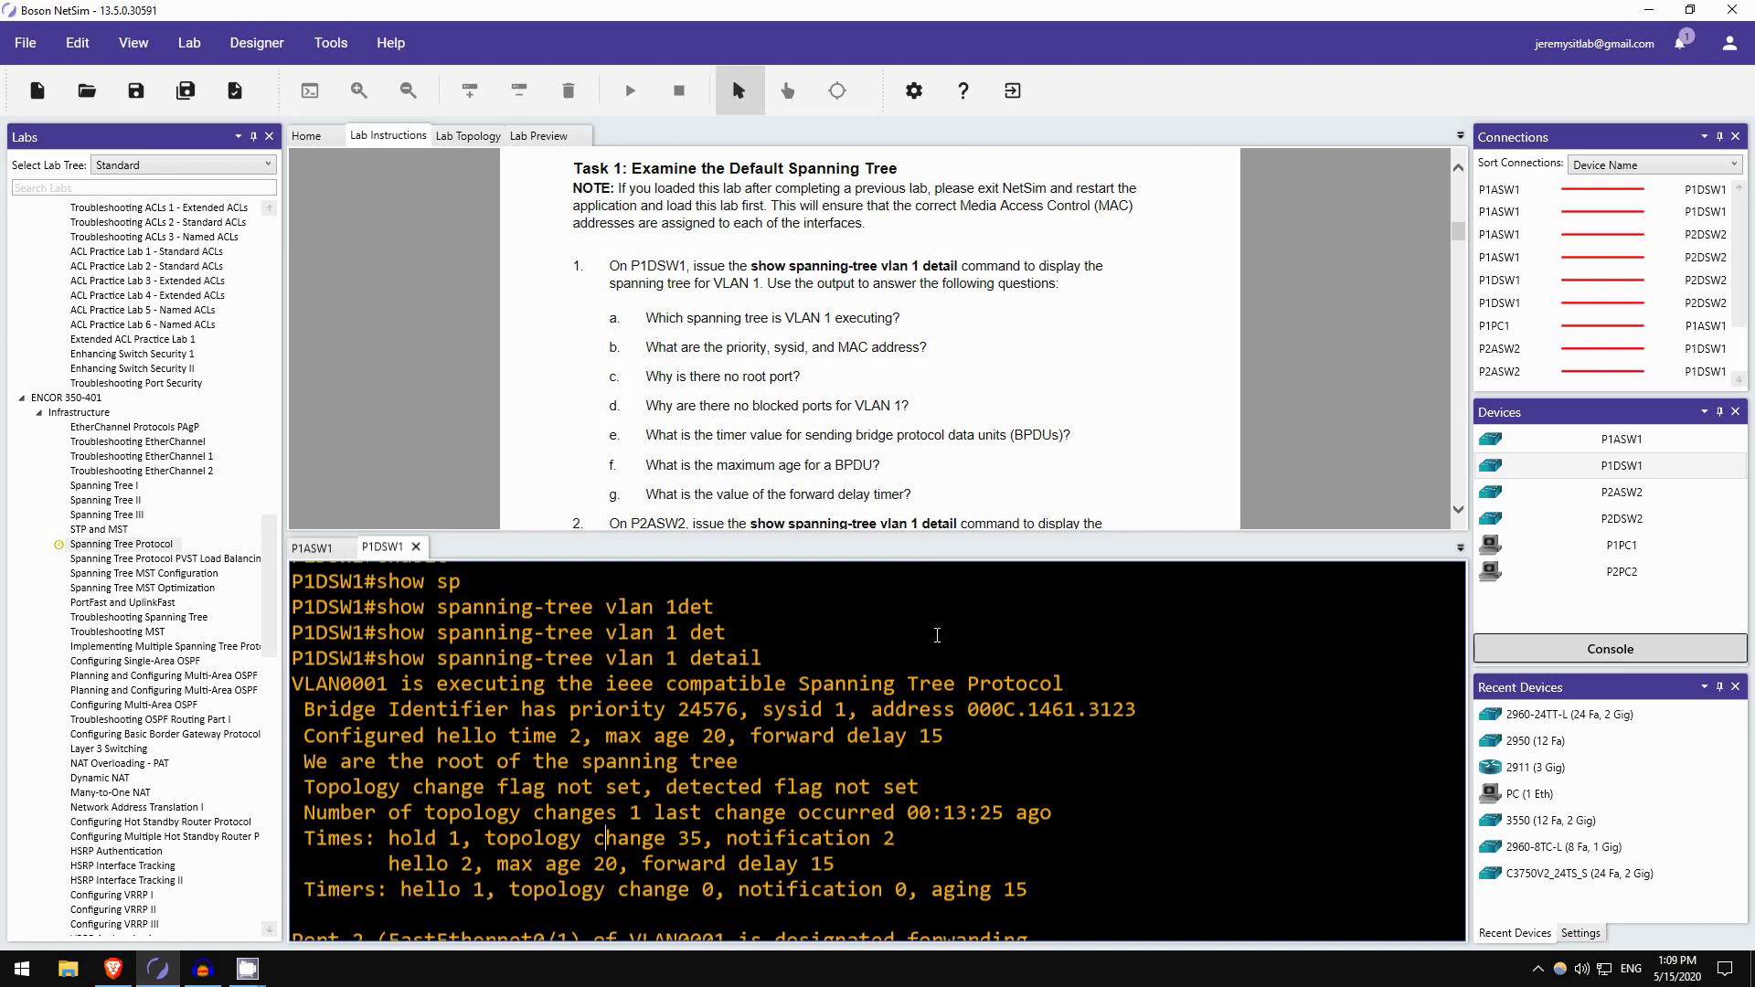
pyautogui.scroll(-3, 937, 635)
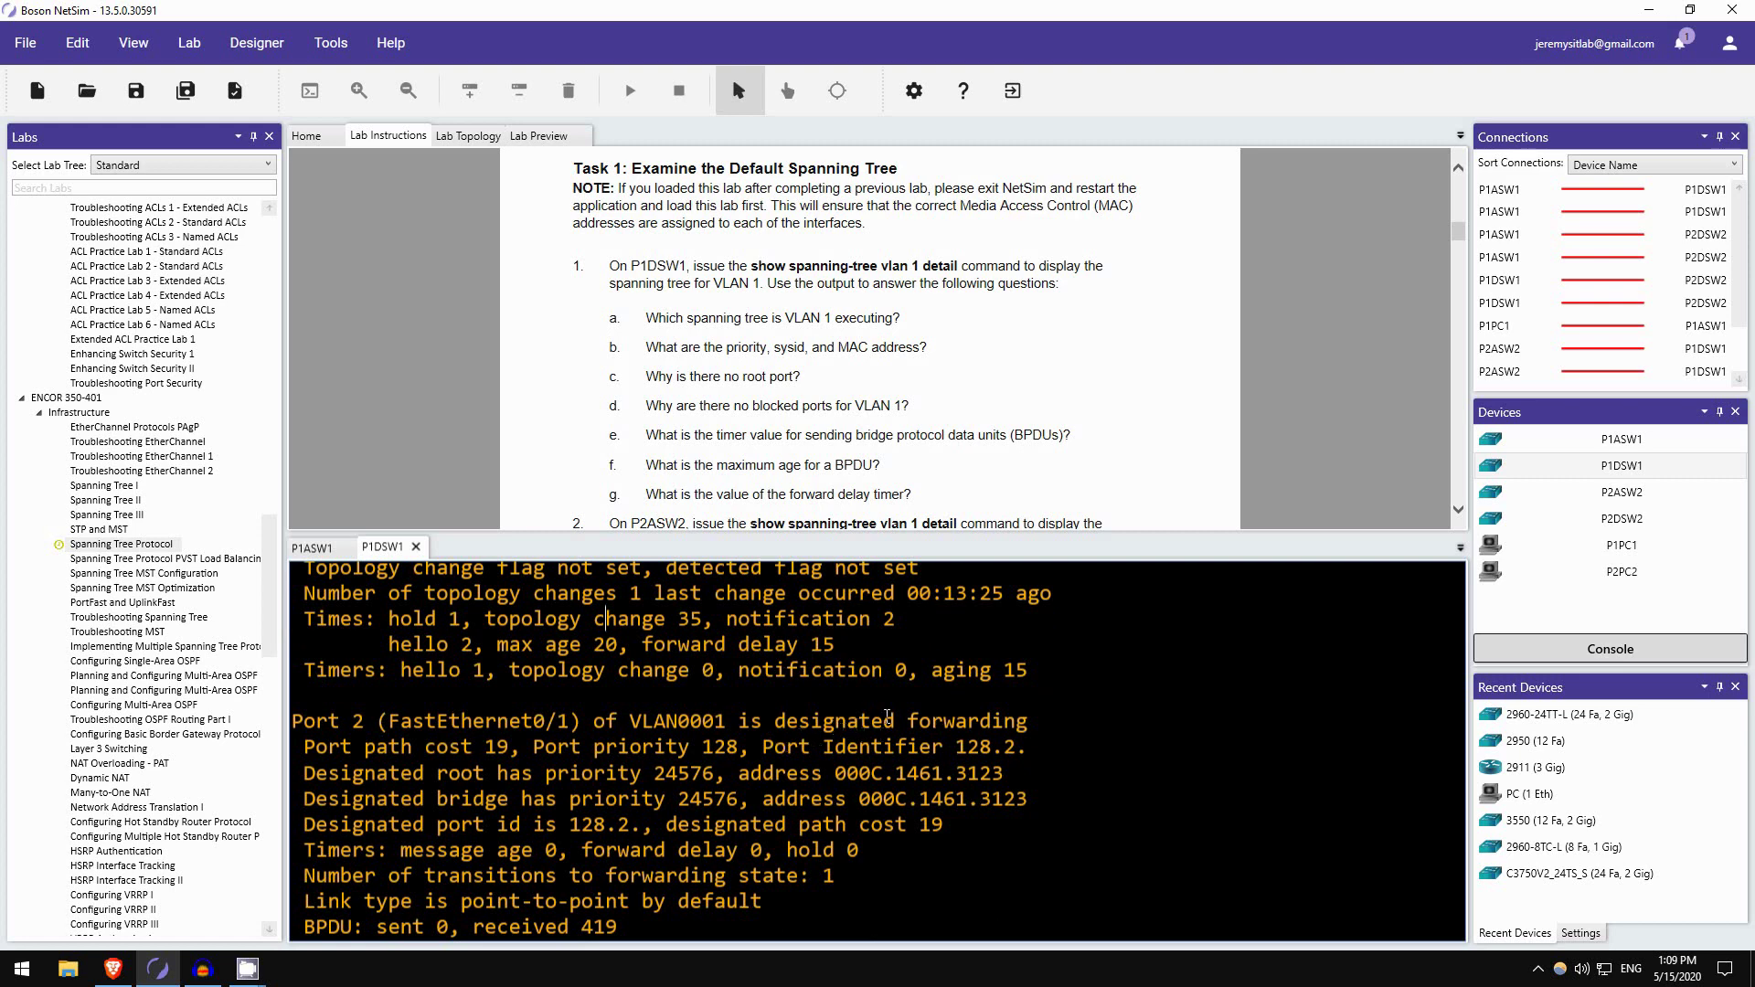
pyautogui.scroll(-3, 869, 722)
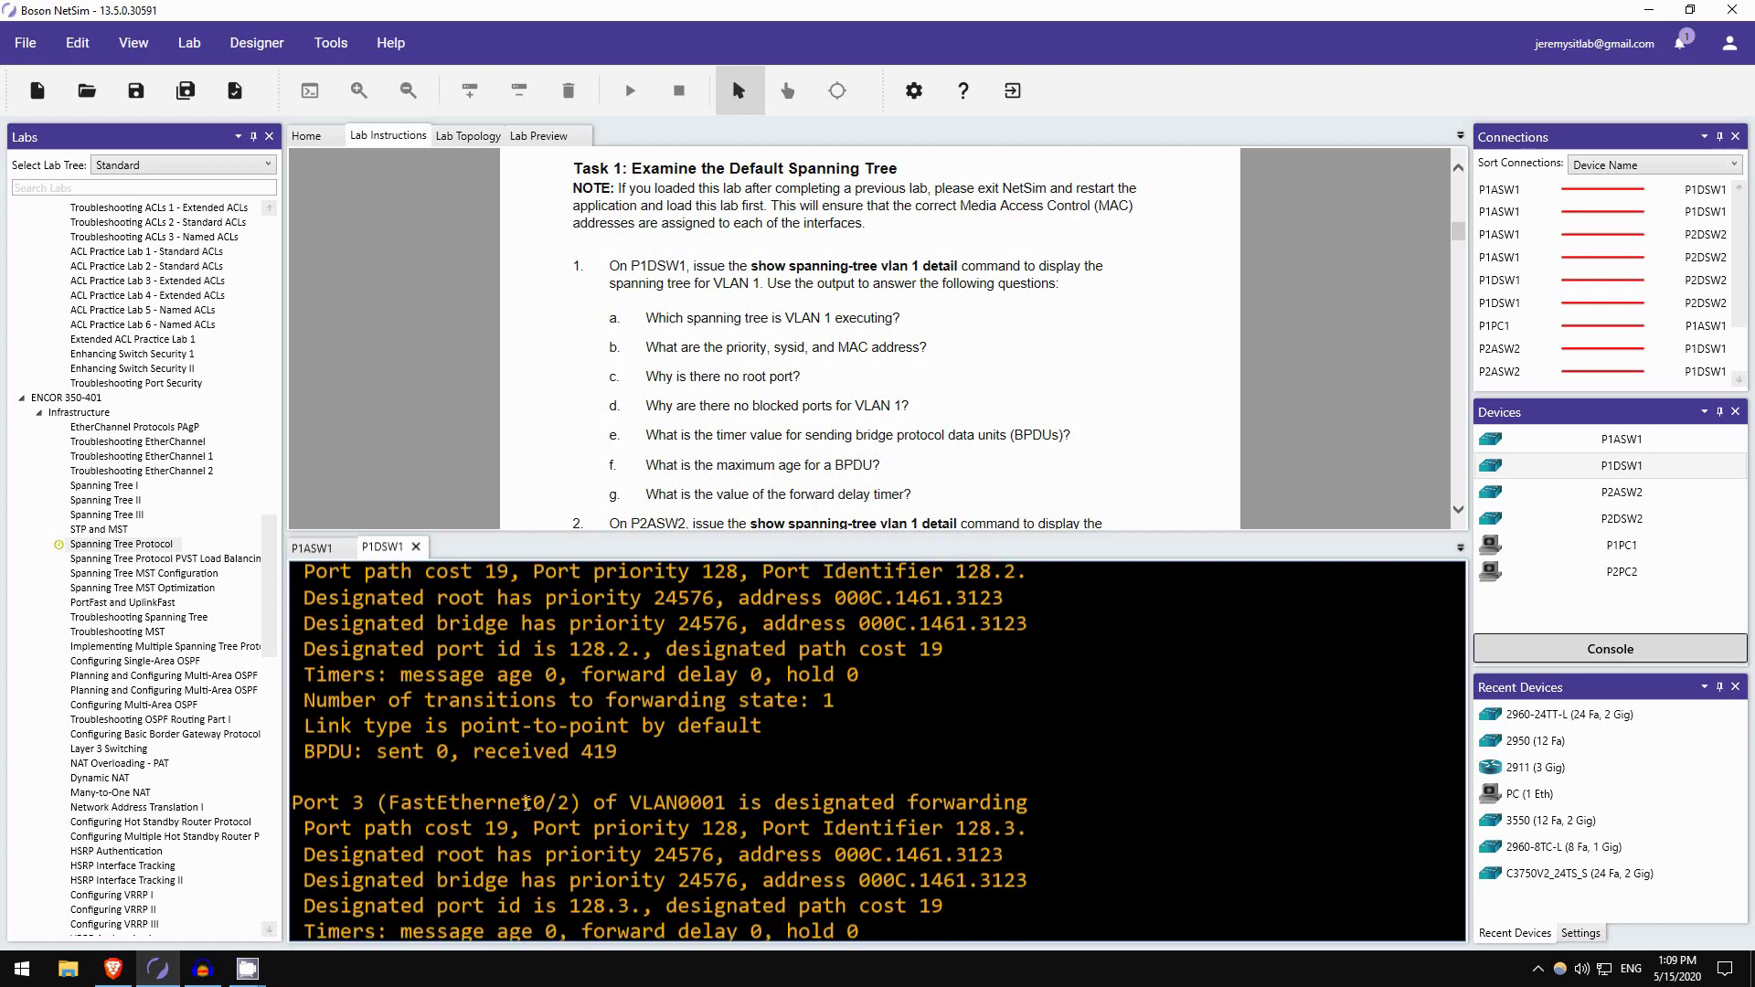
pyautogui.moveTo(522, 805); pyautogui.dragTo(550, 805)
pyautogui.click(718, 803)
pyautogui.scroll(-3, 695, 786)
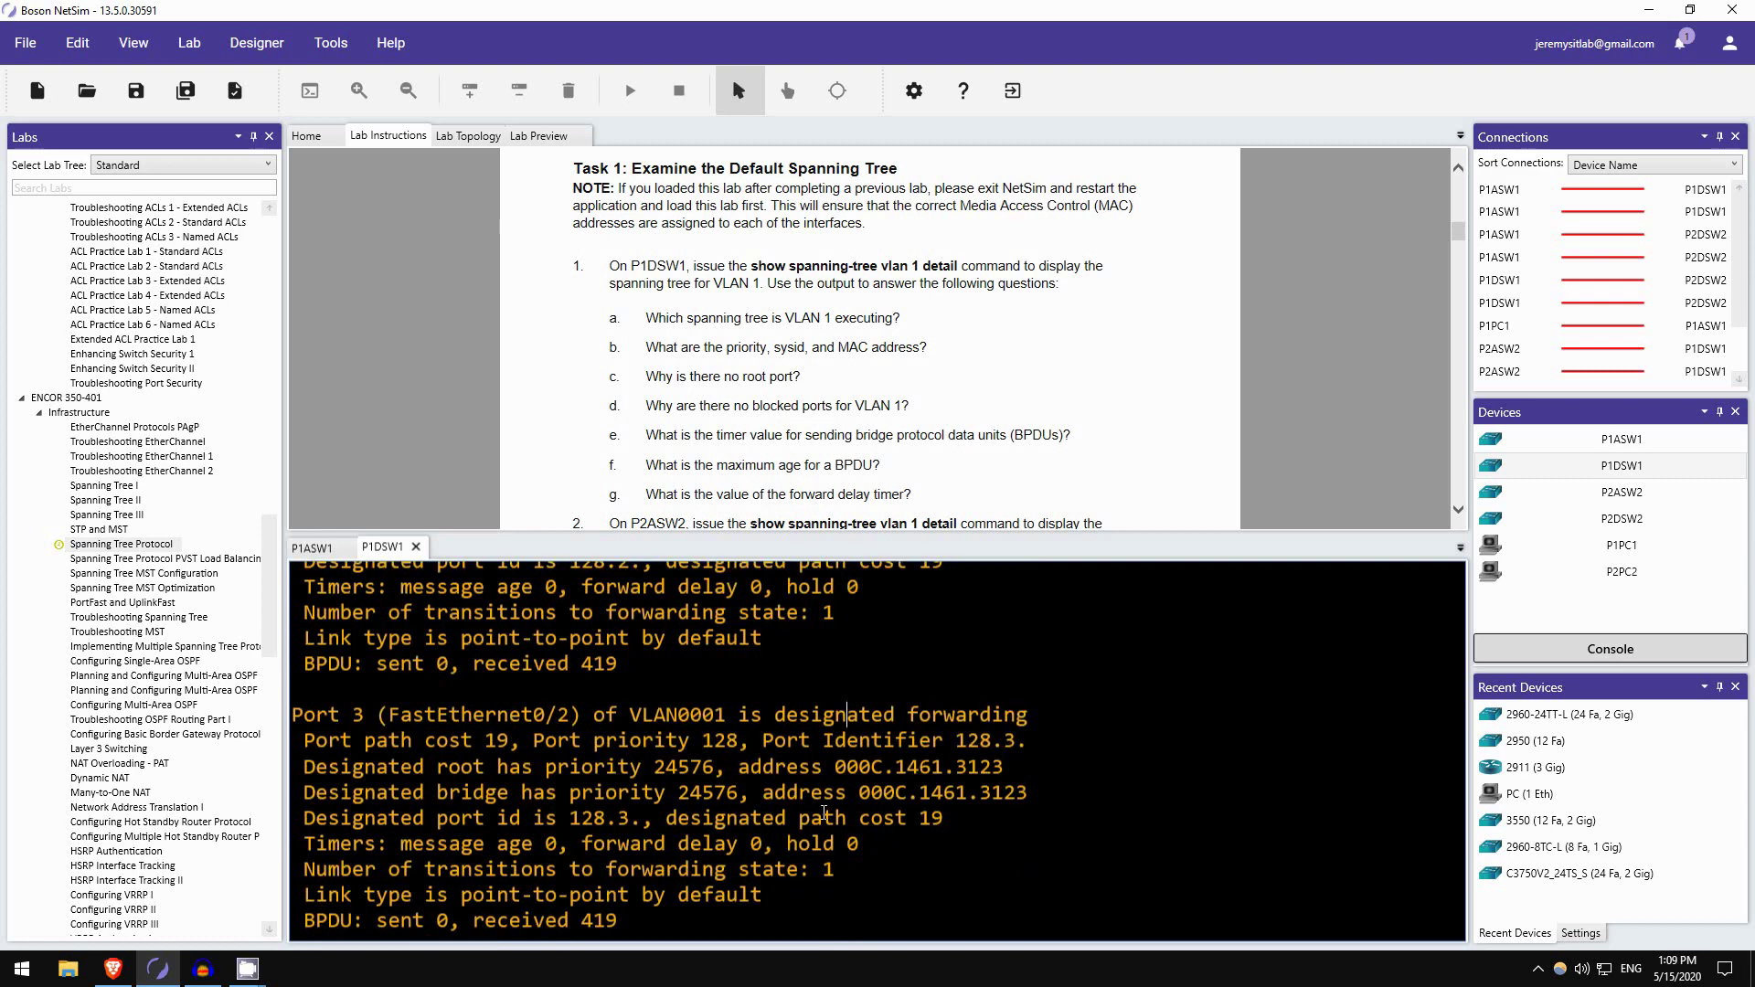
pyautogui.scroll(-8, 836, 839)
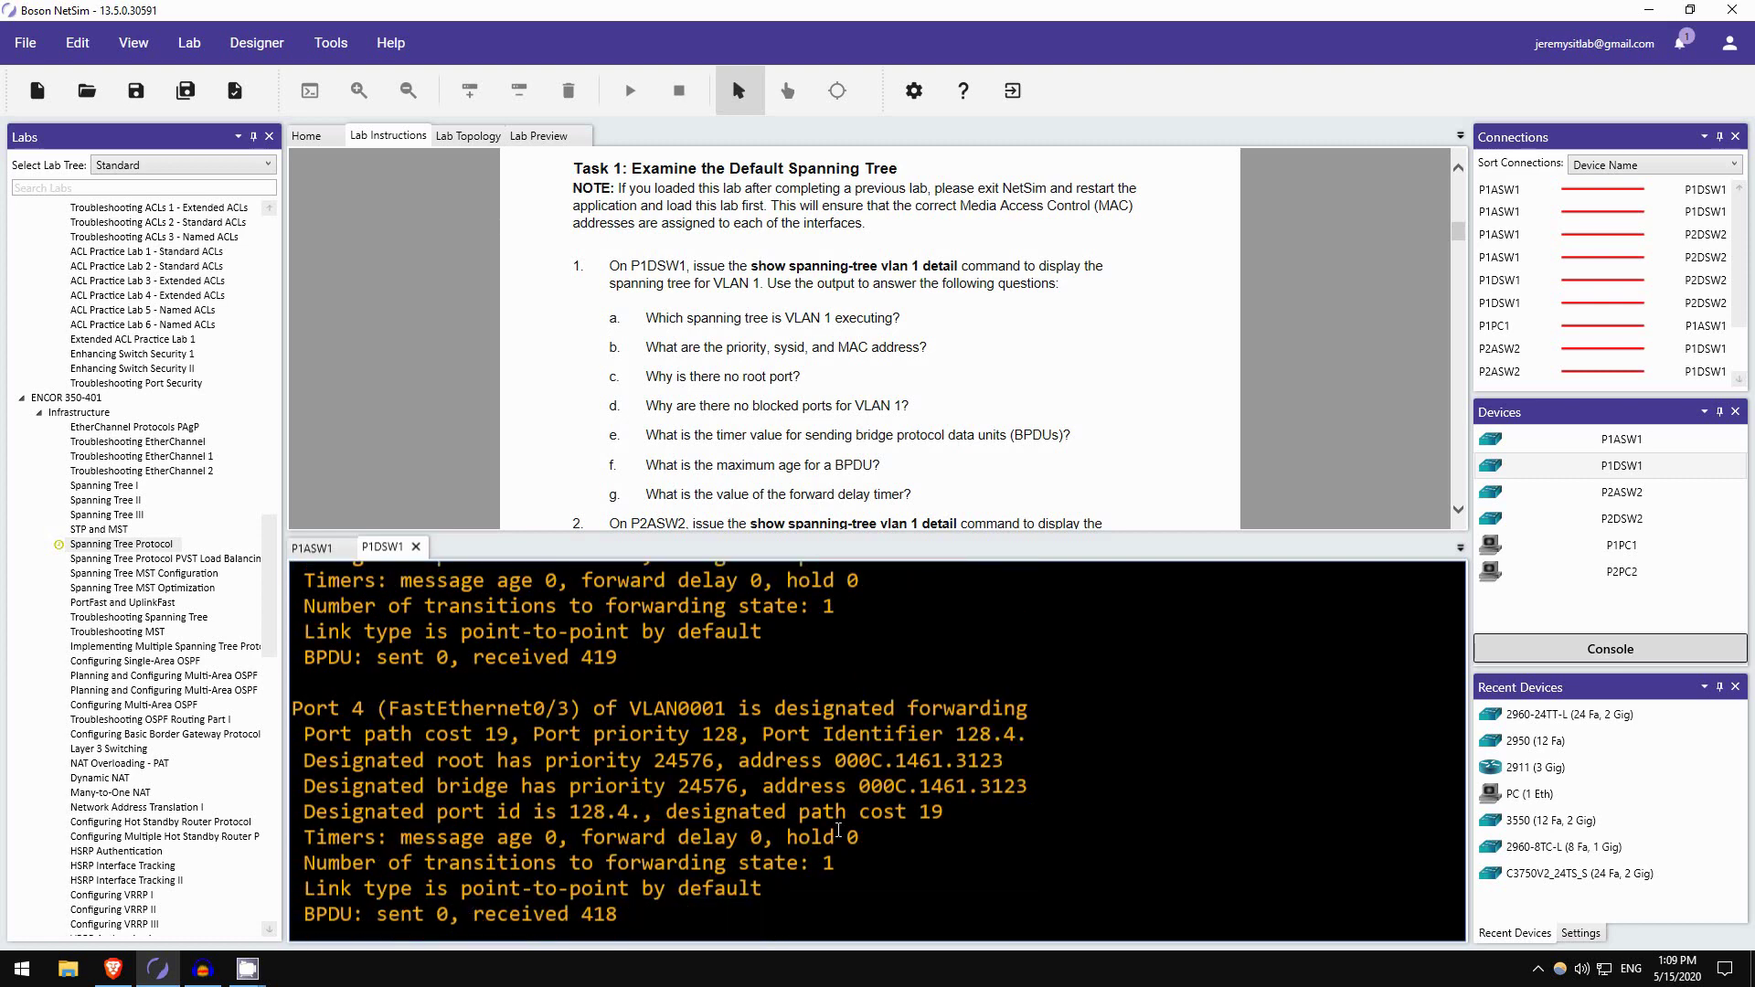
pyautogui.scroll(-6, 828, 746)
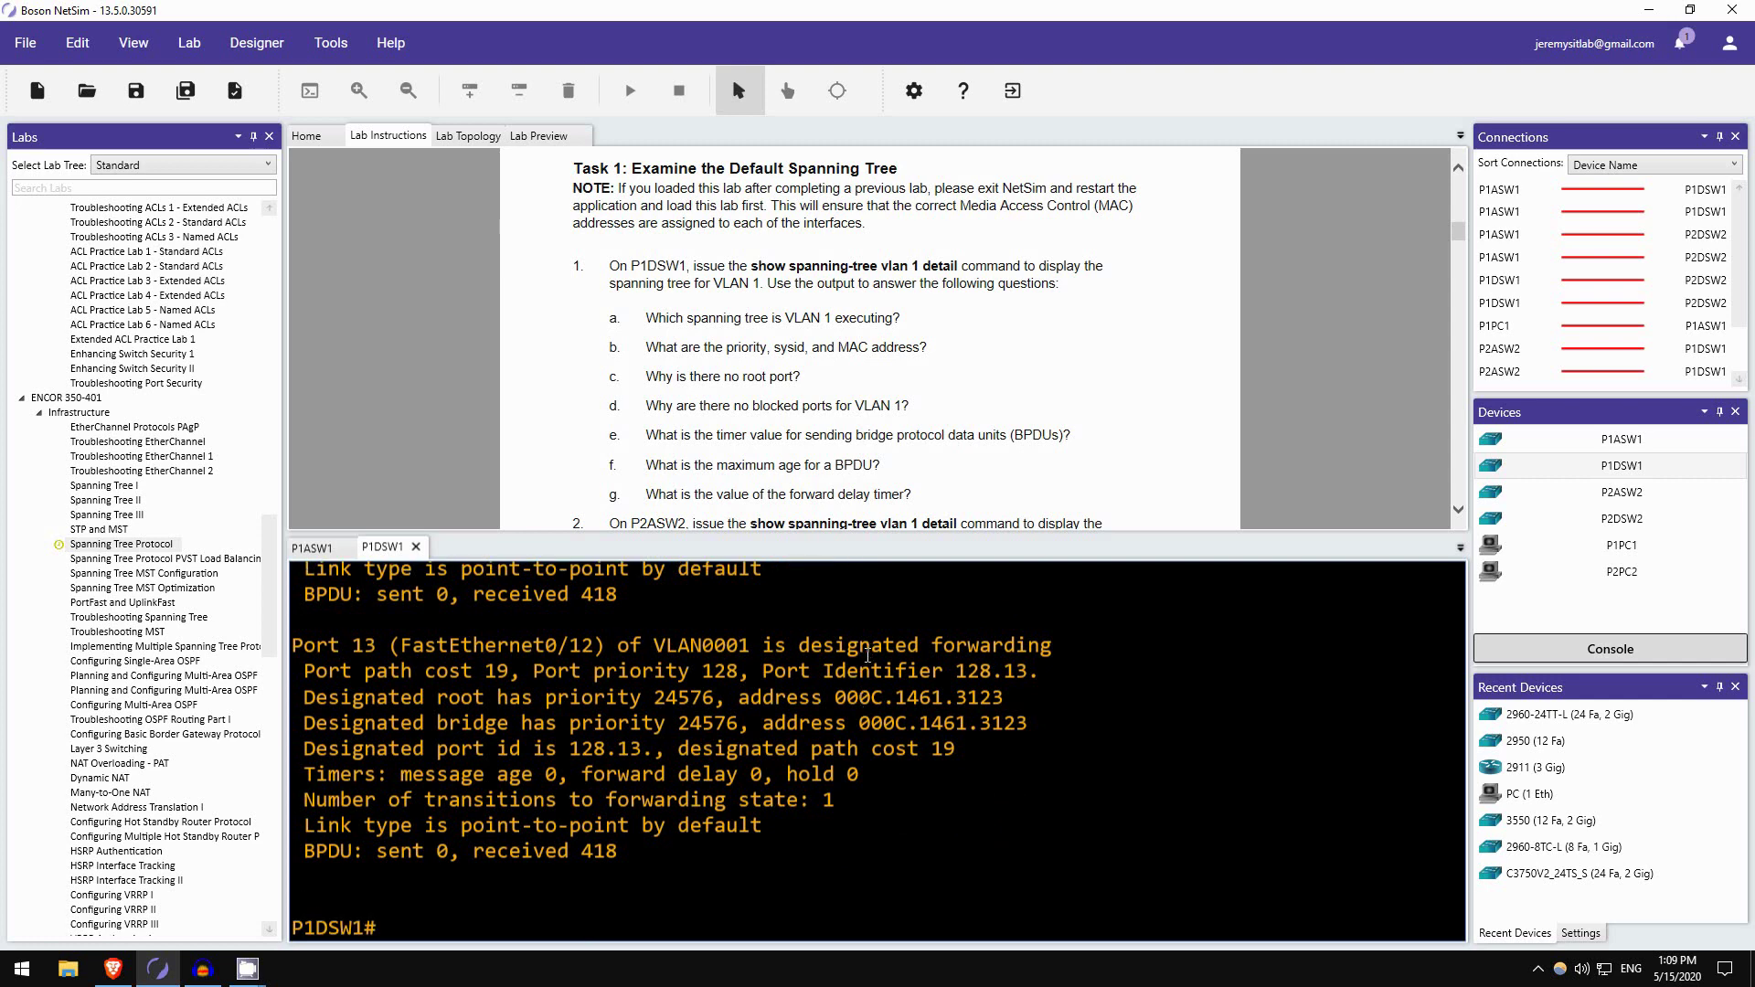
pyautogui.scroll(8, 864, 672)
pyautogui.scroll(12, 856, 698)
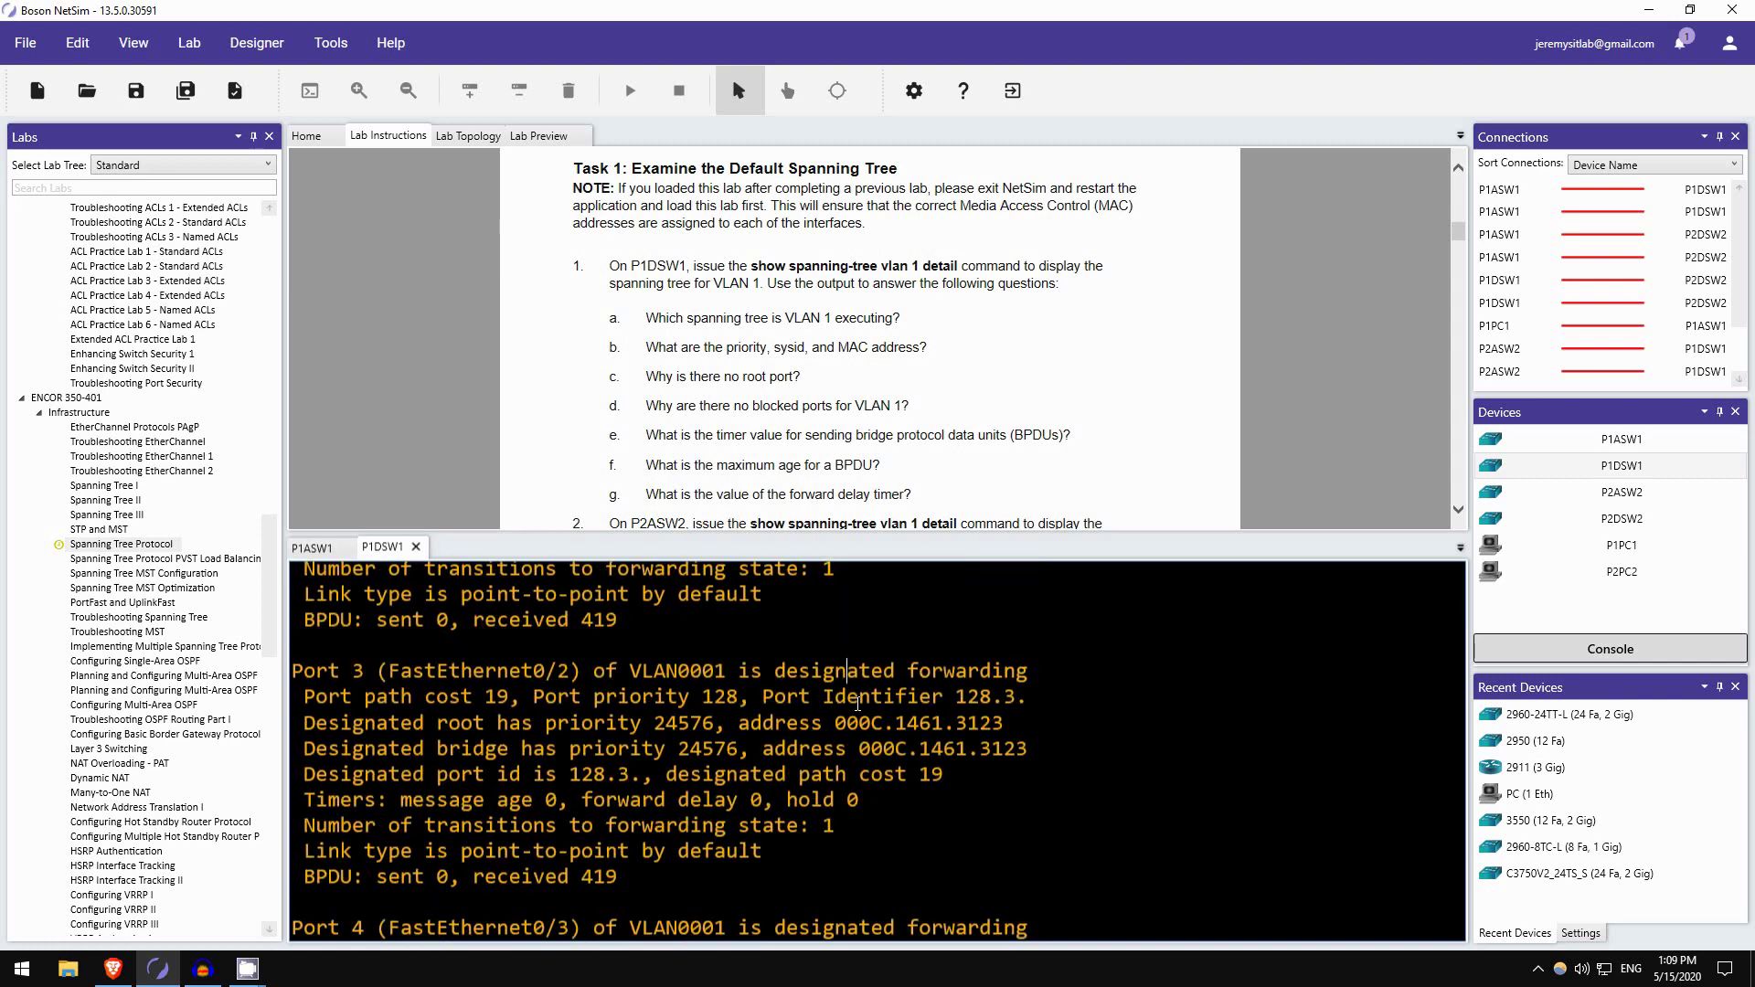
pyautogui.scroll(-2, 851, 722)
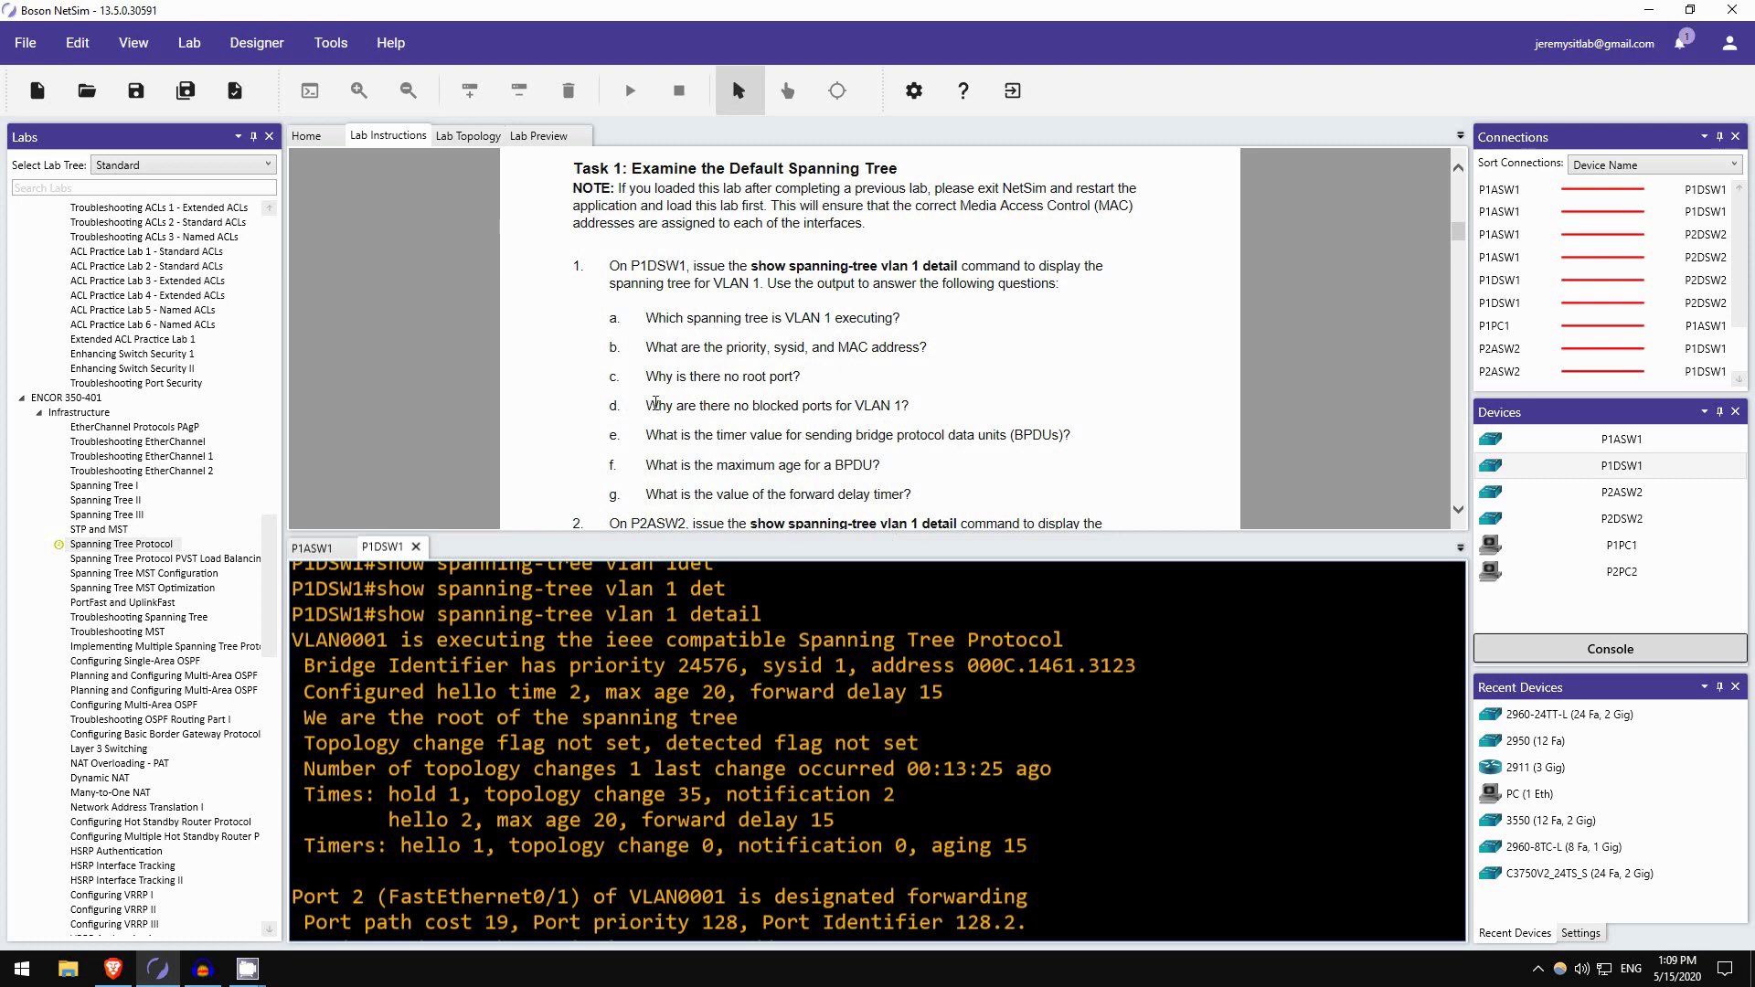
pyautogui.scroll(-1, 788, 423)
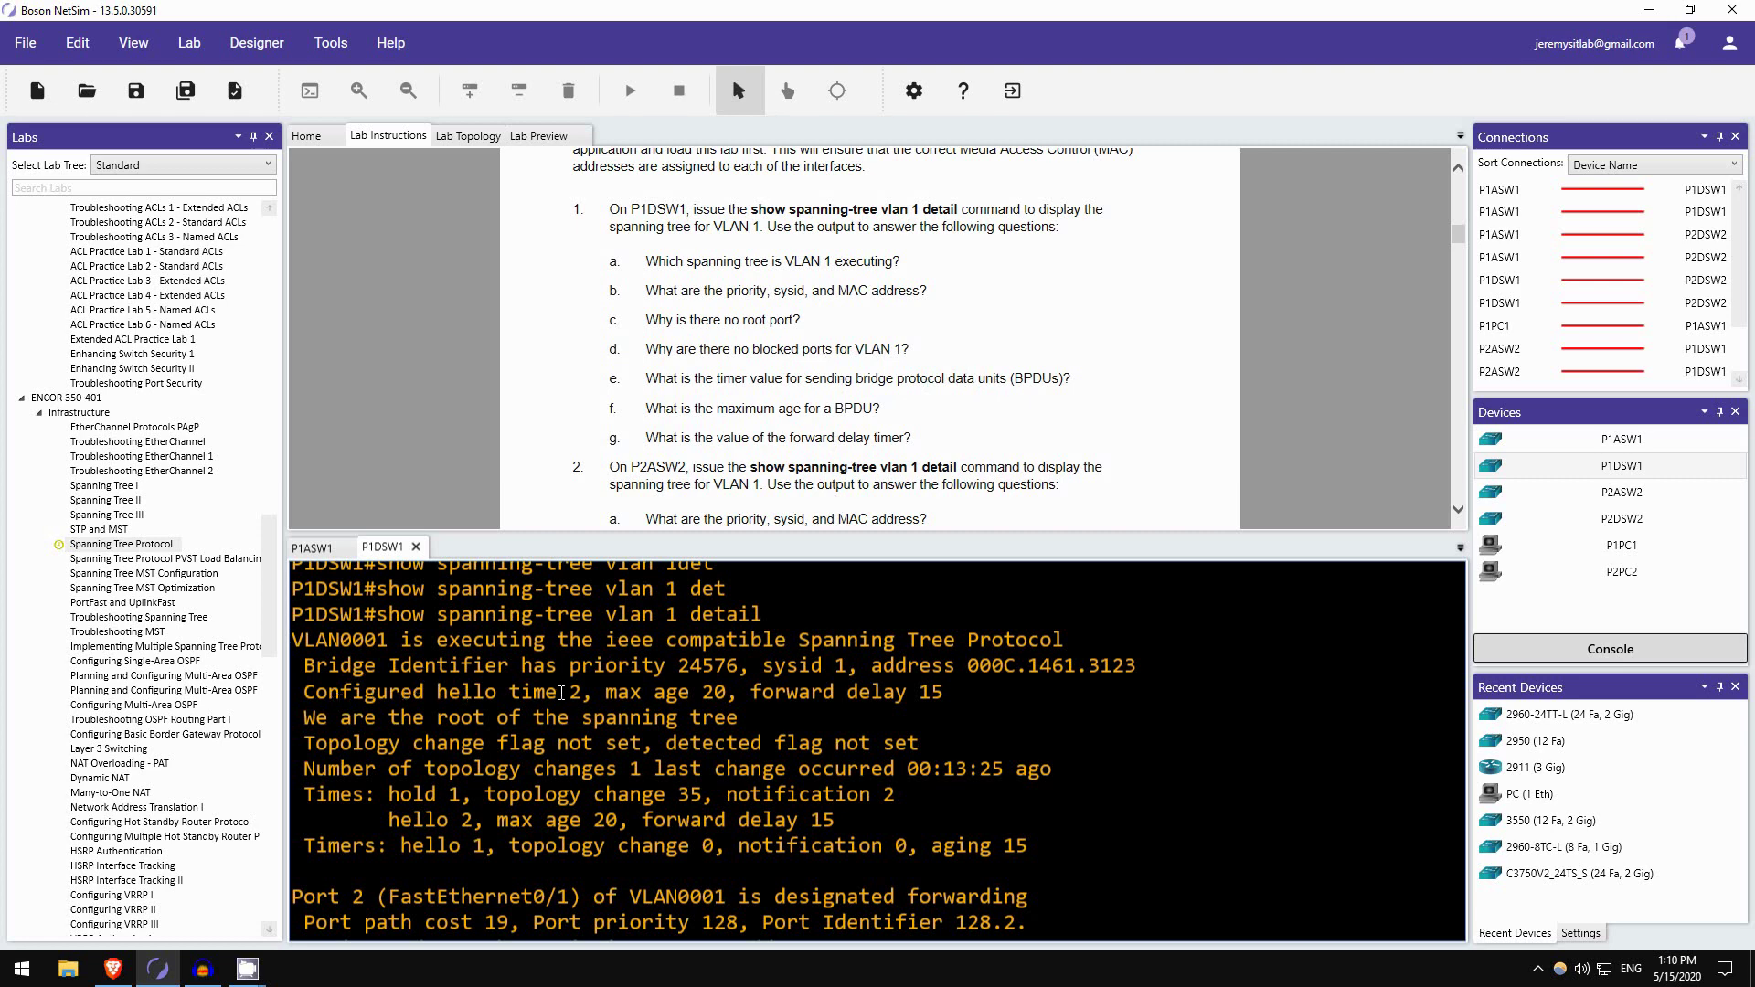
pyautogui.moveTo(570, 692); pyautogui.dragTo(581, 693)
pyautogui.moveTo(705, 694); pyautogui.dragTo(727, 694)
pyautogui.click(931, 675)
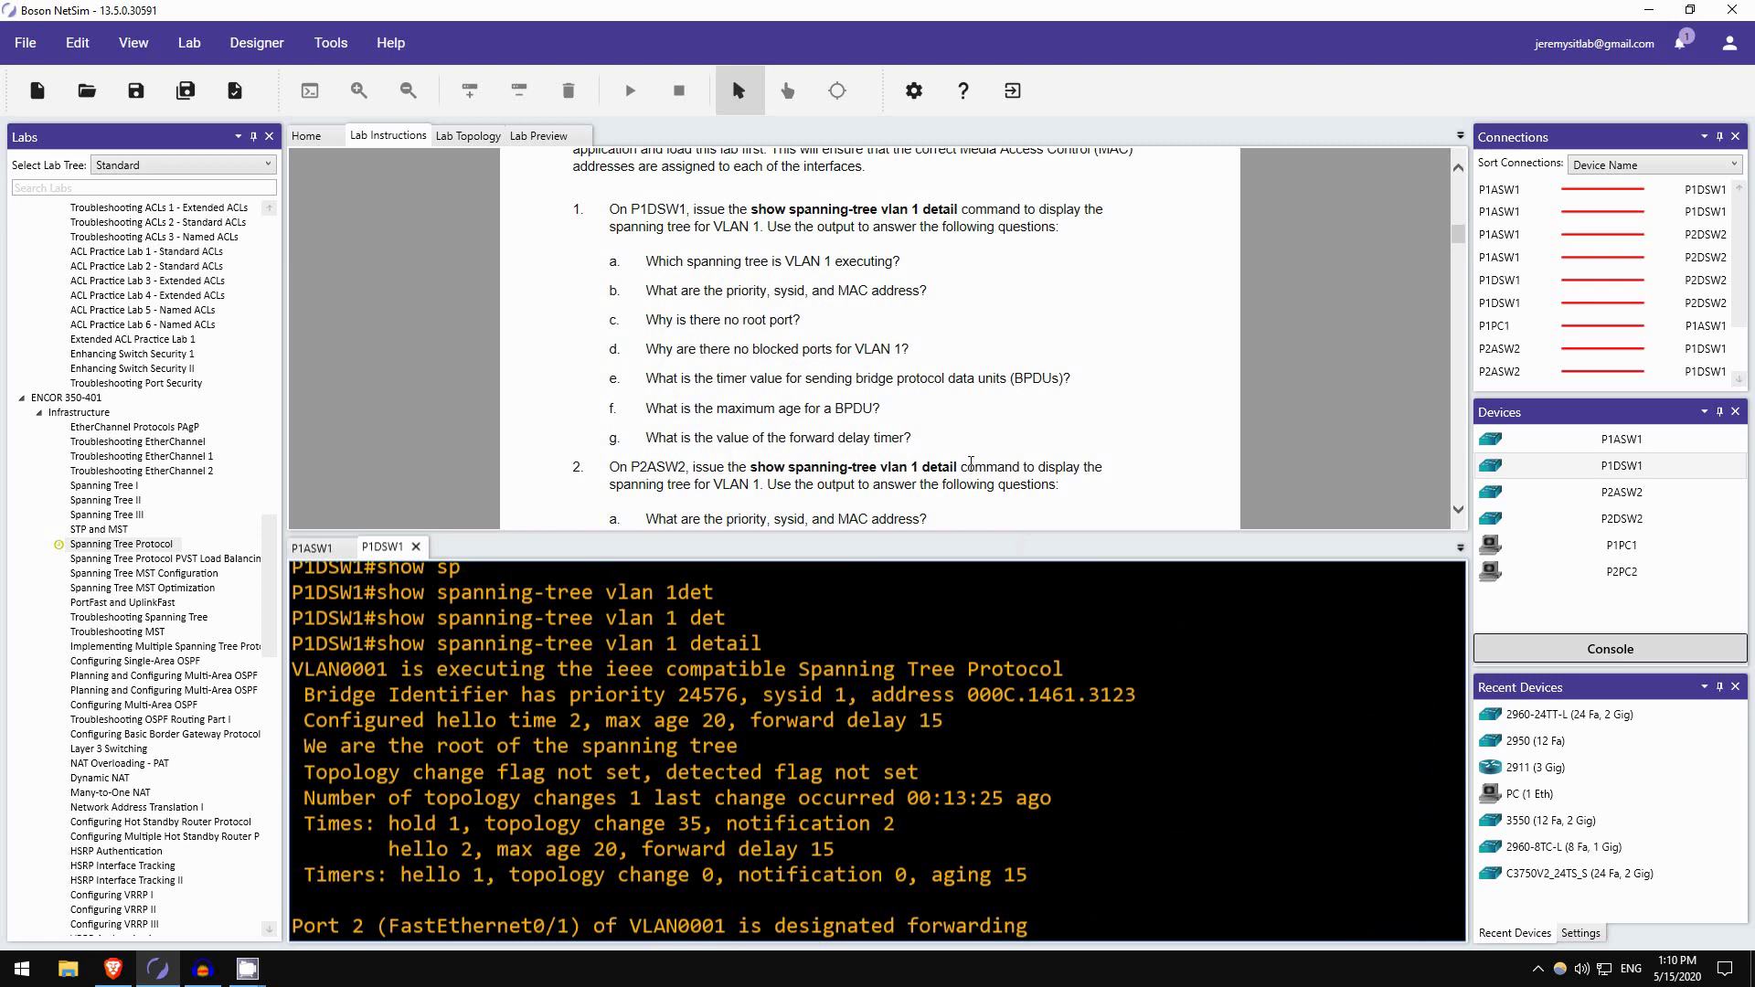
pyautogui.scroll(1, 788, 487)
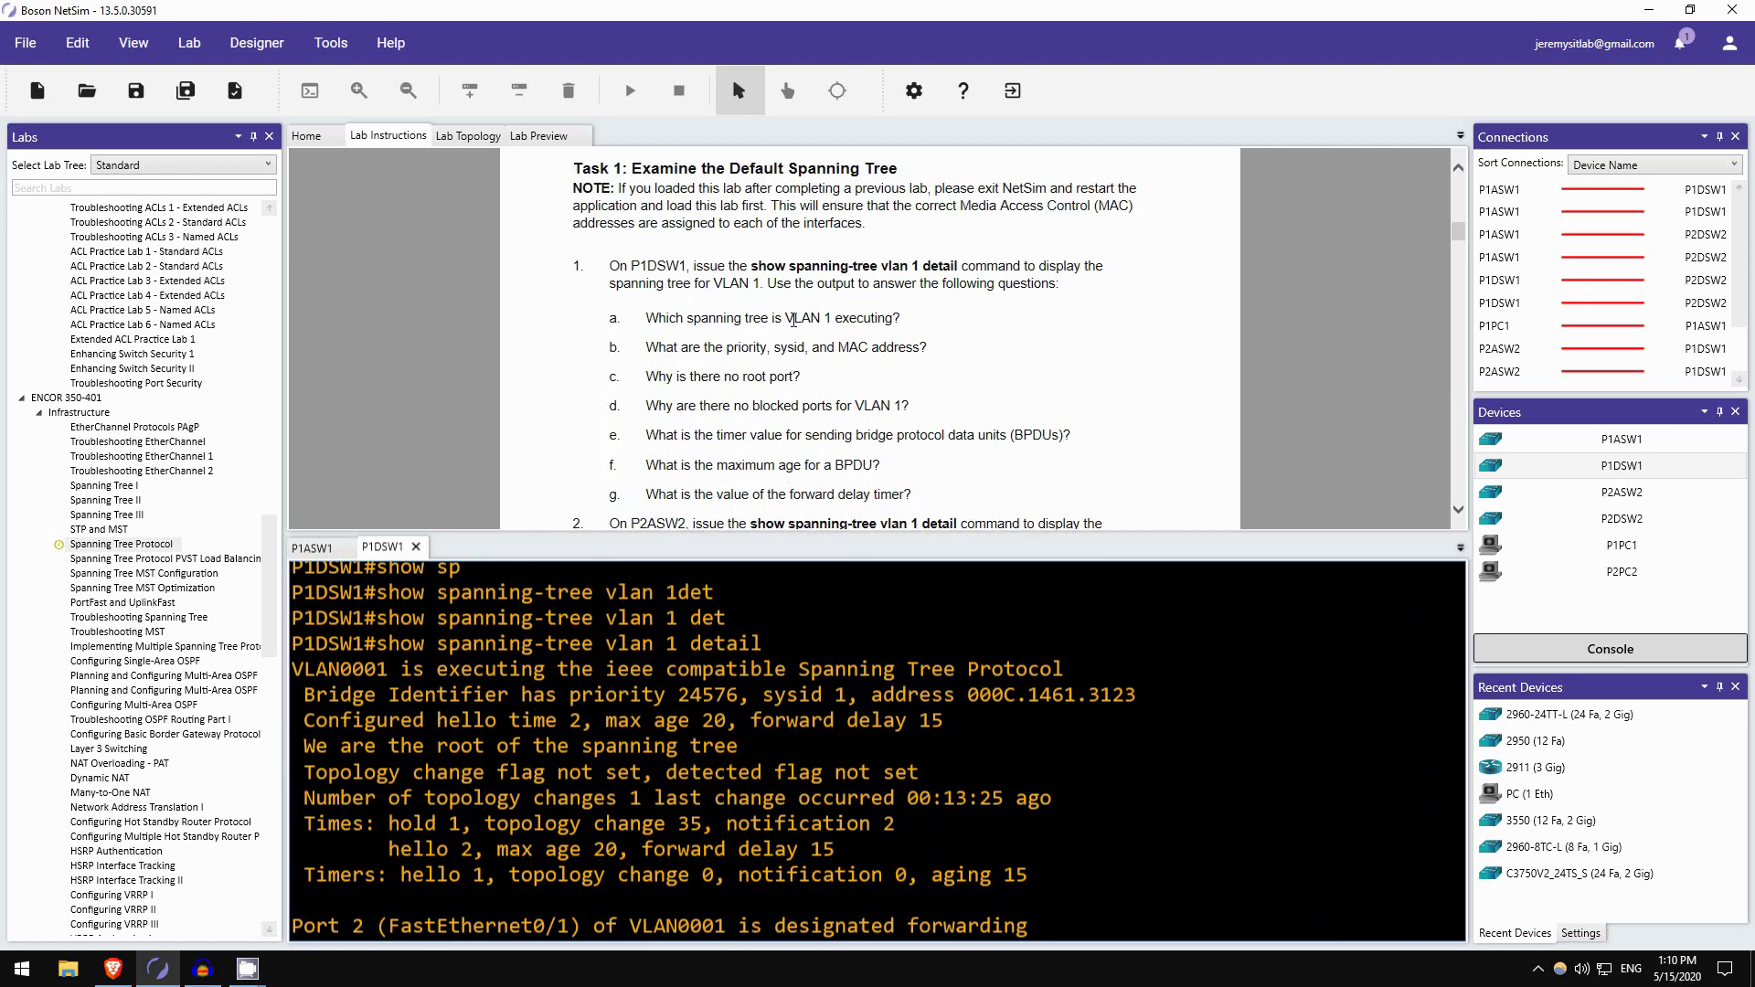
# - Scroll down to the Lab Solutions answers for Task 1 step 1 on root bridge and designated ports
pyautogui.scroll(-4, 680, 295)
pyautogui.scroll(-3, 680, 295)
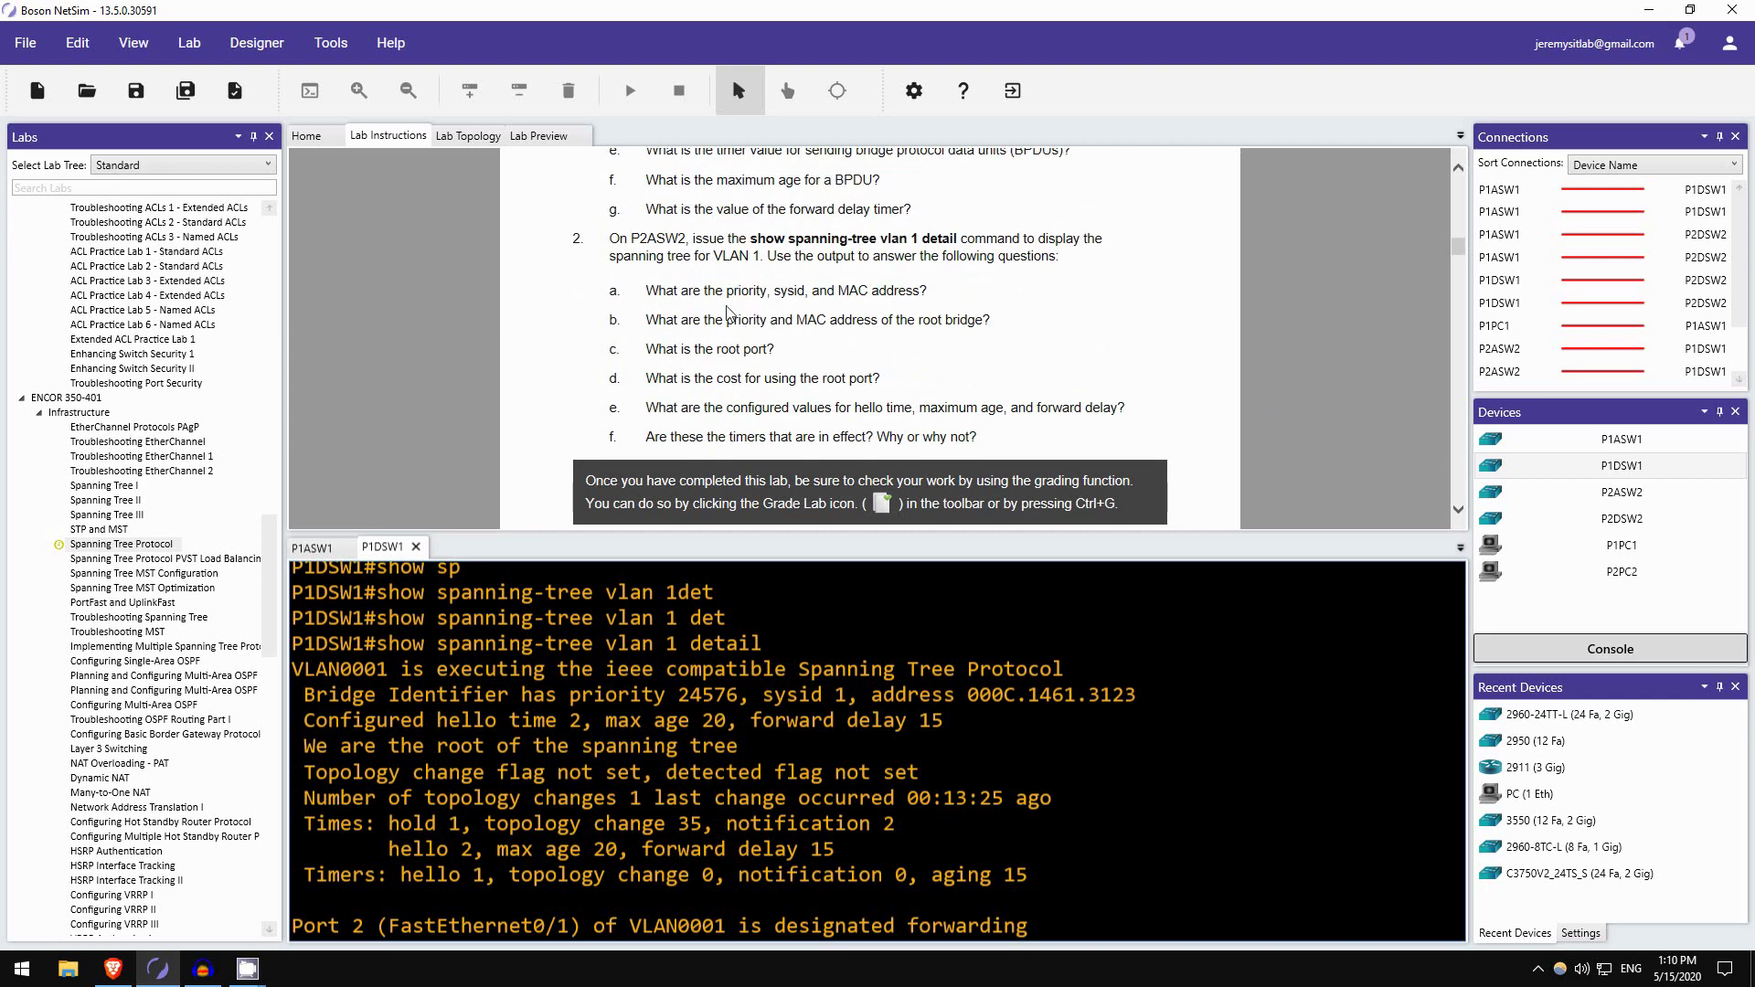
pyautogui.scroll(-4, 747, 294)
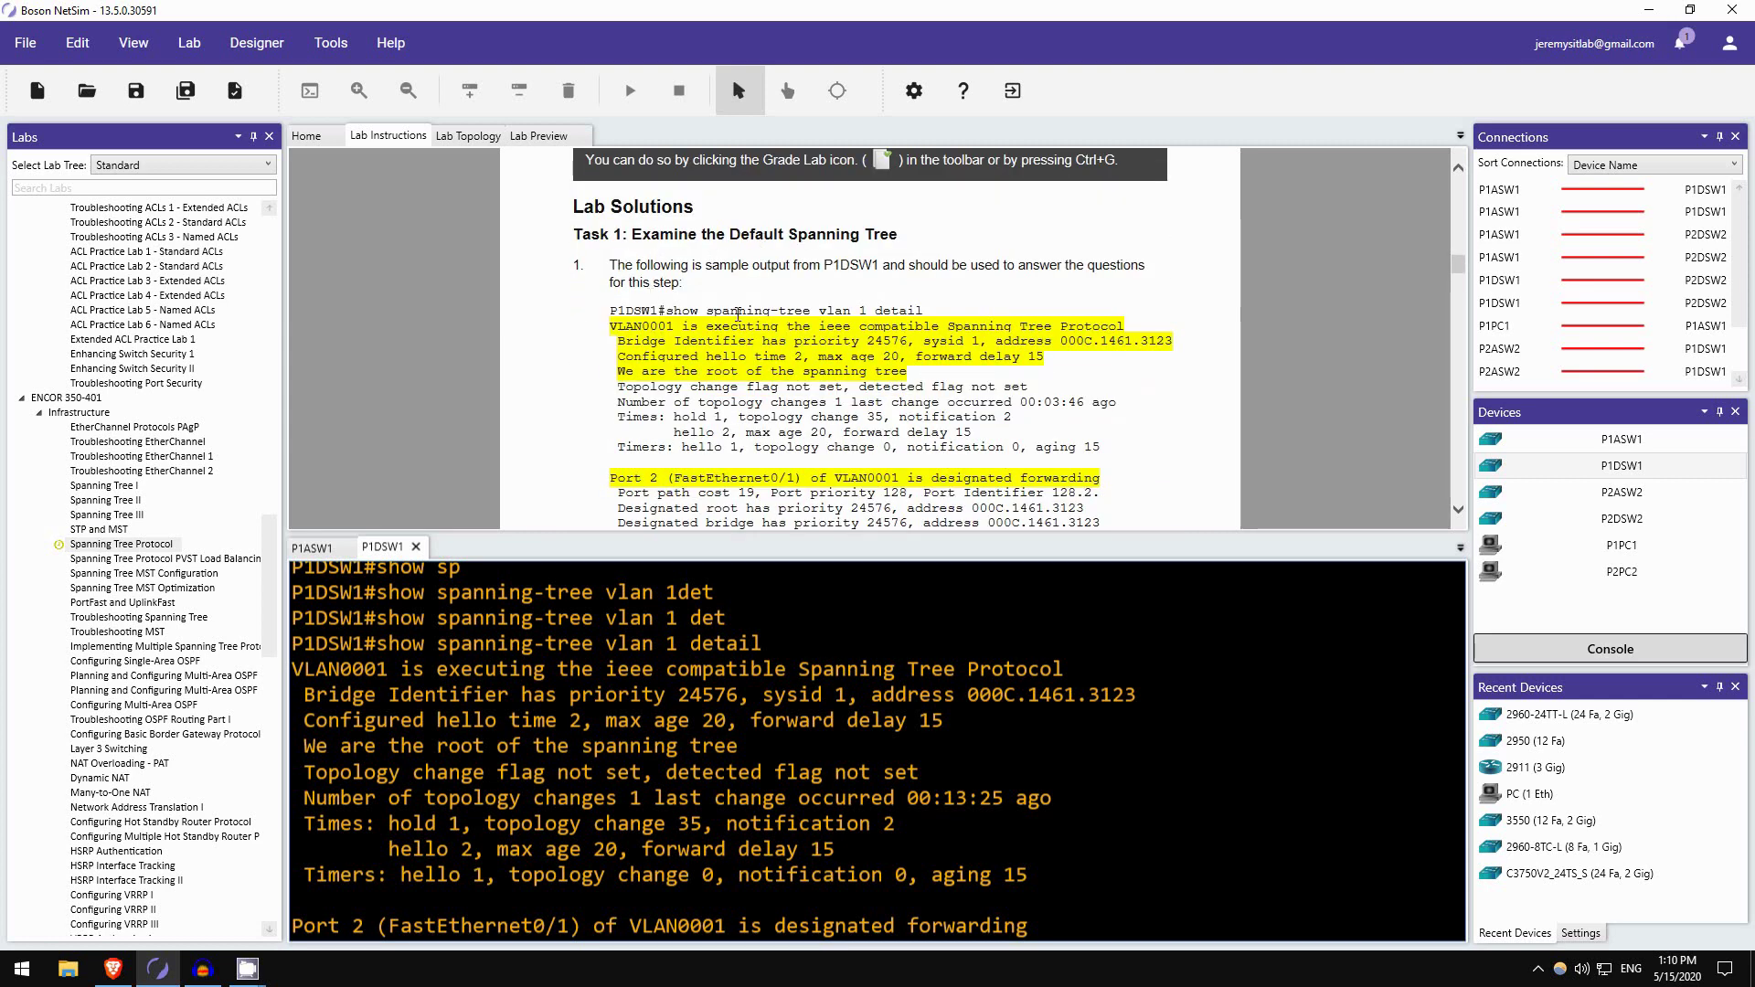
pyautogui.scroll(-2, 738, 314)
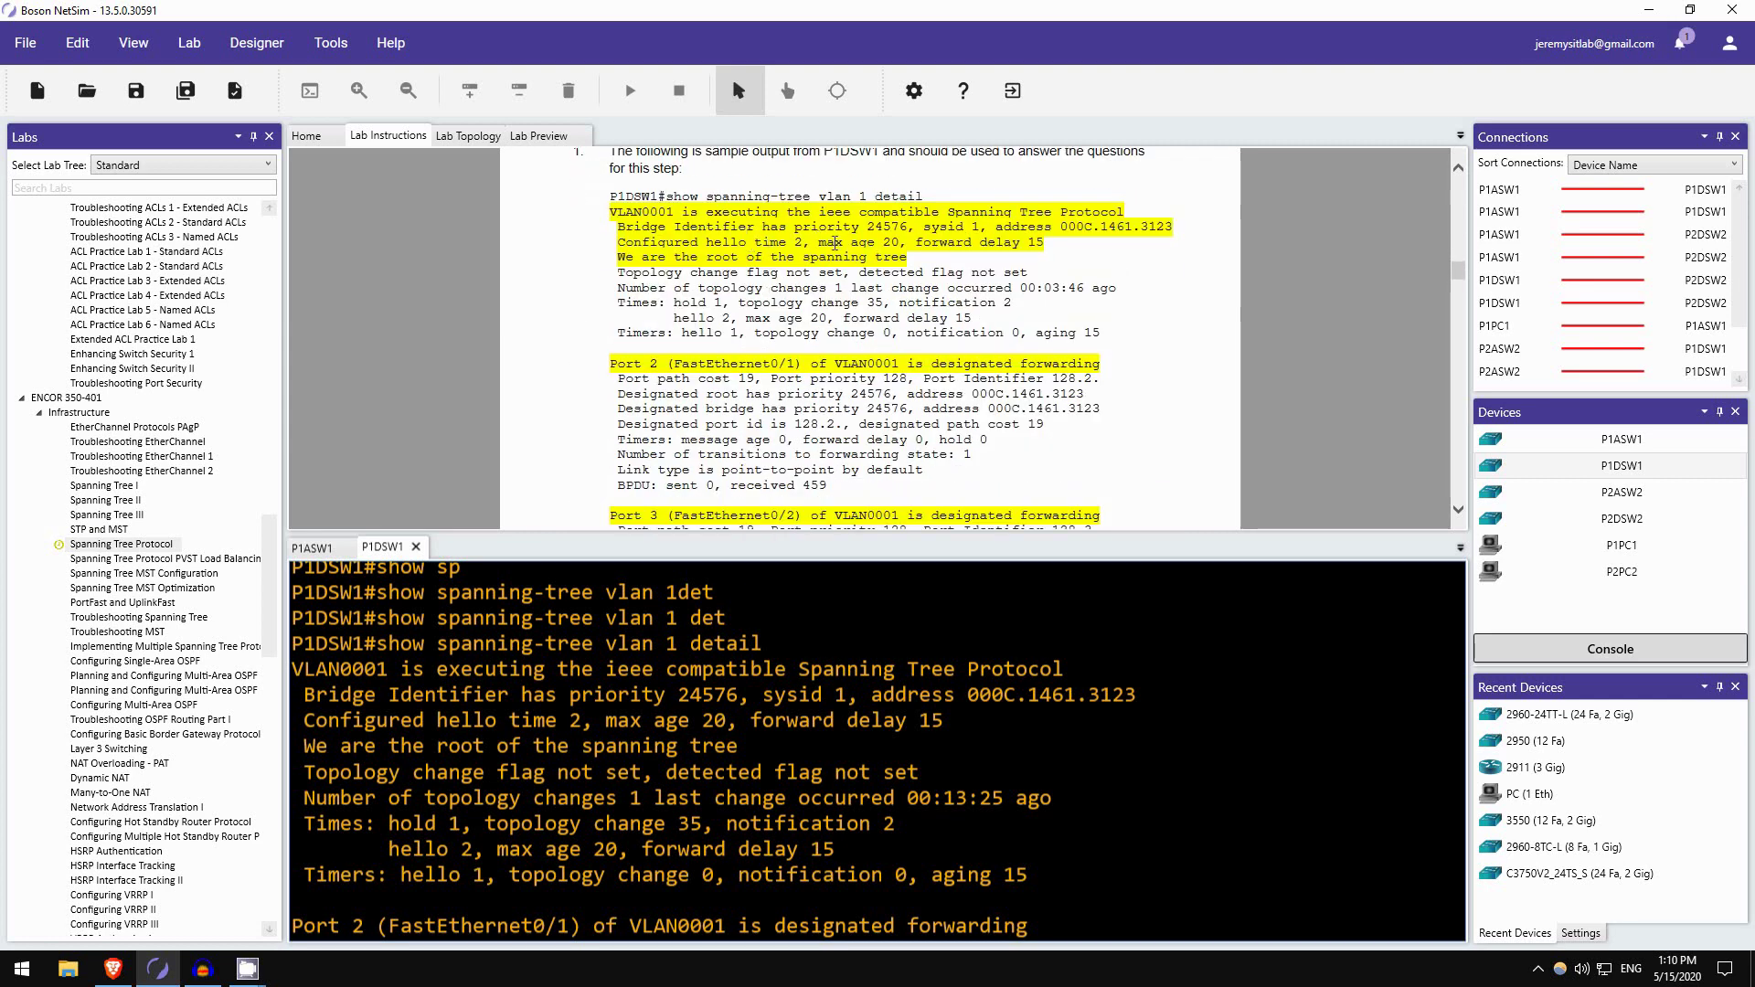
pyautogui.scroll(-20, 741, 377)
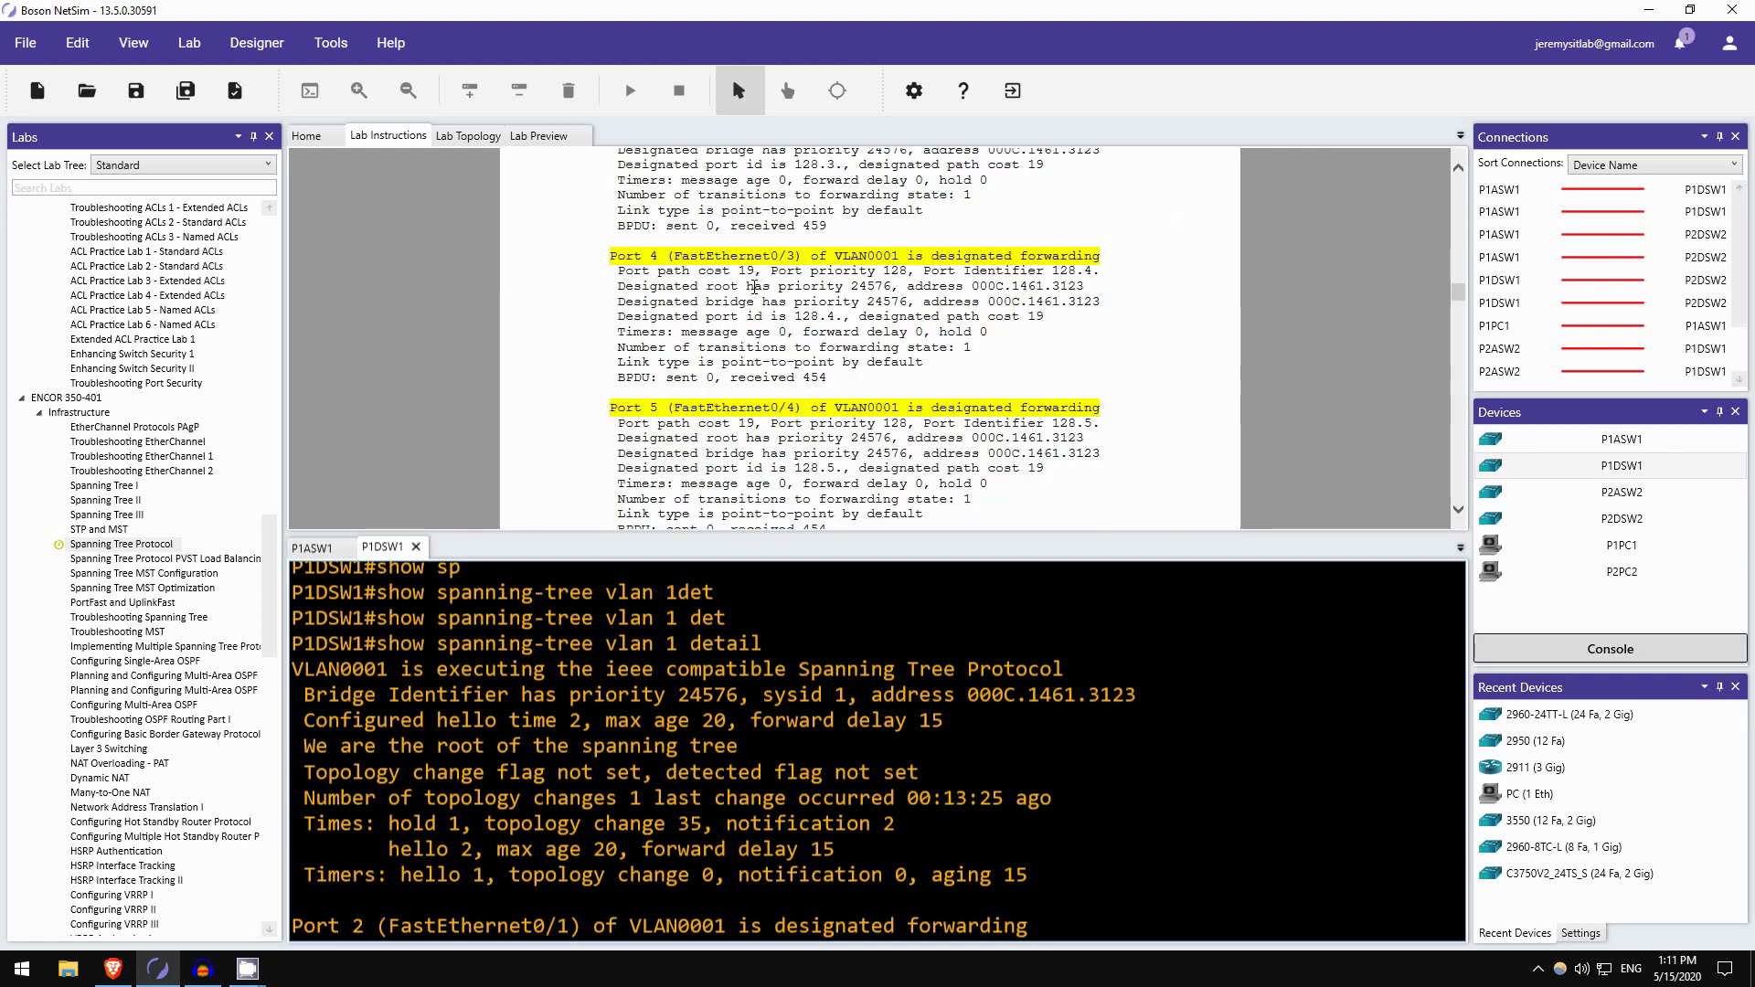
pyautogui.scroll(-5, 688, 308)
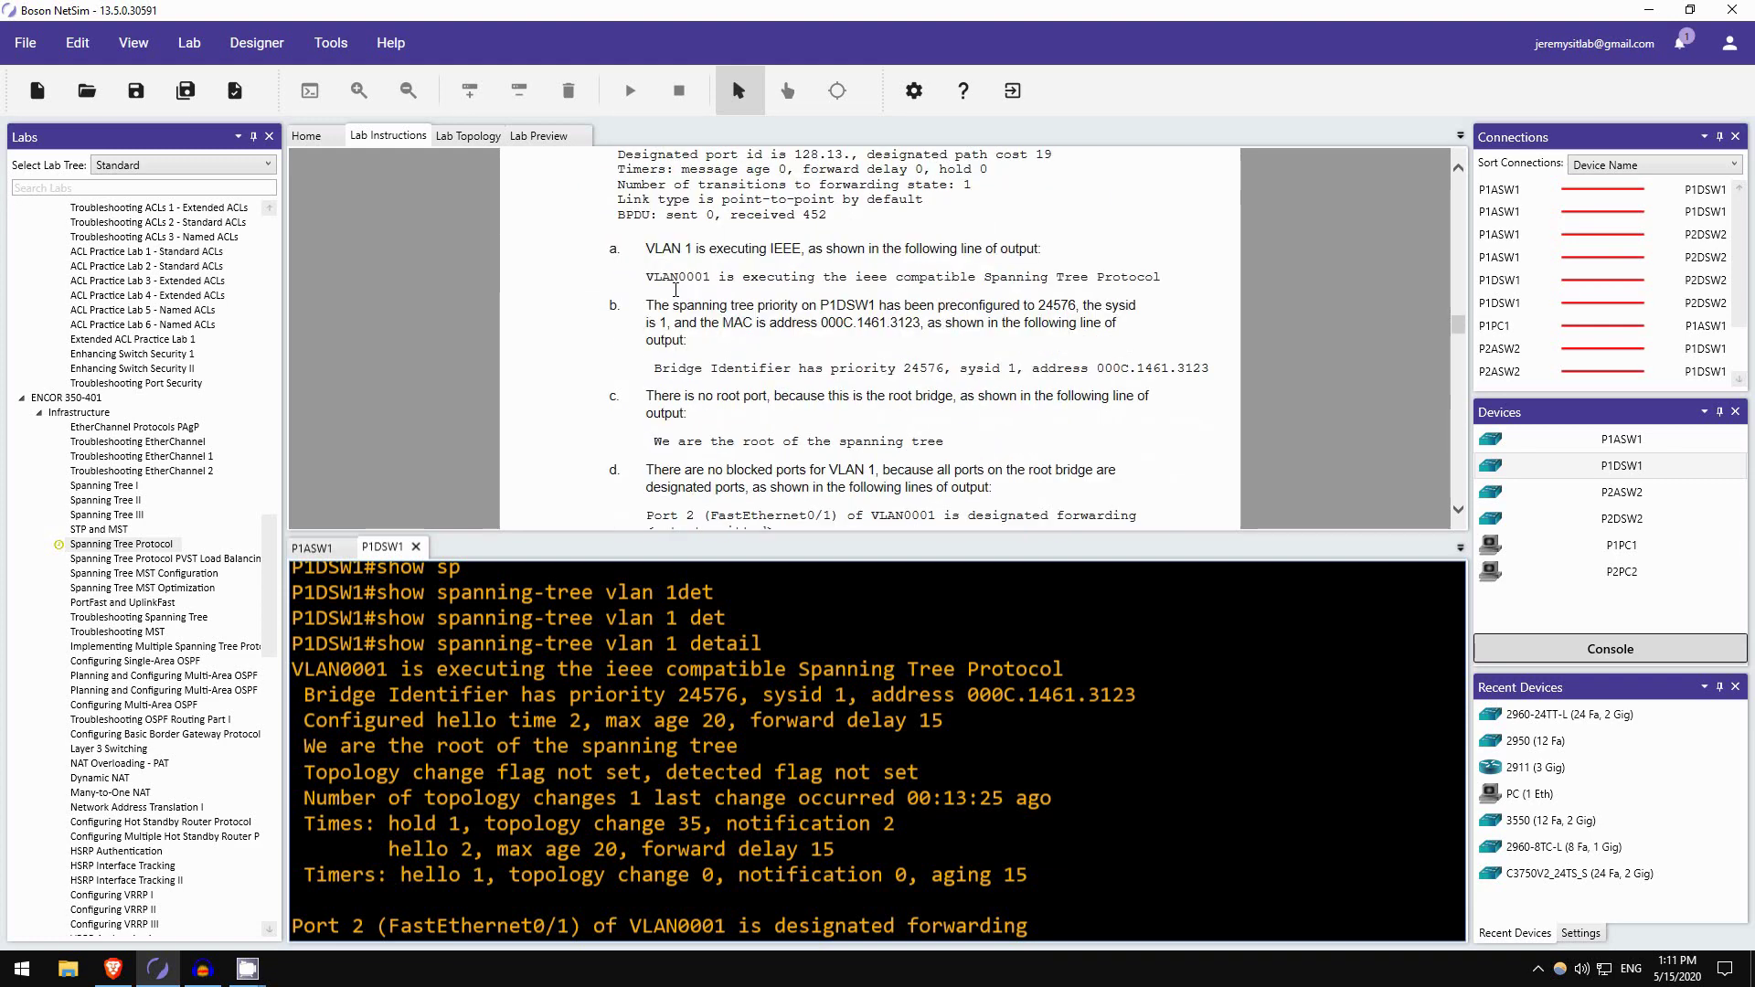
pyautogui.scroll(-10, 686, 305)
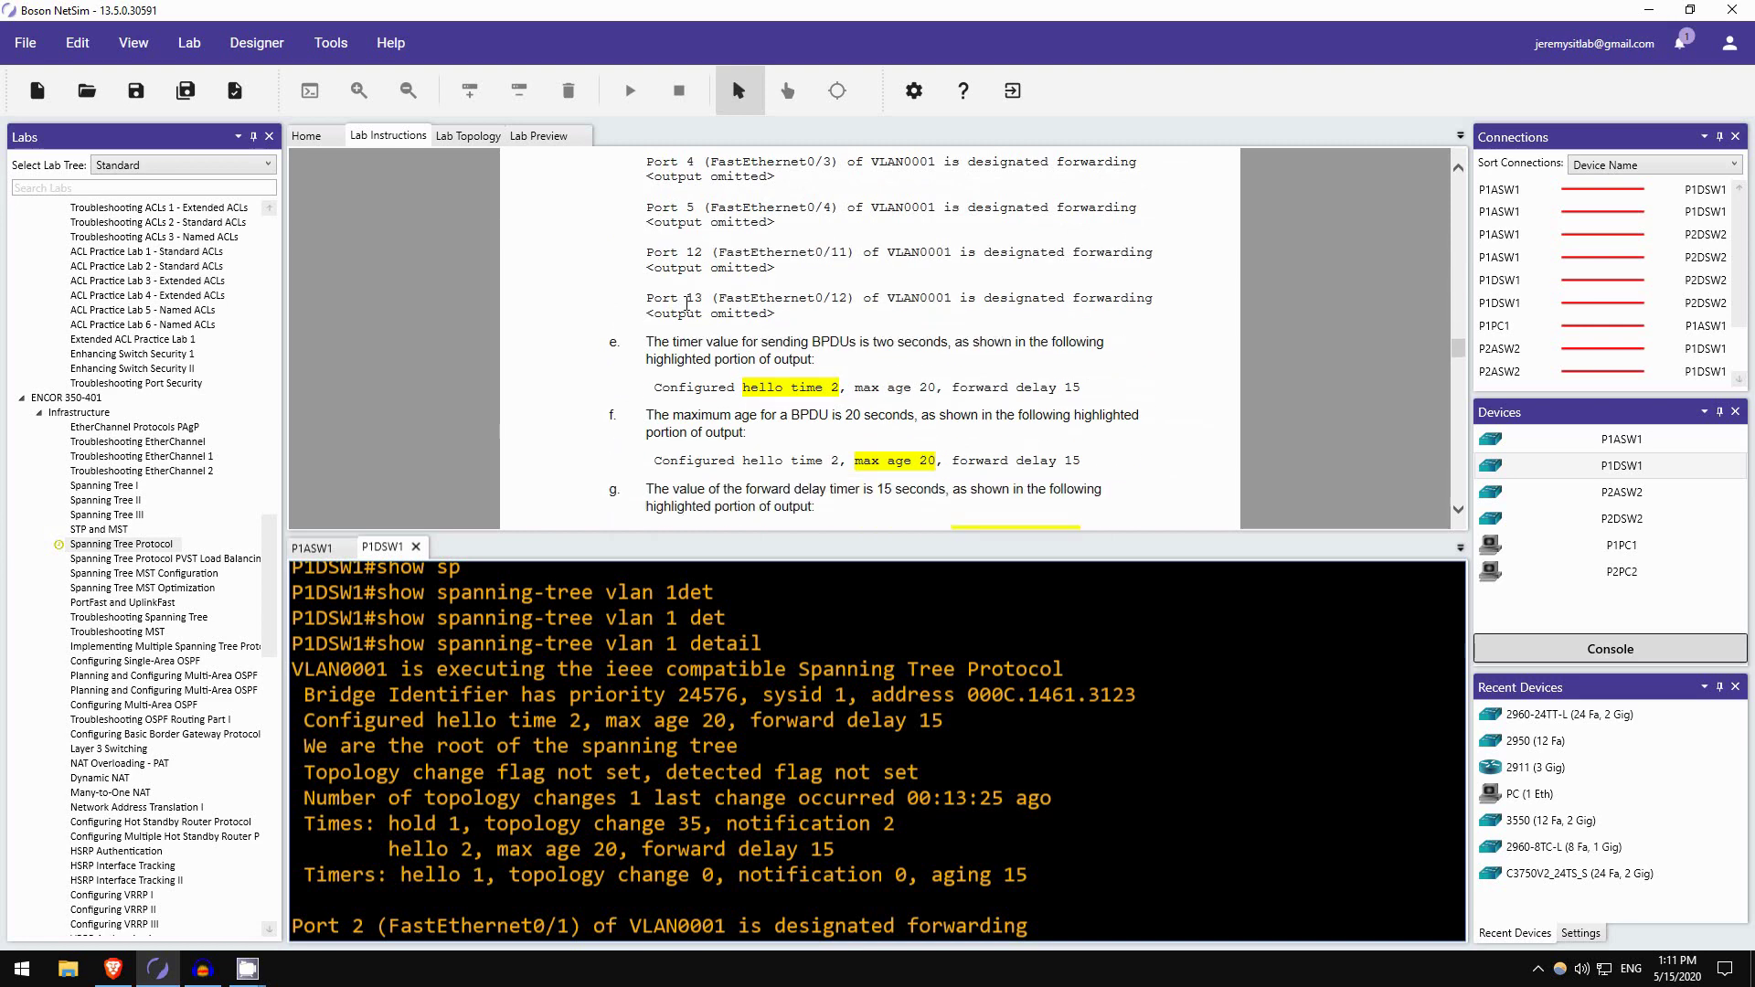
pyautogui.scroll(-1, 690, 302)
pyautogui.scroll(12, 713, 284)
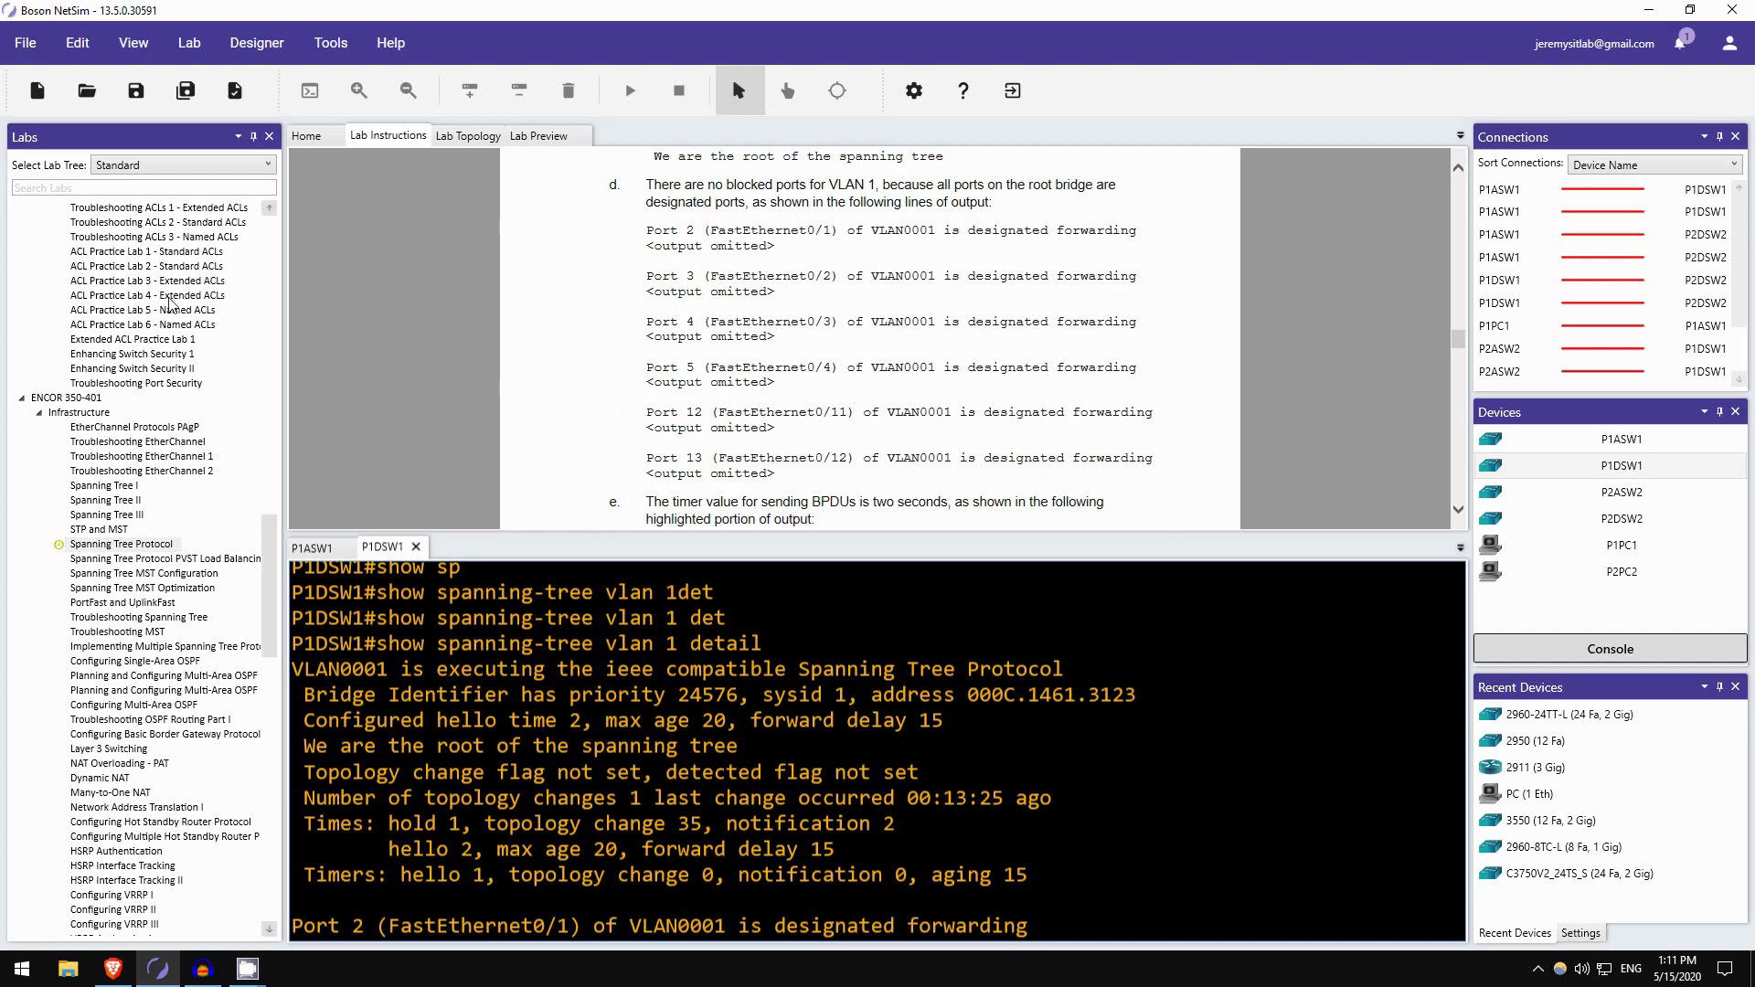
# - Show the Troubleshooting Port Security lab preview with its router, switch and PC topology
pyautogui.scroll(2, 192, 473)
pyautogui.click(192, 472)
pyautogui.scroll(6, 164, 432)
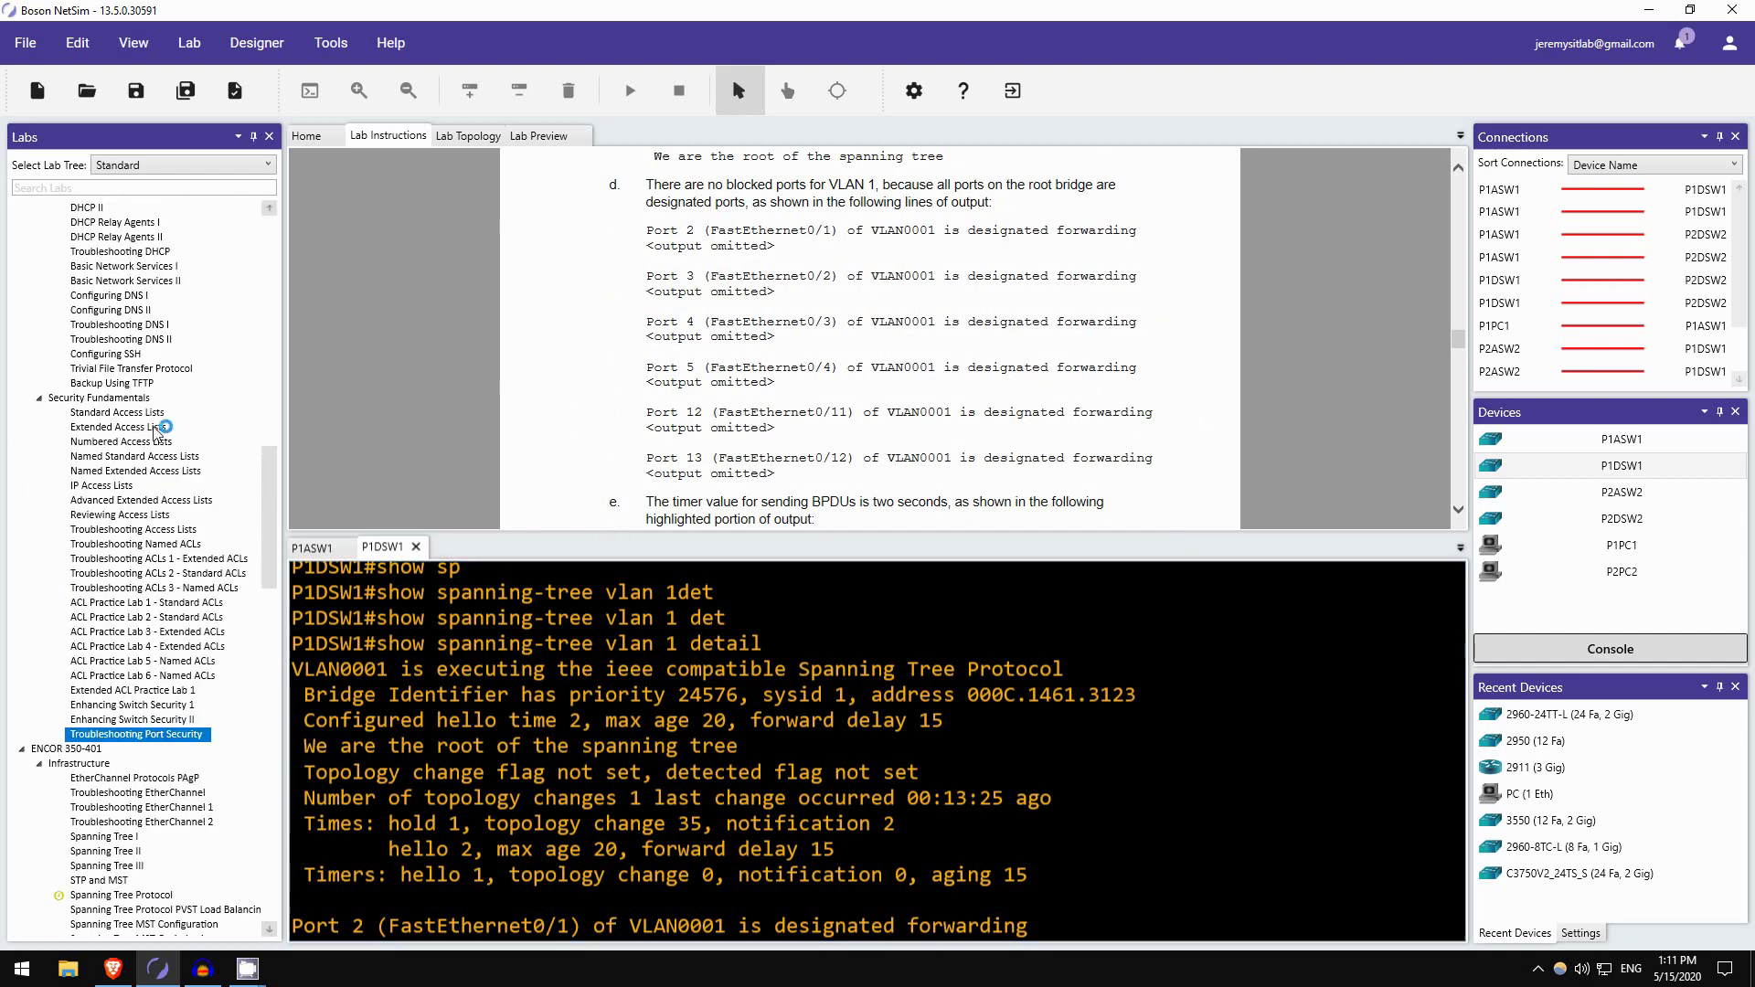
pyautogui.scroll(15, 94, 472)
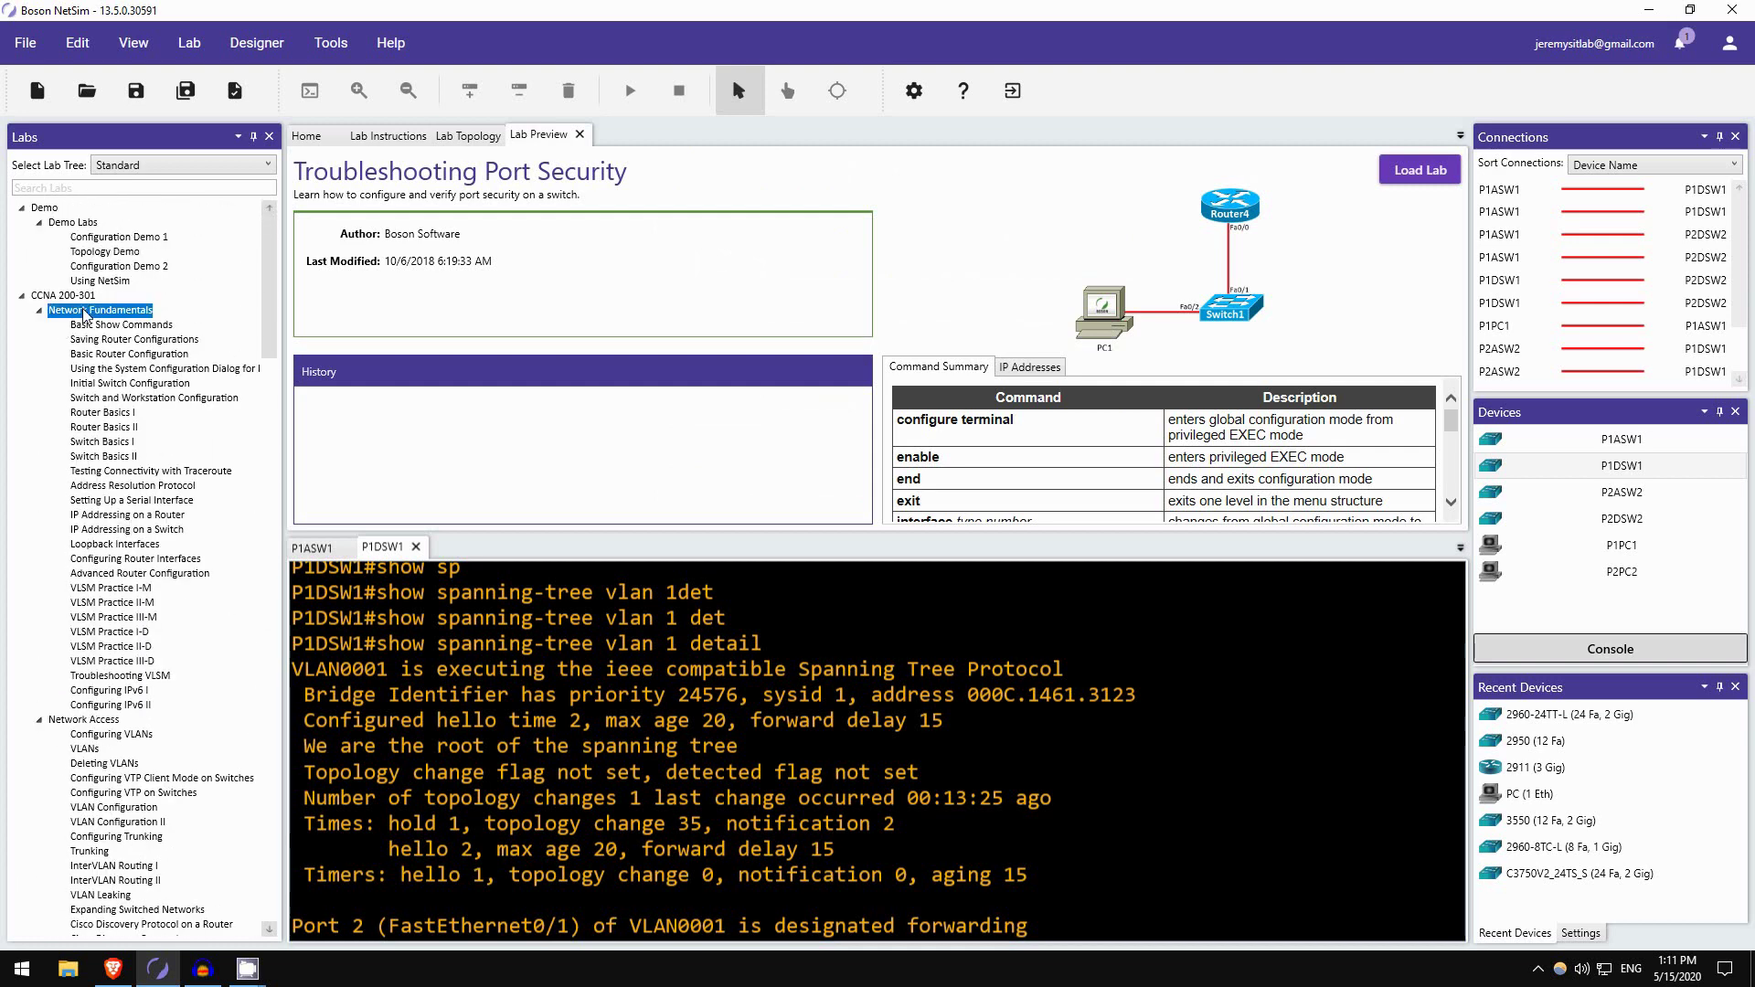
pyautogui.scroll(-5, 96, 353)
pyautogui.scroll(-7, 82, 508)
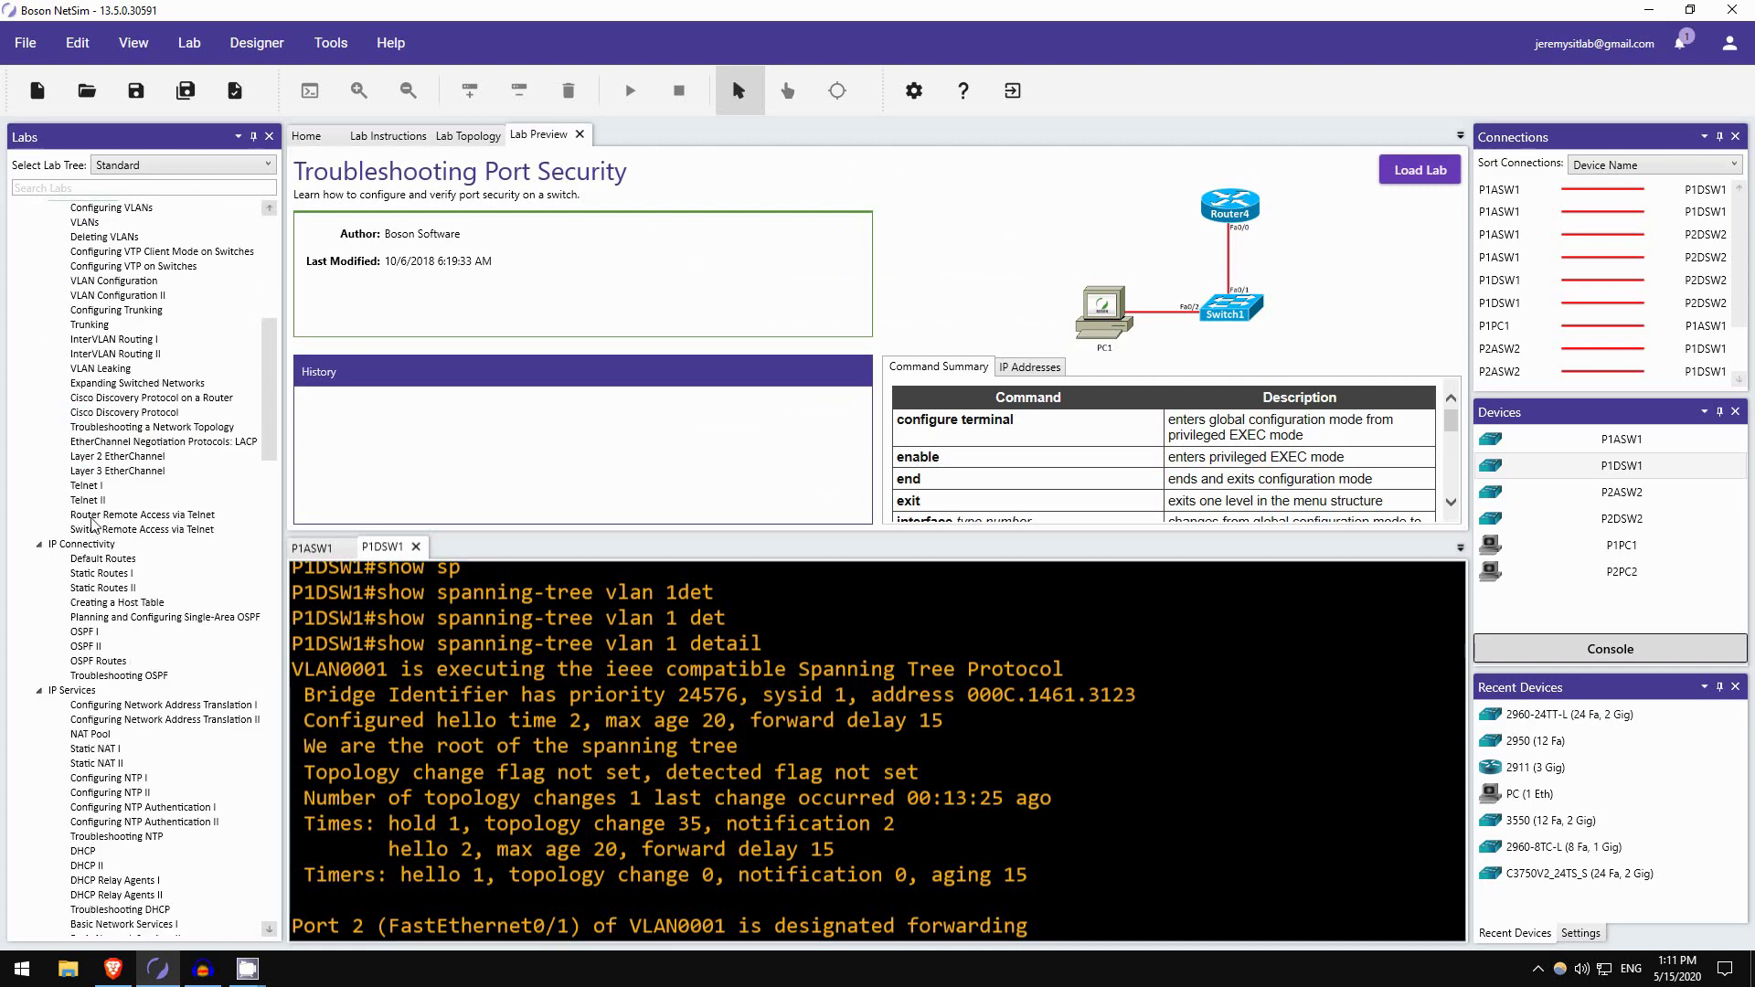
# - Browse the IP Connectivity, IP Services and Security Fundamentals lab categories
pyautogui.click(91, 545)
pyautogui.click(92, 692)
pyautogui.scroll(-9, 105, 686)
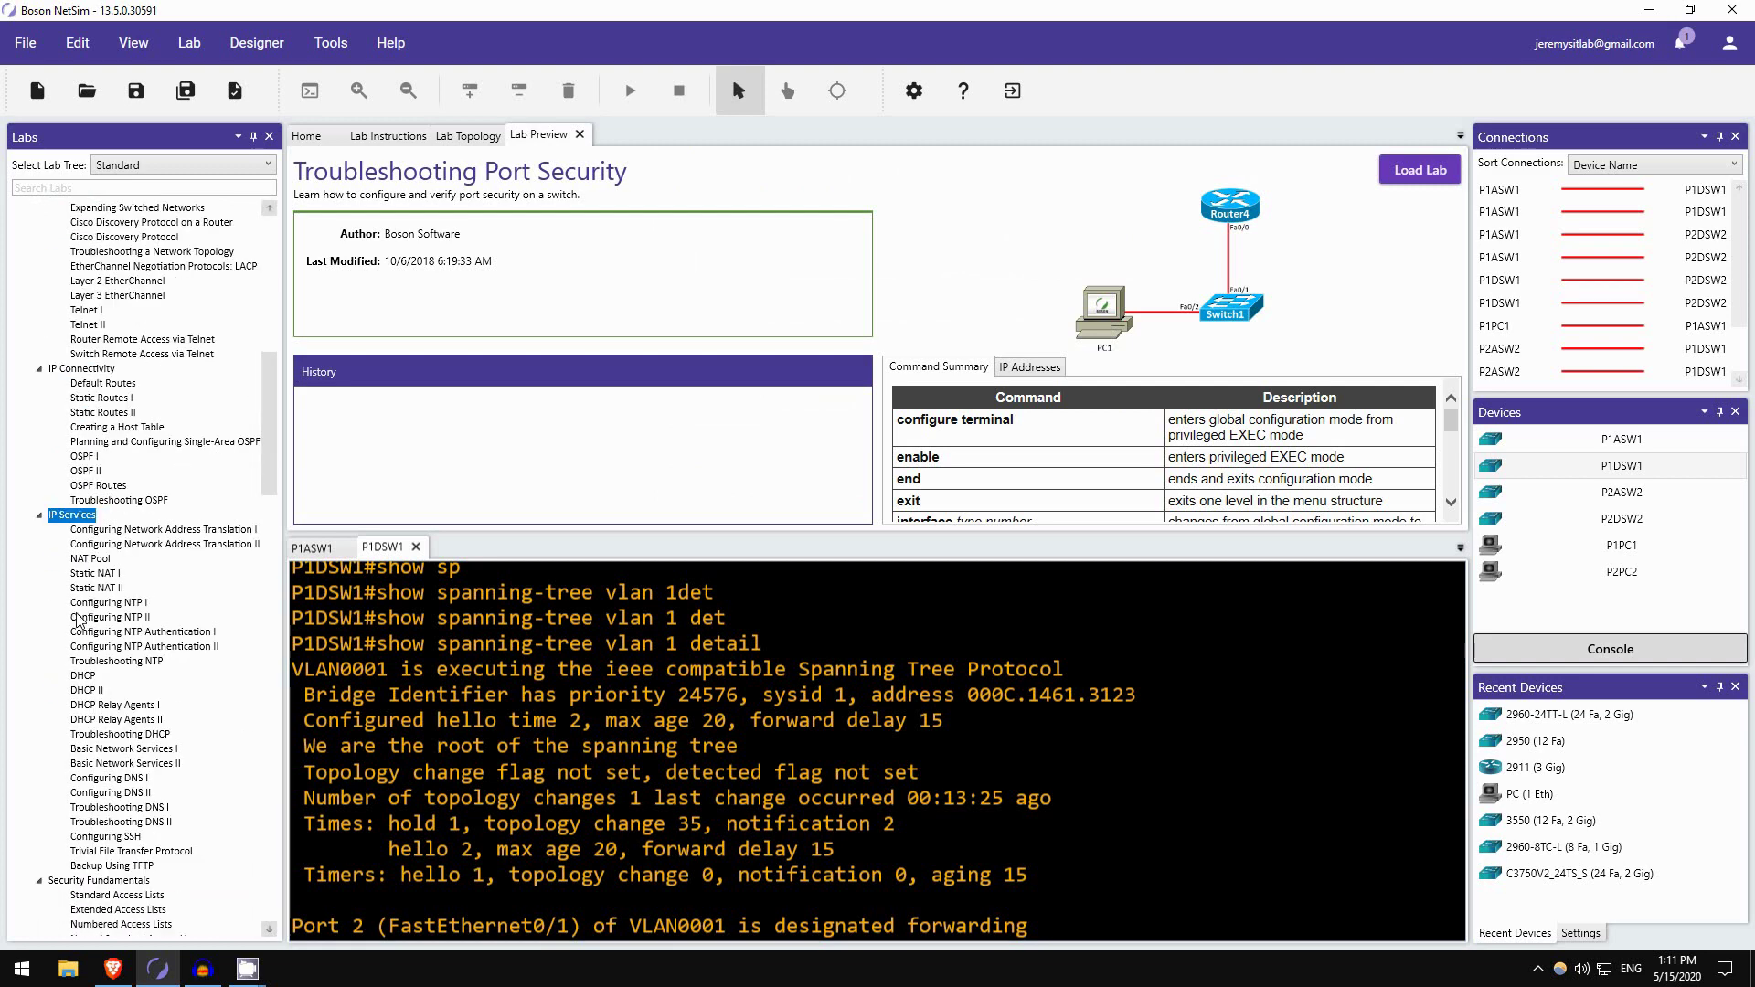
pyautogui.click(109, 662)
pyautogui.scroll(-2, 114, 667)
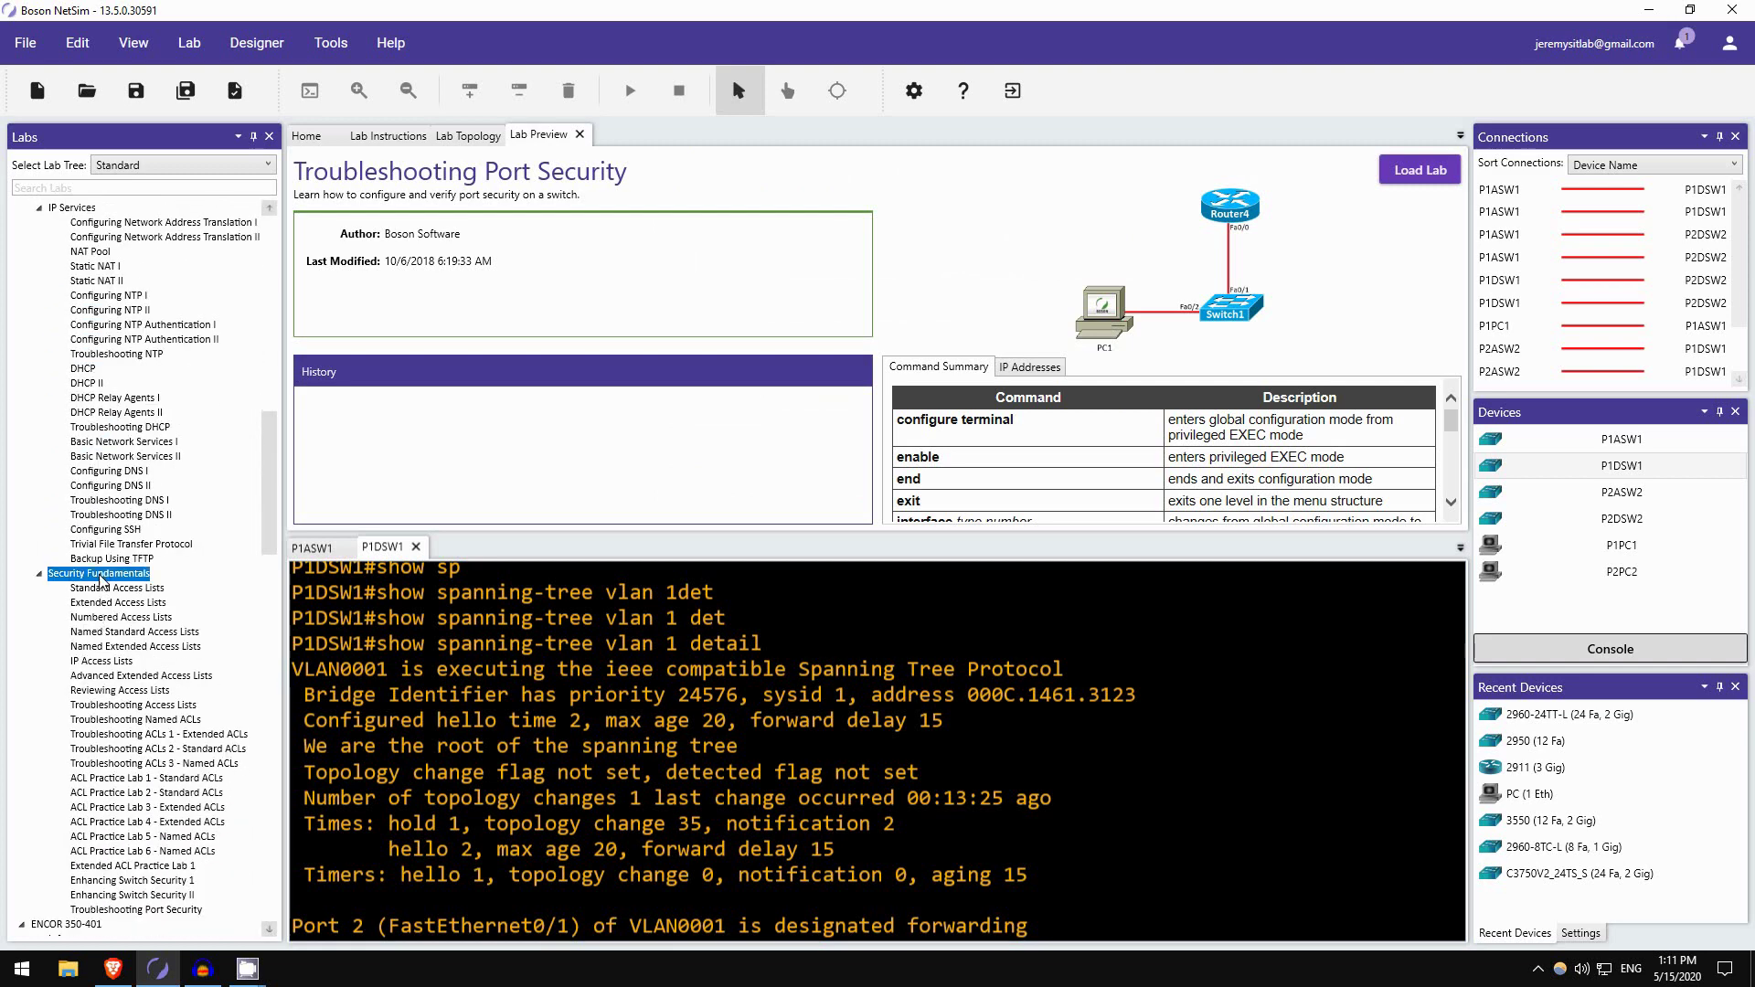